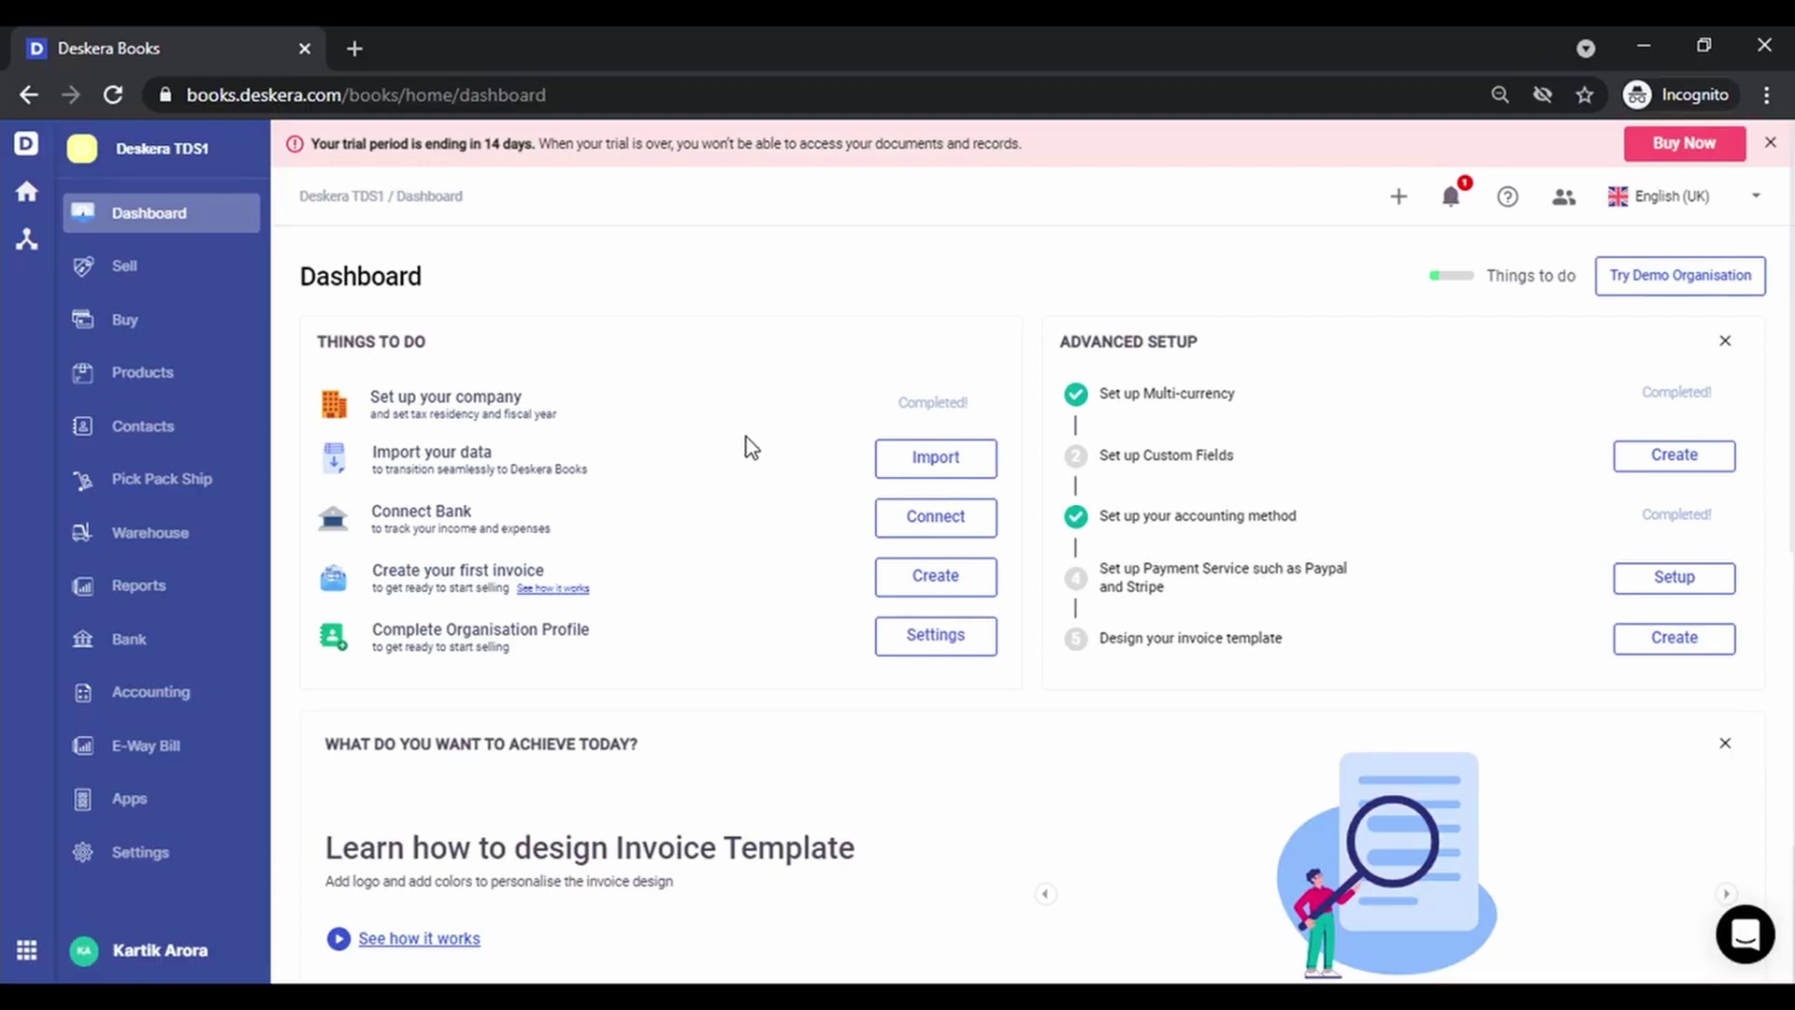
Start a new TDS rate with nature 194I Rent on Land, Building, Furniture and Fittings
click(131, 855)
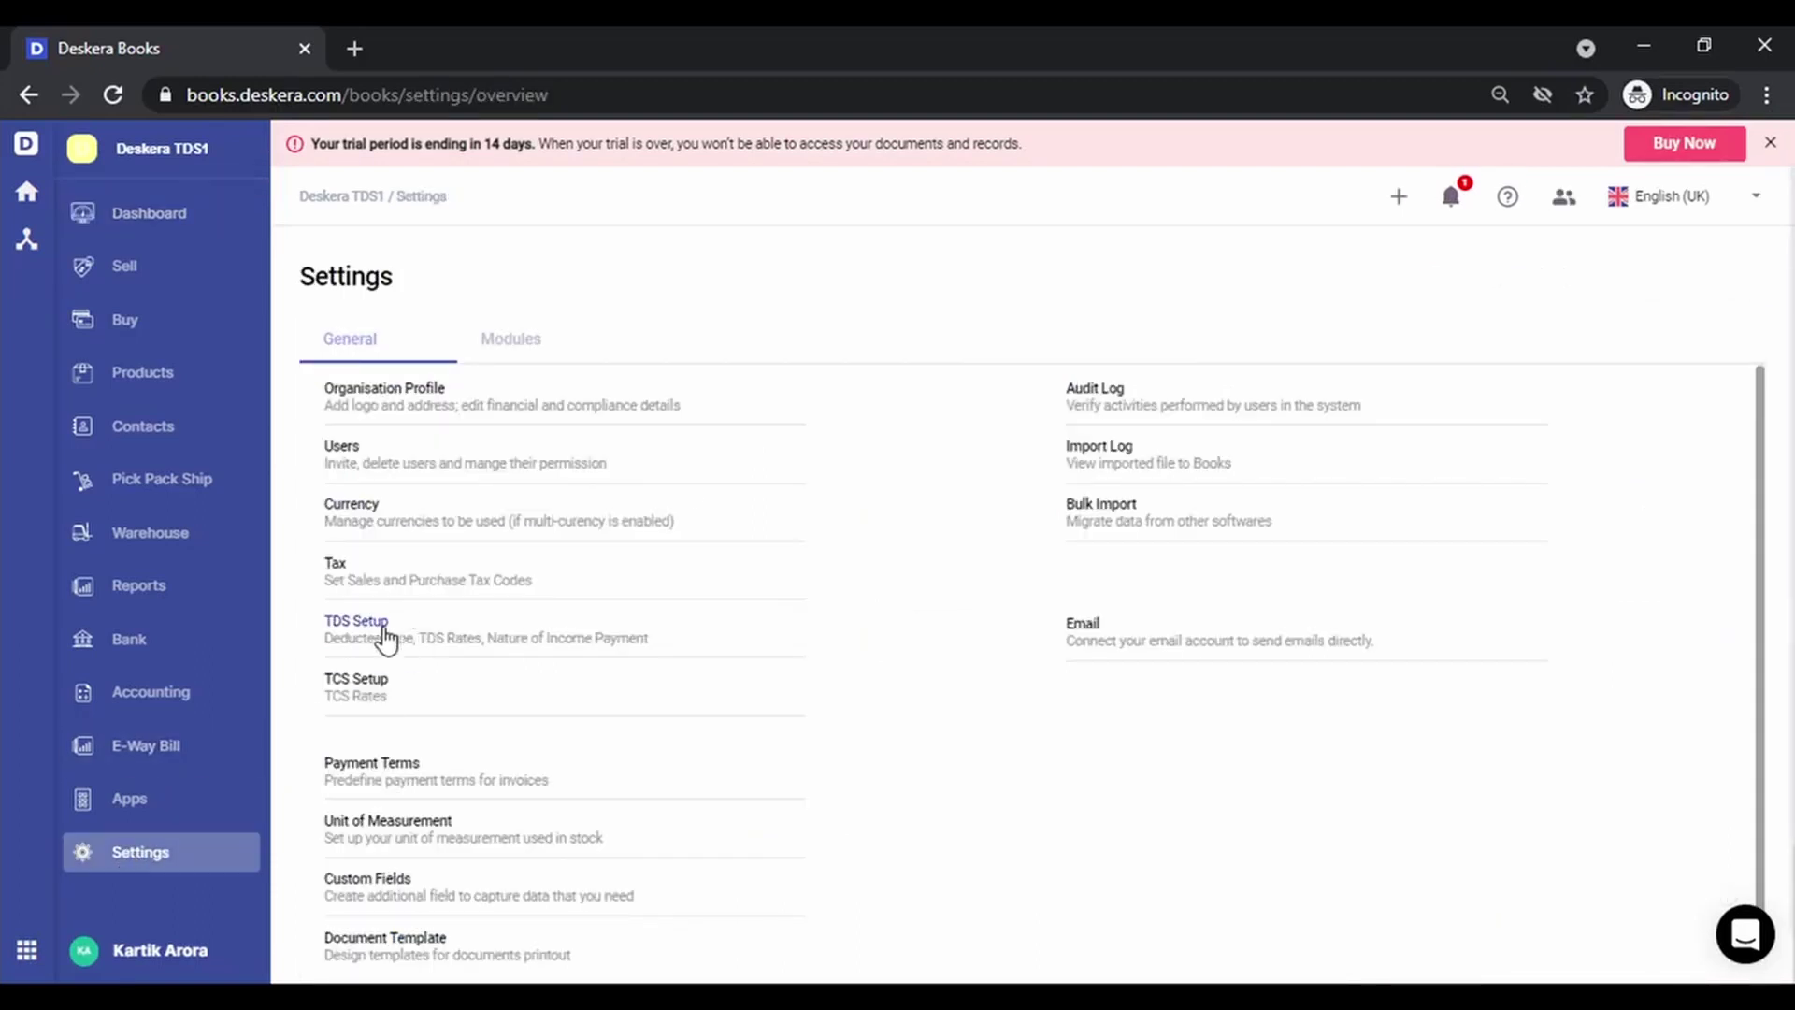
click(367, 632)
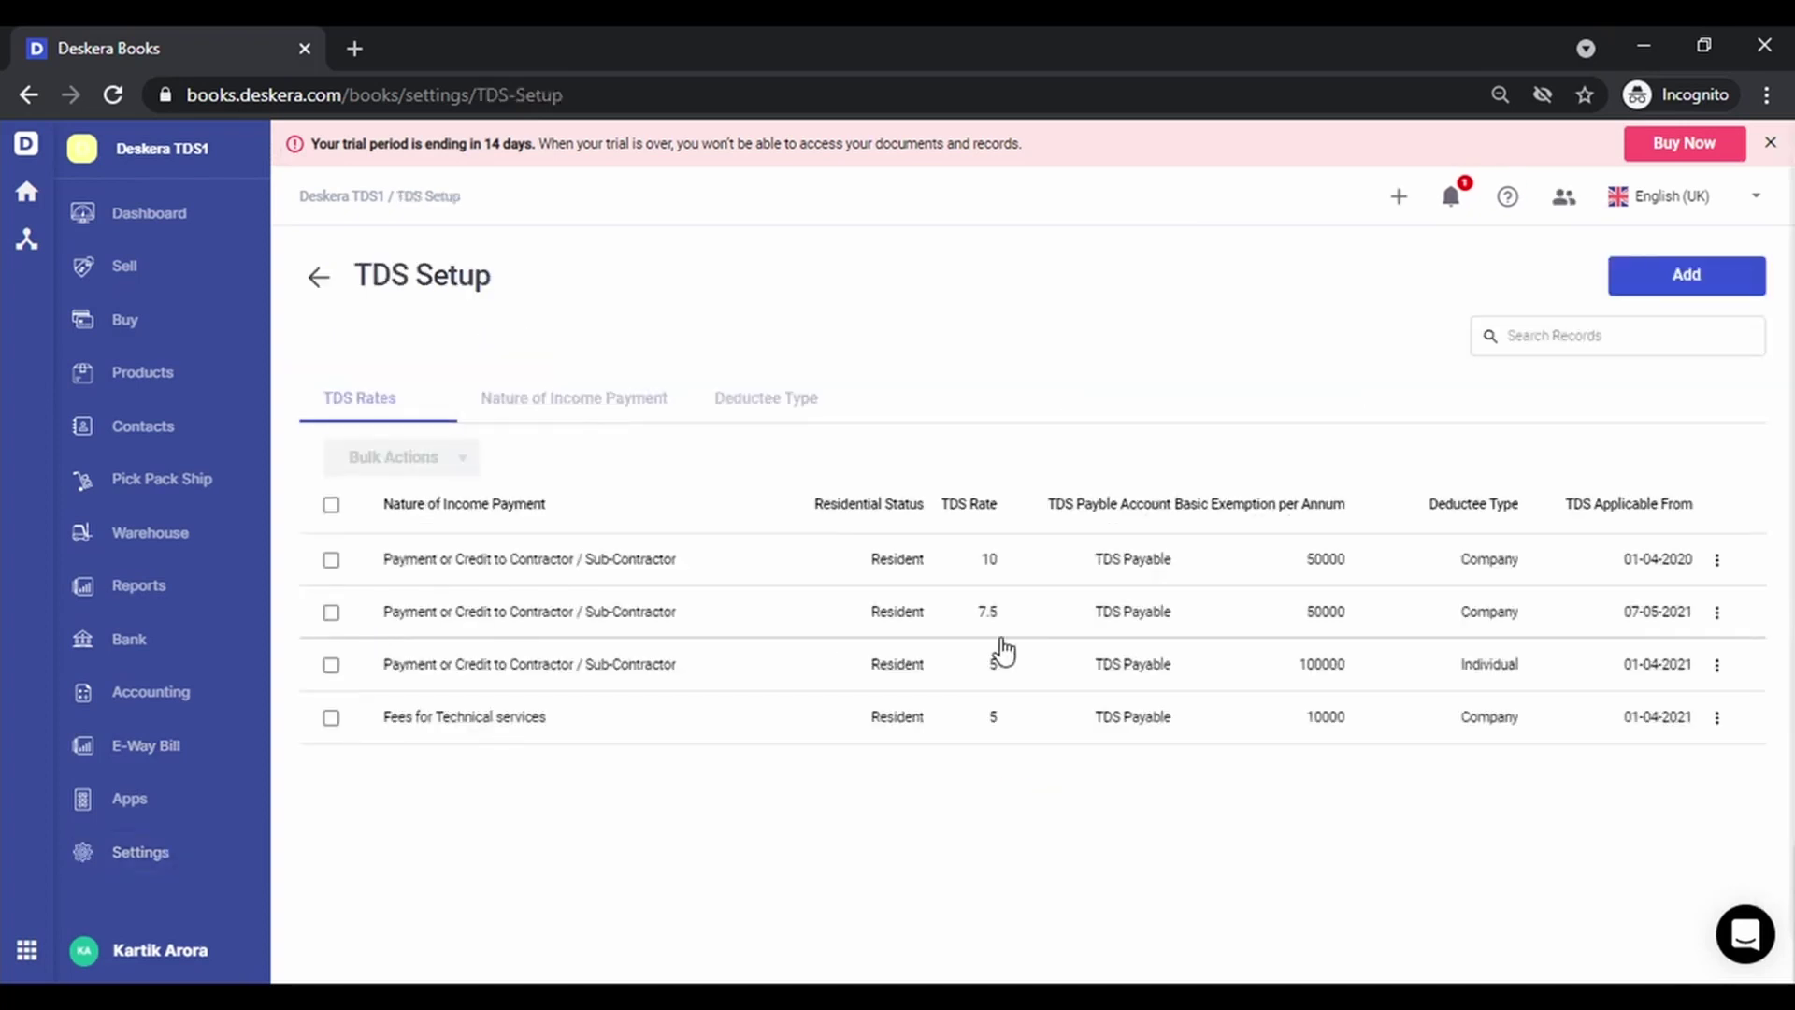
click(1715, 280)
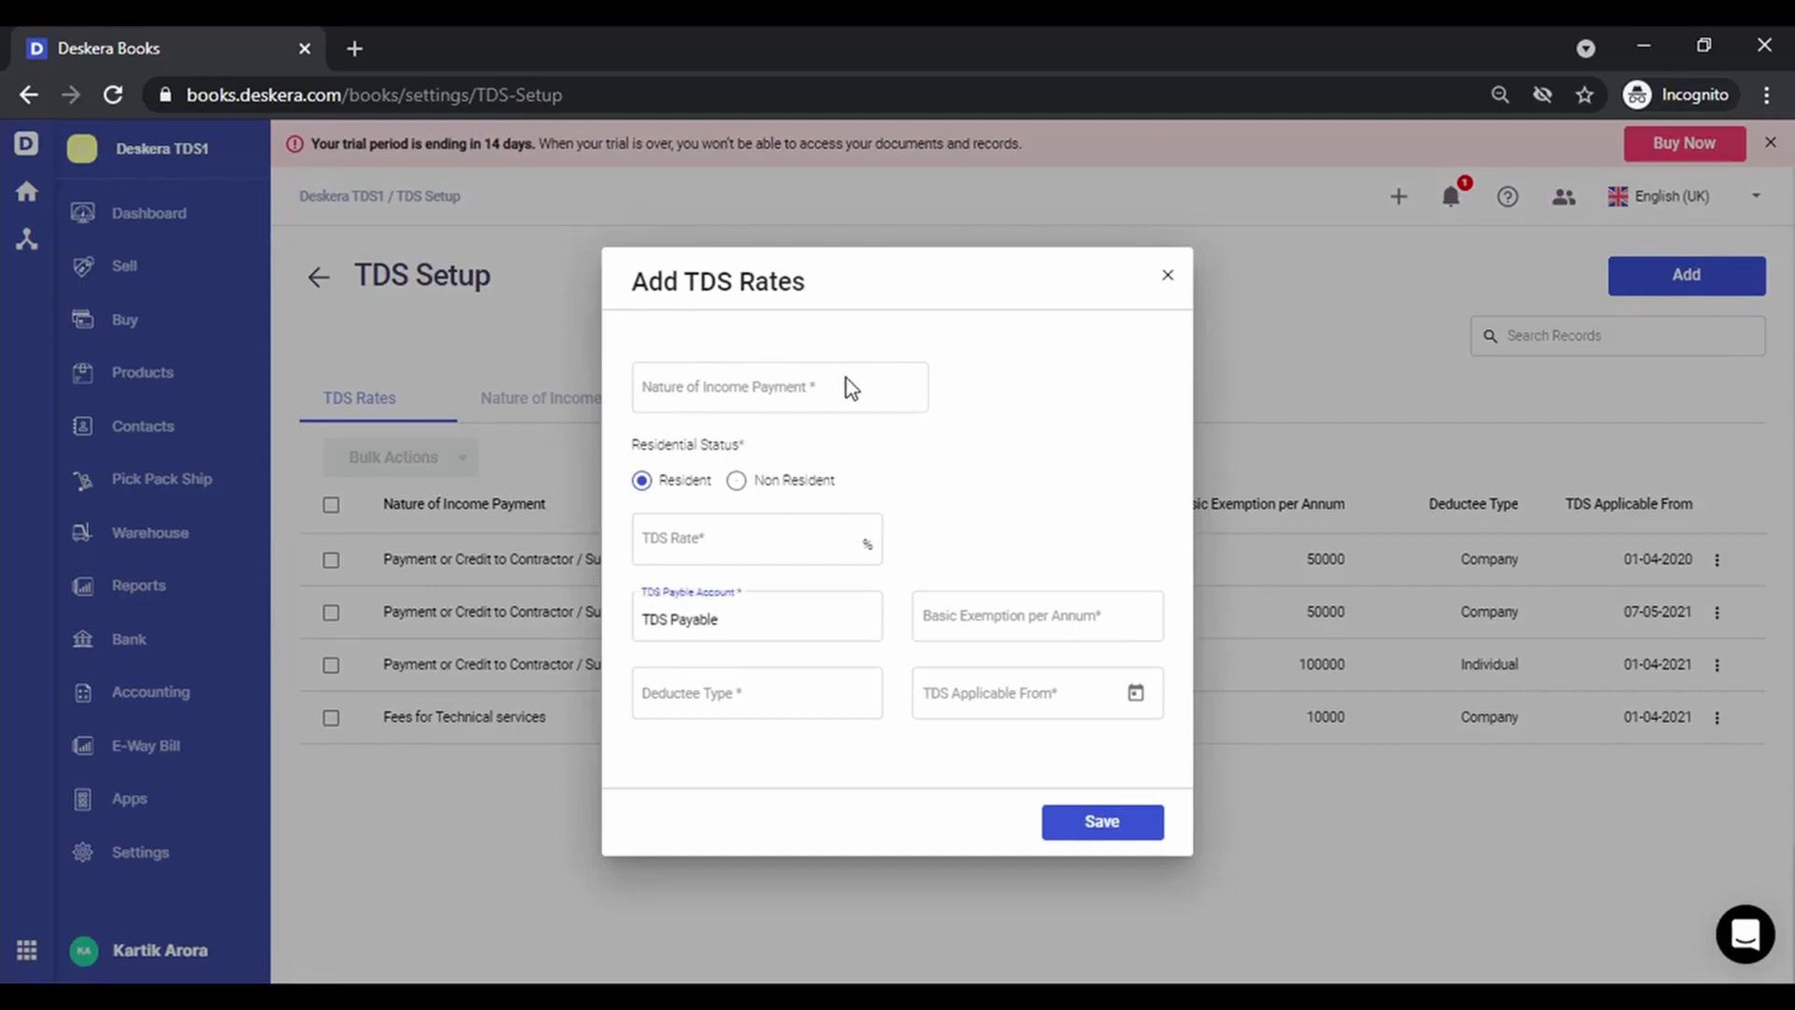
click(785, 387)
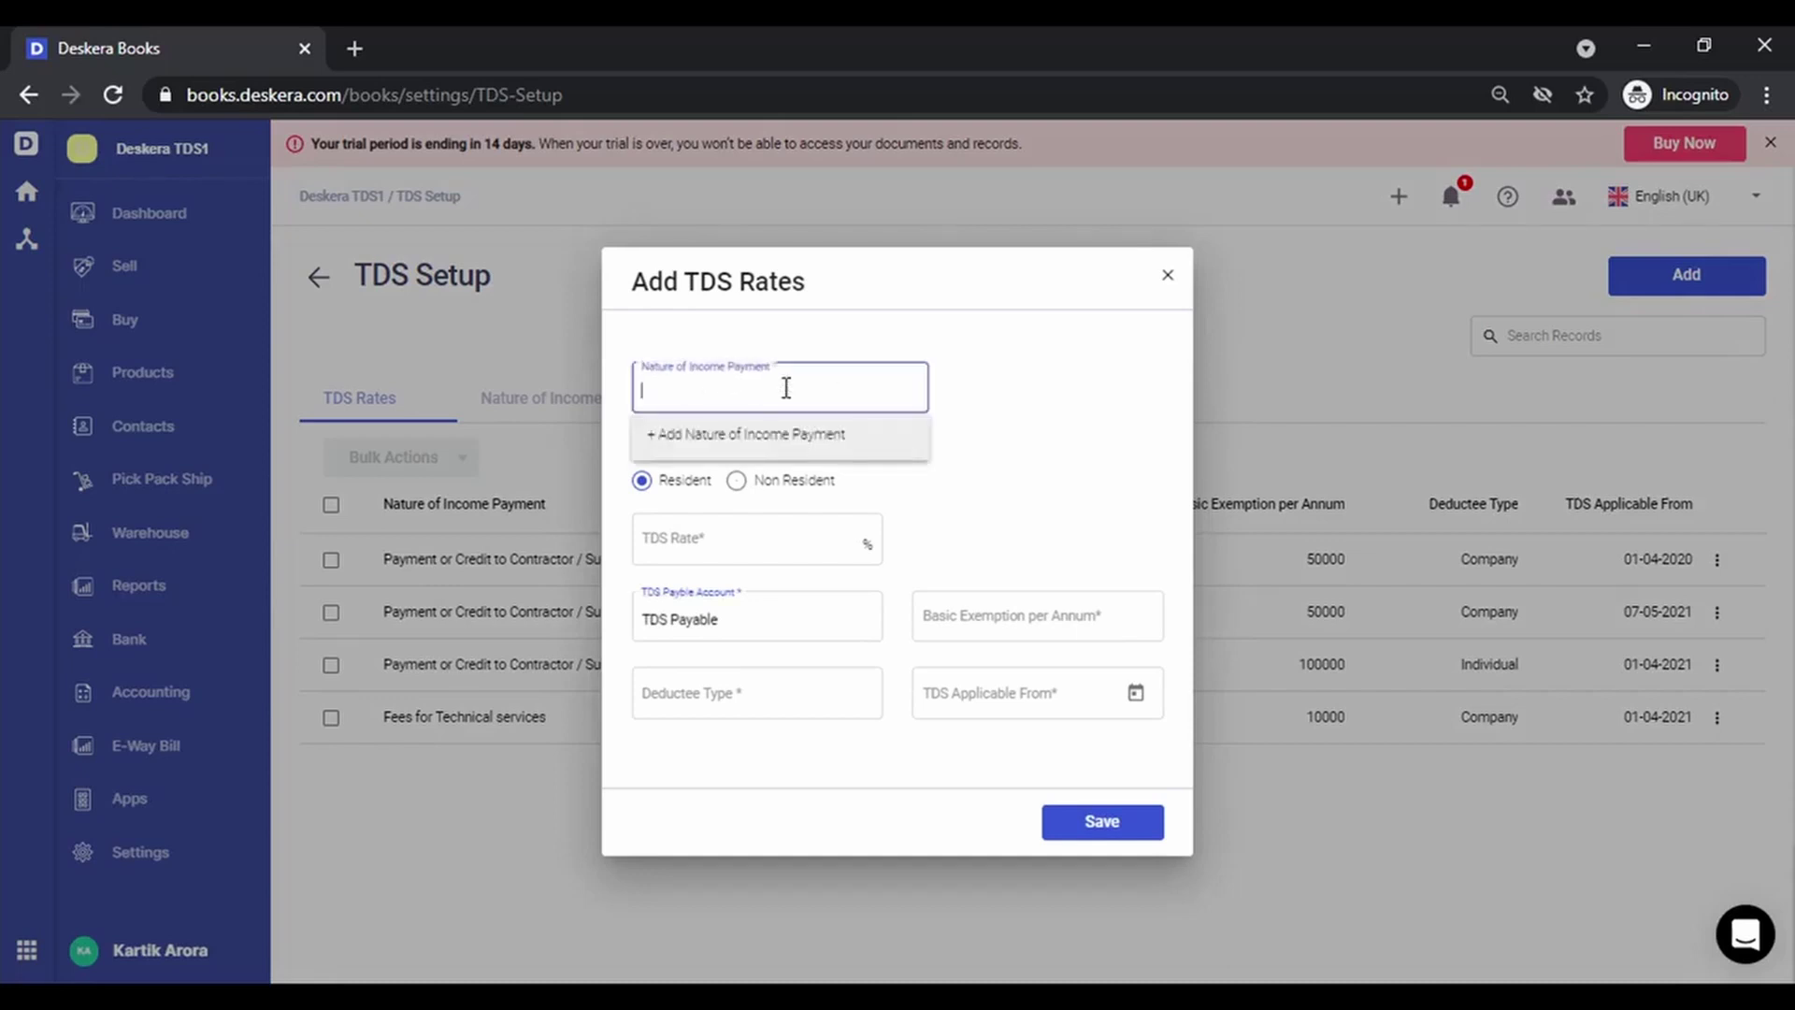
text(194I)
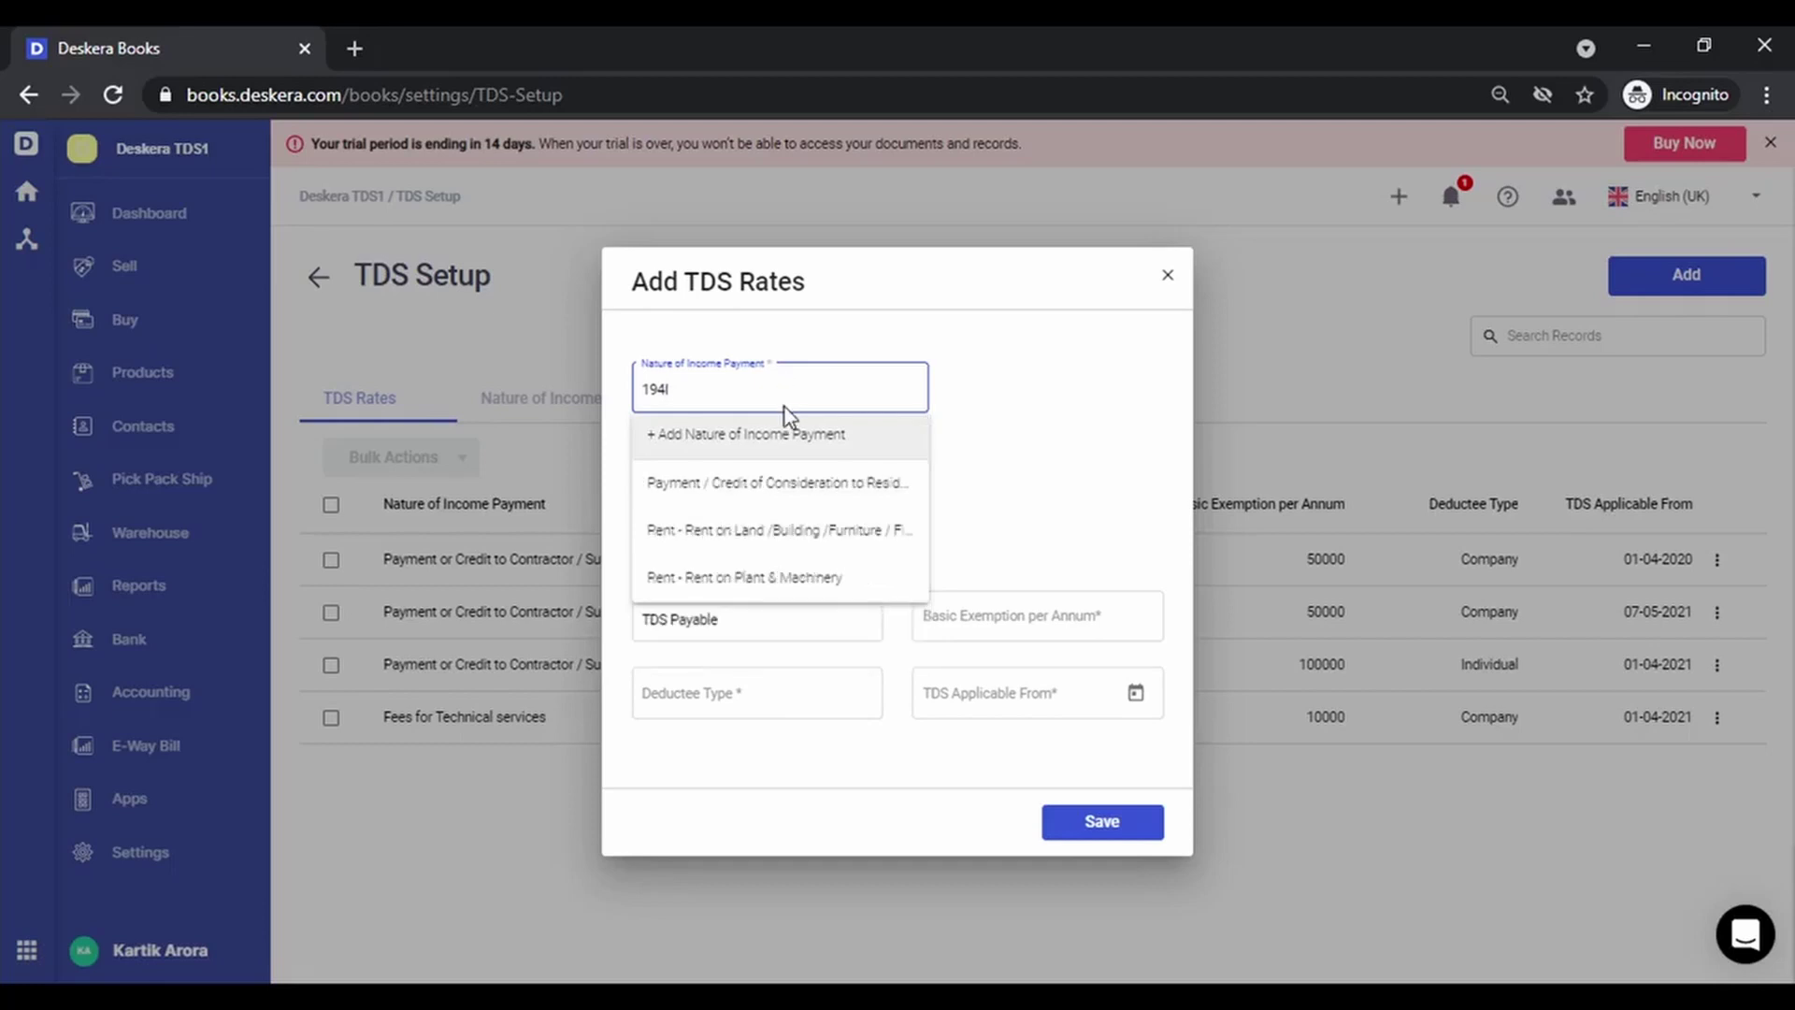
click(831, 540)
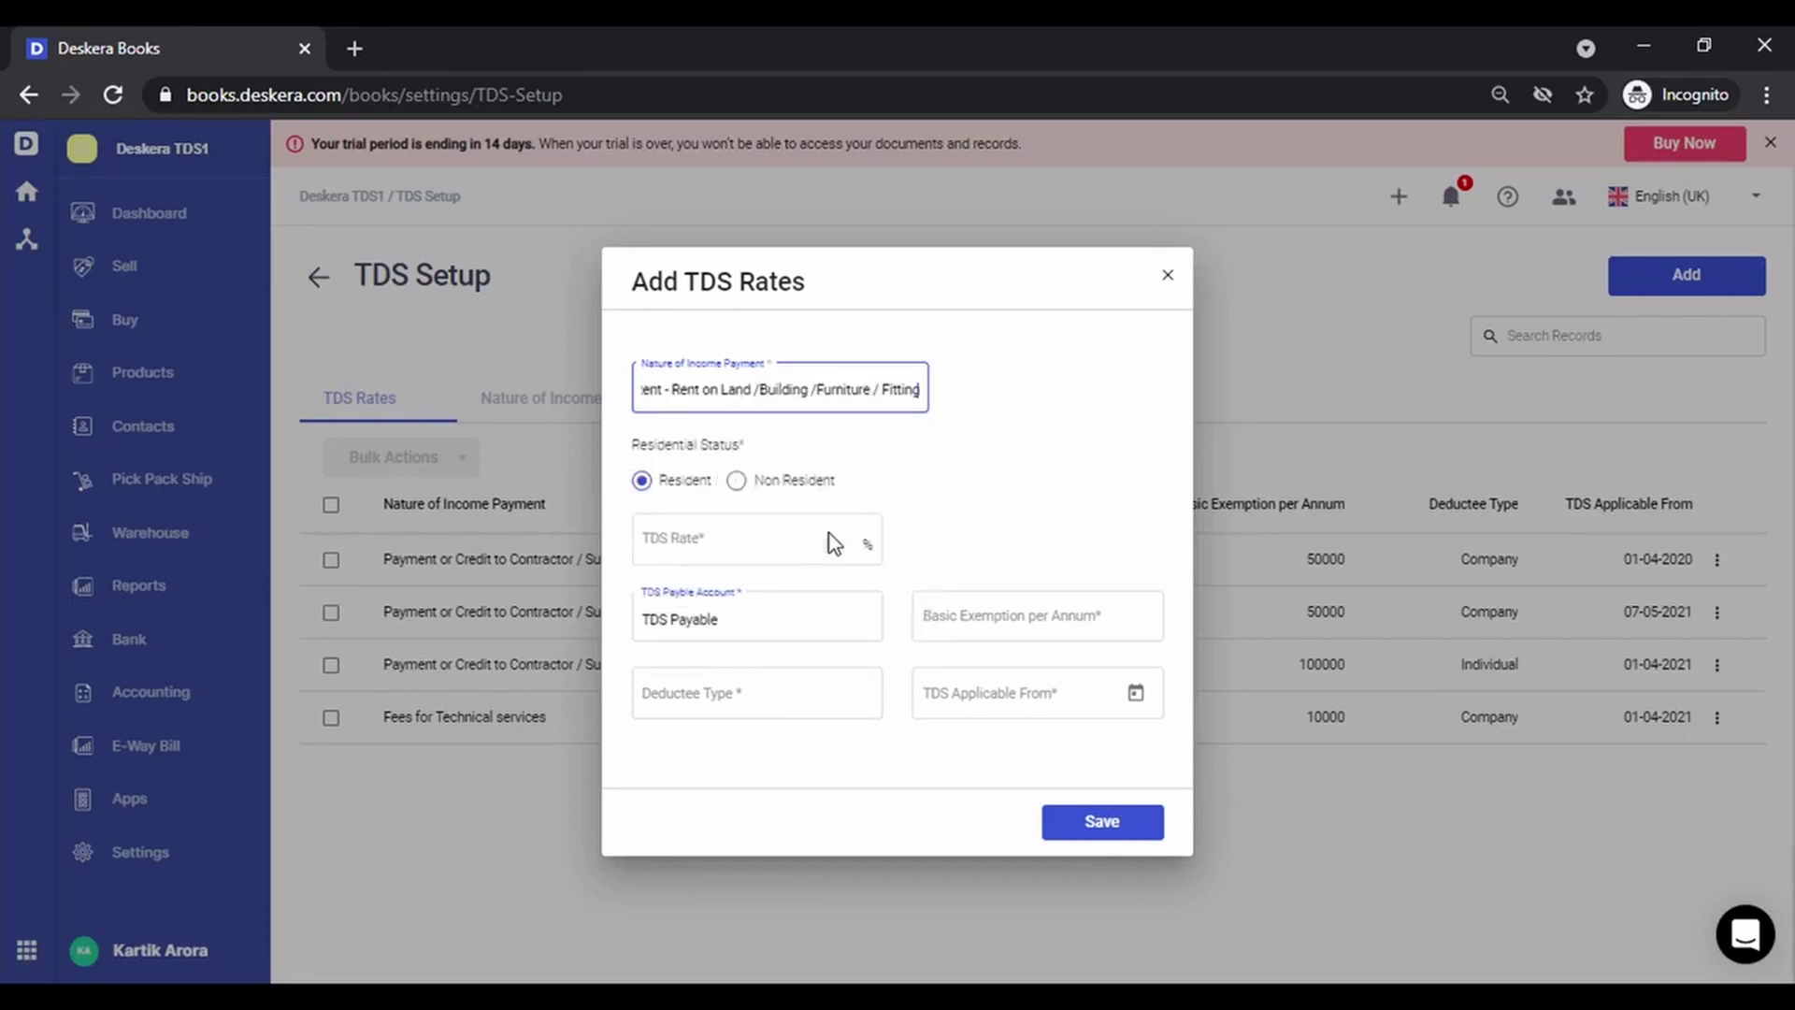
Set rate 10%, exemption 100000, deductee Company, effective 01-04-2021, and save
click(783, 549)
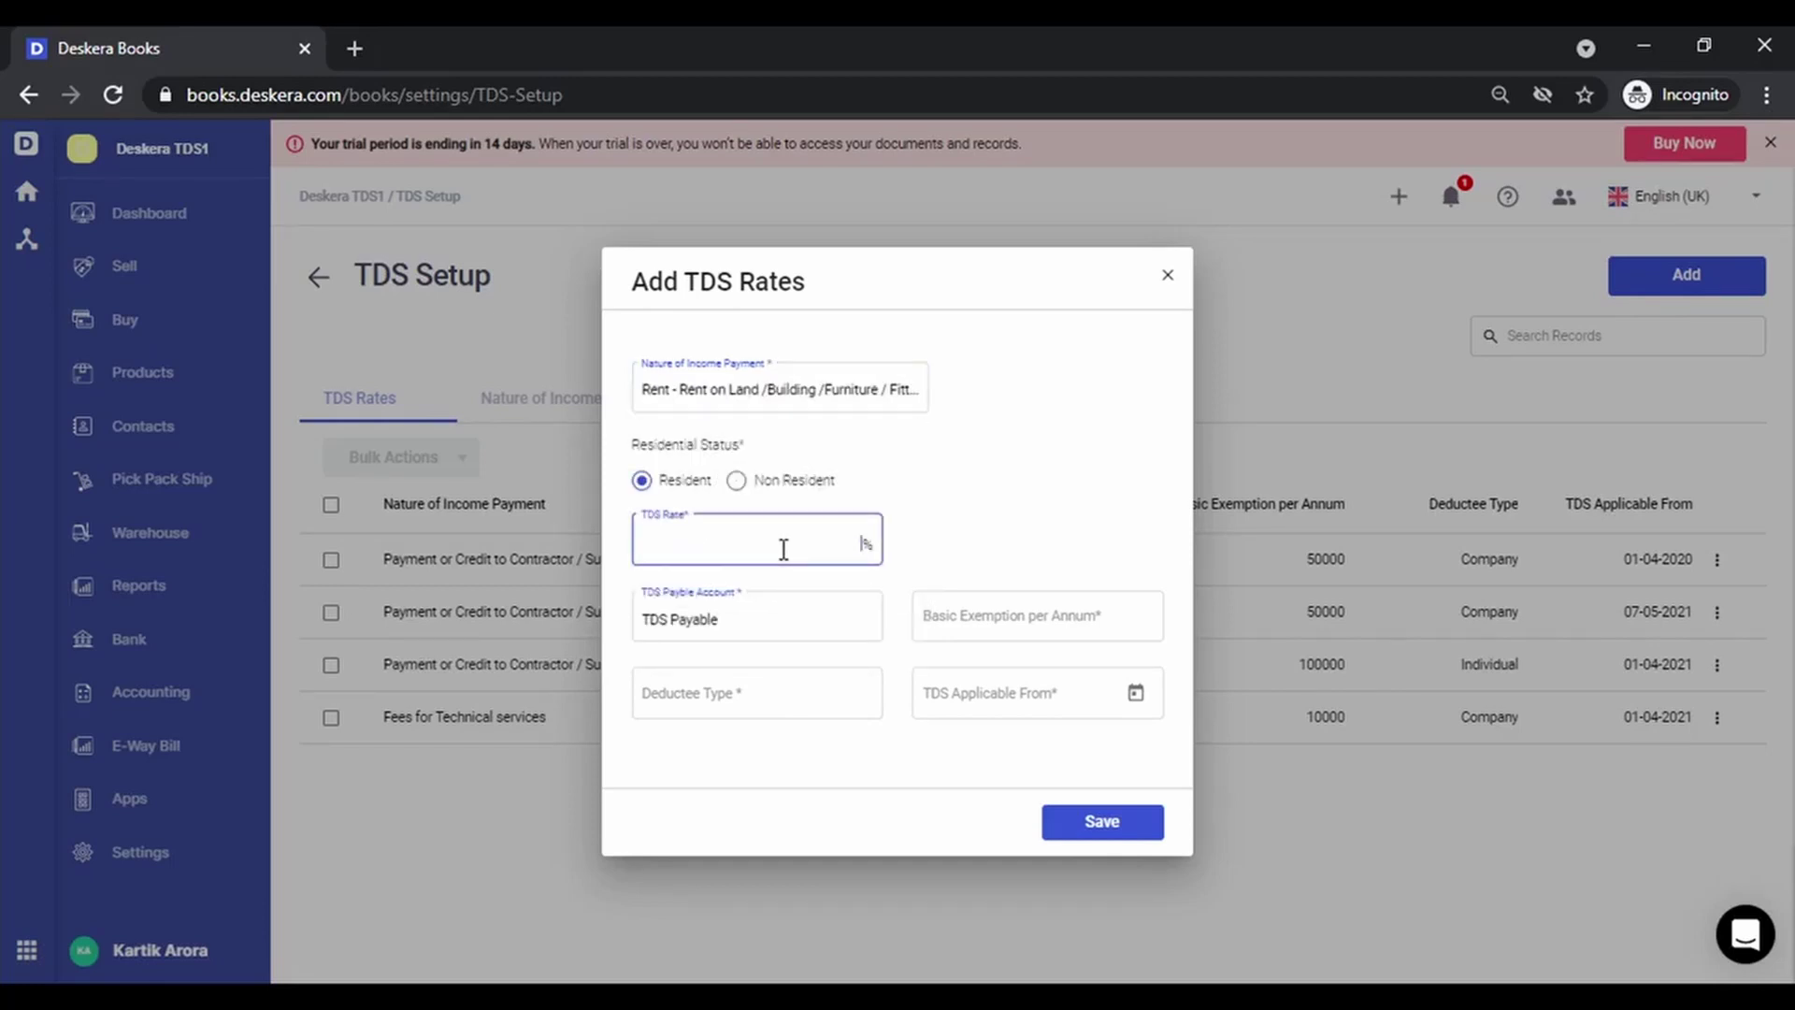
text(10)
click(1099, 618)
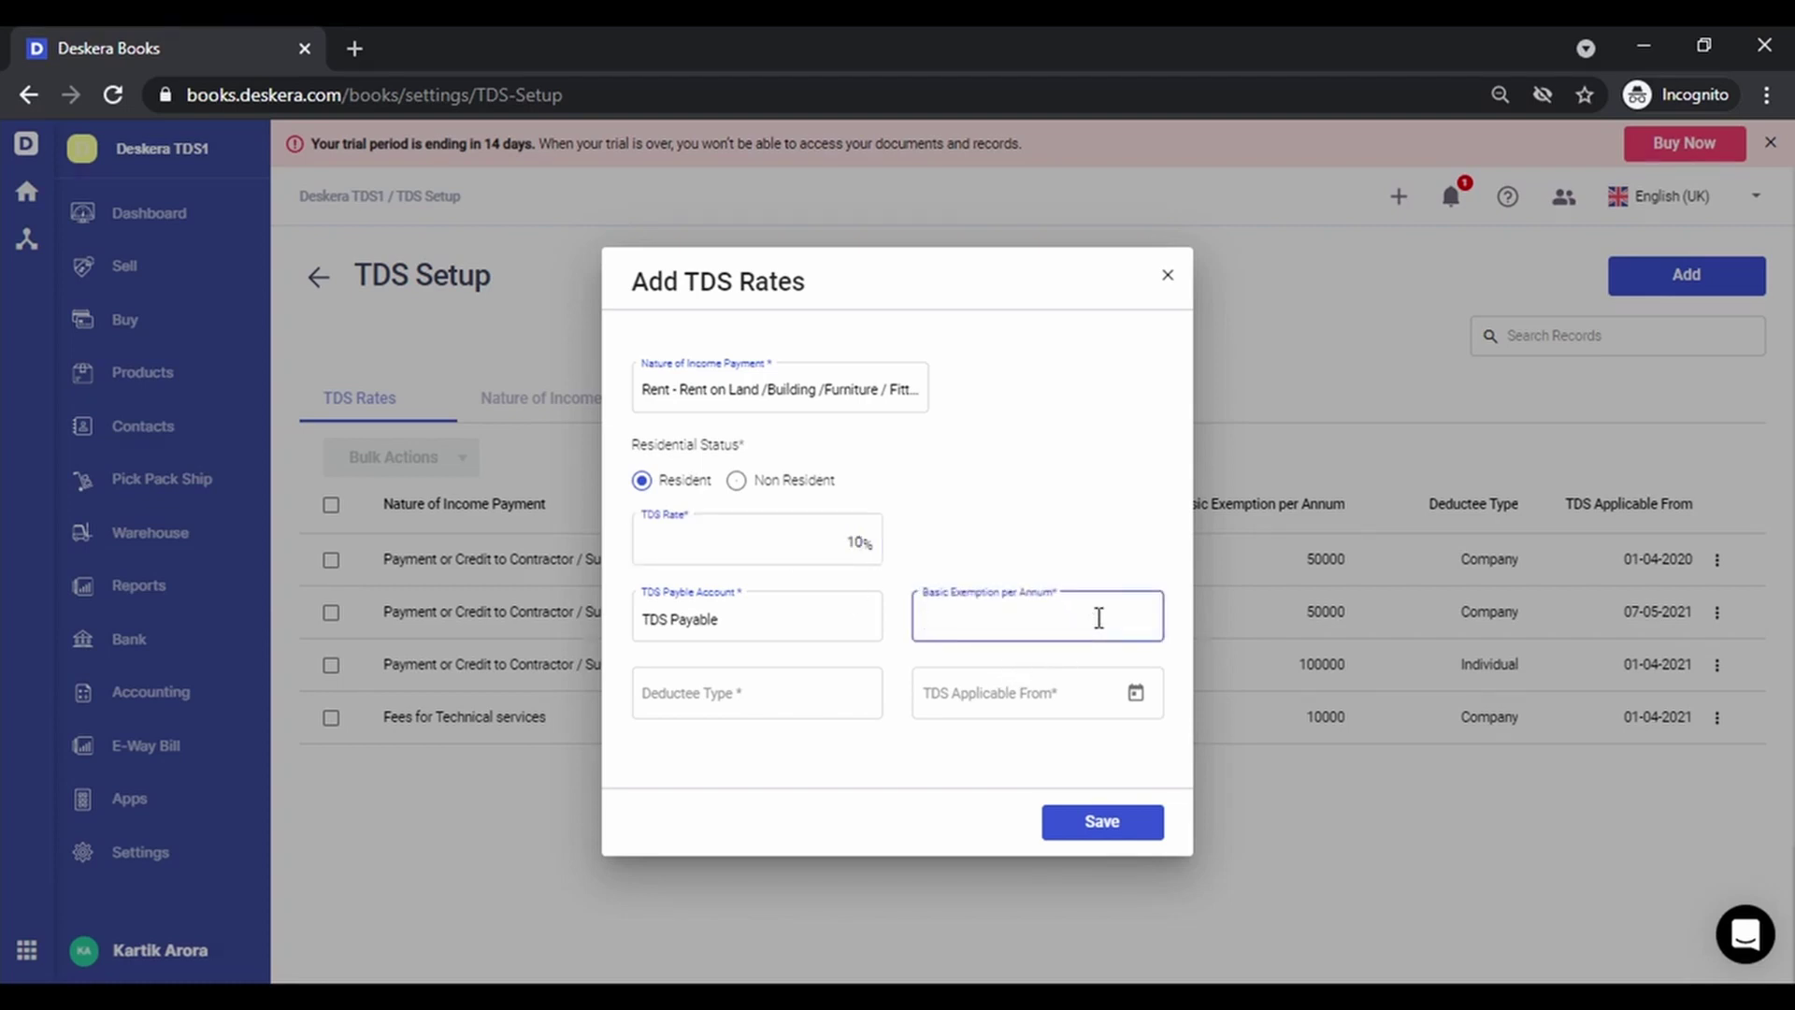
text(100000)
click(775, 692)
text(com)
click(742, 790)
click(1061, 693)
text(1 4 21)
click(1006, 774)
click(1101, 827)
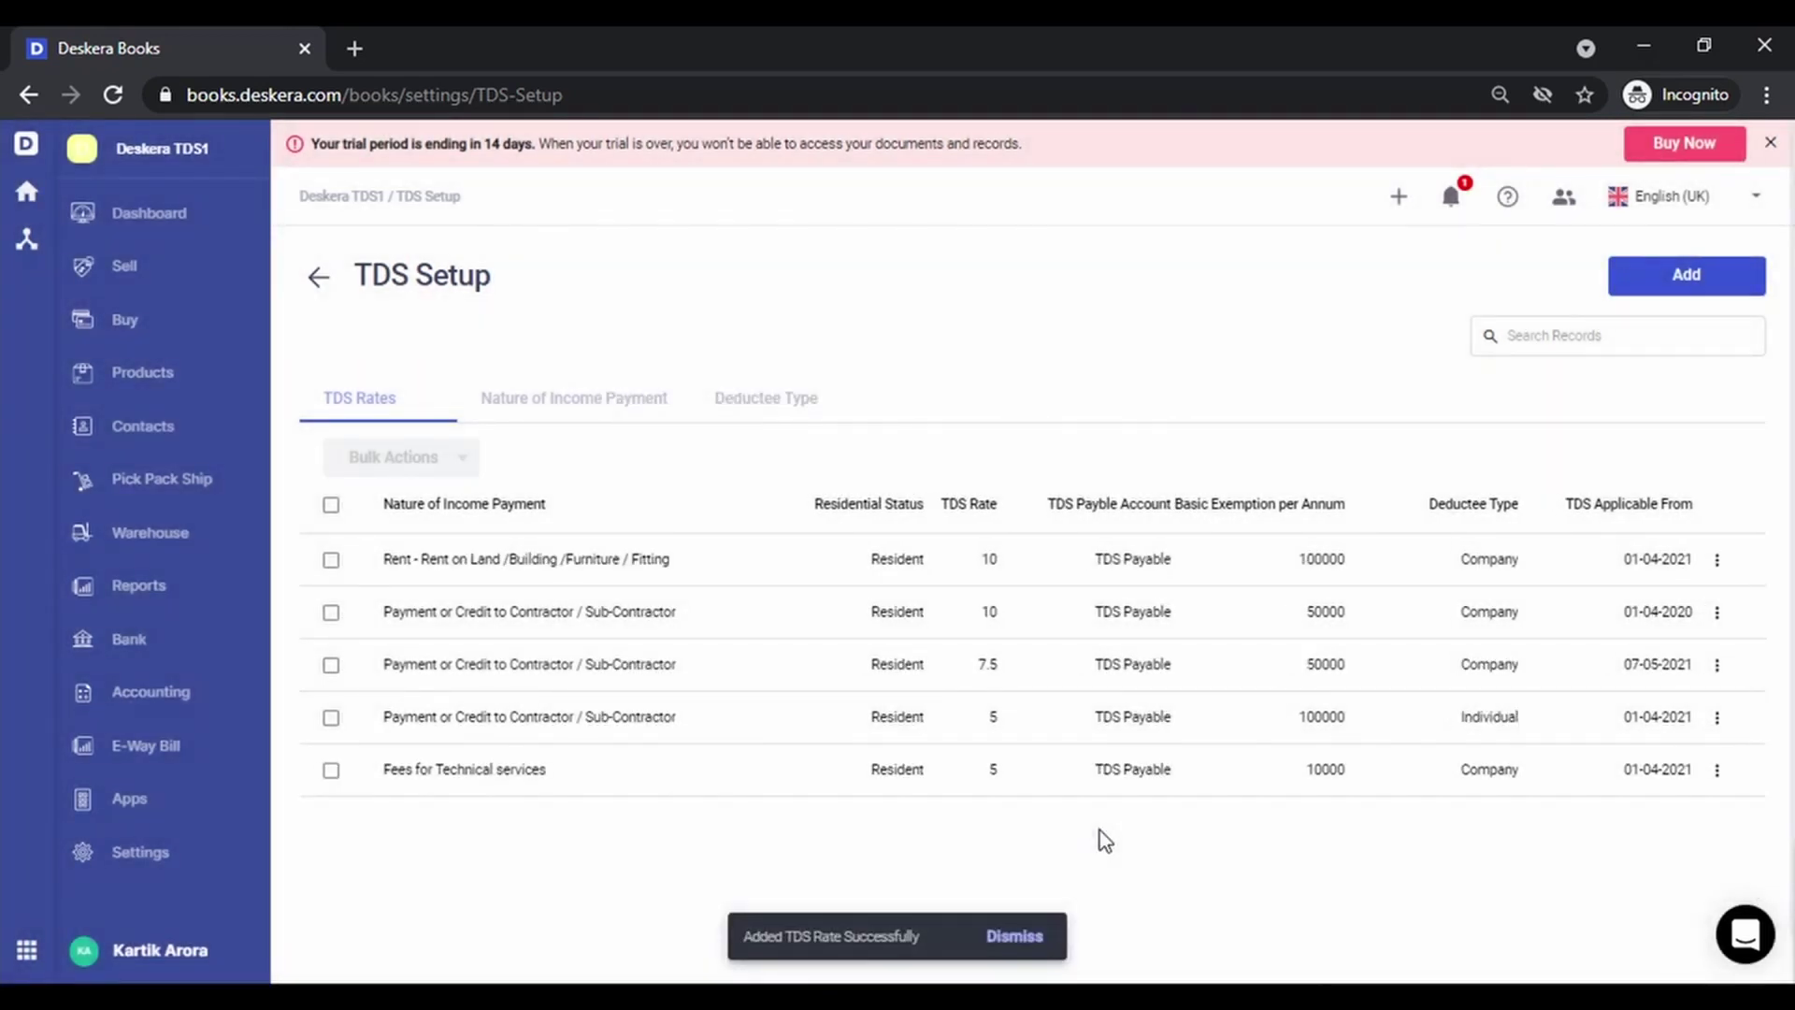
Start a new product named Rent with HSN/SAC code 90
click(163, 378)
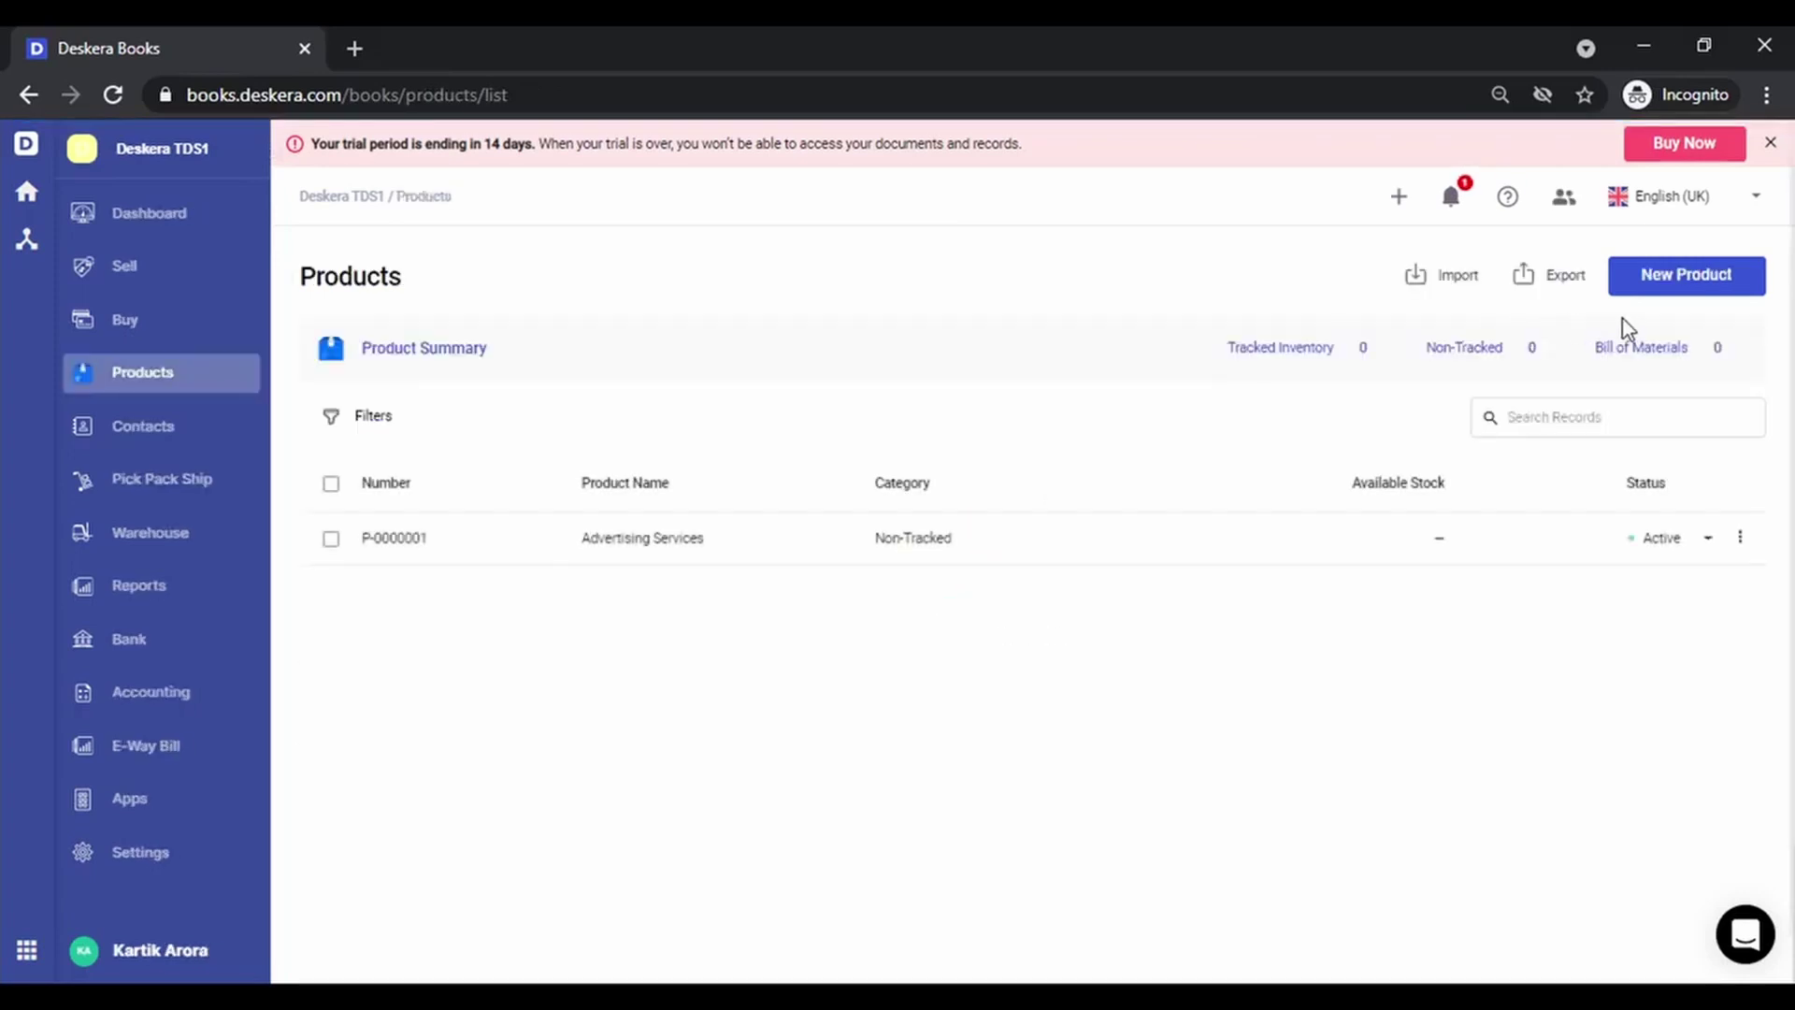
click(1734, 286)
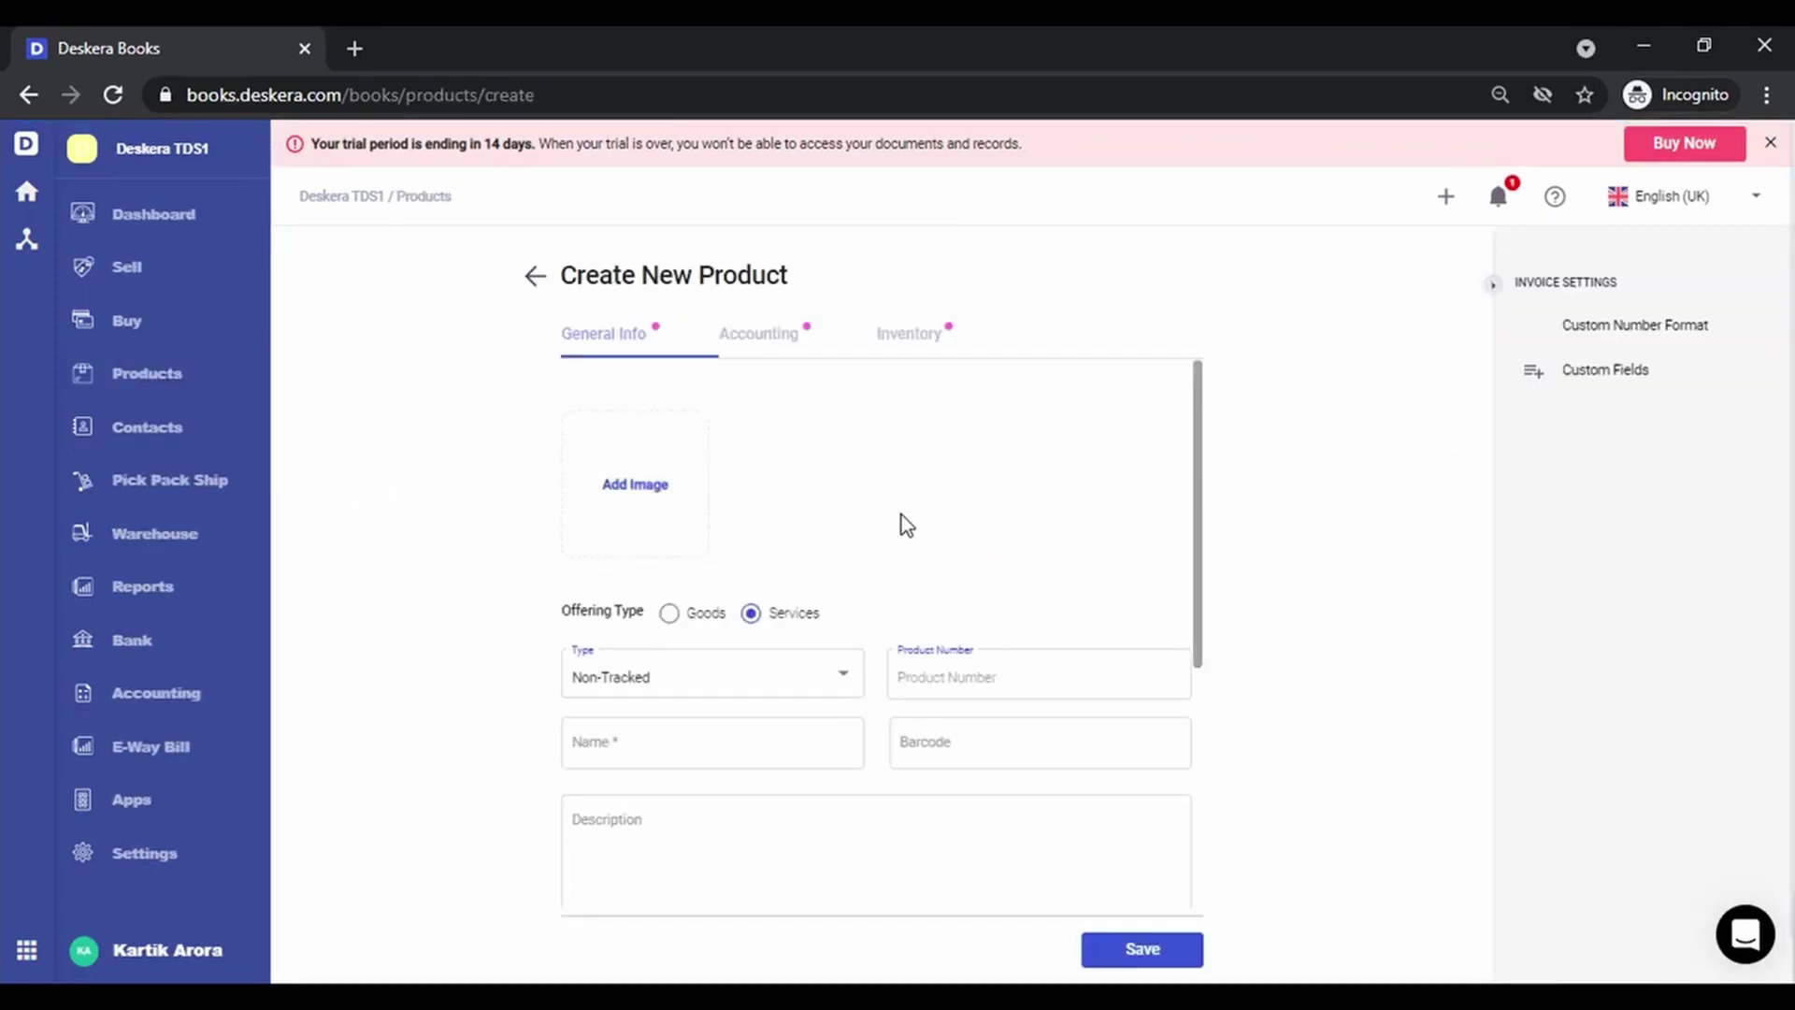
click(700, 760)
text(Rent)
scroll(853, 816, down, 1)
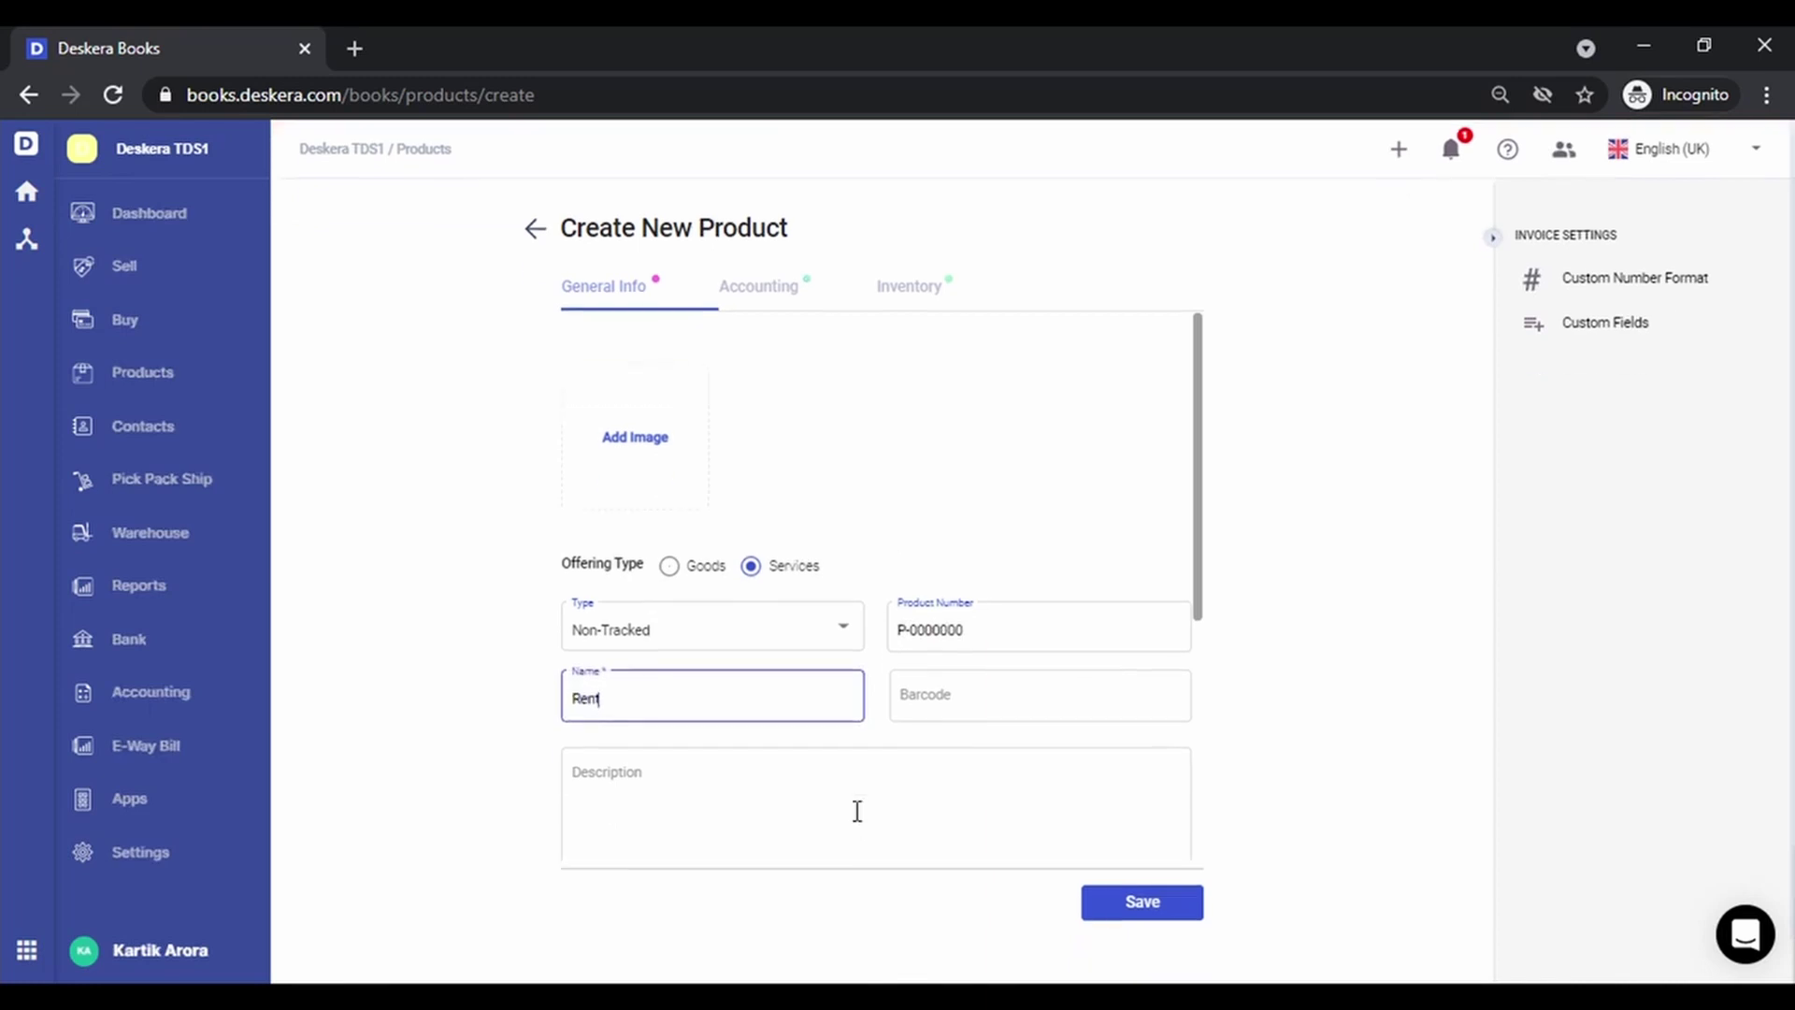
scroll(853, 816, down, 3)
scroll(857, 812, down, 1)
scroll(857, 811, down, 1)
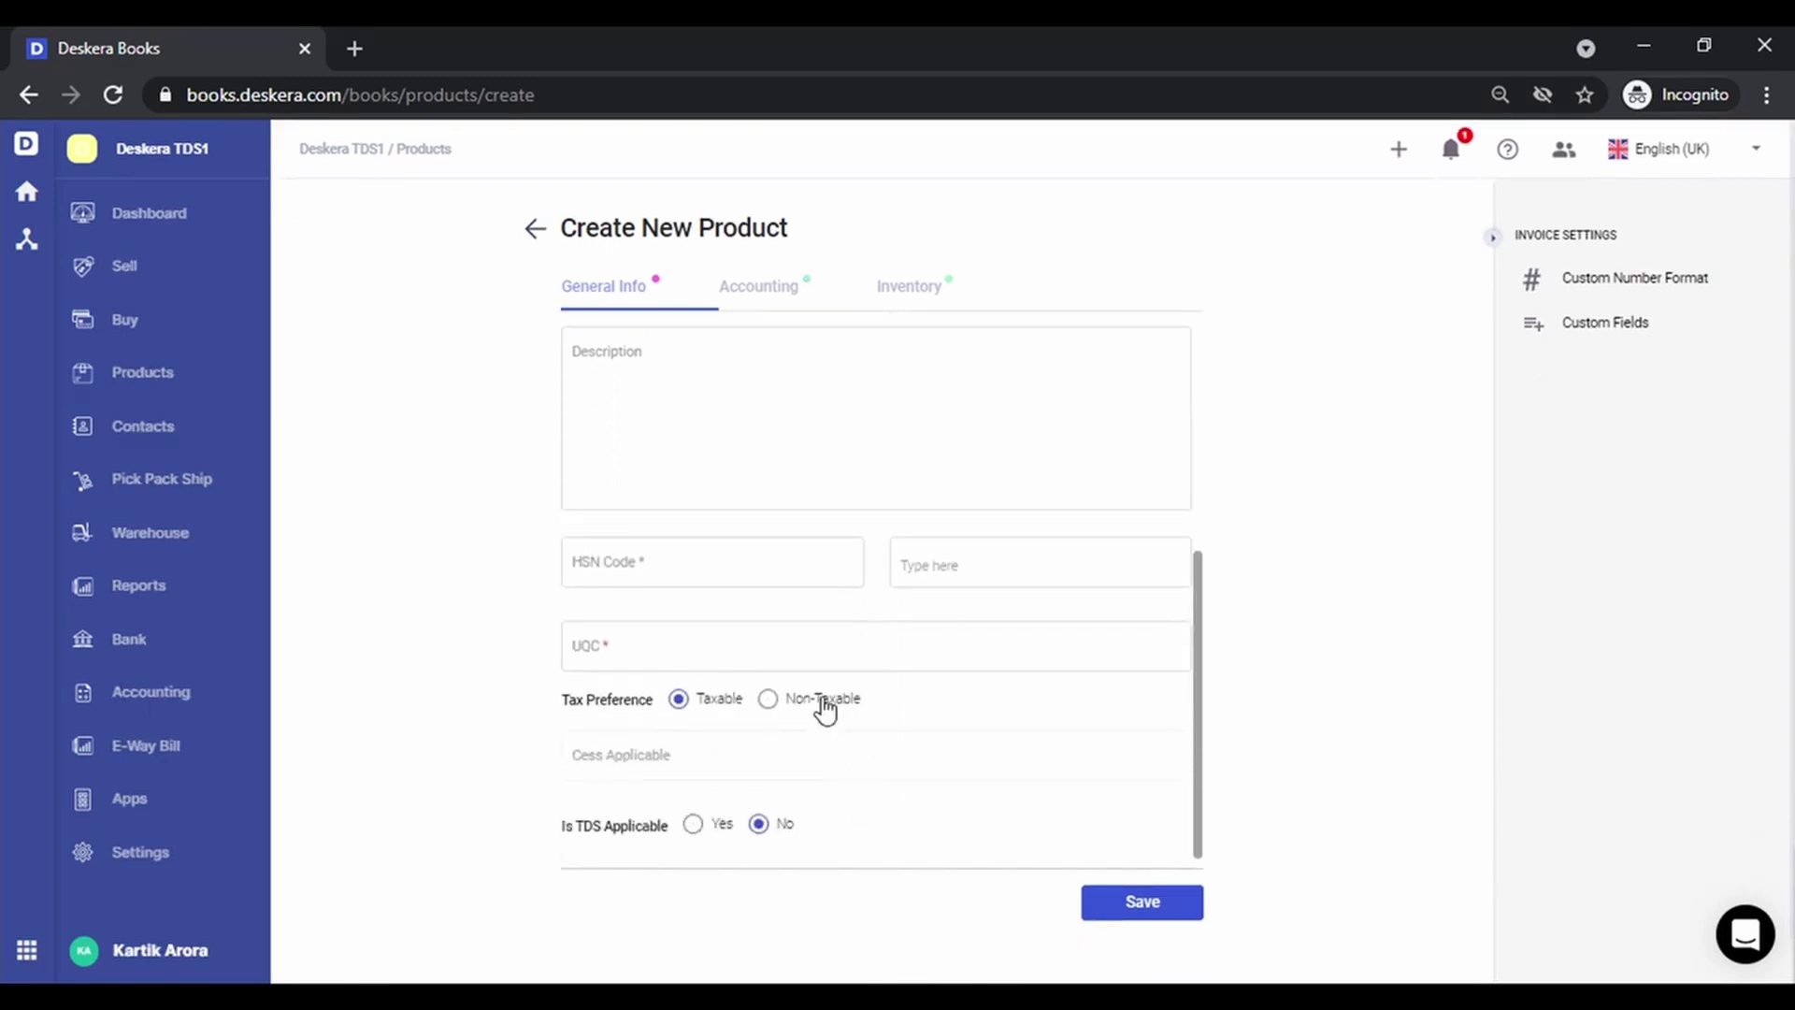
click(798, 570)
text(90)
key(Return)
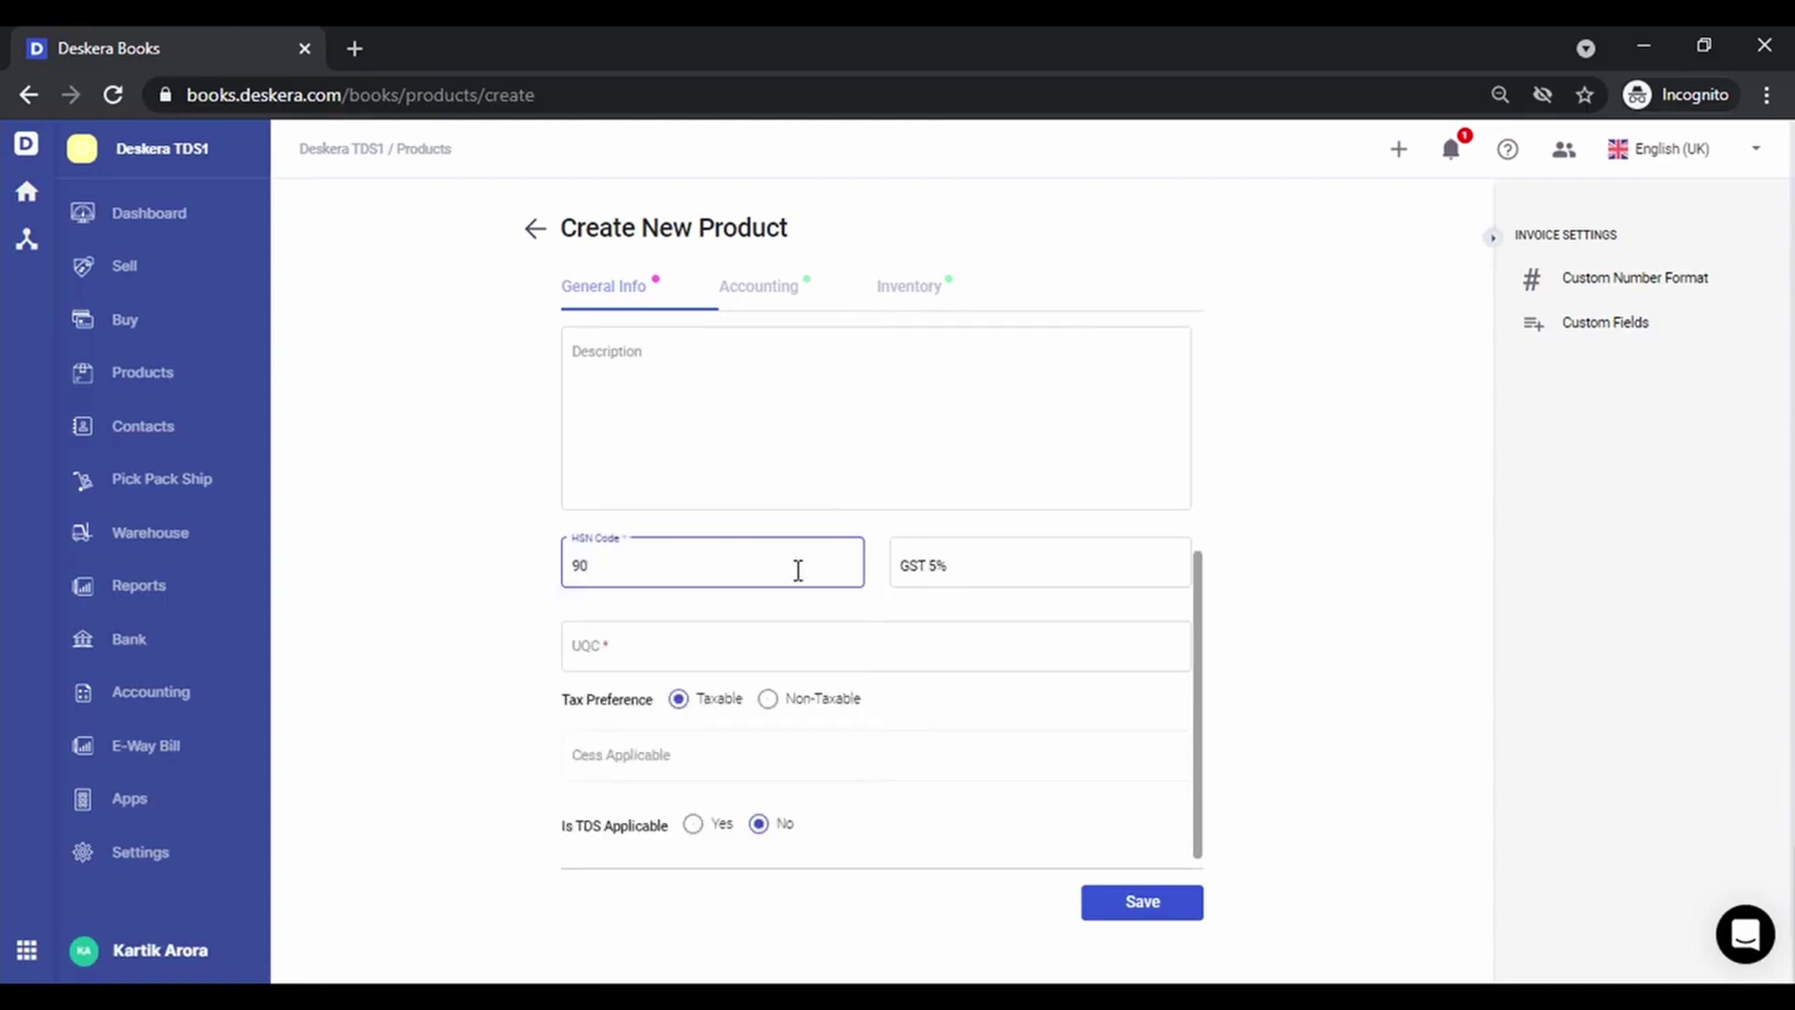
Set UQC to NA, make it TDS applicable under 194I rent nature, and save
click(896, 647)
text(NA)
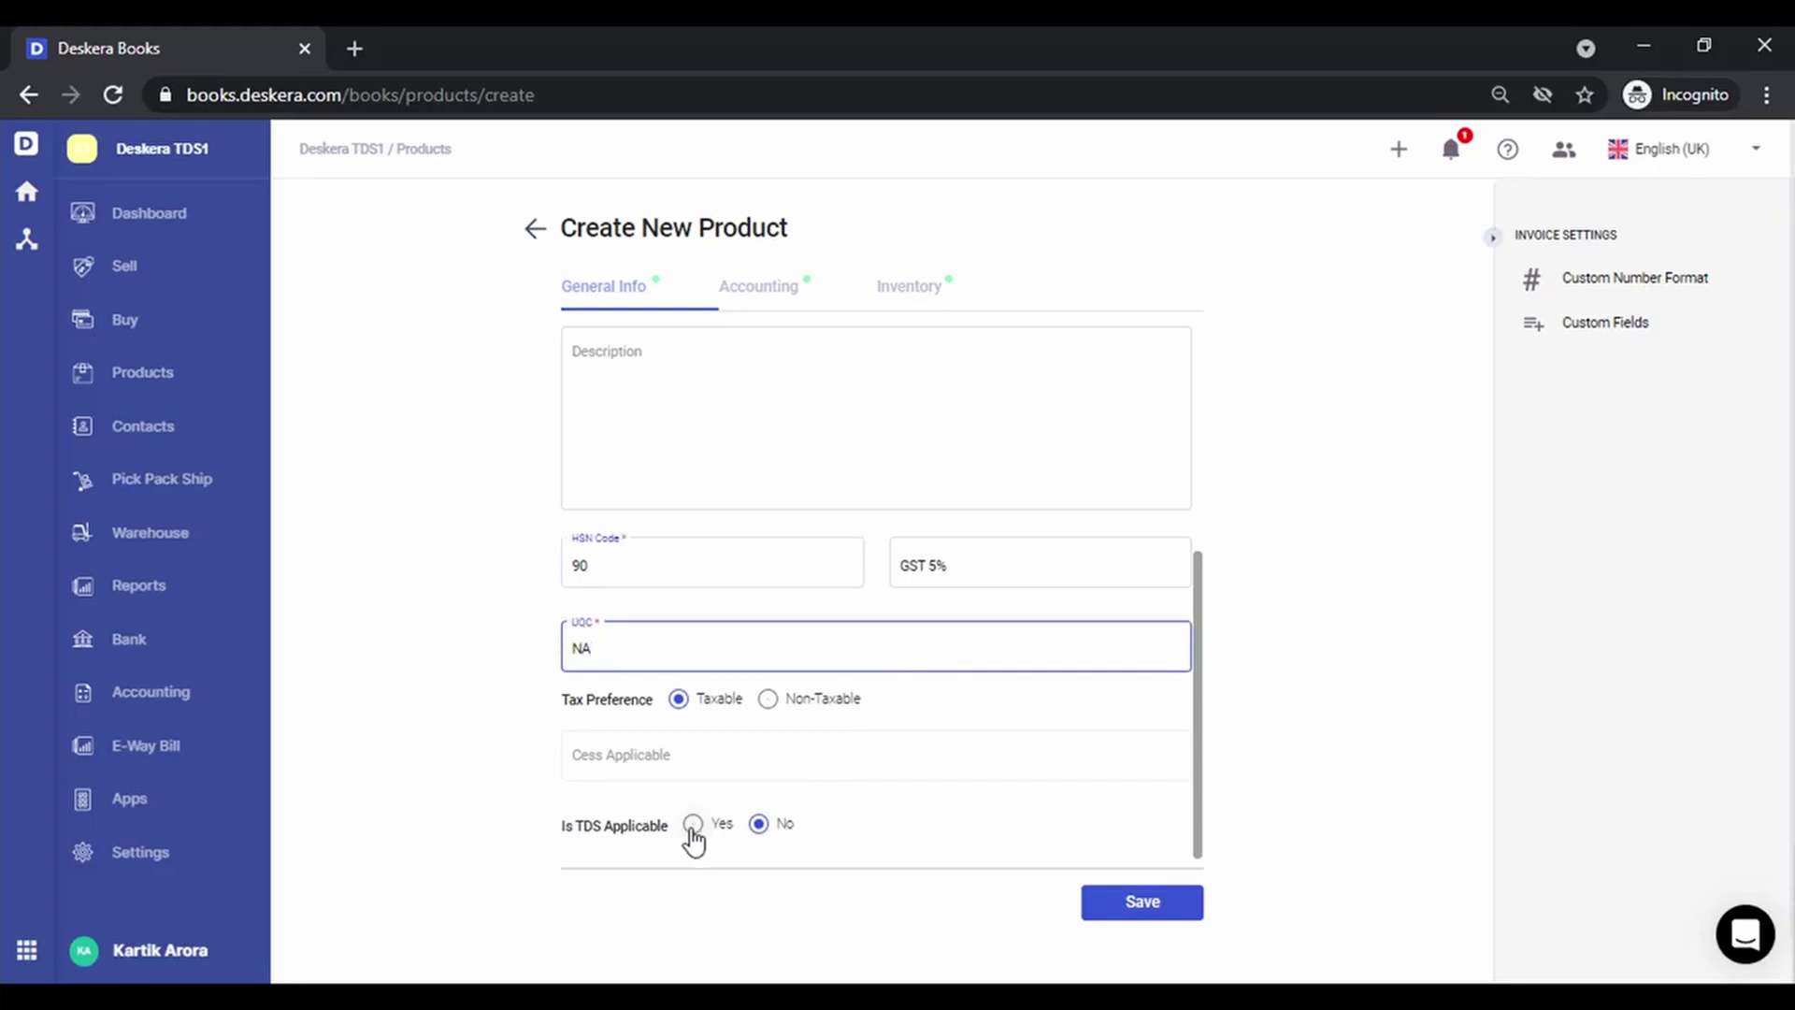
click(693, 827)
click(947, 813)
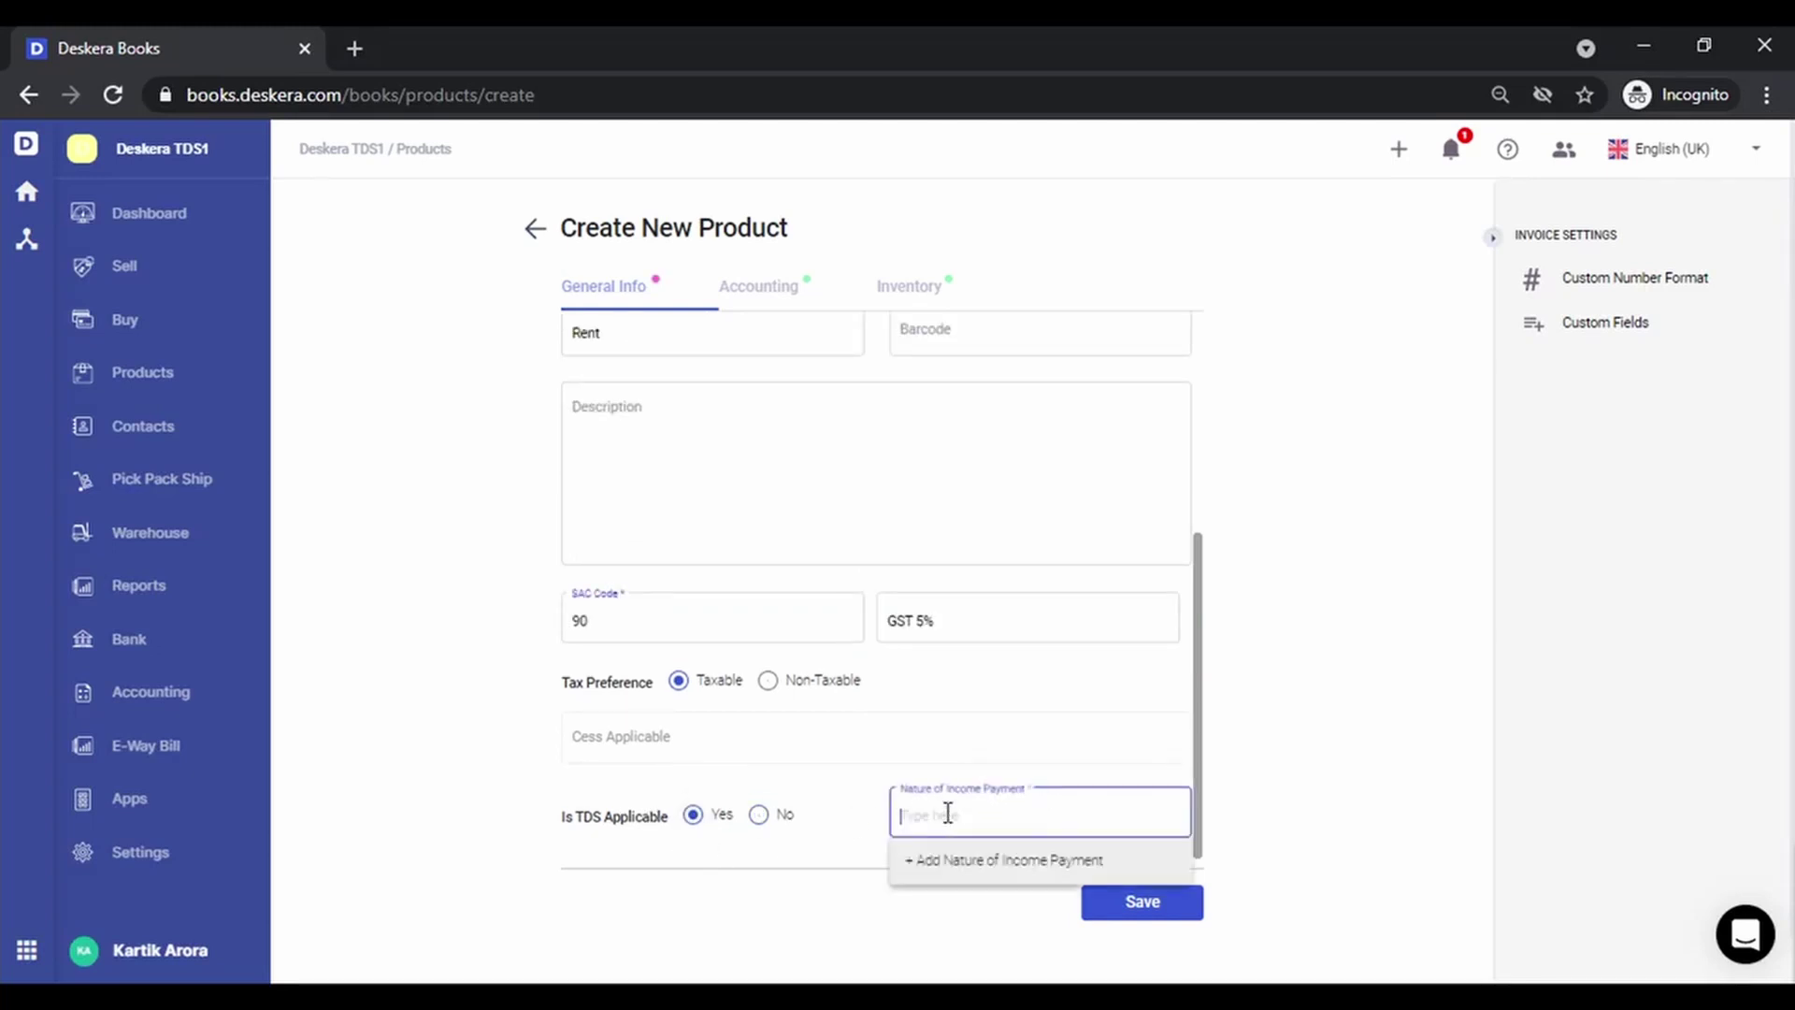
text(194I)
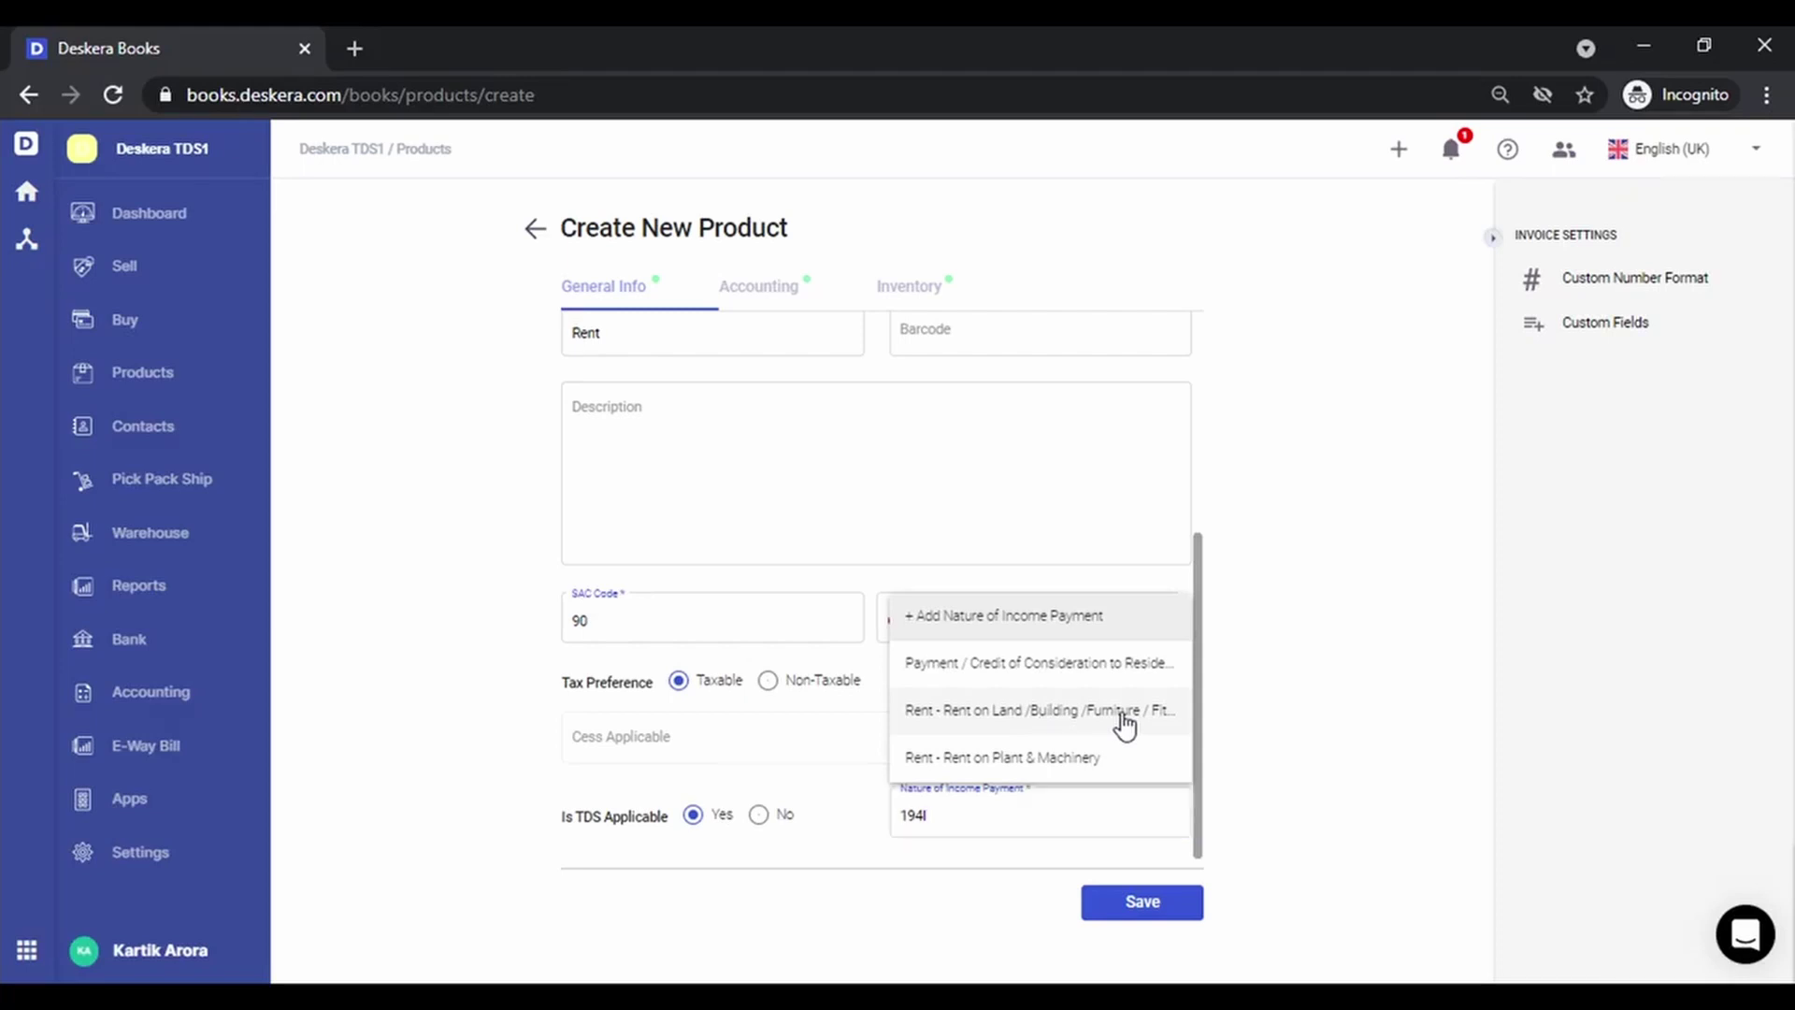
click(1124, 715)
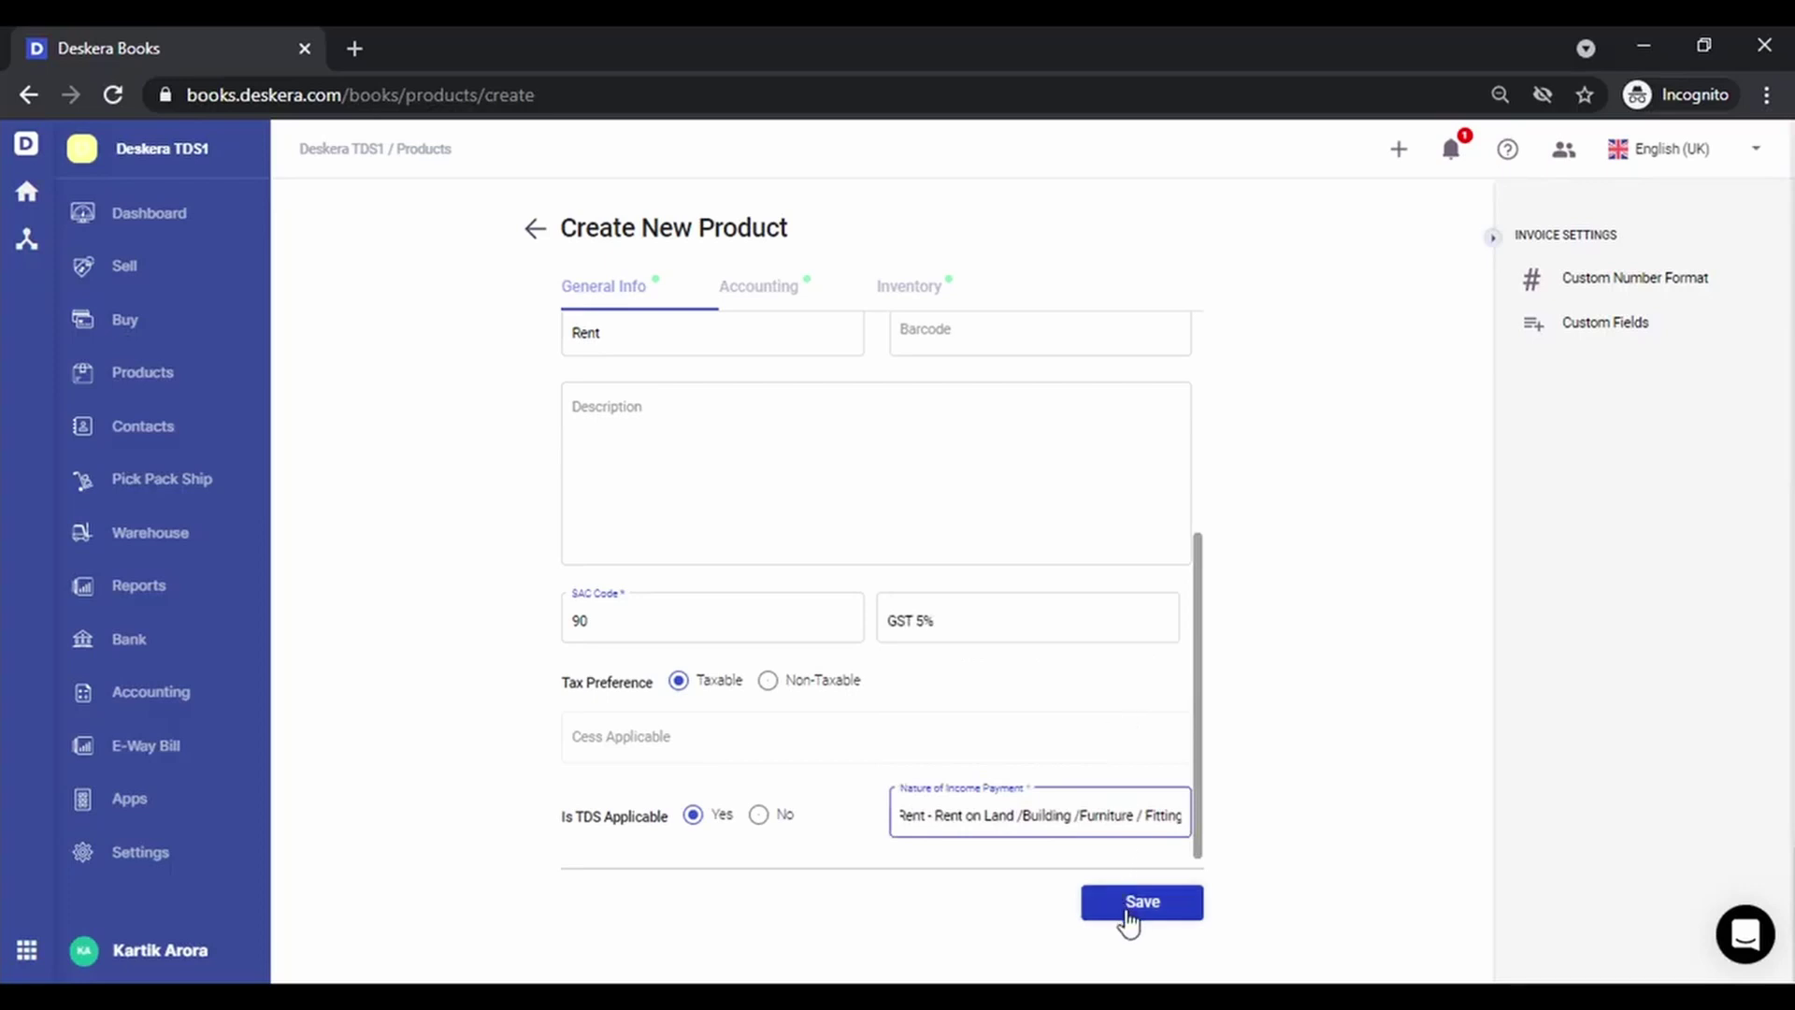
click(1131, 919)
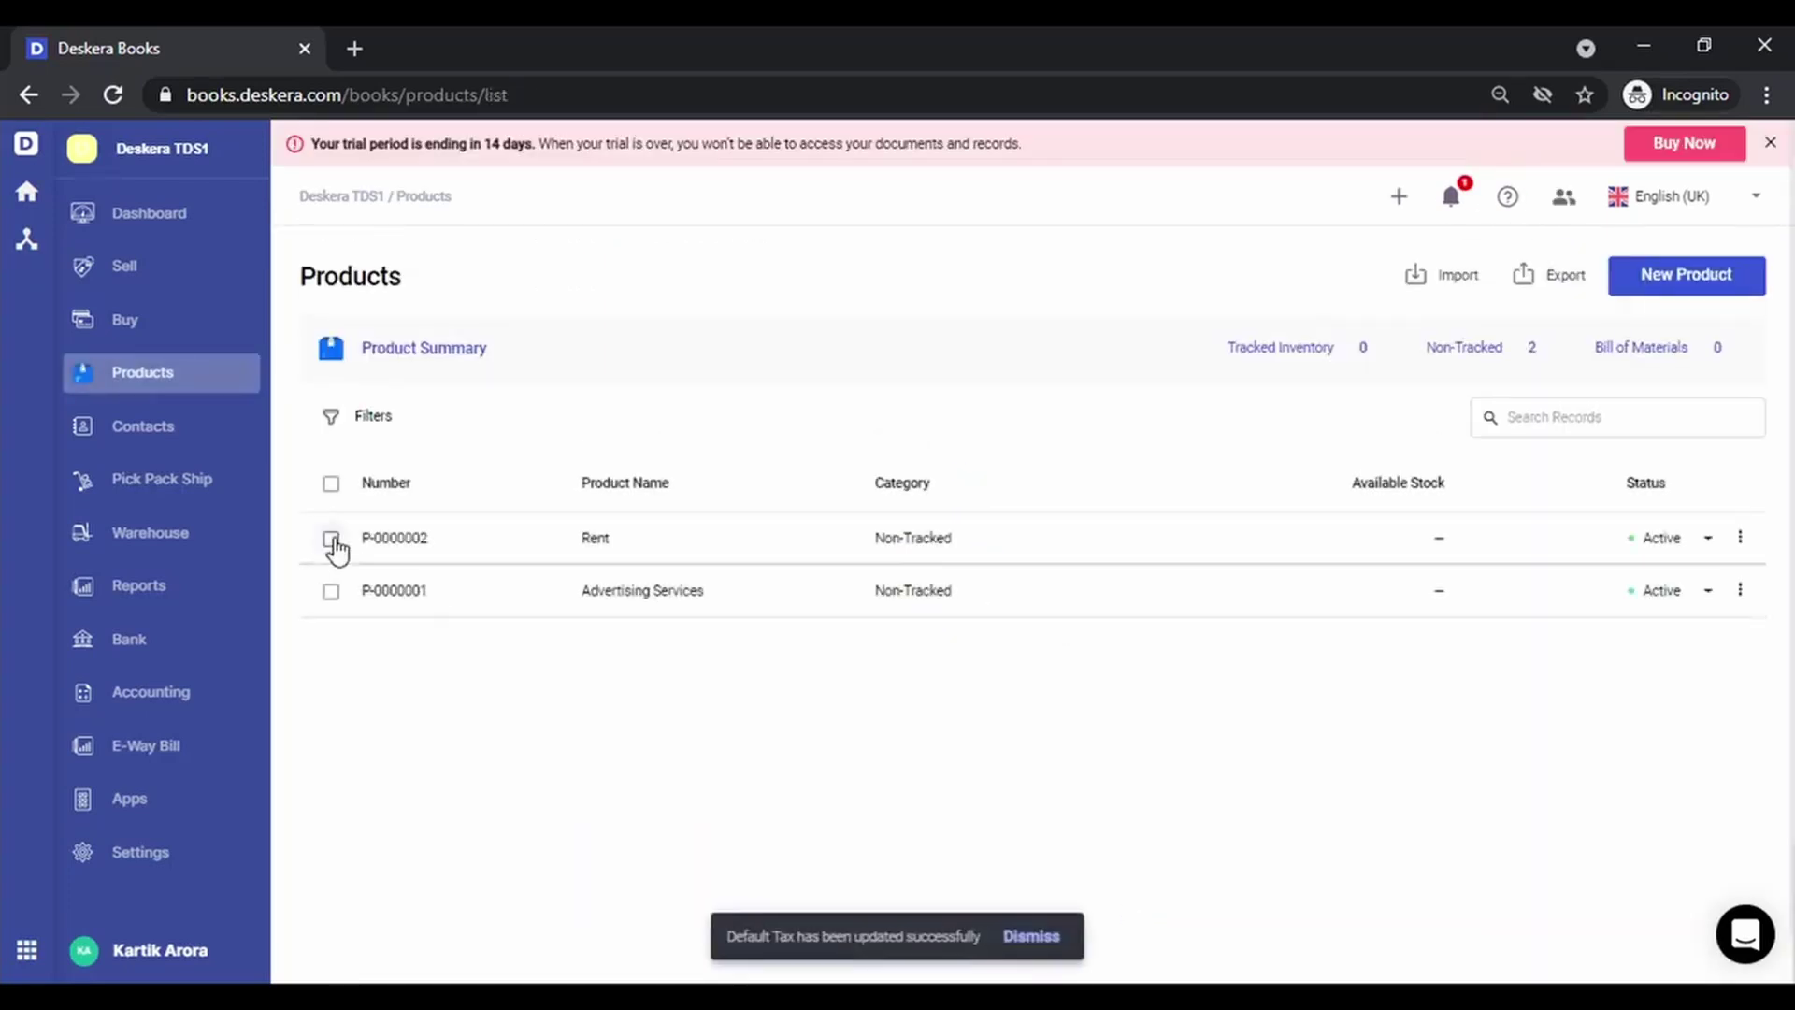
click(176, 439)
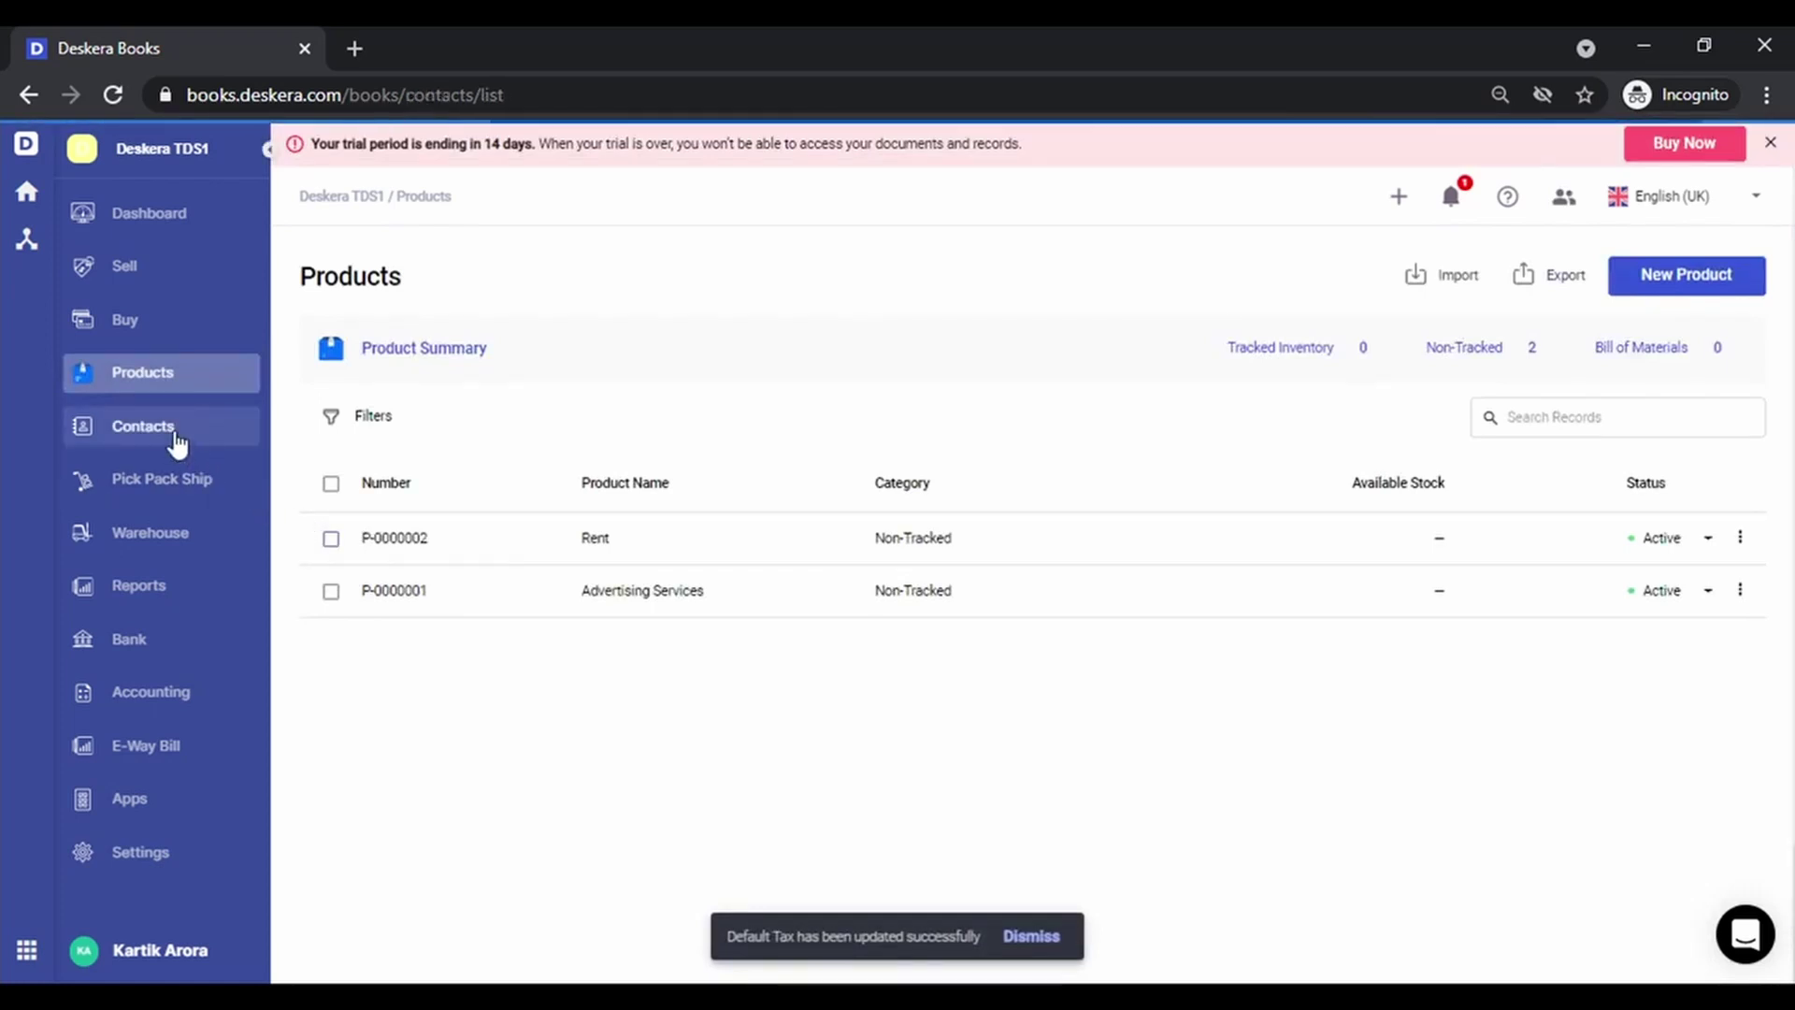
click(1754, 293)
click(693, 452)
text(Landlord 1)
key(Tab)
key(Tab)
key(Tab)
key(Tab)
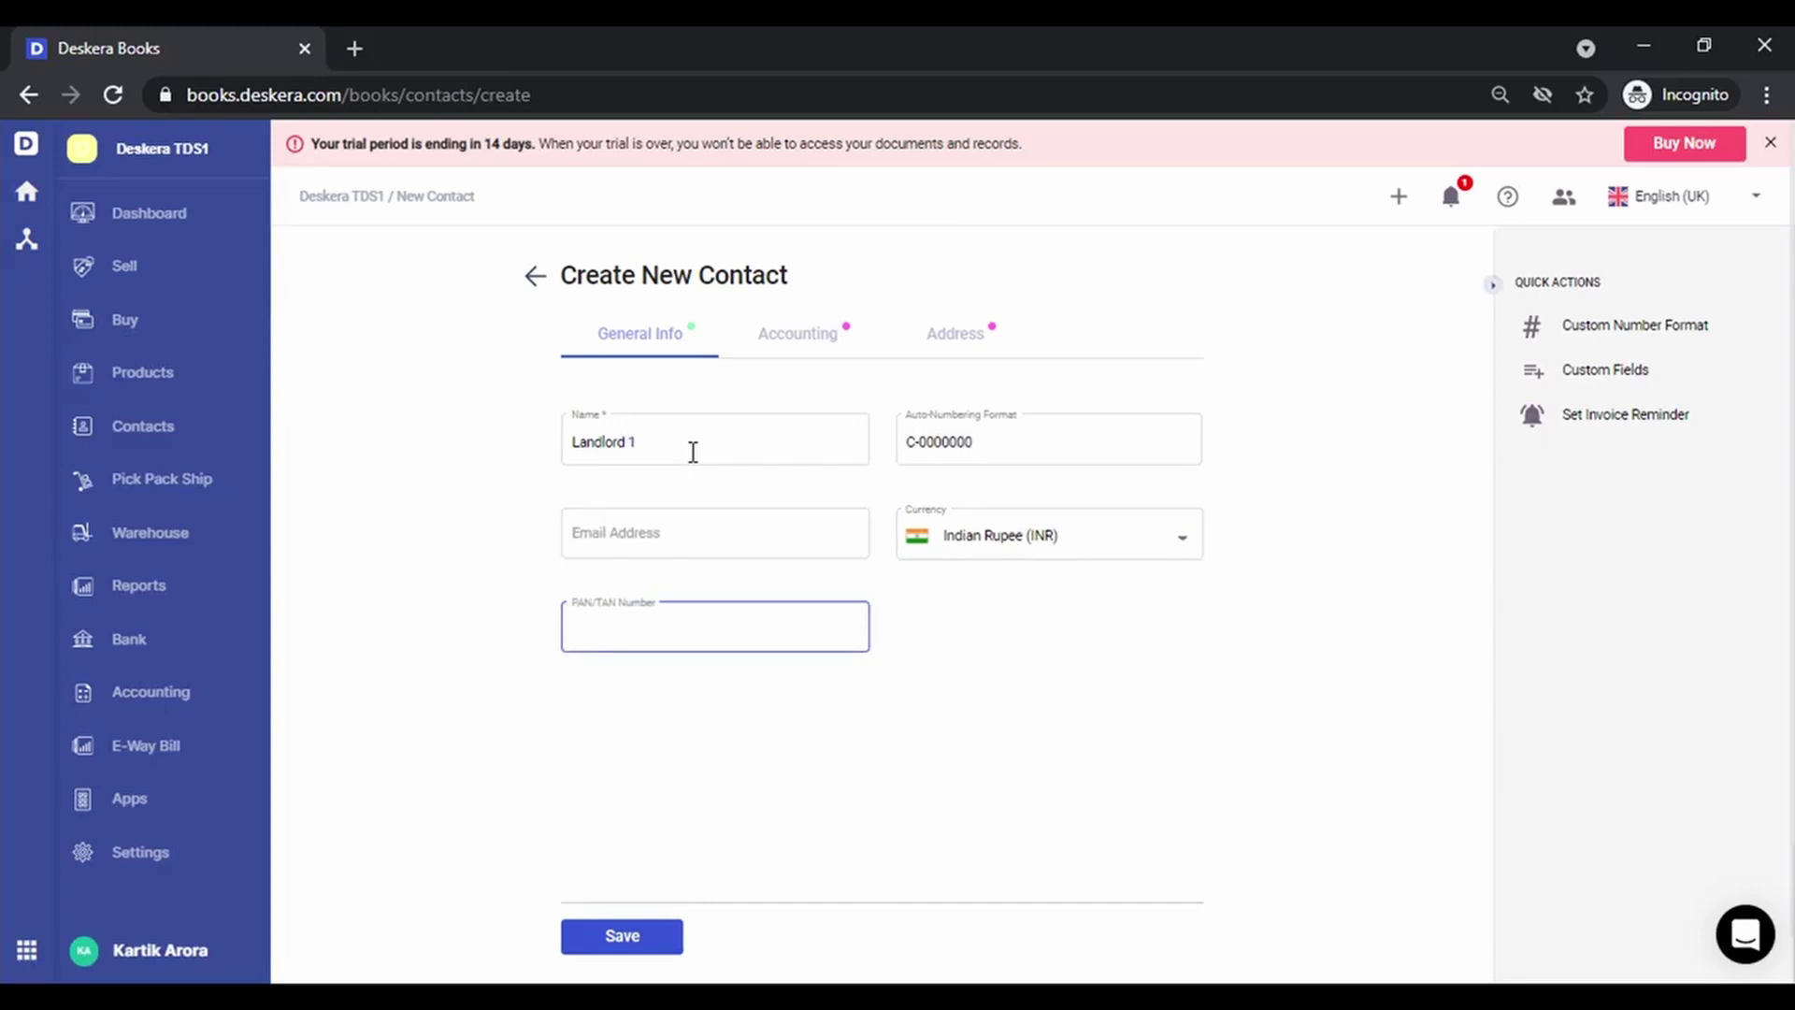
key(ctrl+a)
key(ctrl+c)
click(845, 339)
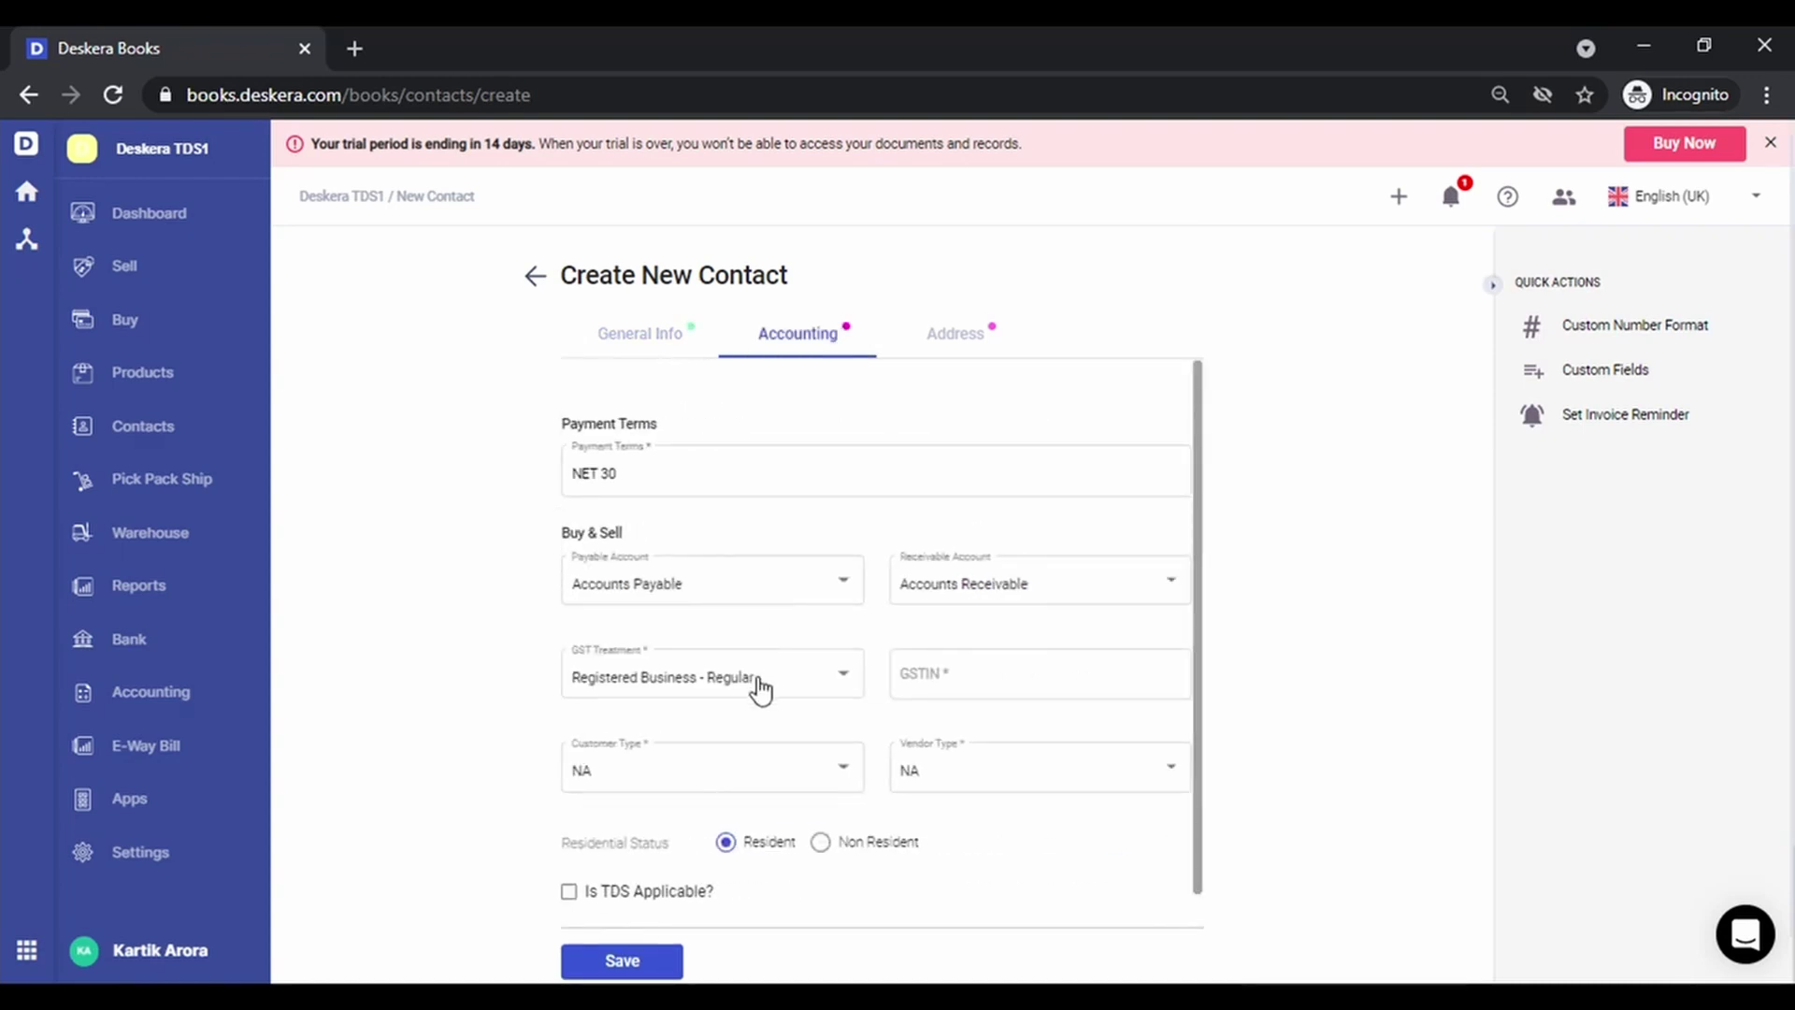
click(954, 700)
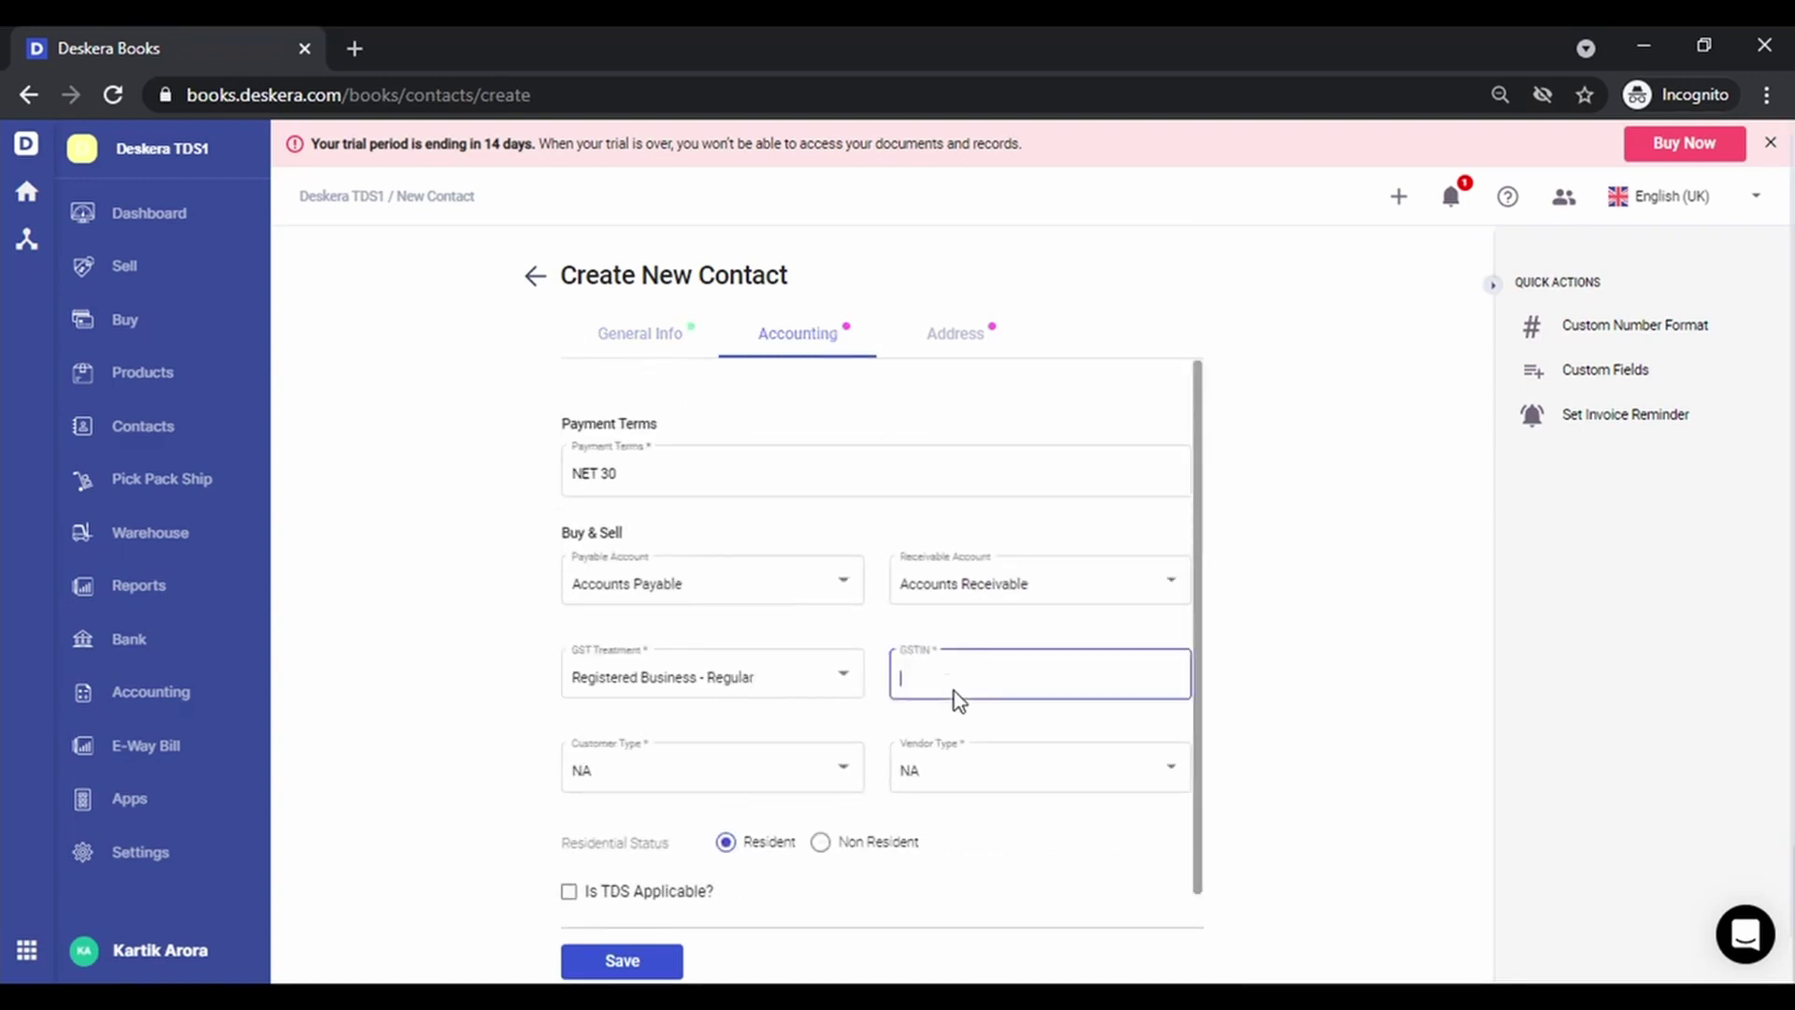
key(ctrl+v)
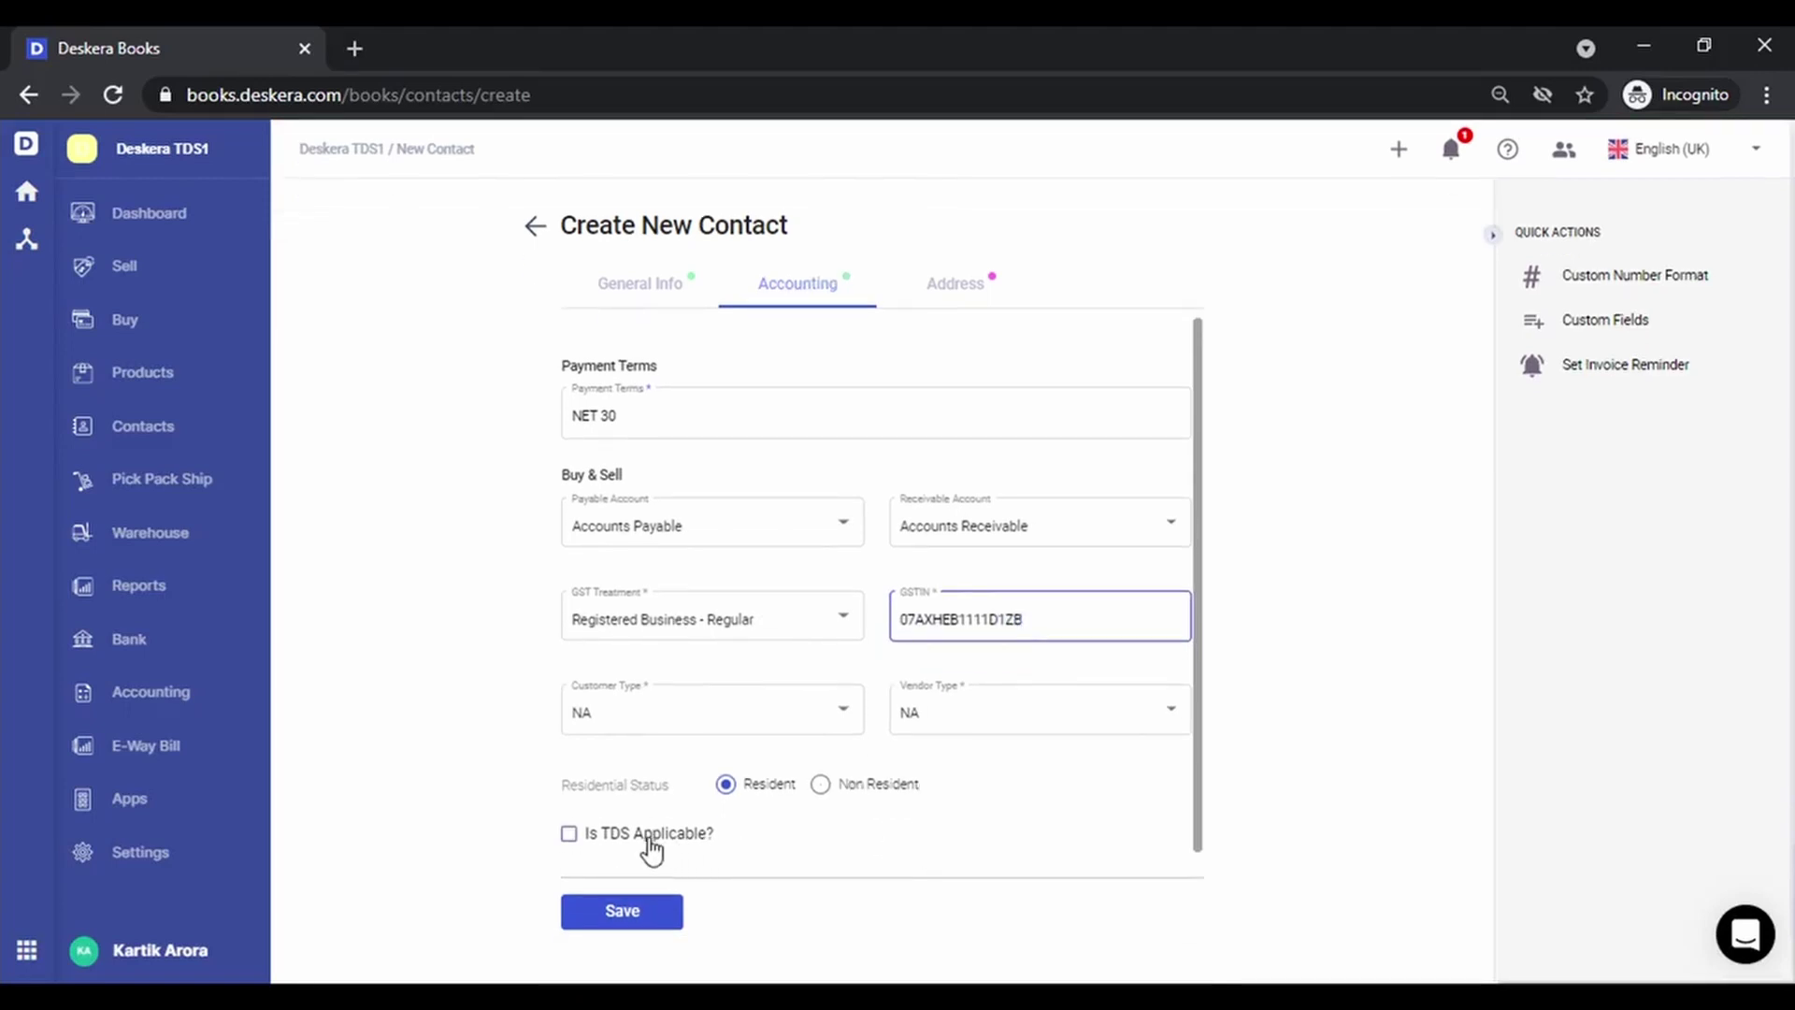
click(664, 835)
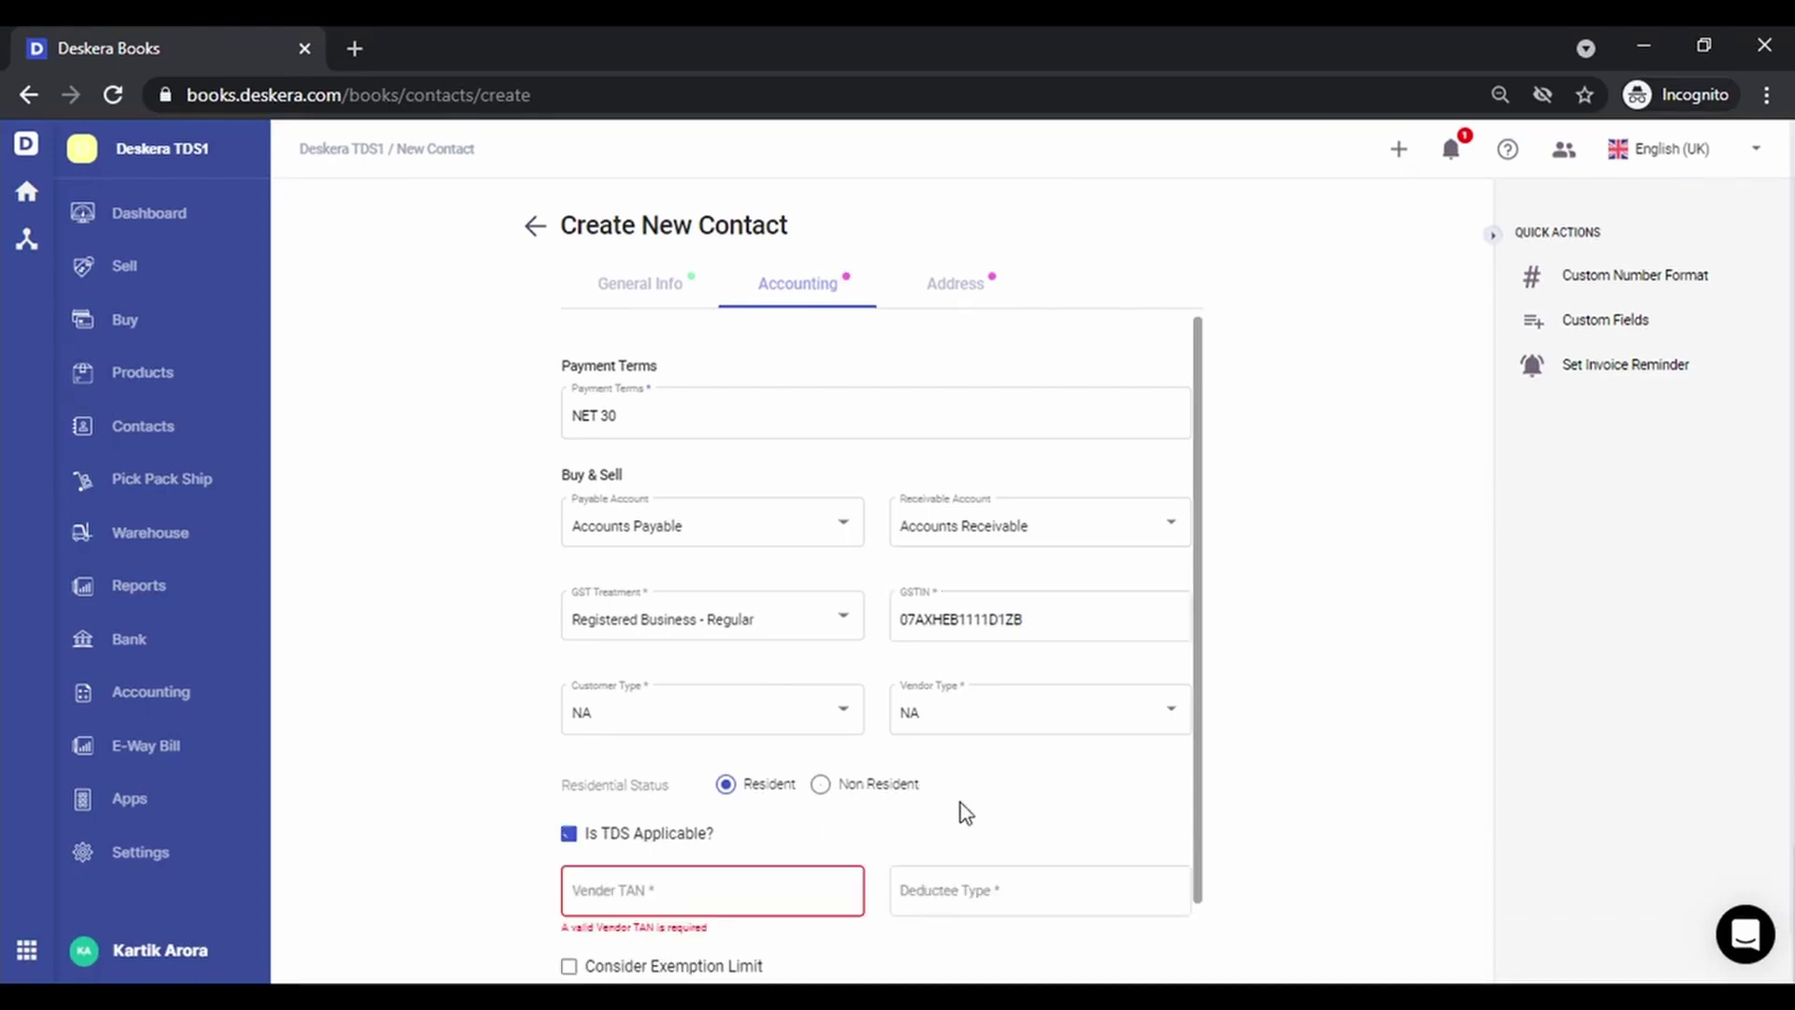
scroll(966, 812, down, 1)
click(782, 774)
key(Tab)
text(COM)
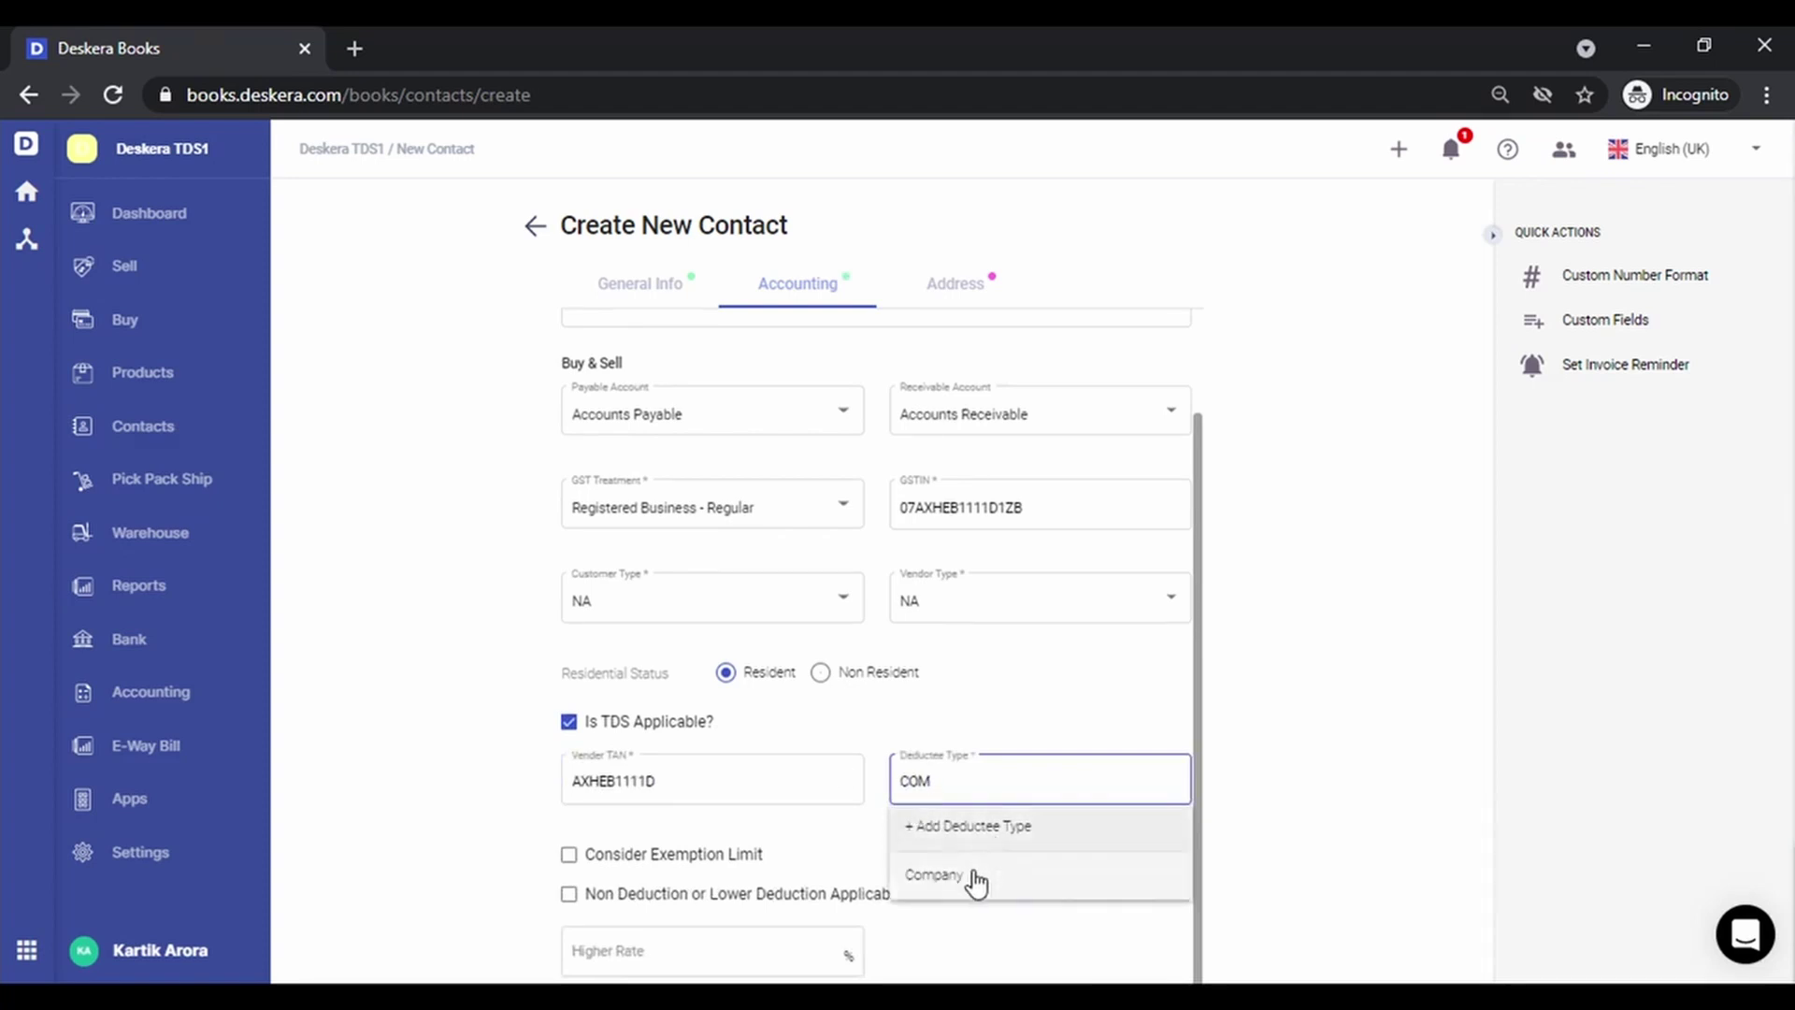
click(975, 882)
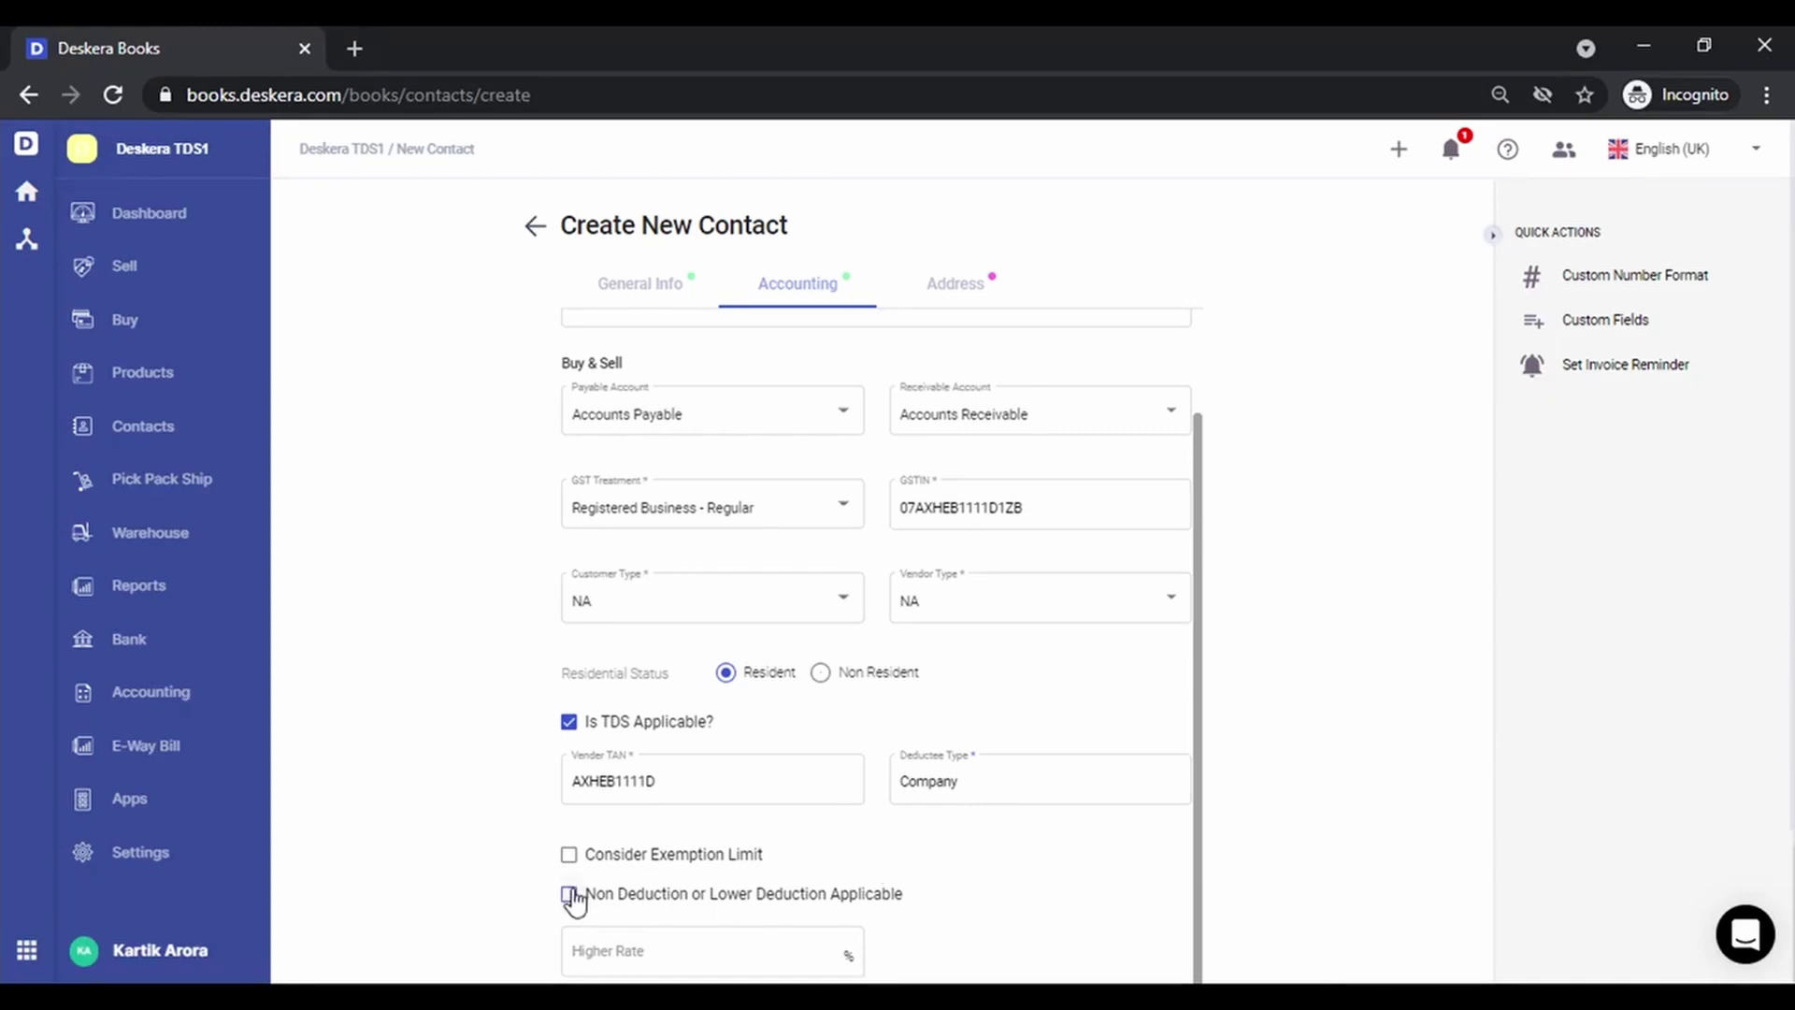
click(569, 895)
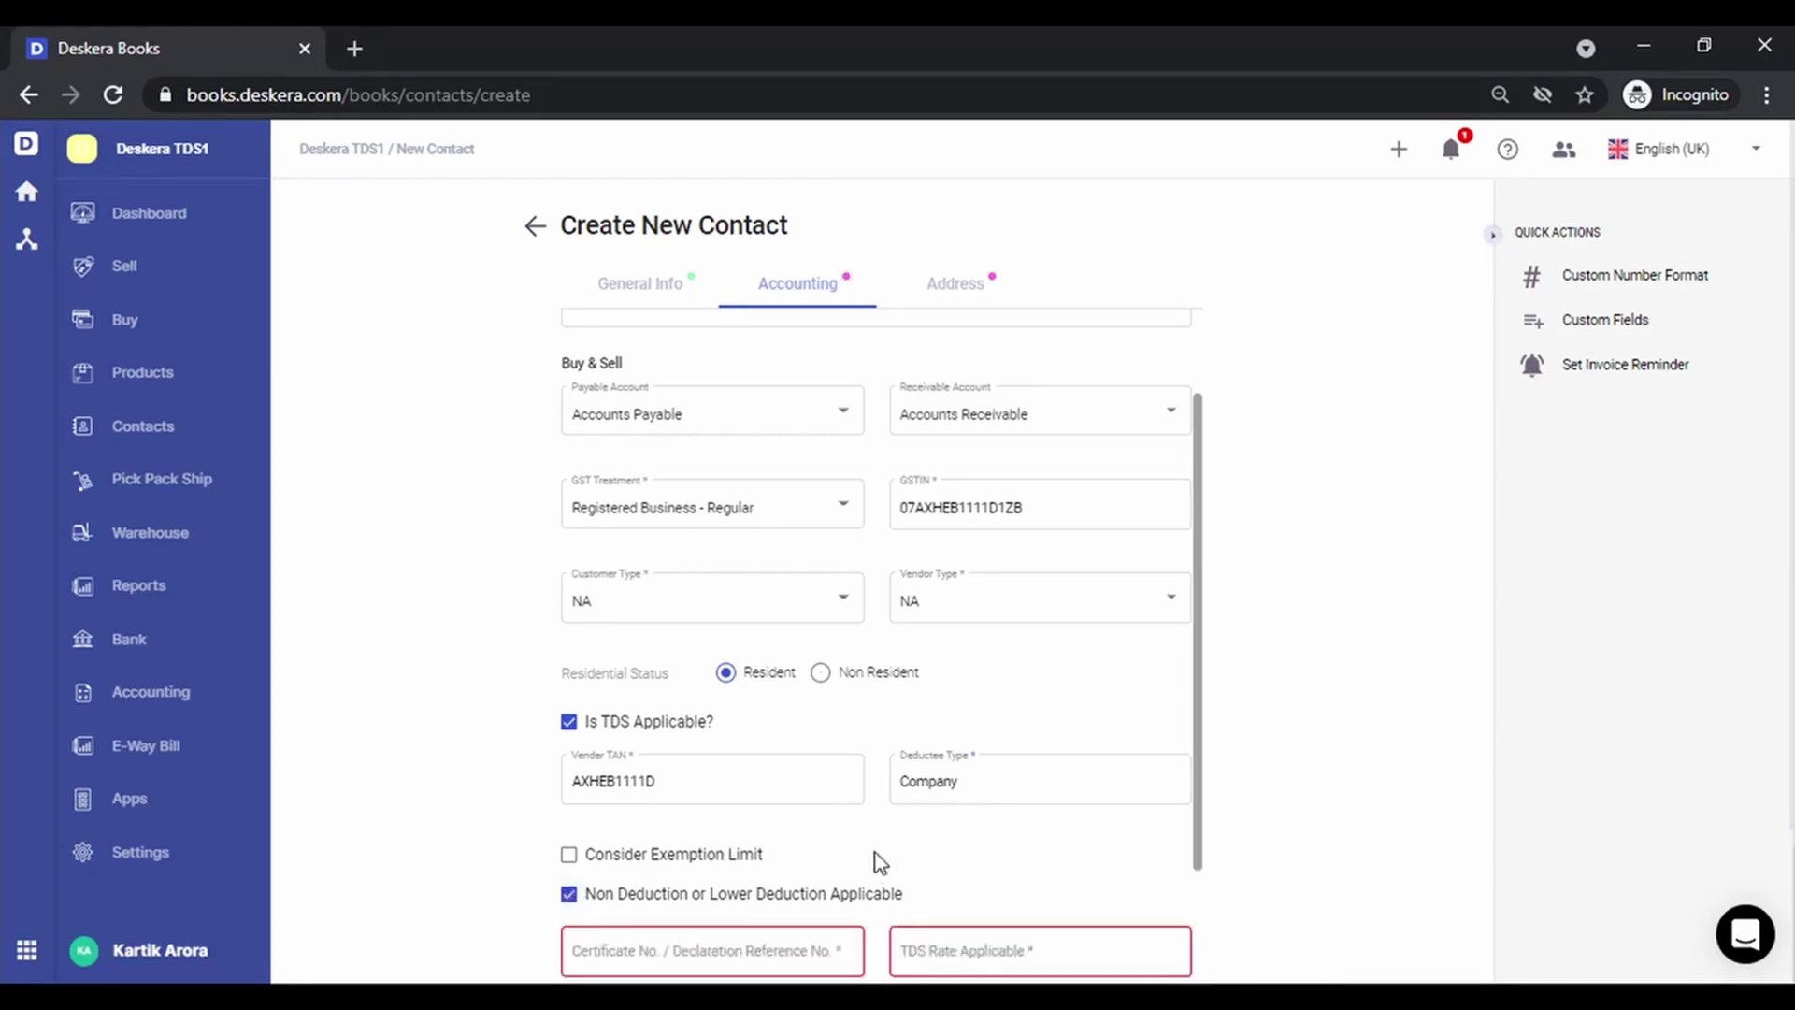
scroll(879, 861, down, 2)
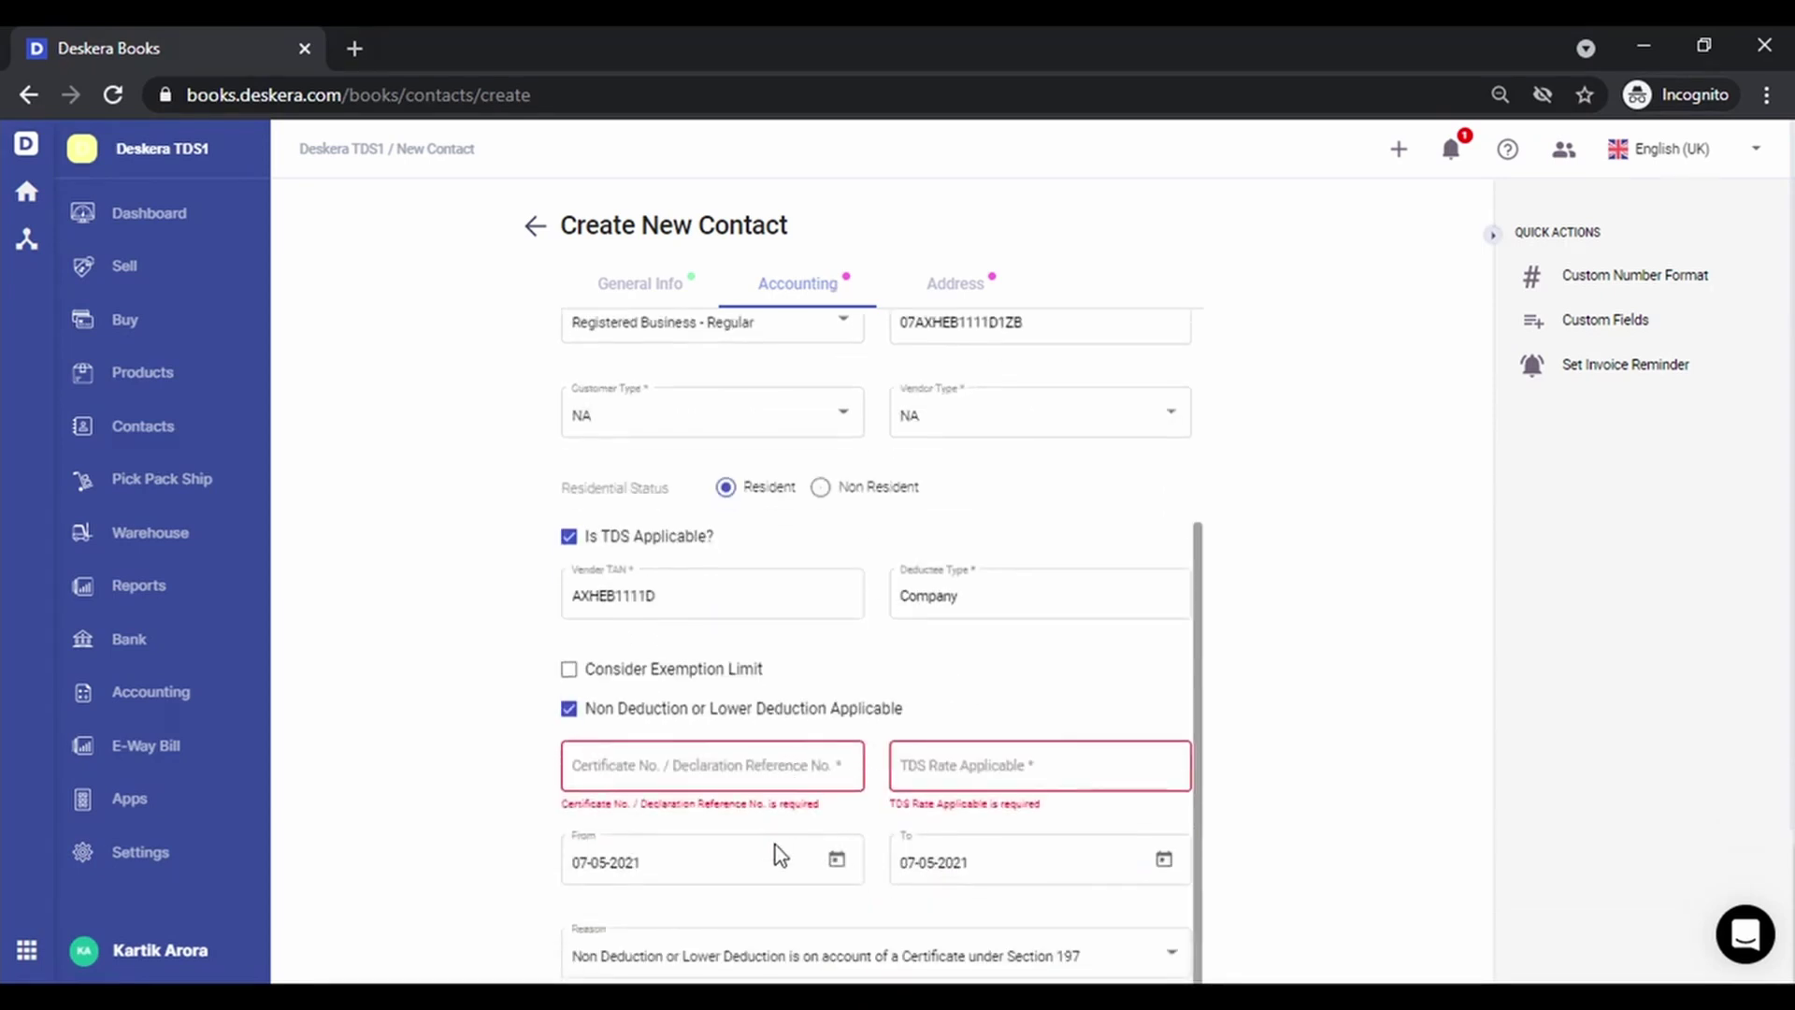
click(569, 709)
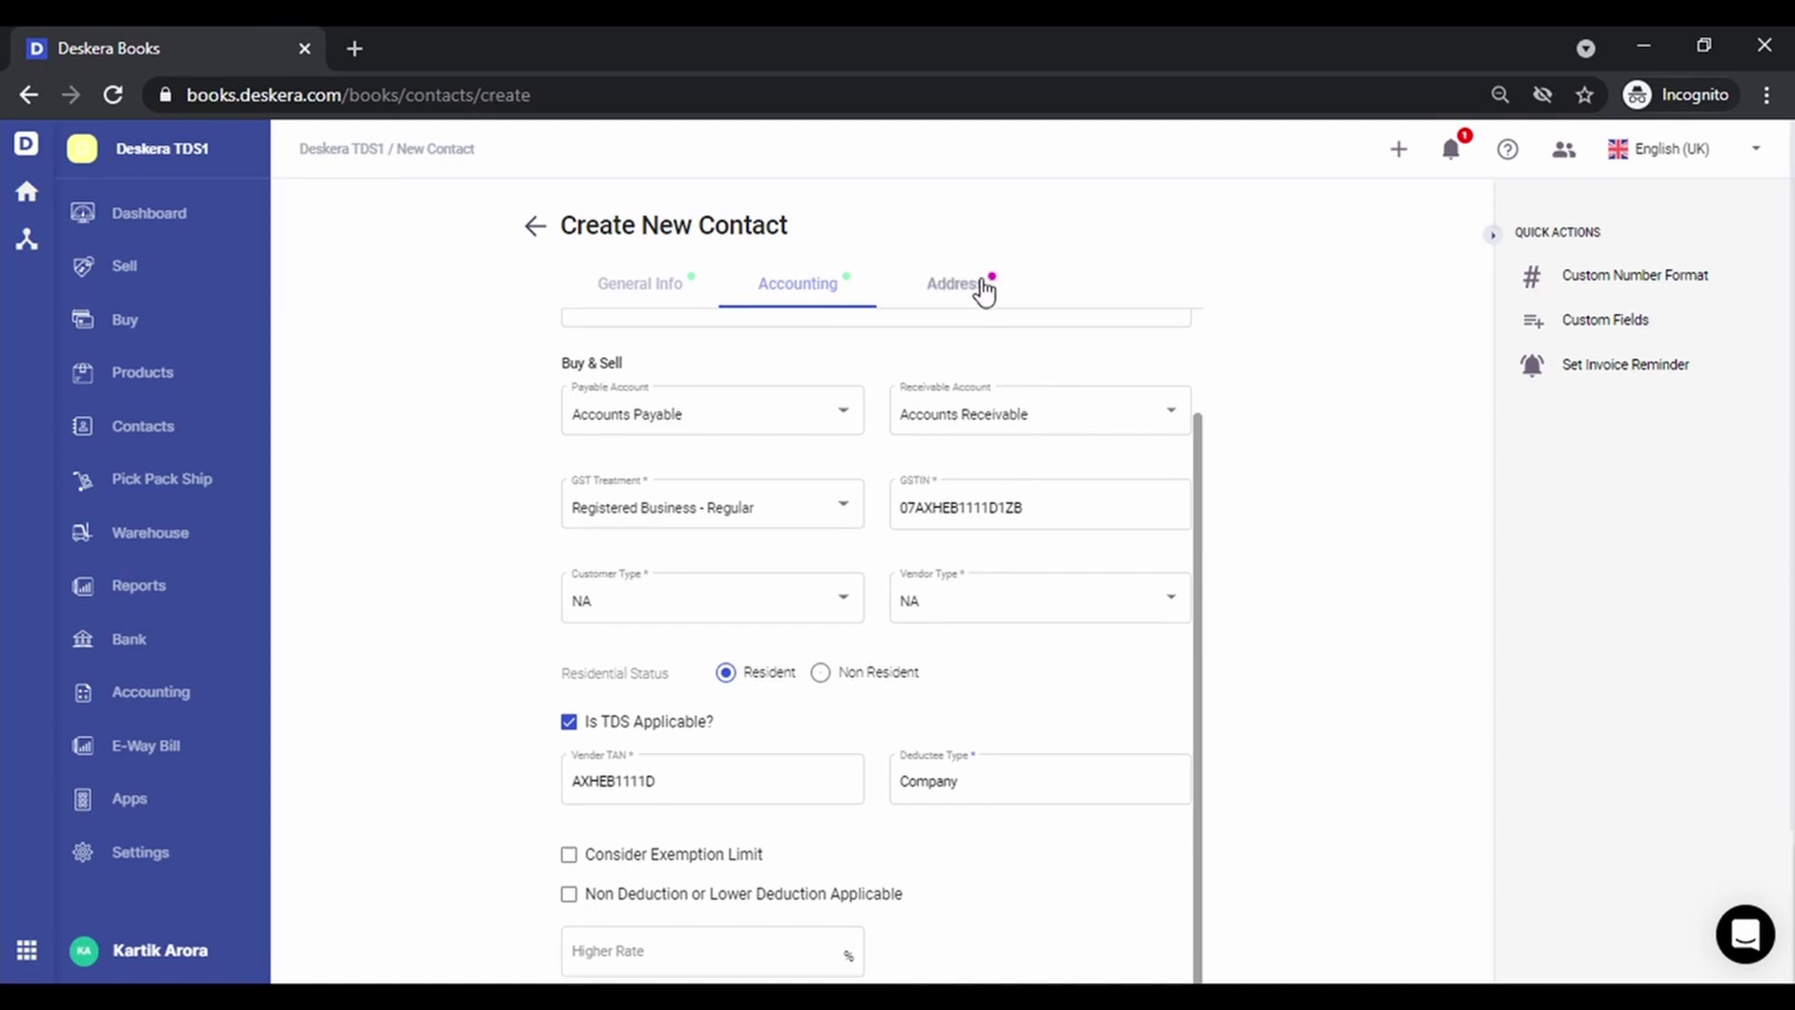
Set the contact's address state to Delhi and save Landlord 1
click(977, 288)
click(765, 404)
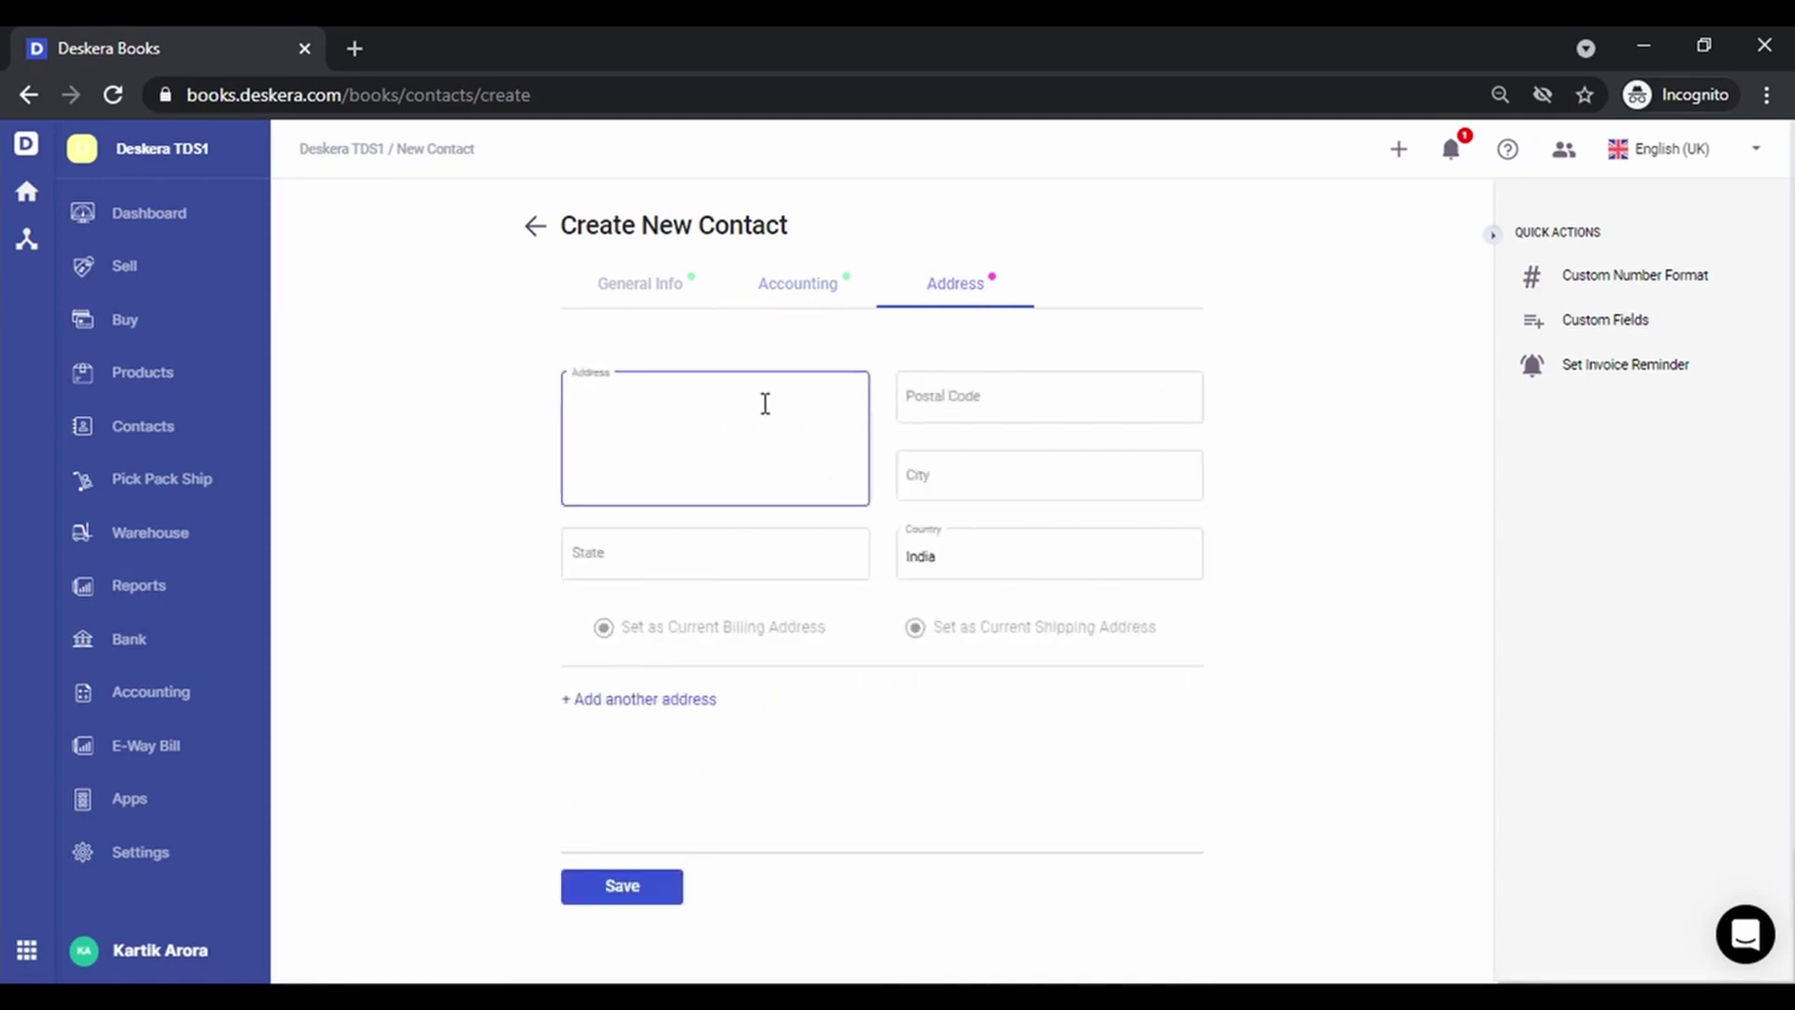
key(Tab)
key(Tab)
key(Tab)
key(Tab)
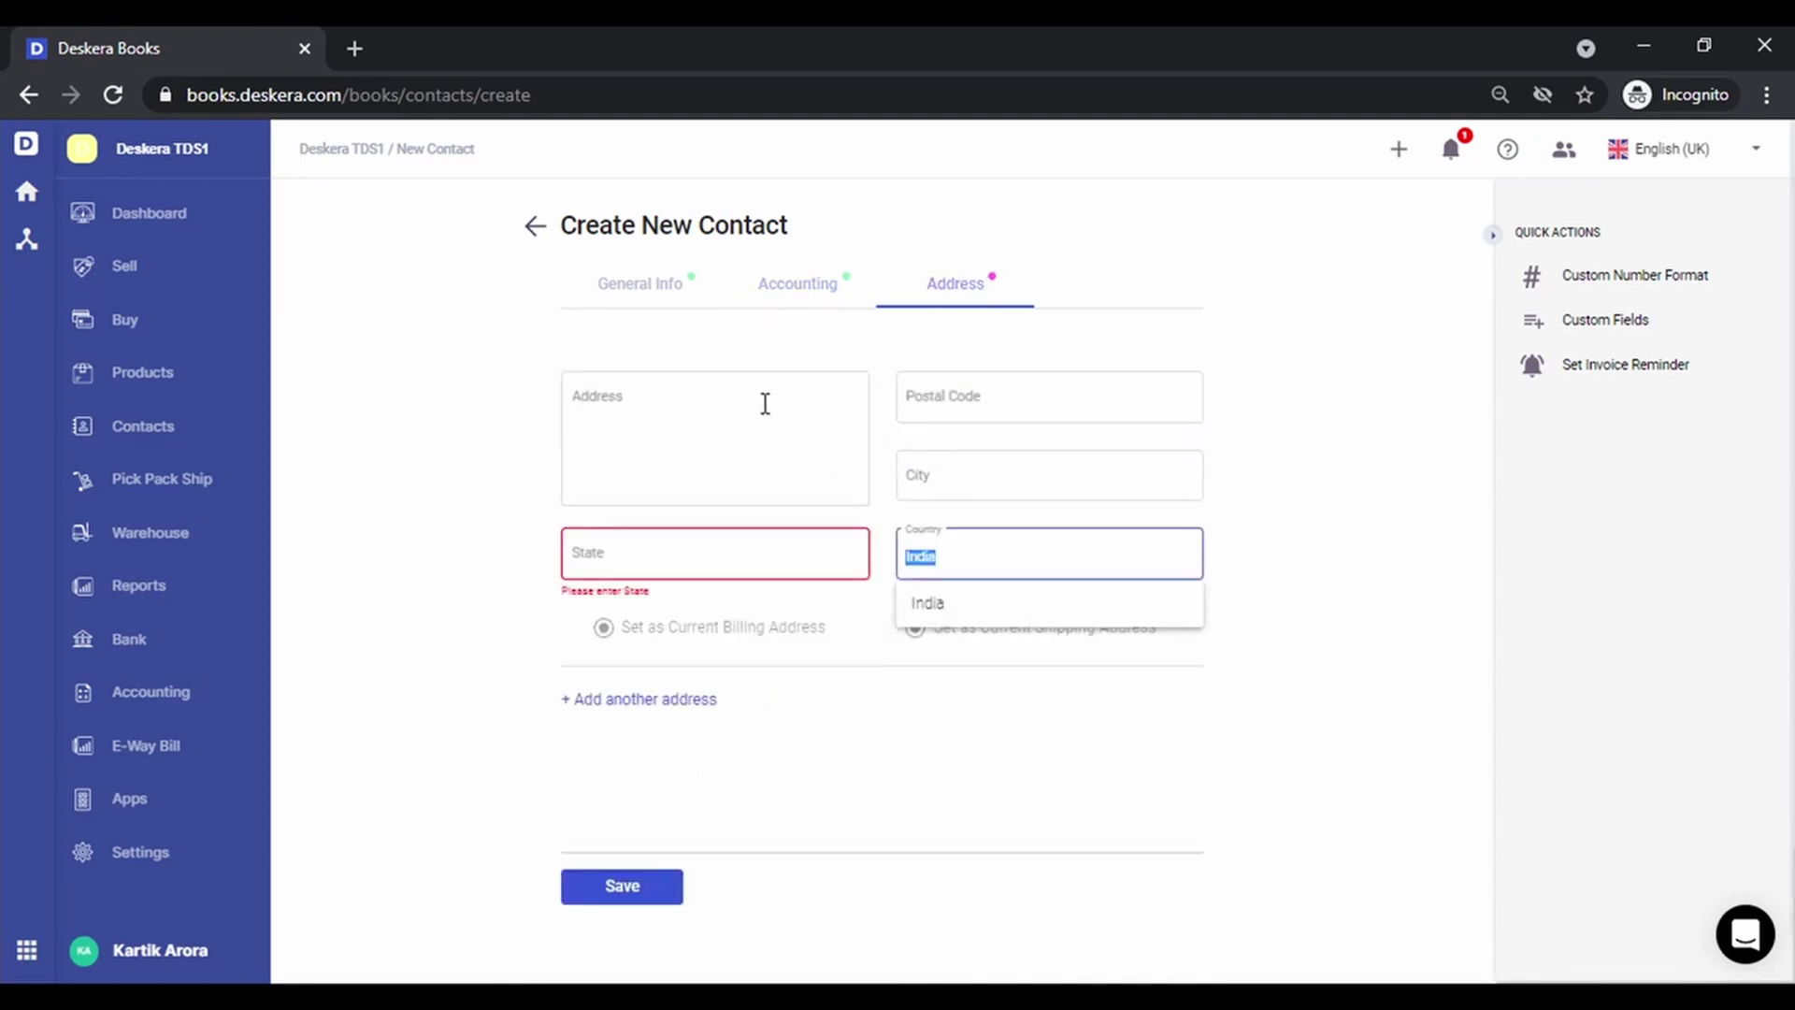
key(shift+Tab)
text(ELHI)
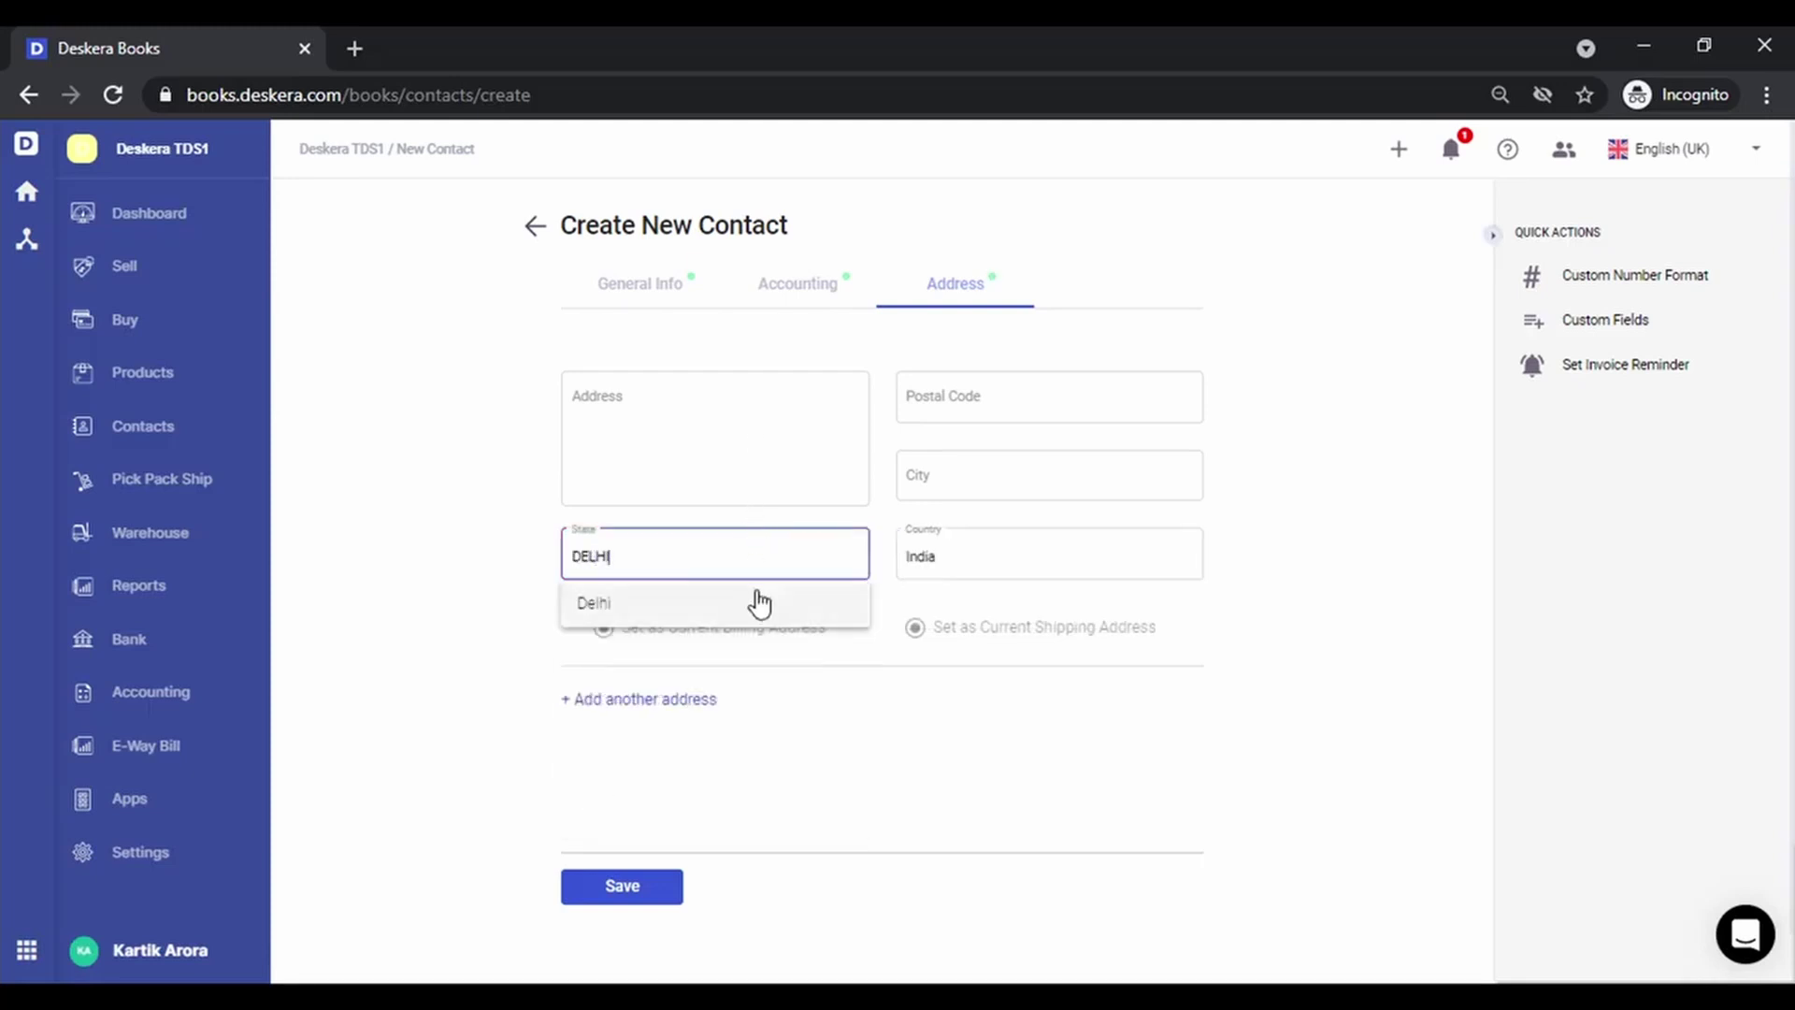
click(754, 603)
click(629, 895)
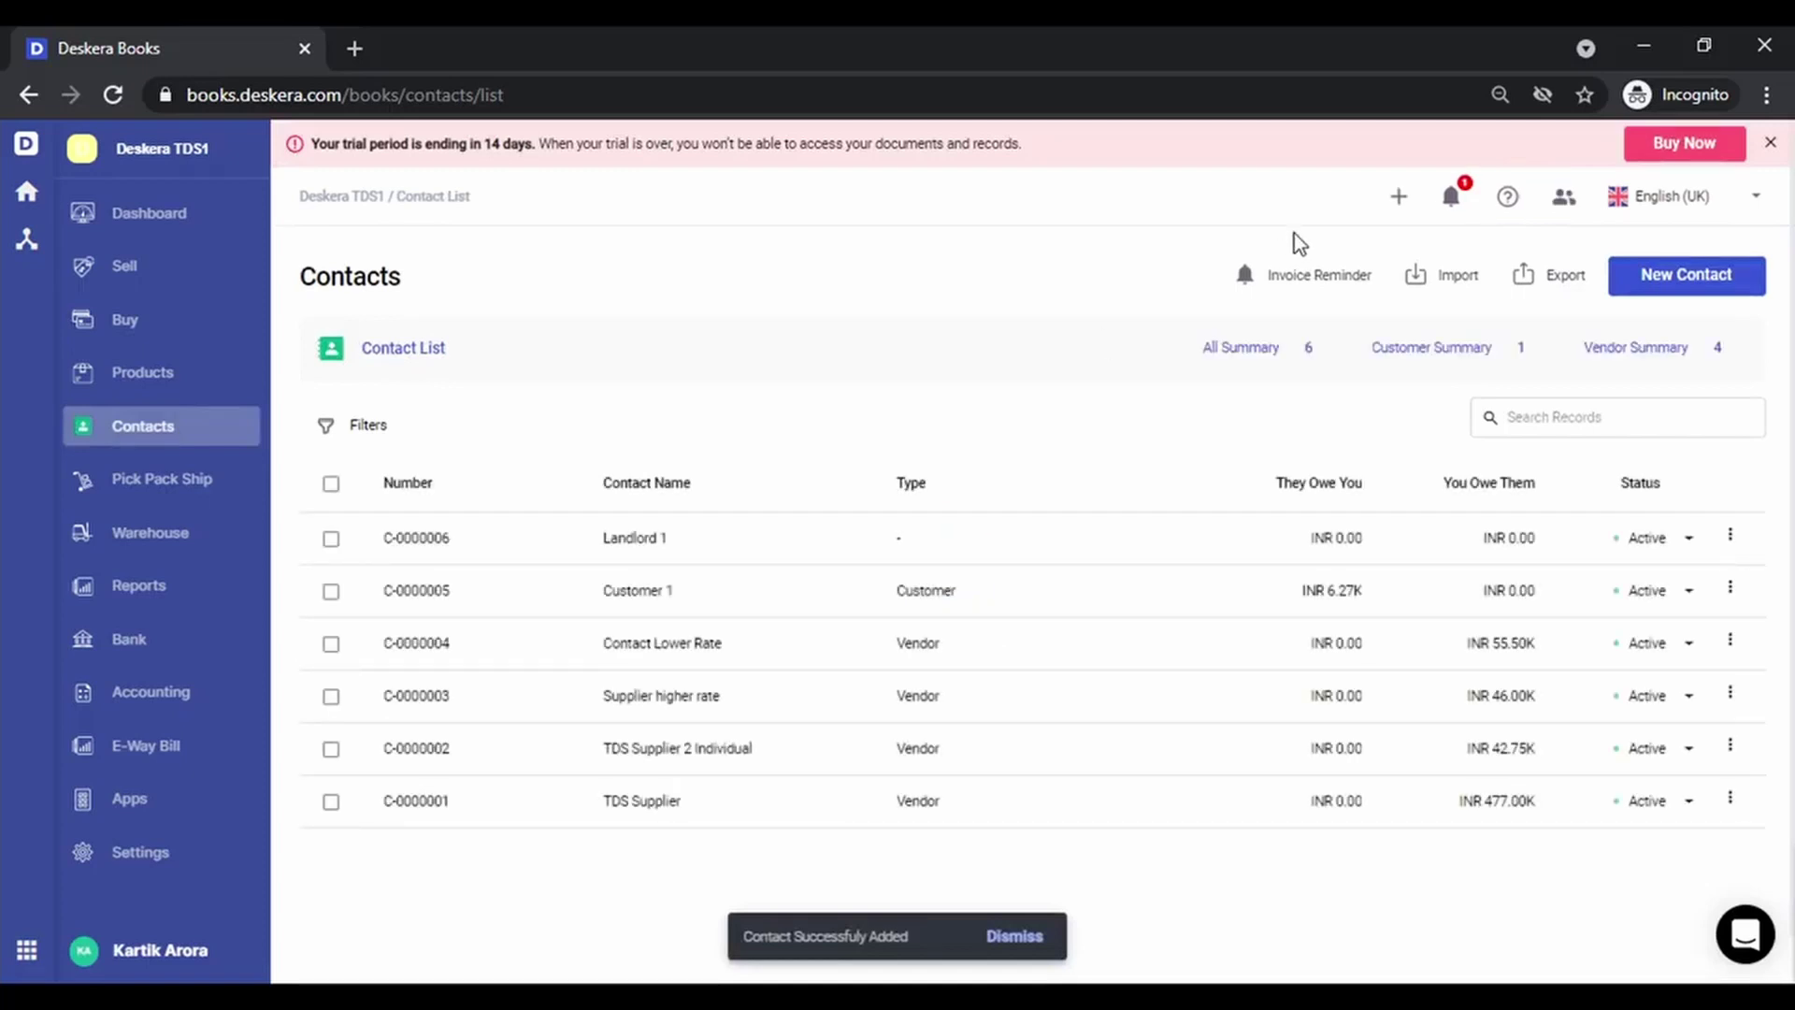
Start a new bill with Landlord 1 as the contact
click(1399, 196)
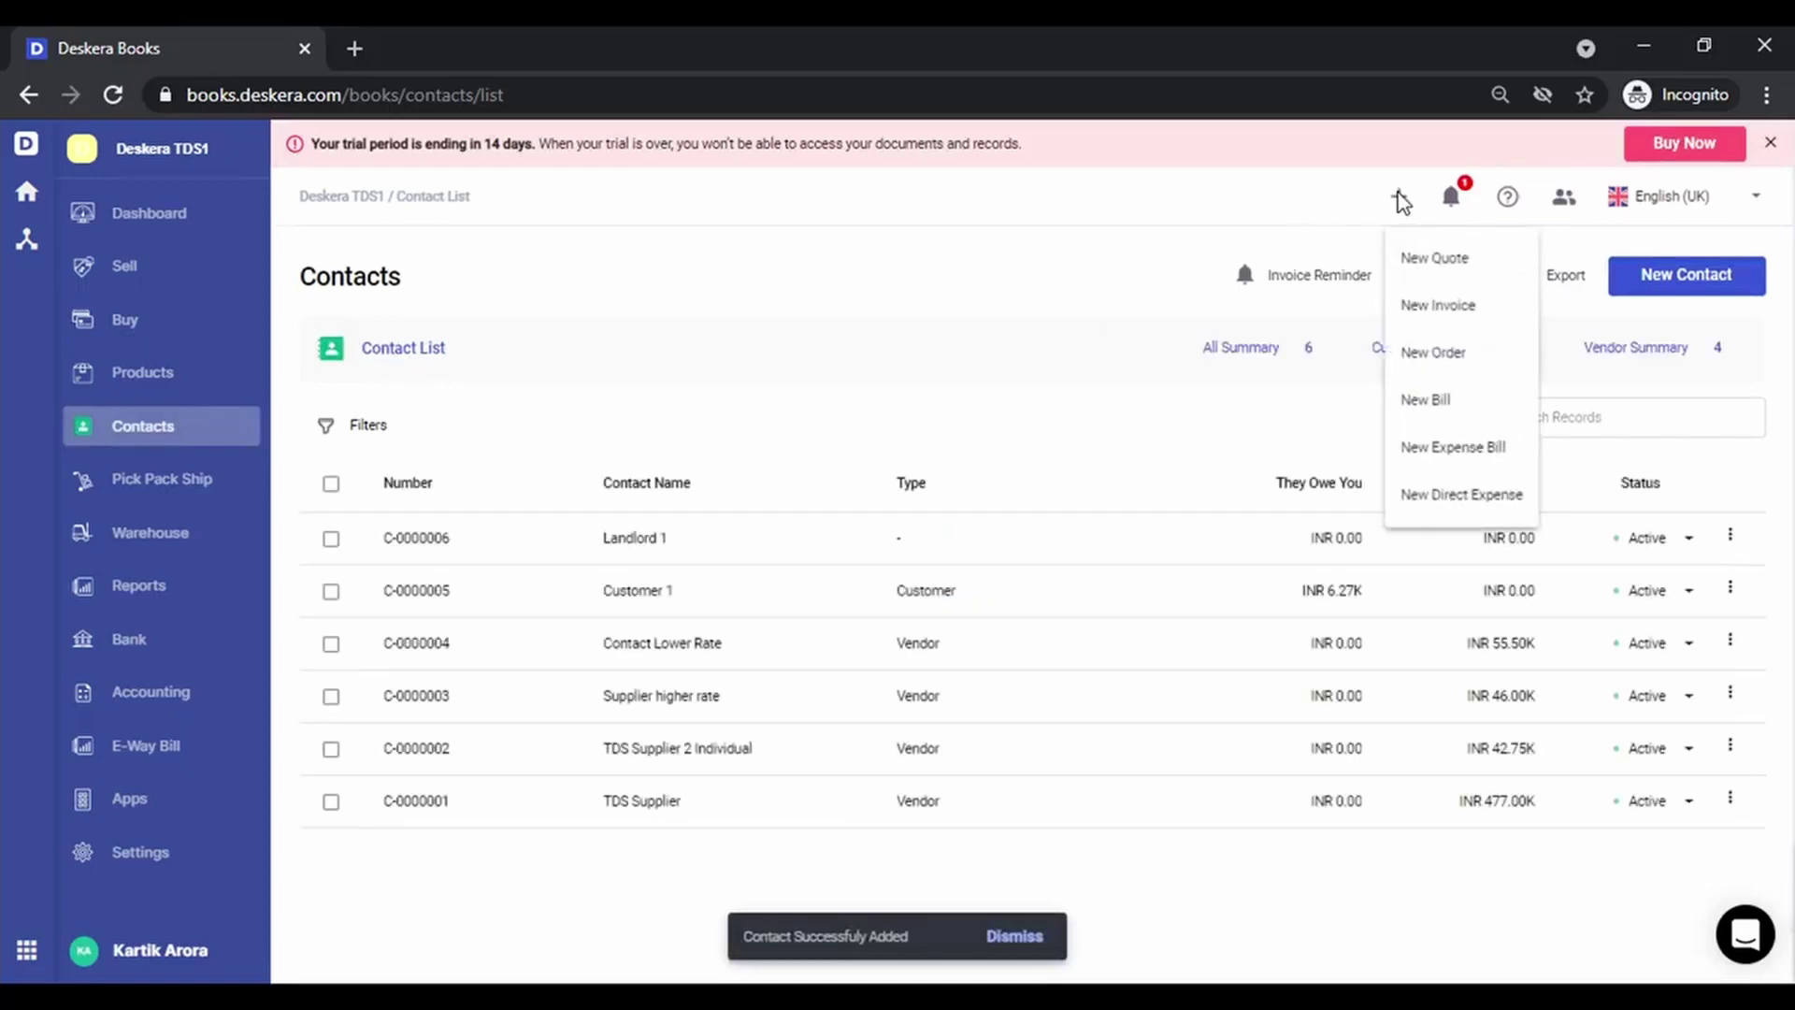
click(1443, 399)
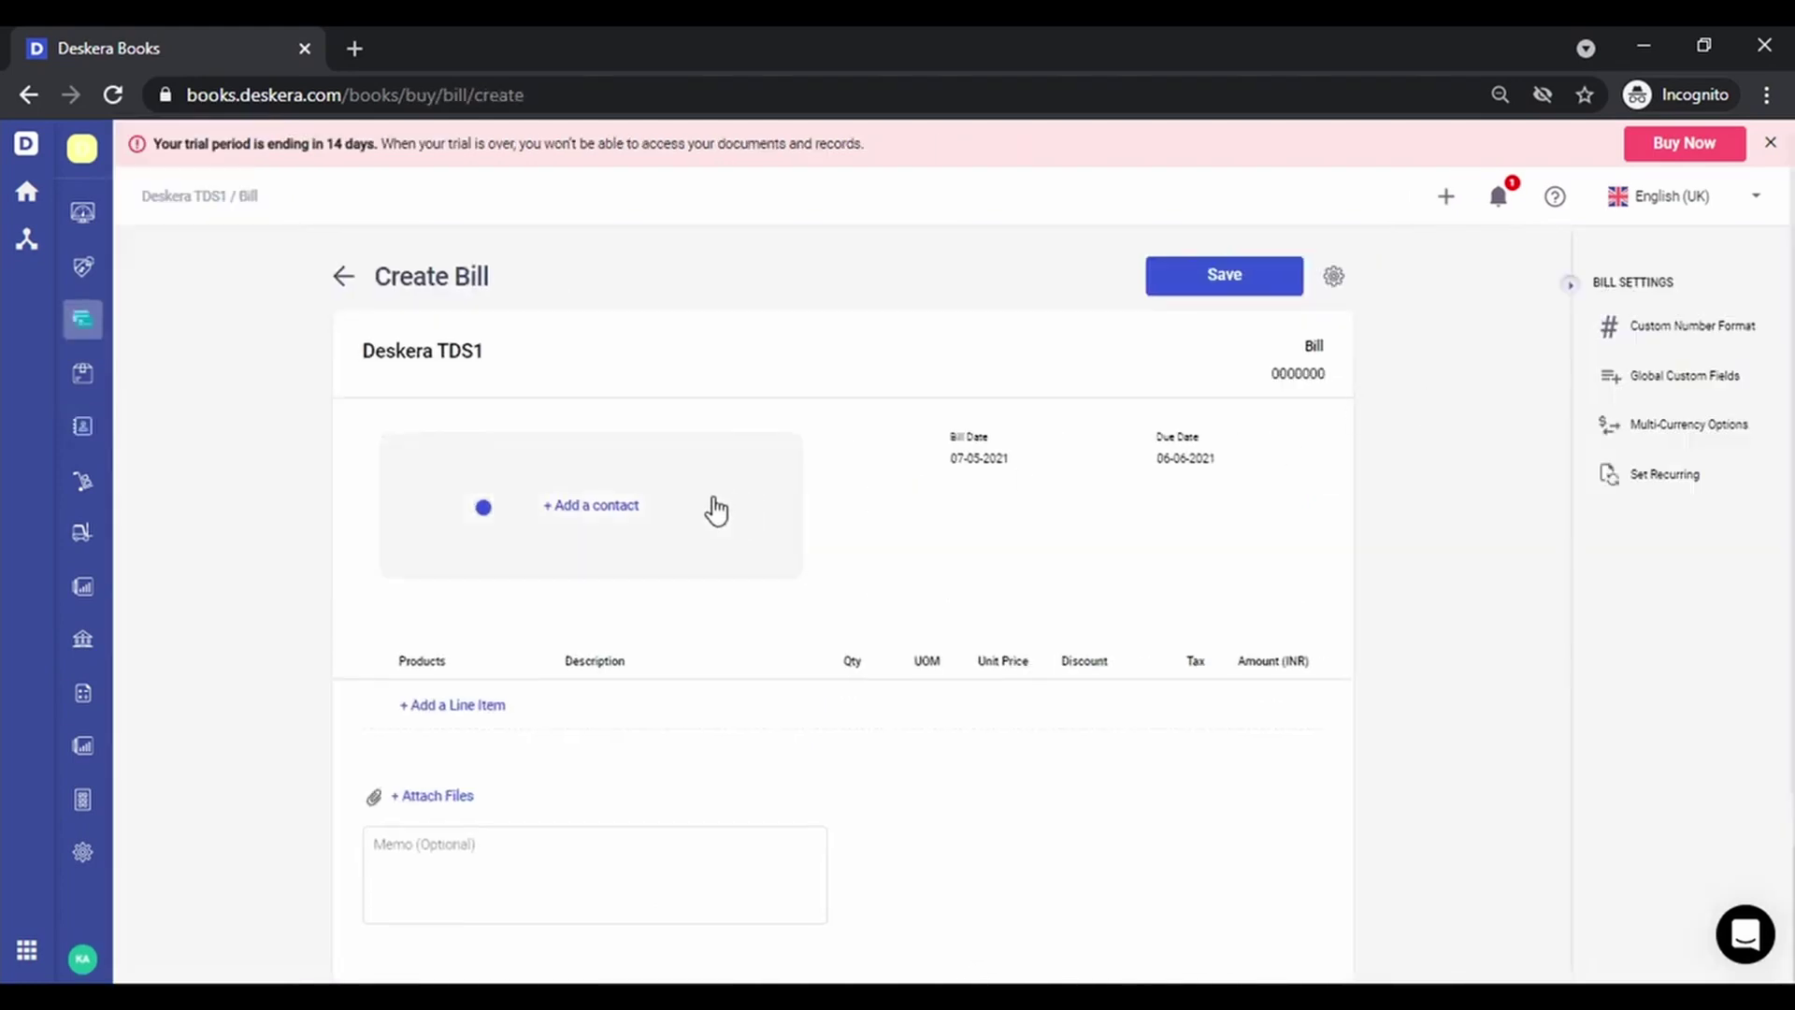
click(612, 510)
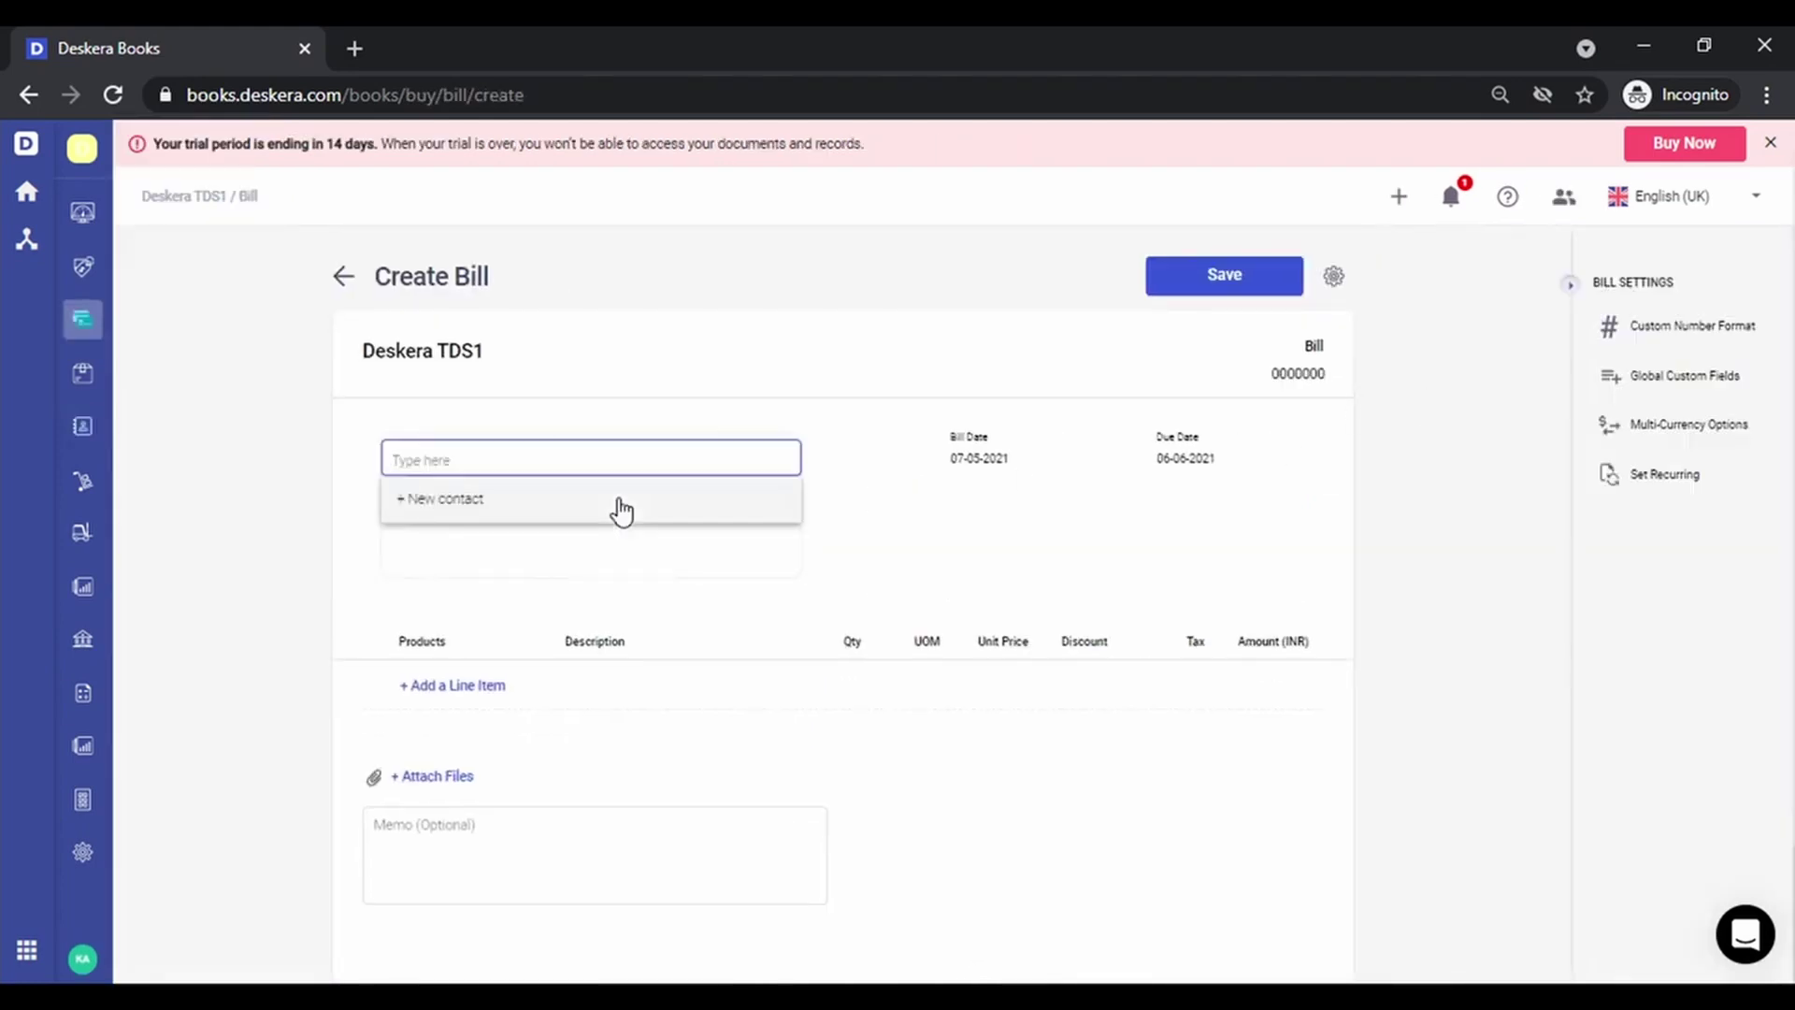
text(land)
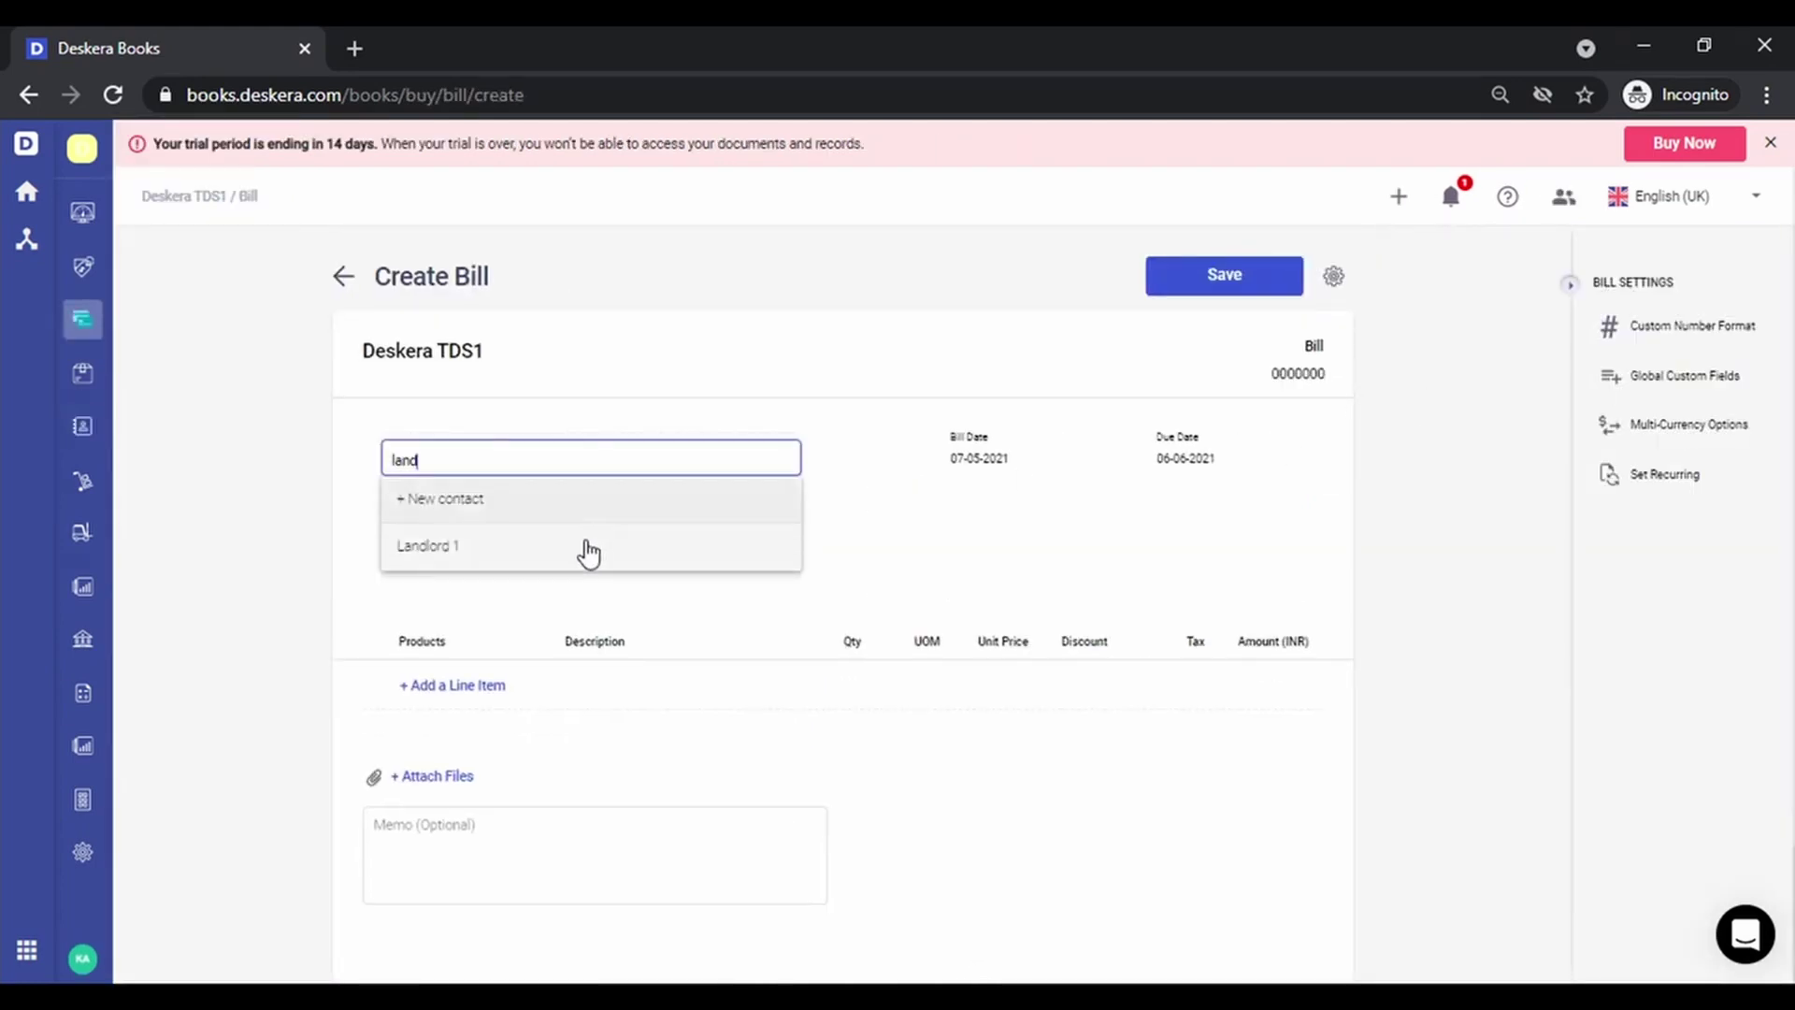
click(588, 549)
Add a Rent line item at a unit price of 120000
click(446, 710)
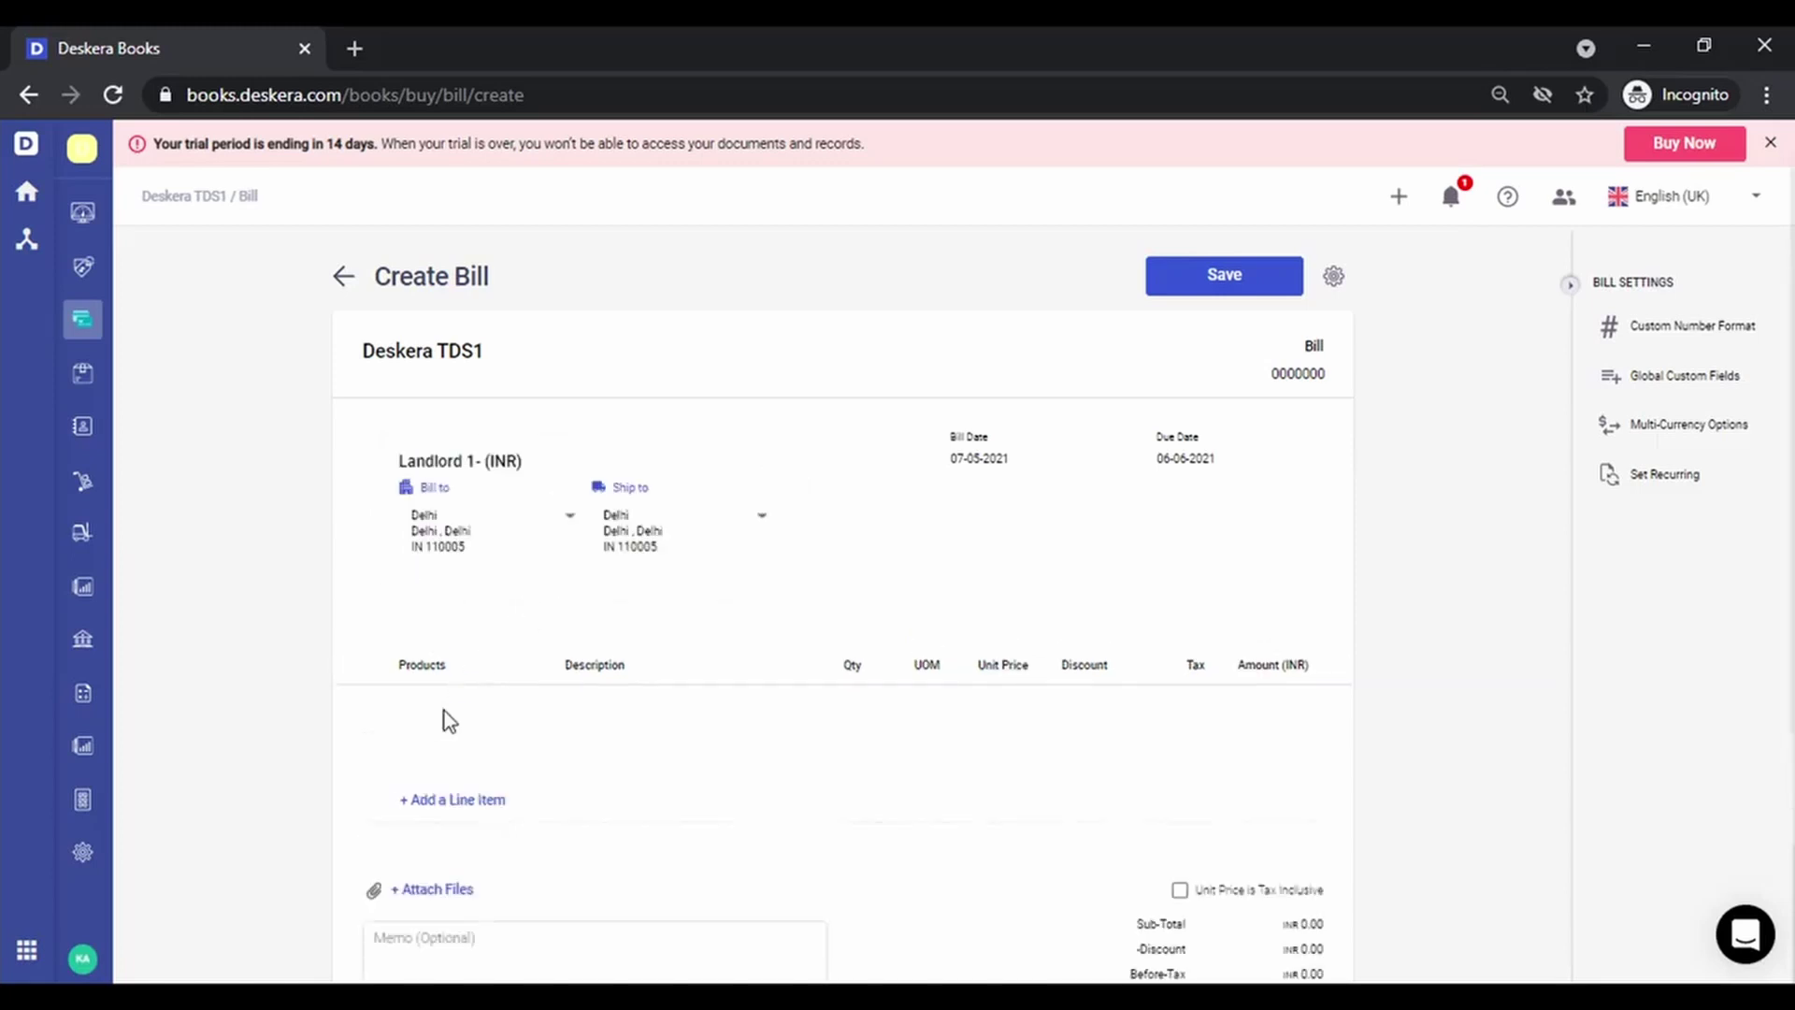
text(rent)
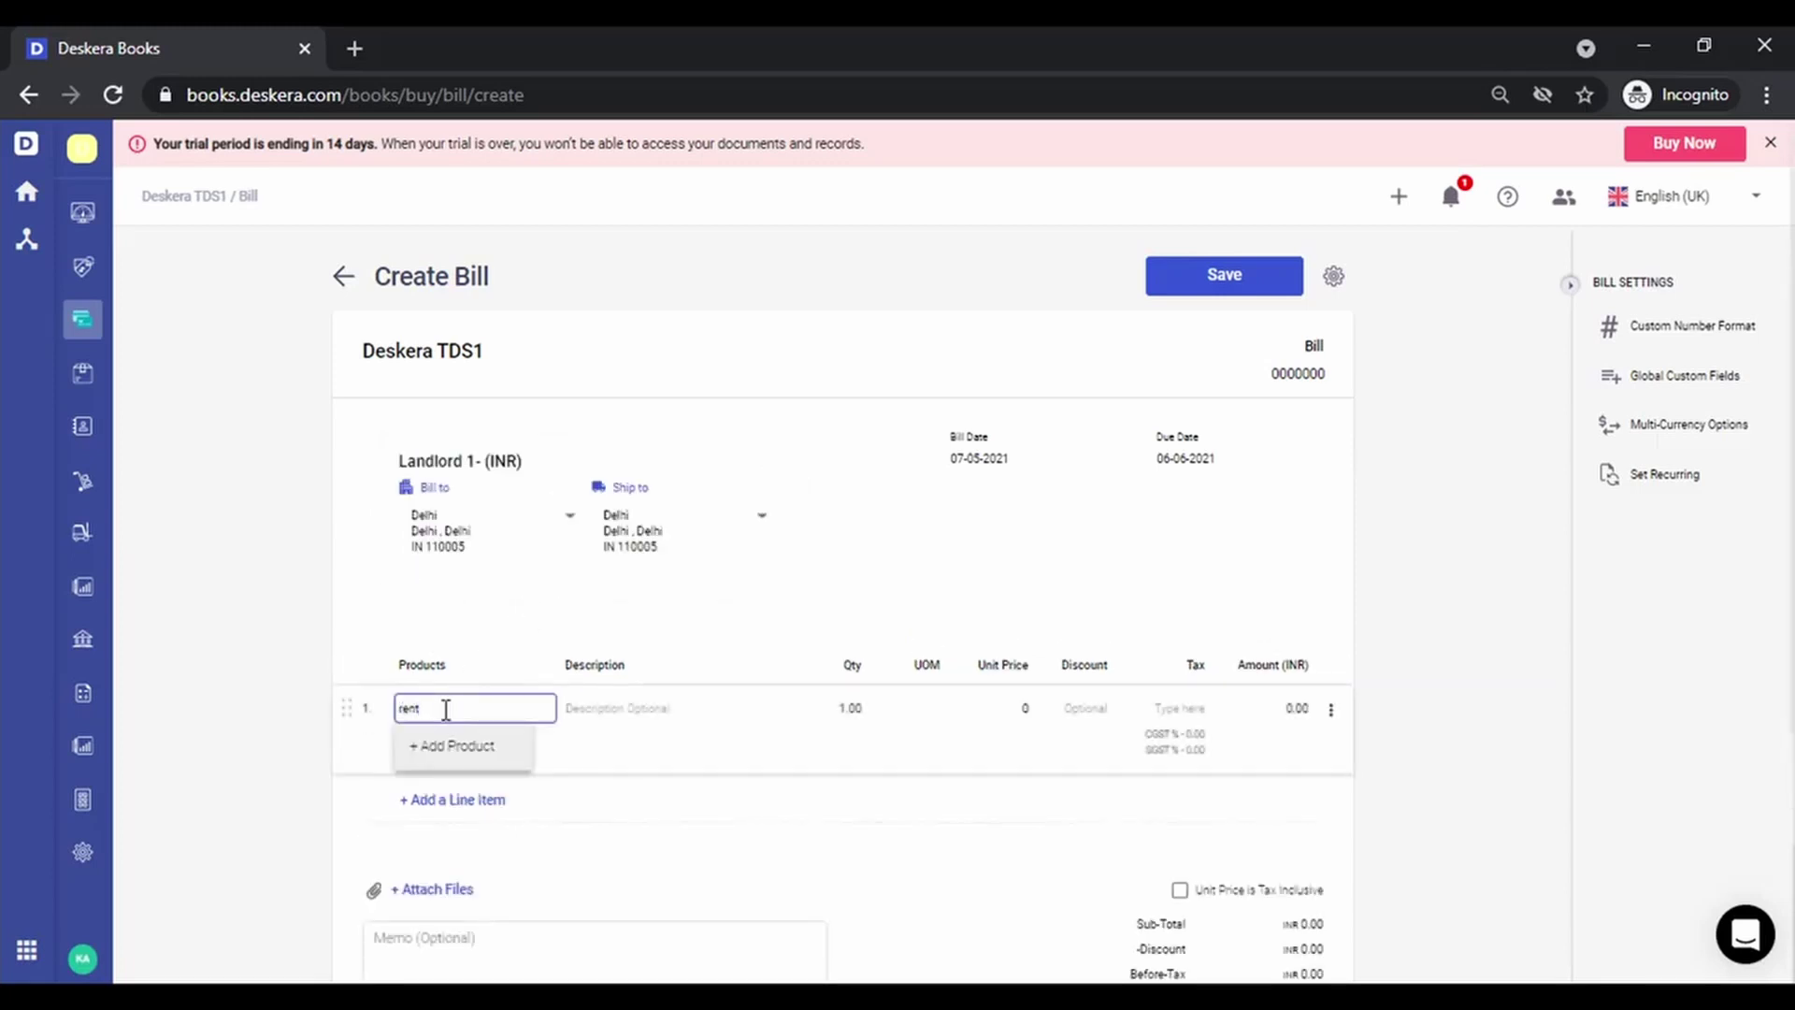
click(470, 791)
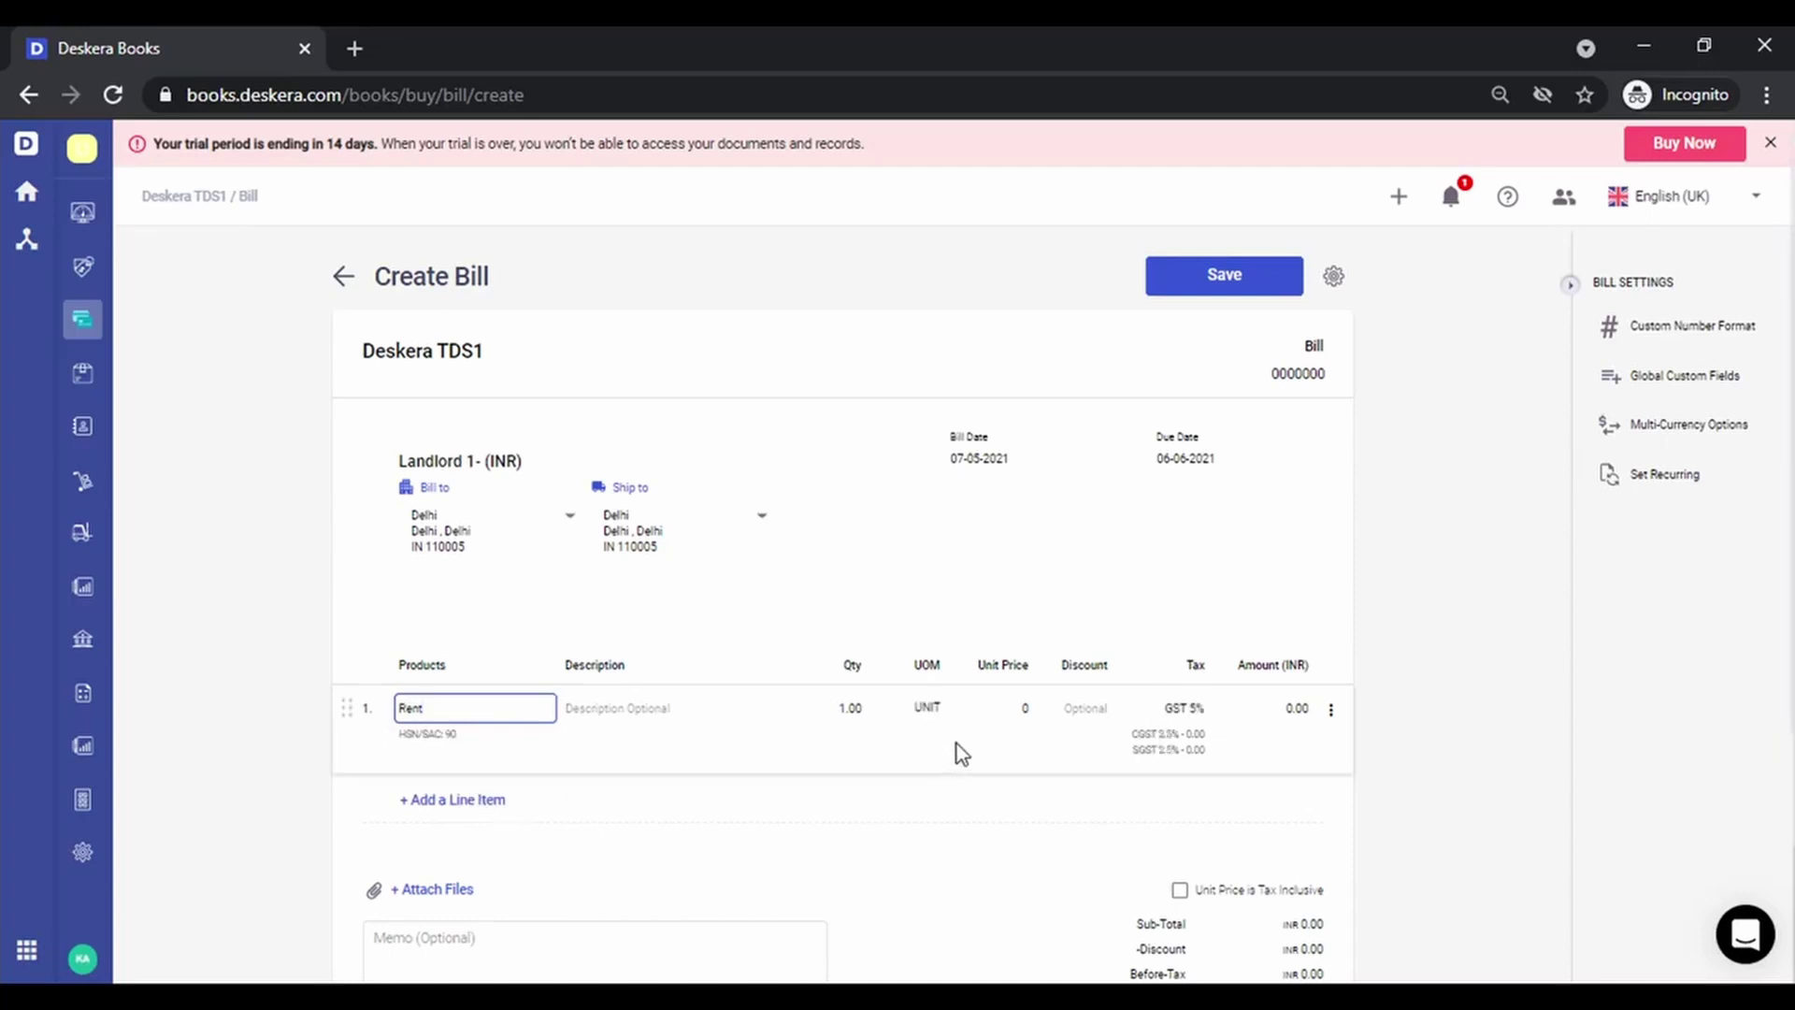
click(1009, 707)
text(120000)
click(1016, 840)
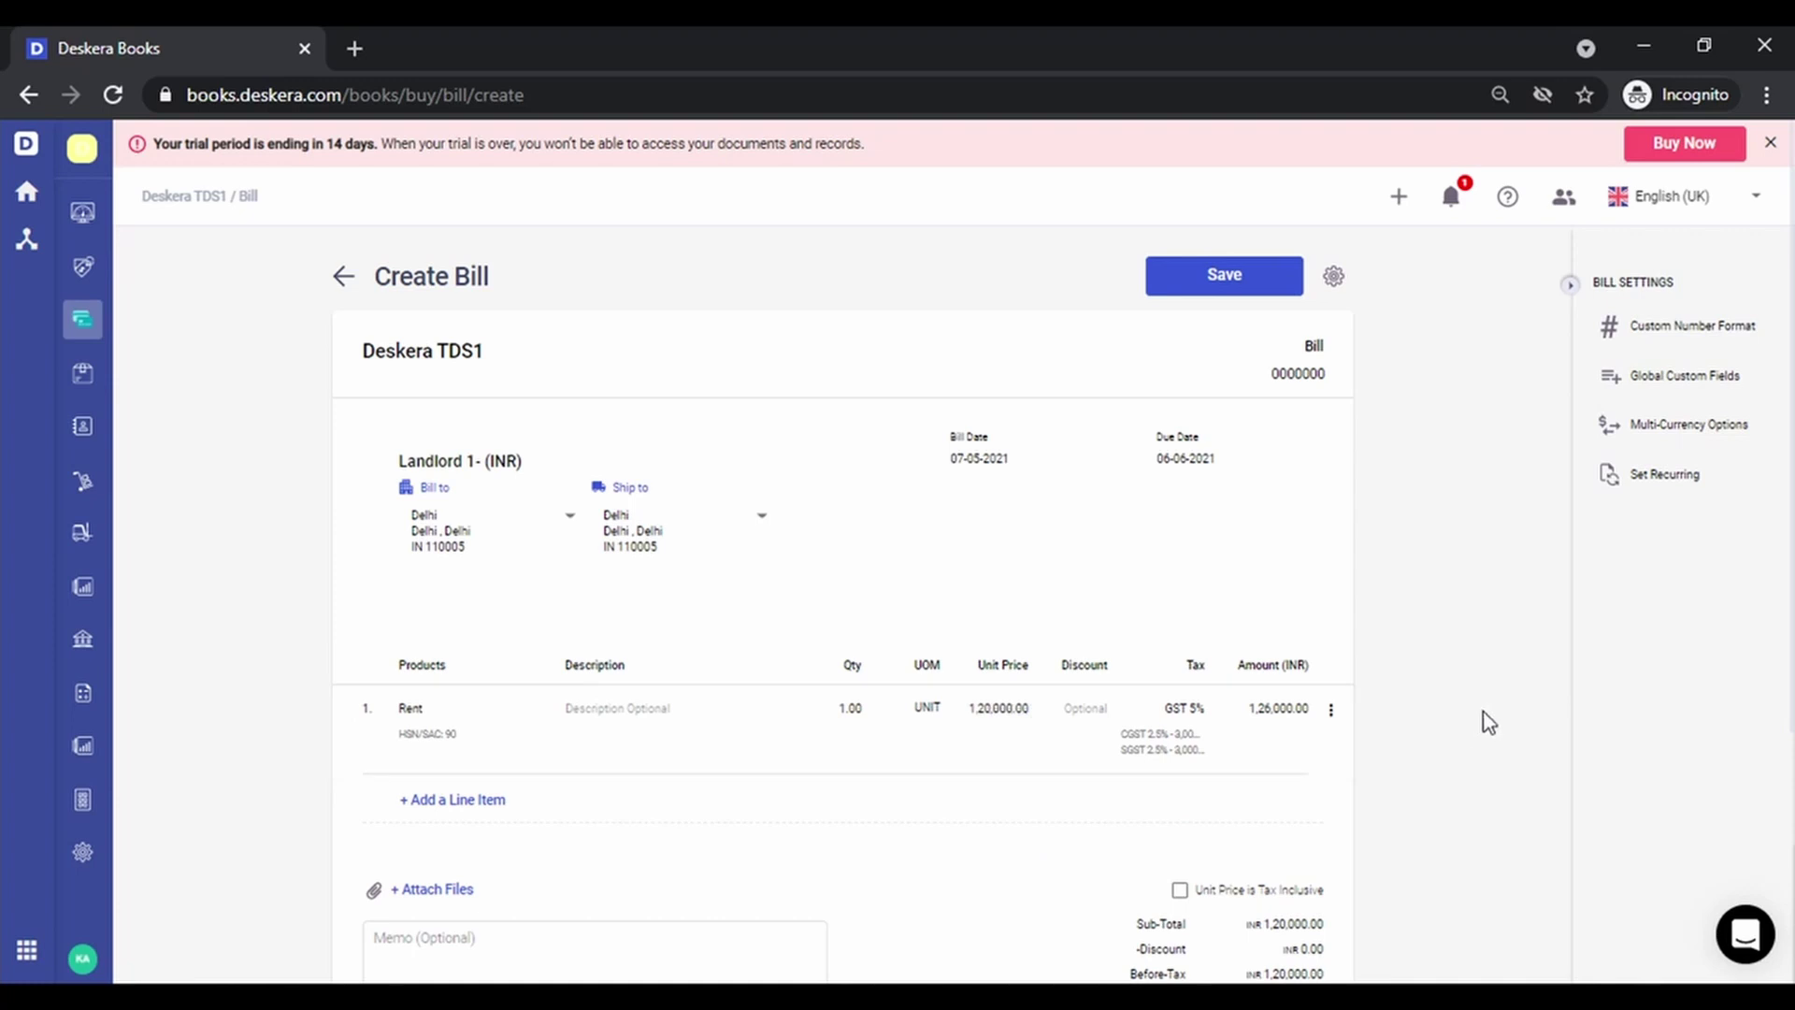
Deduct 12,000 TDS on the Rent line and save bill 0000012 at 1,14,000
click(1331, 710)
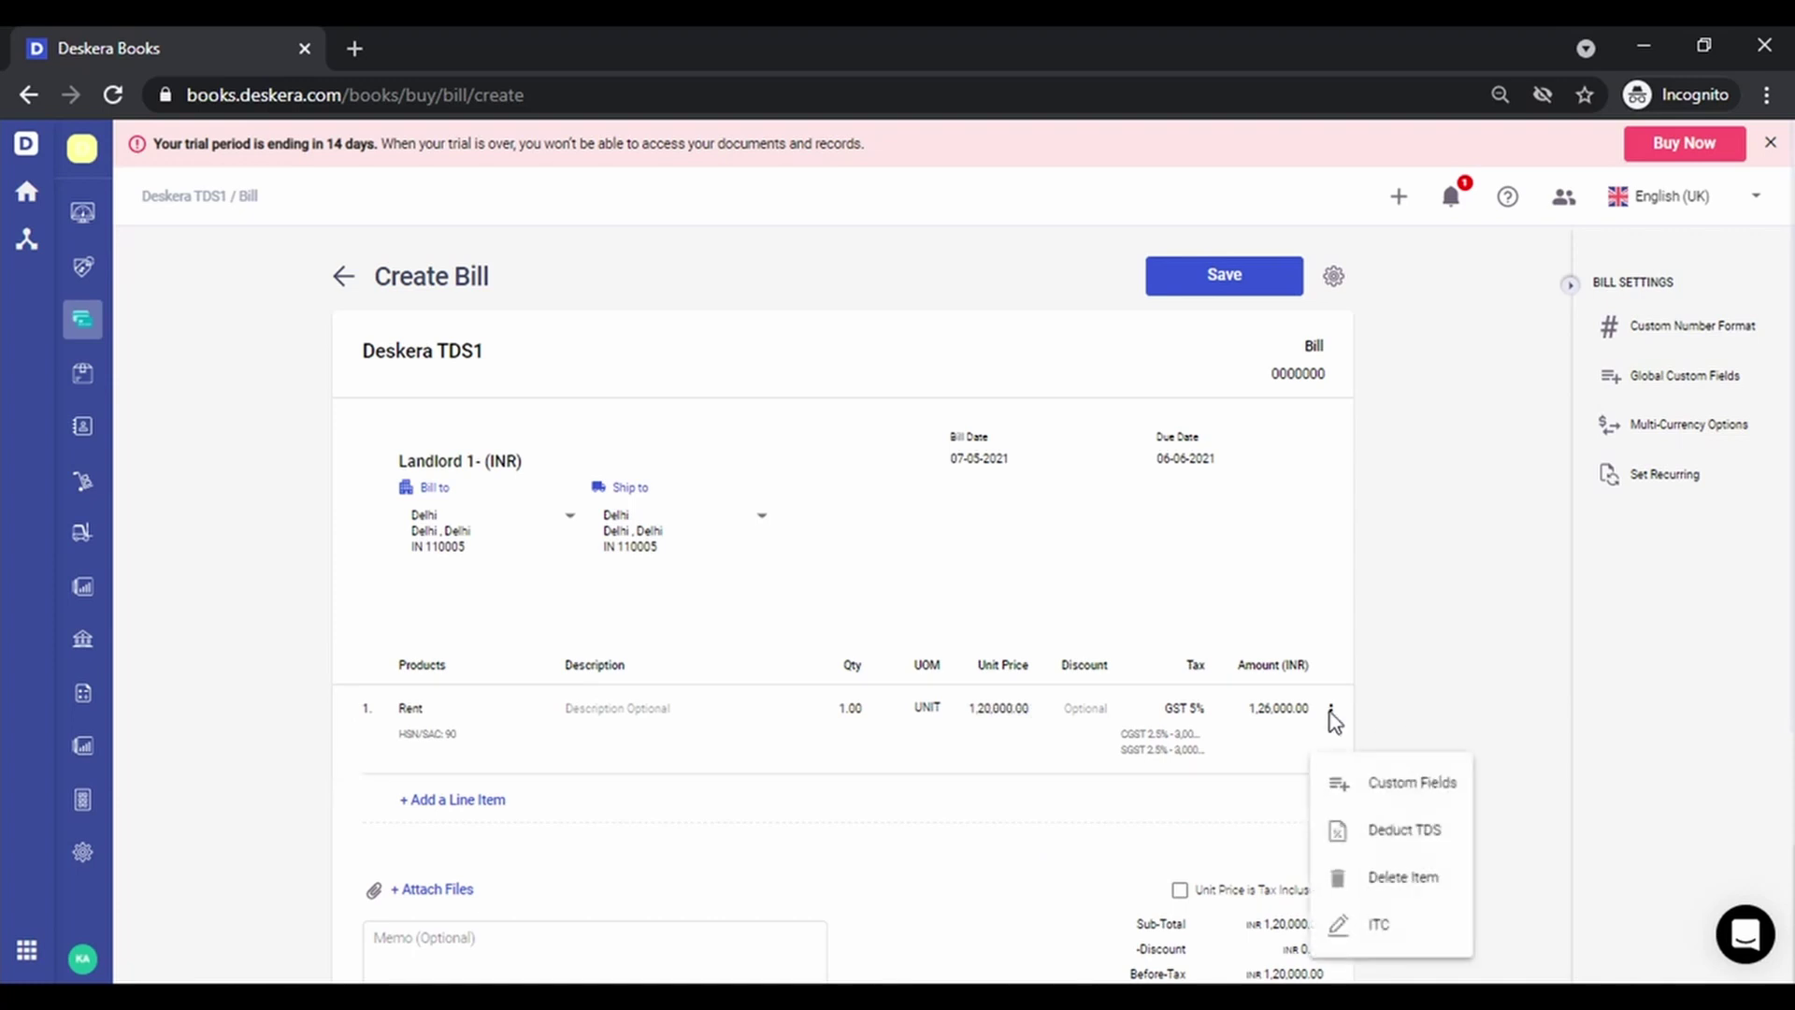
click(1415, 841)
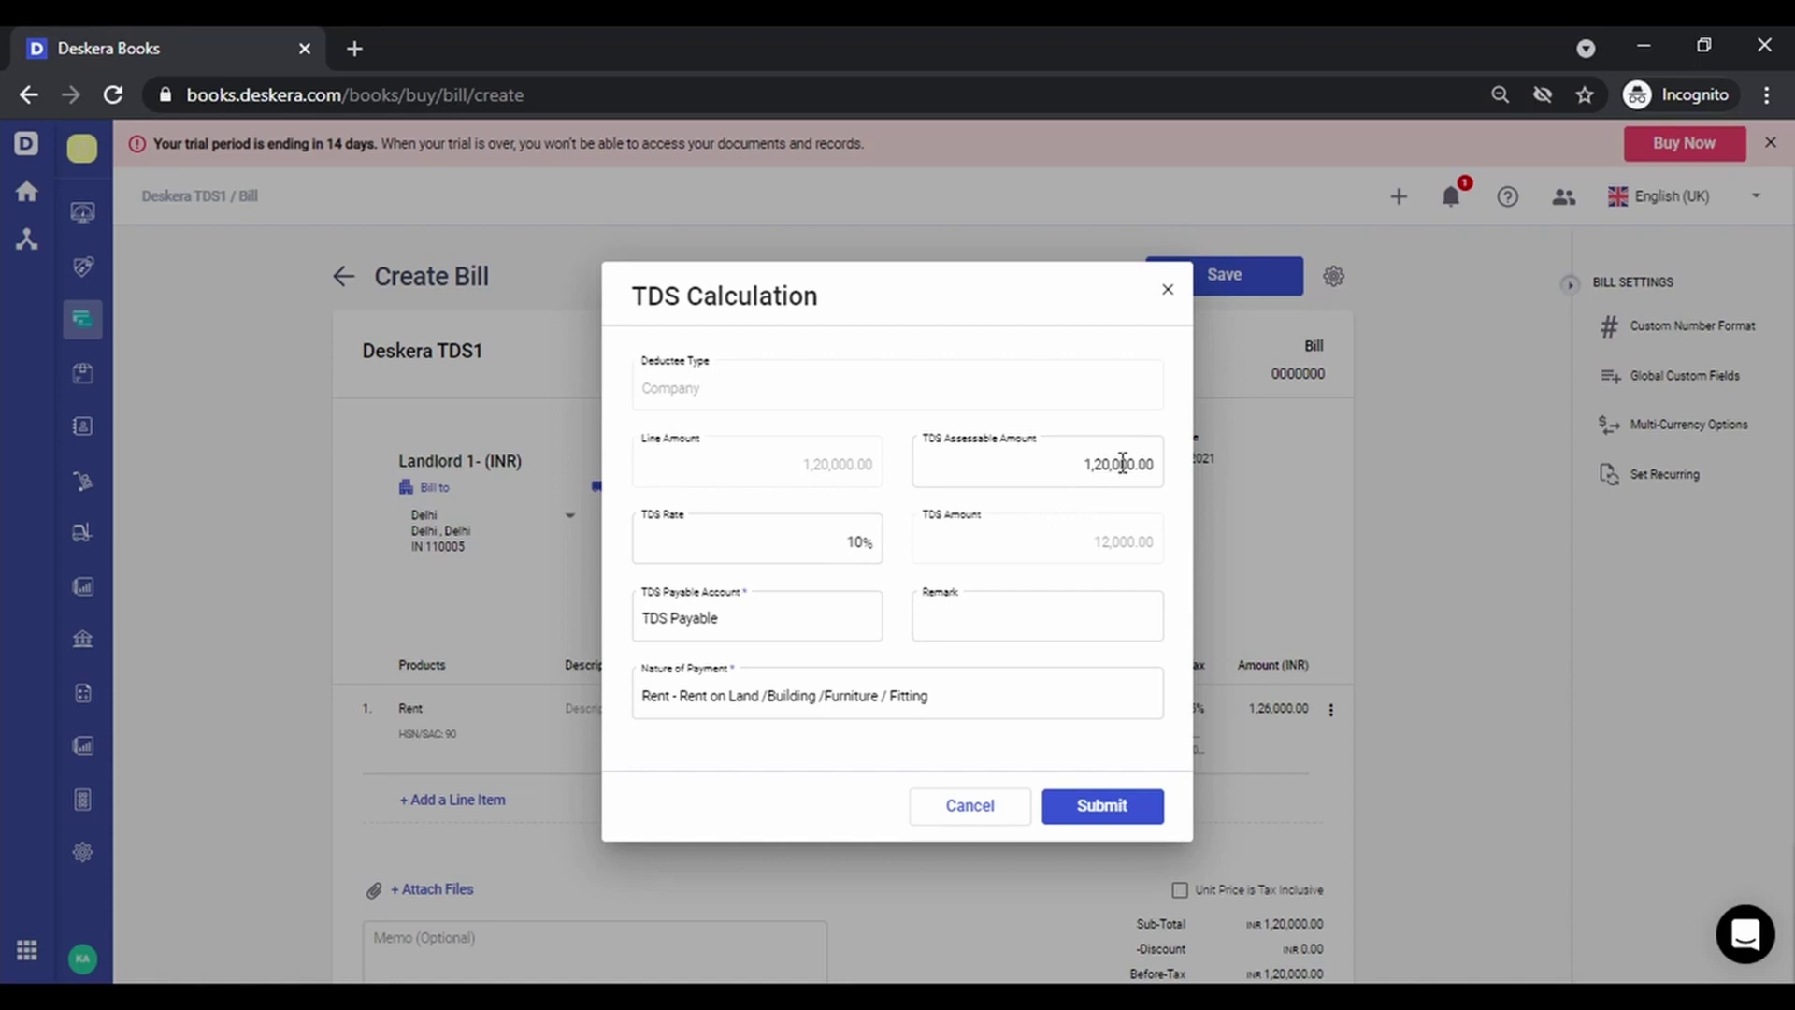
click(1123, 464)
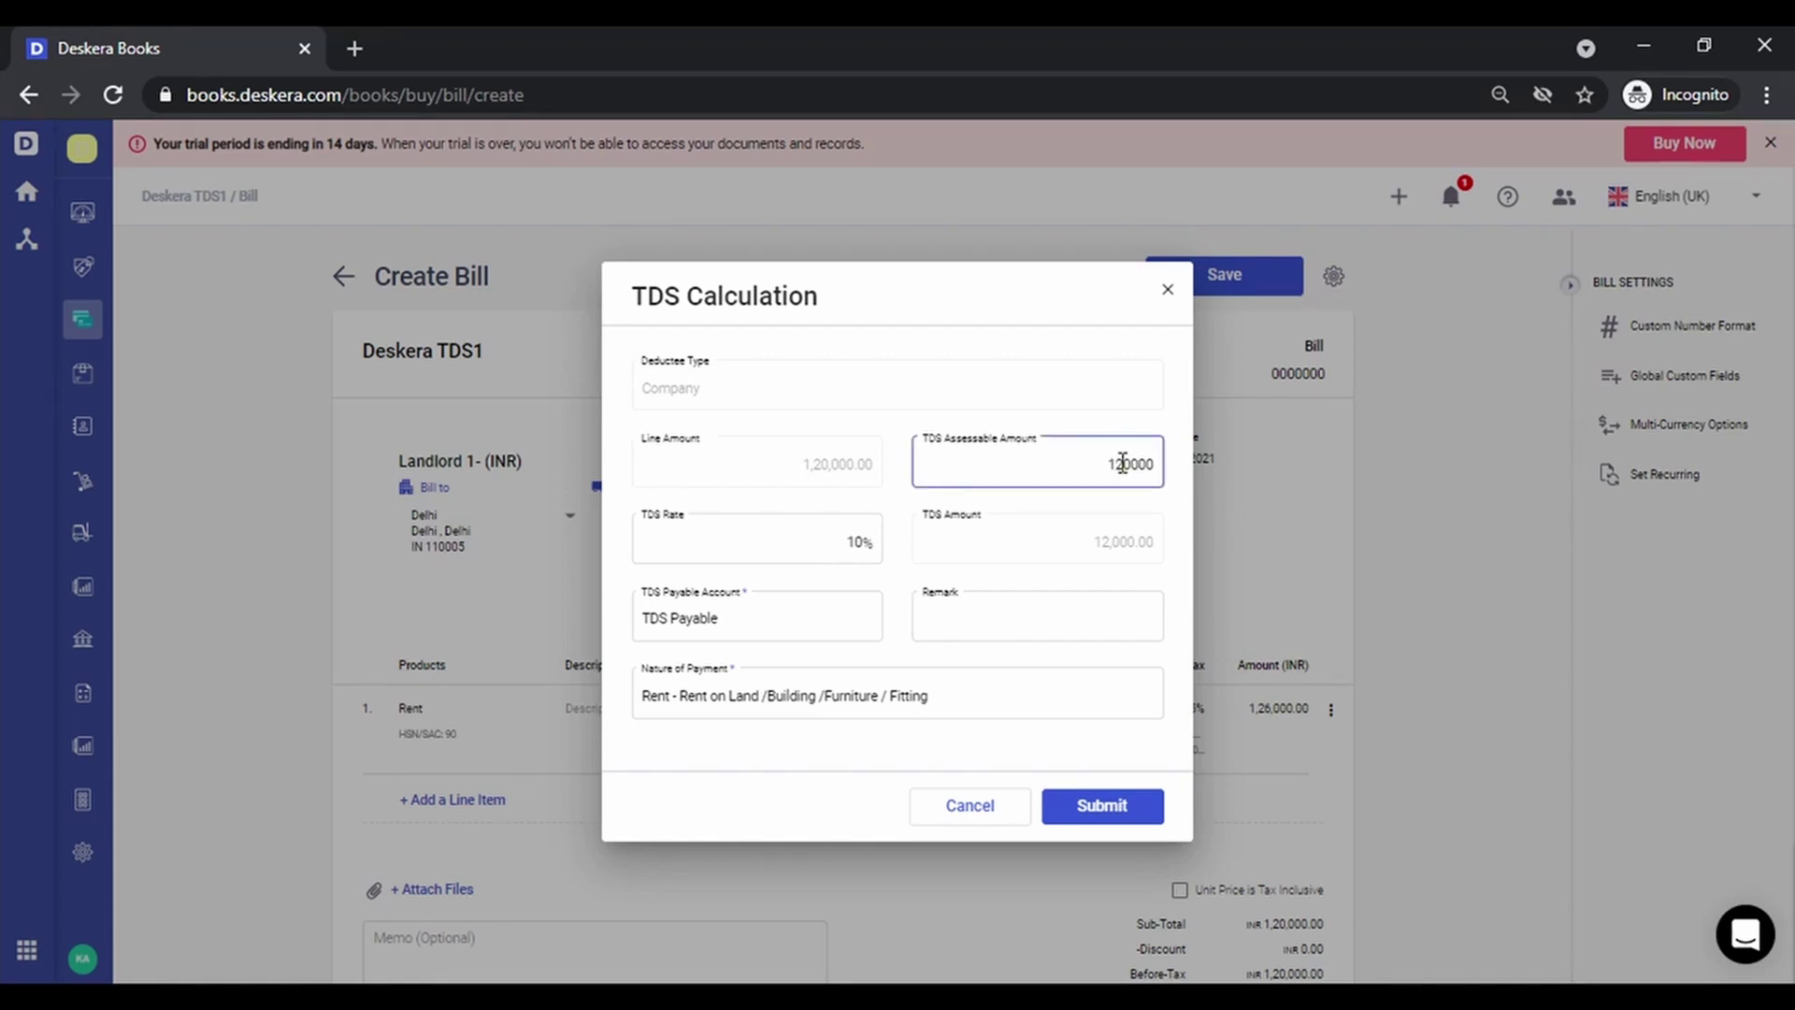
click(1110, 809)
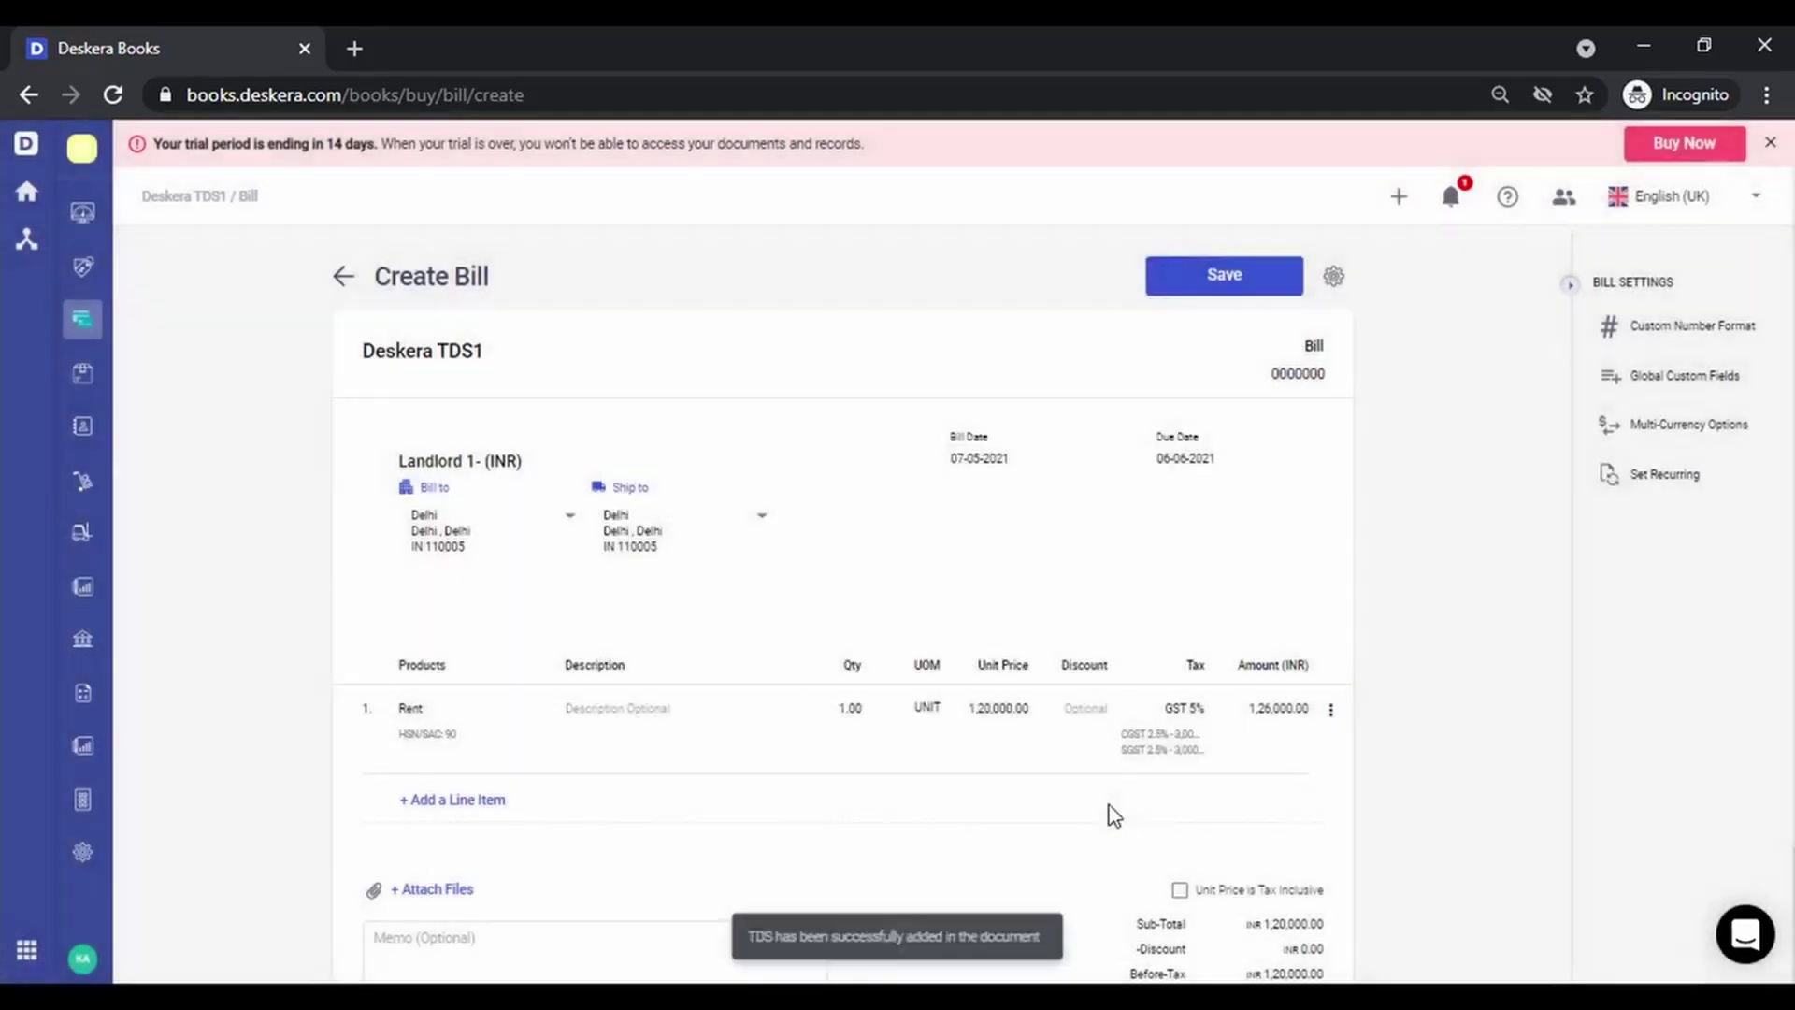
scroll(1113, 815, down, 3)
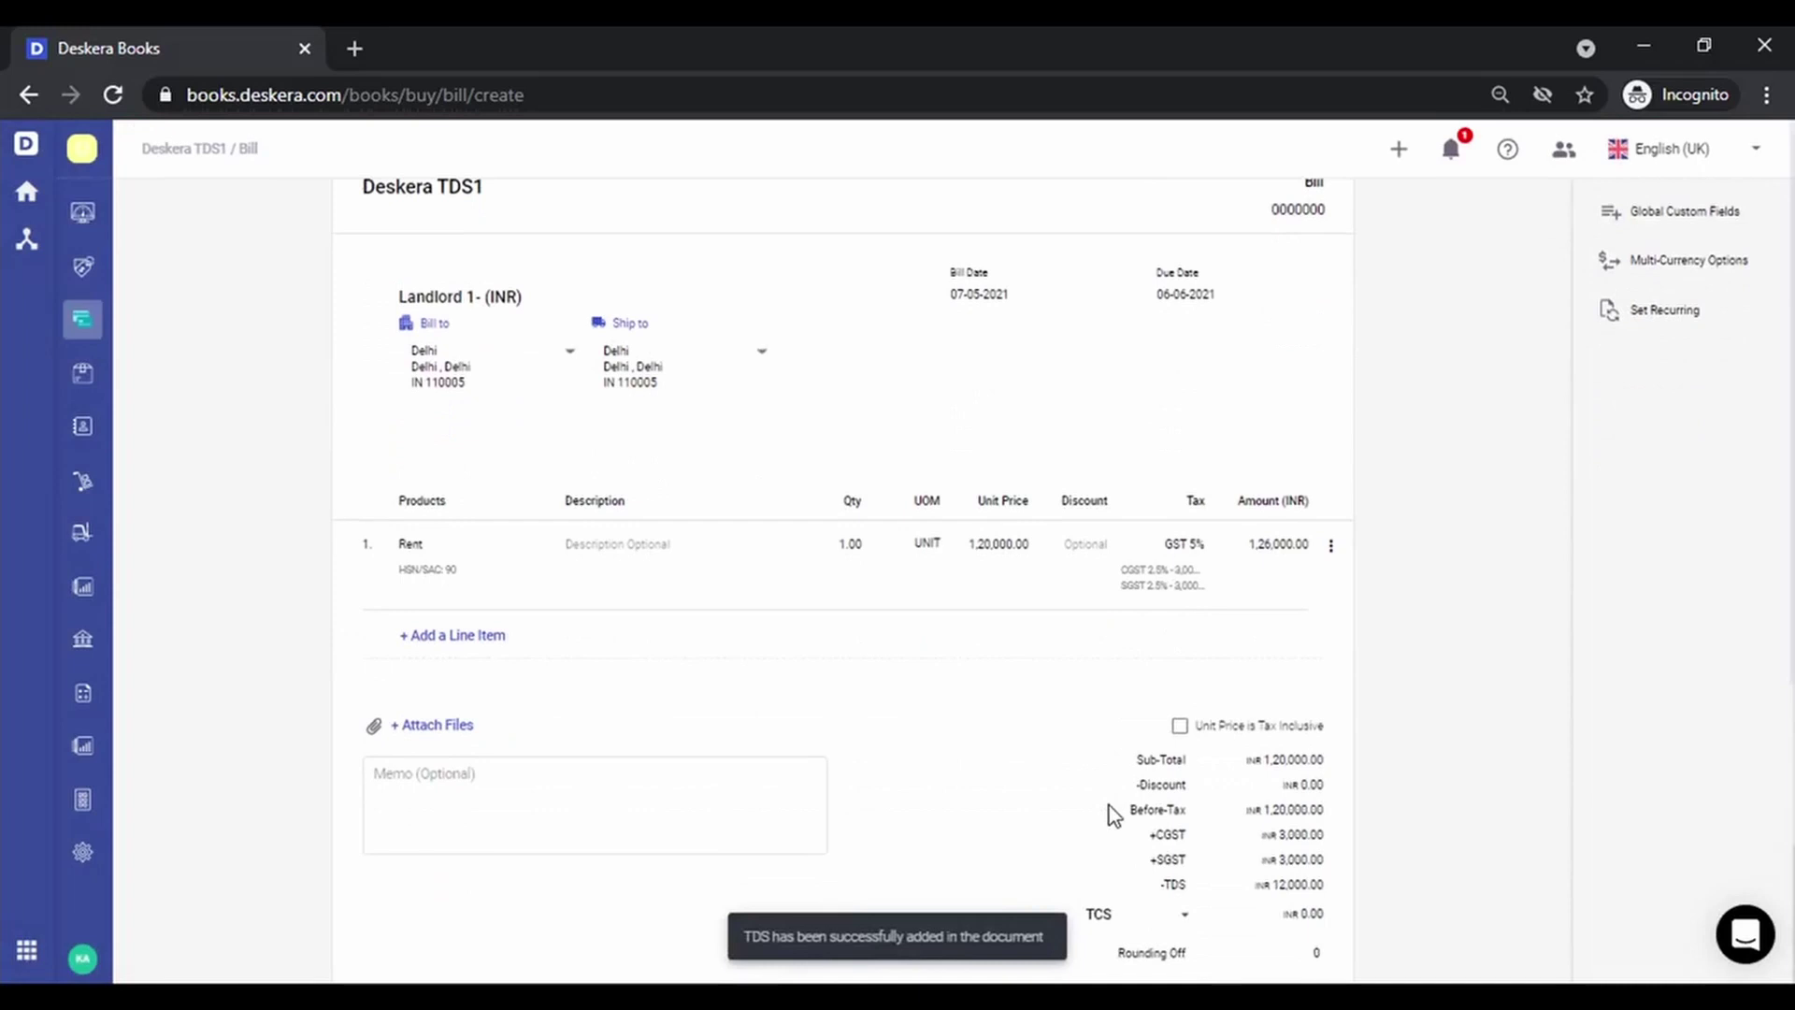
scroll(1112, 816, down, 2)
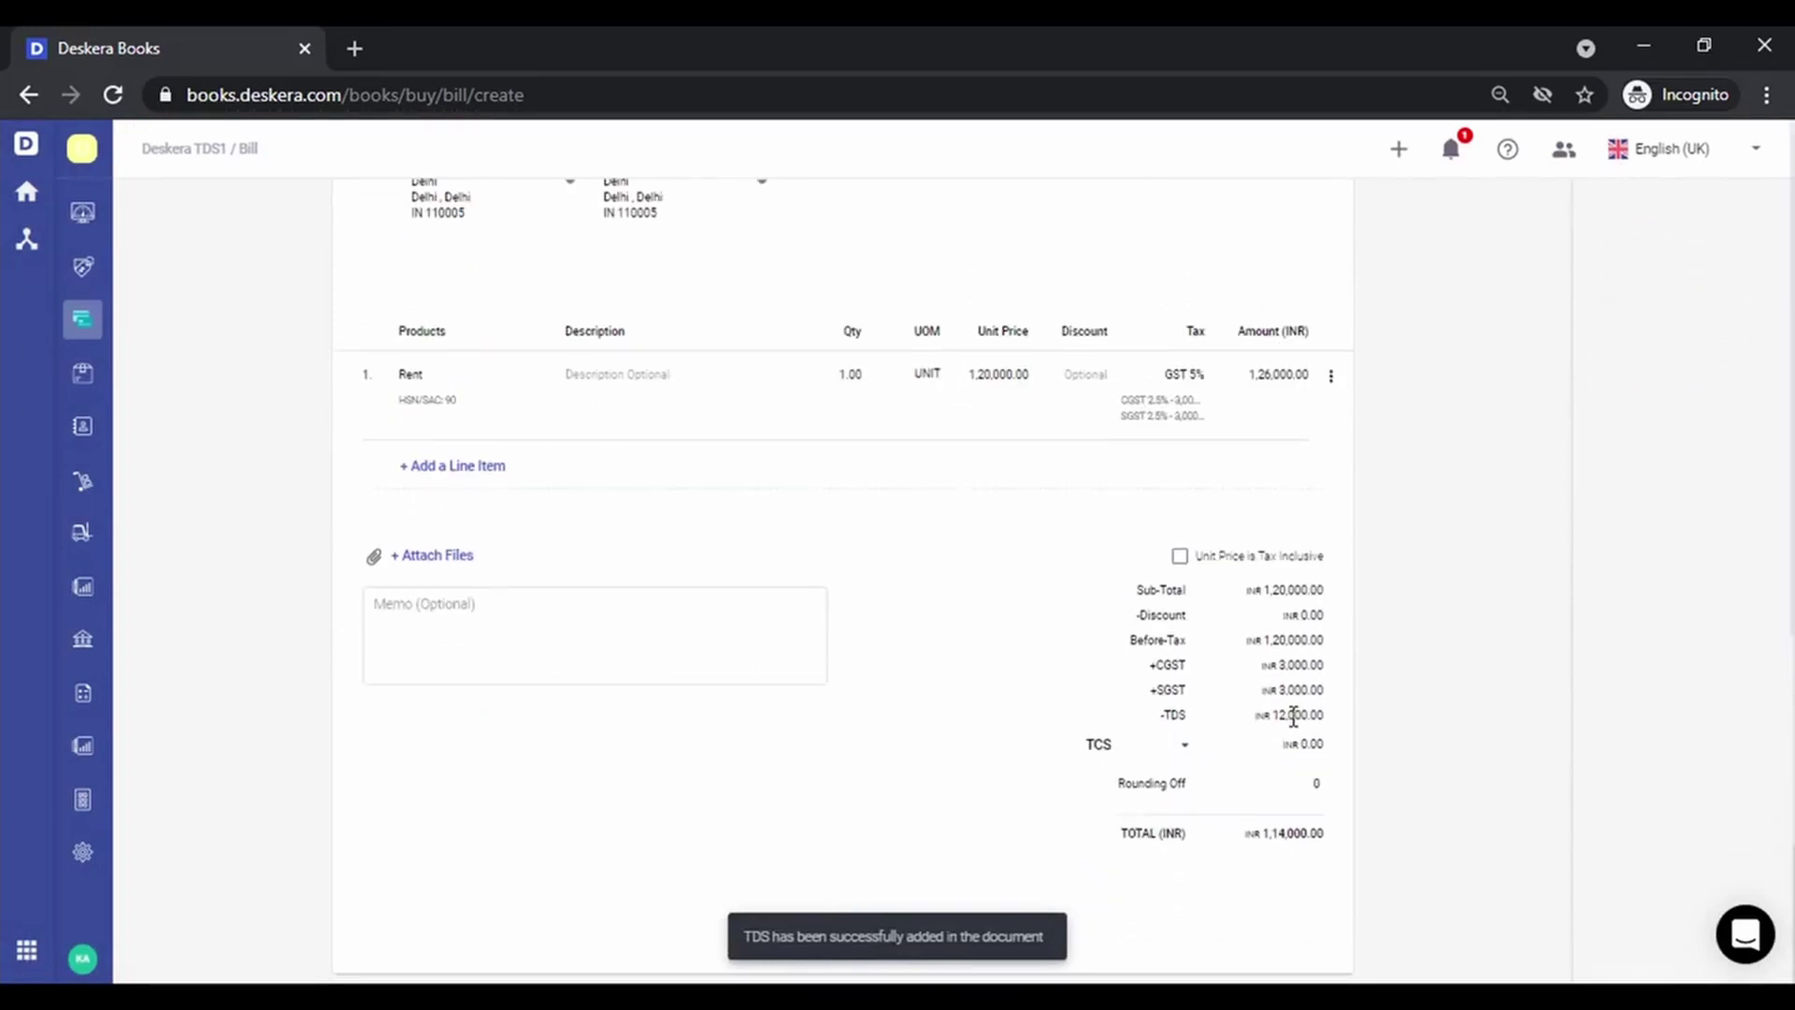
scroll(1293, 720, up, 2)
scroll(1293, 720, up, 3)
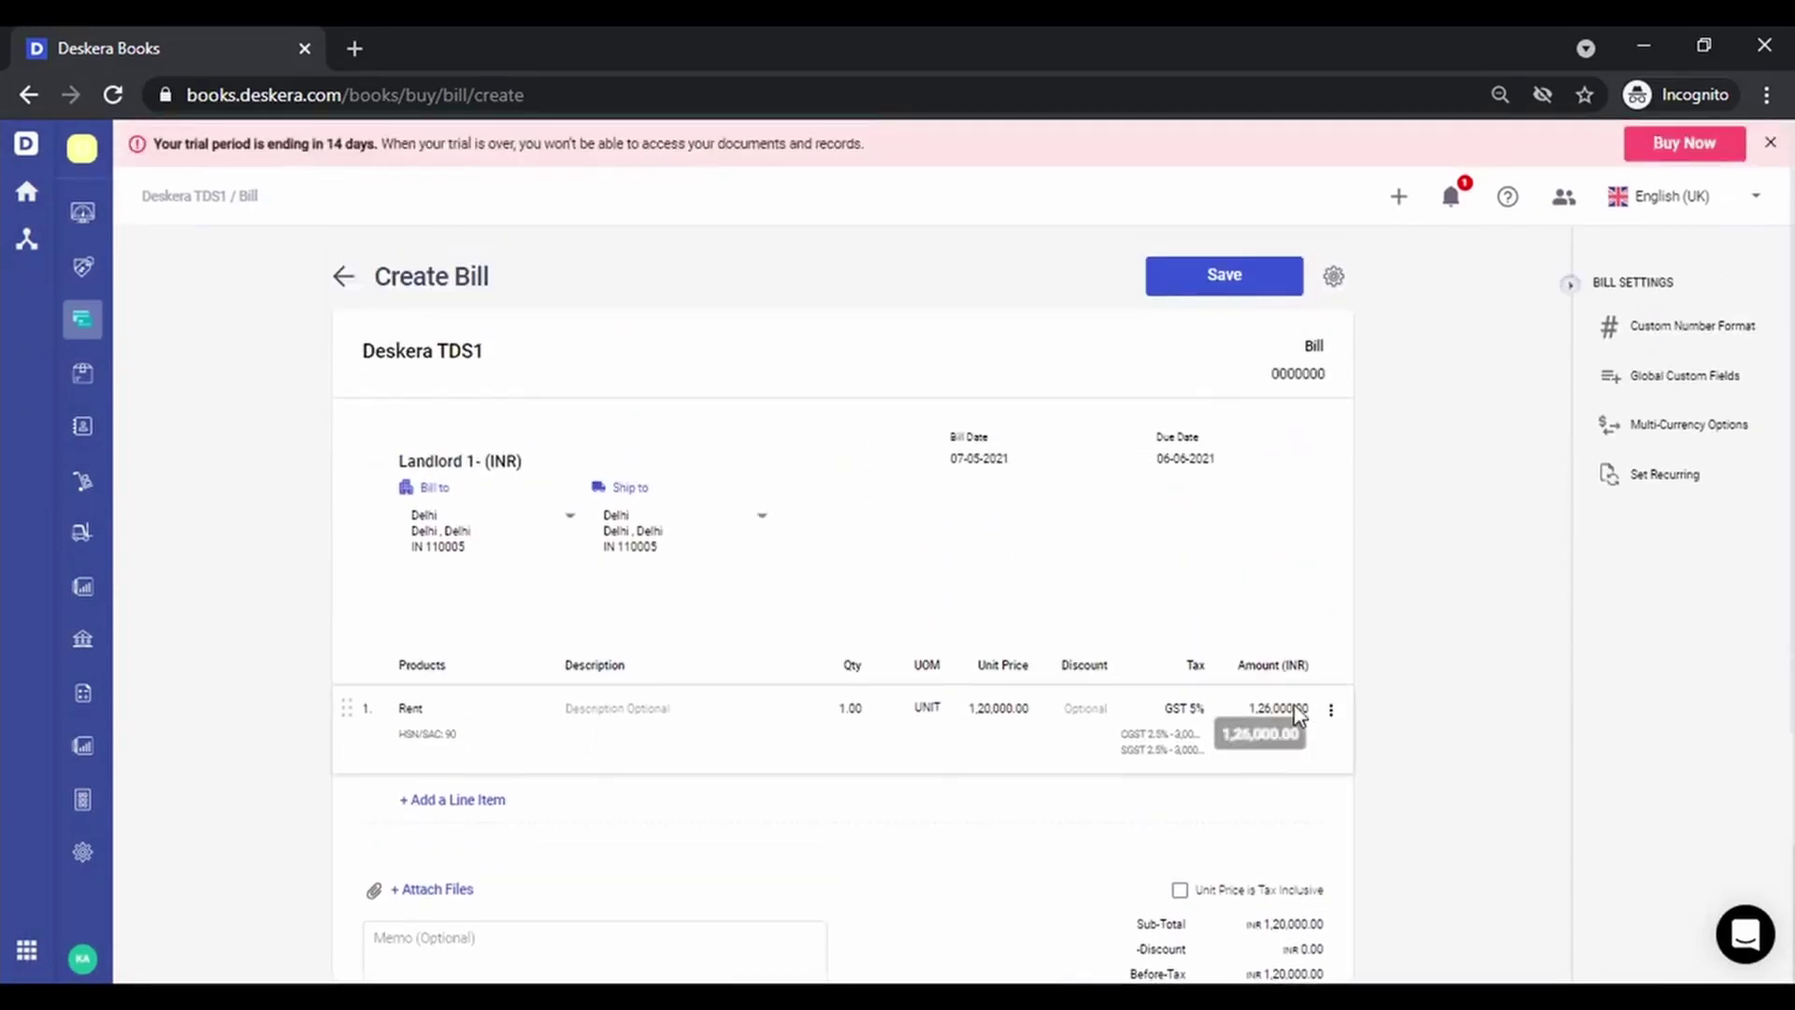
click(1216, 280)
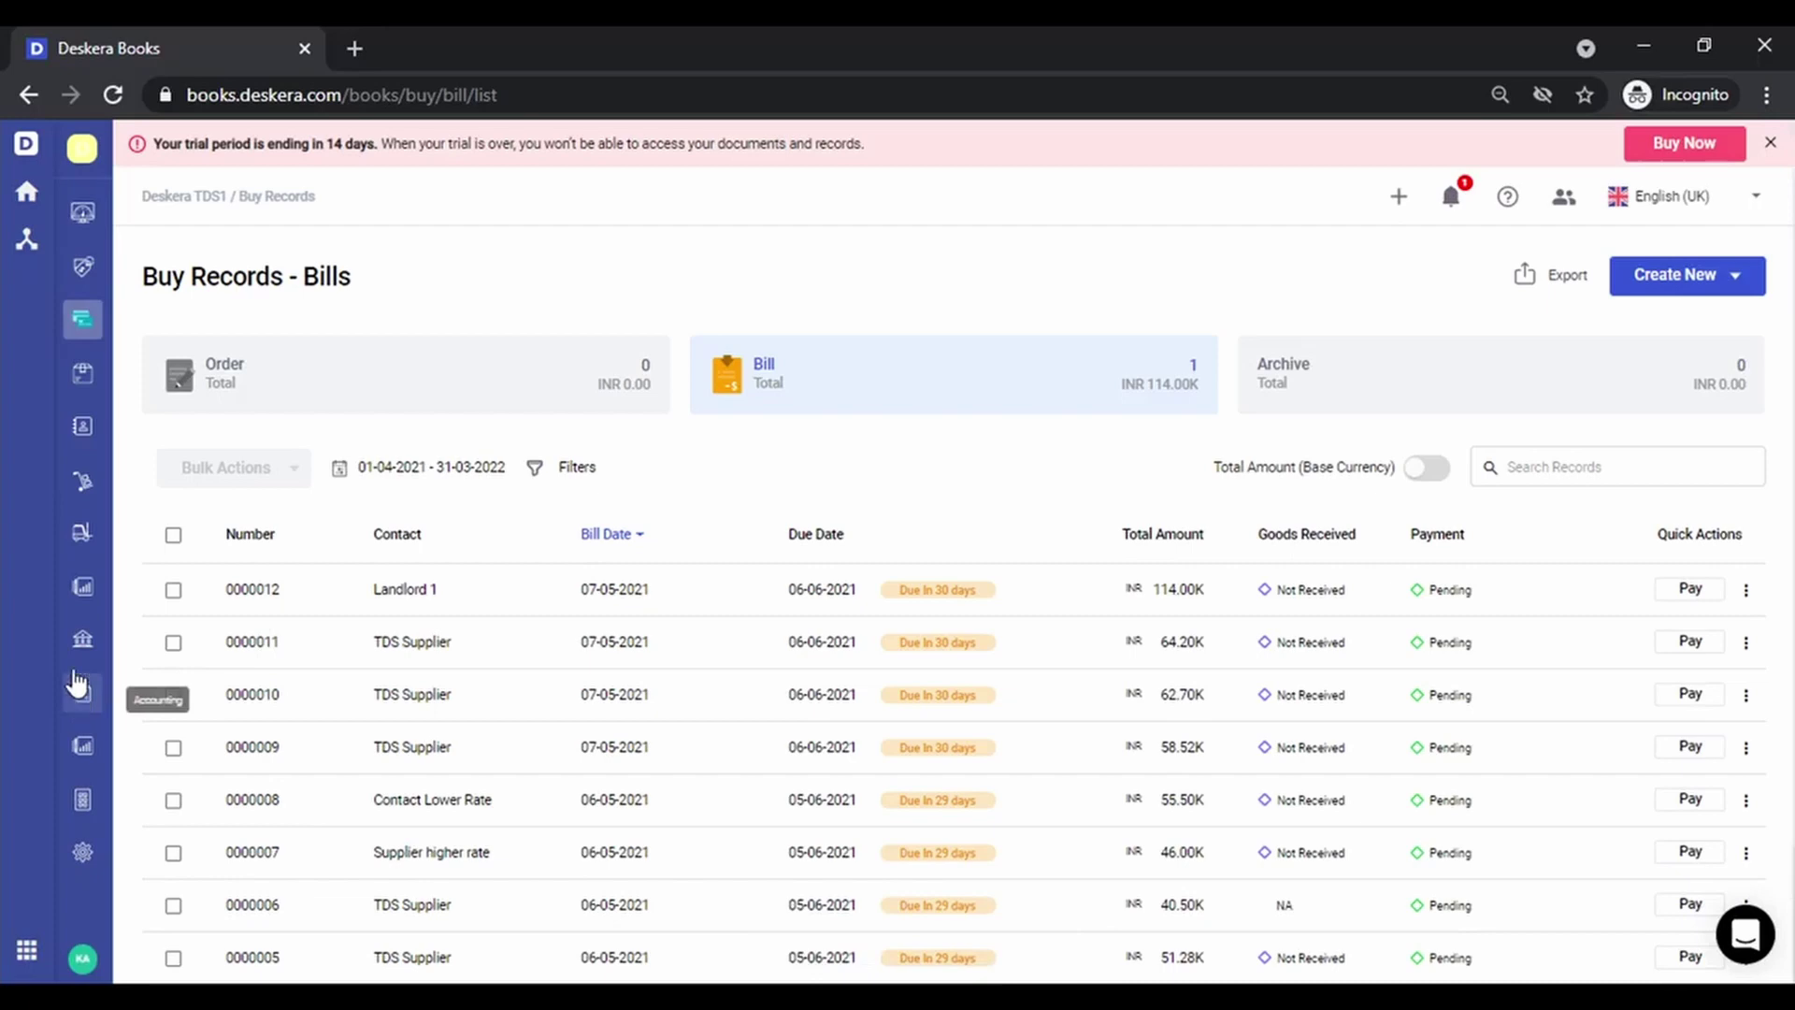
Open the TDS Details Report and scroll across bill 0000012's rate, TDS amount and due-date columns
click(79, 591)
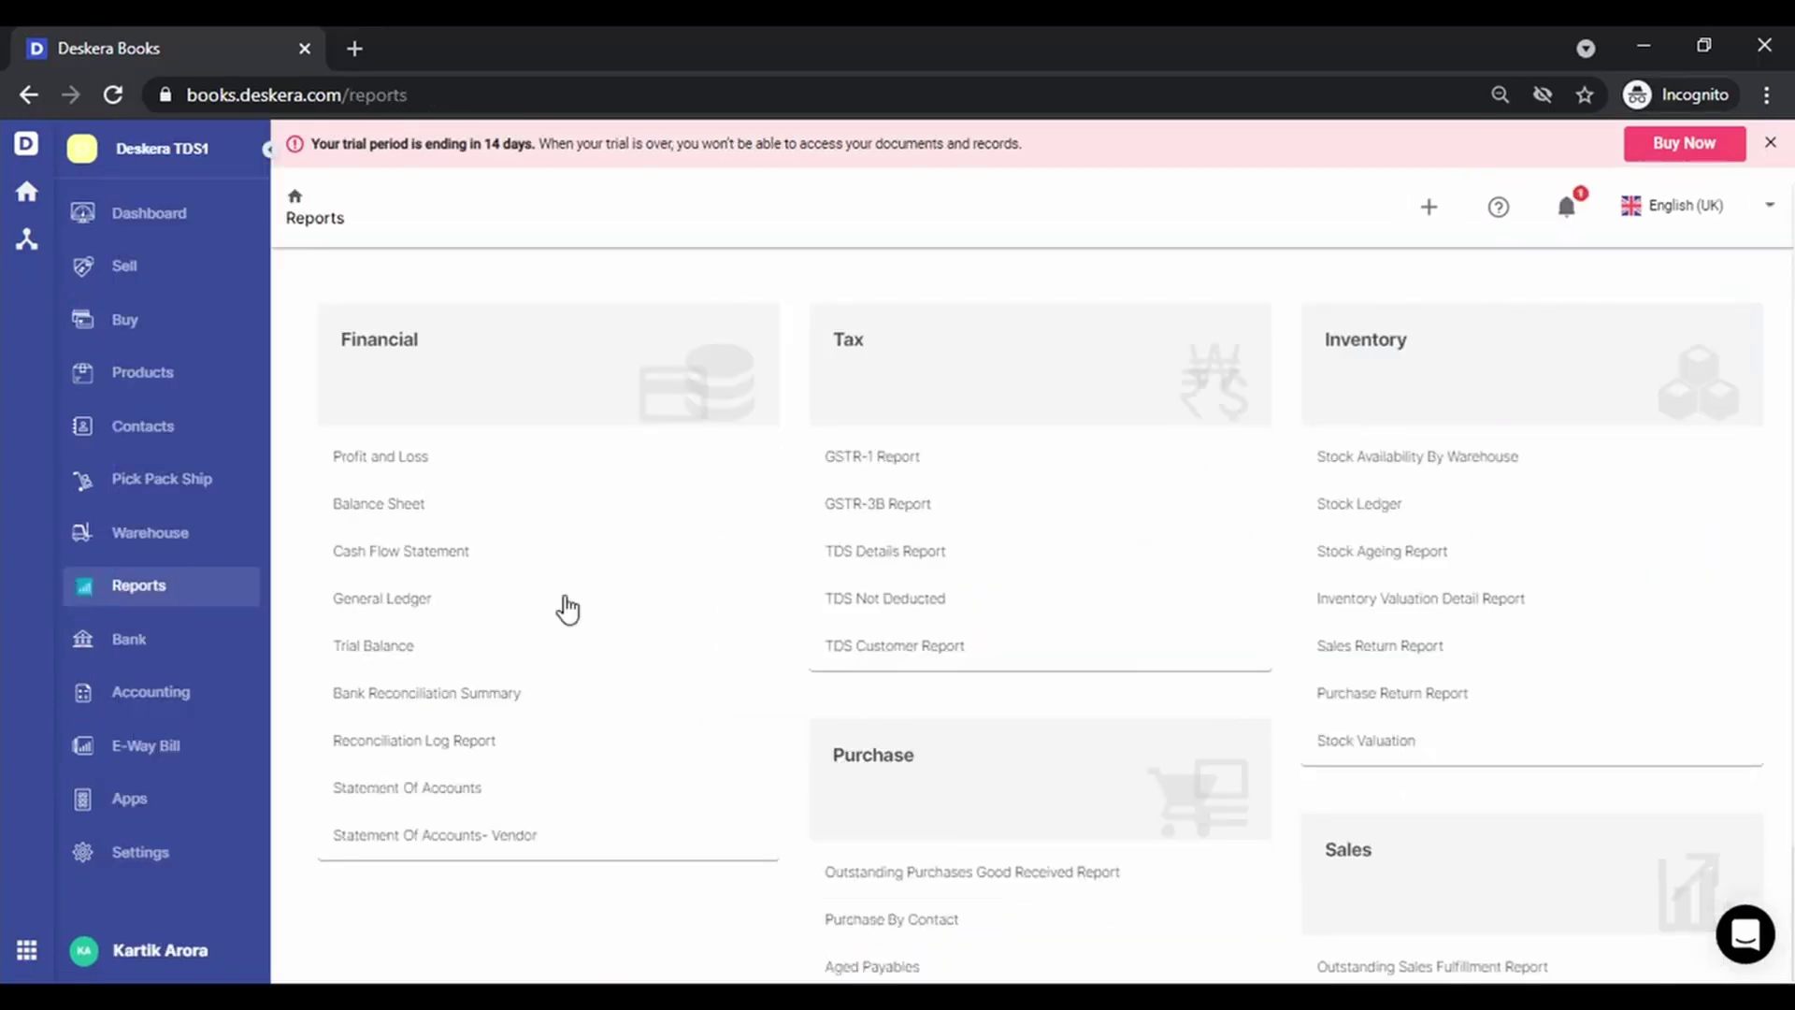
click(893, 561)
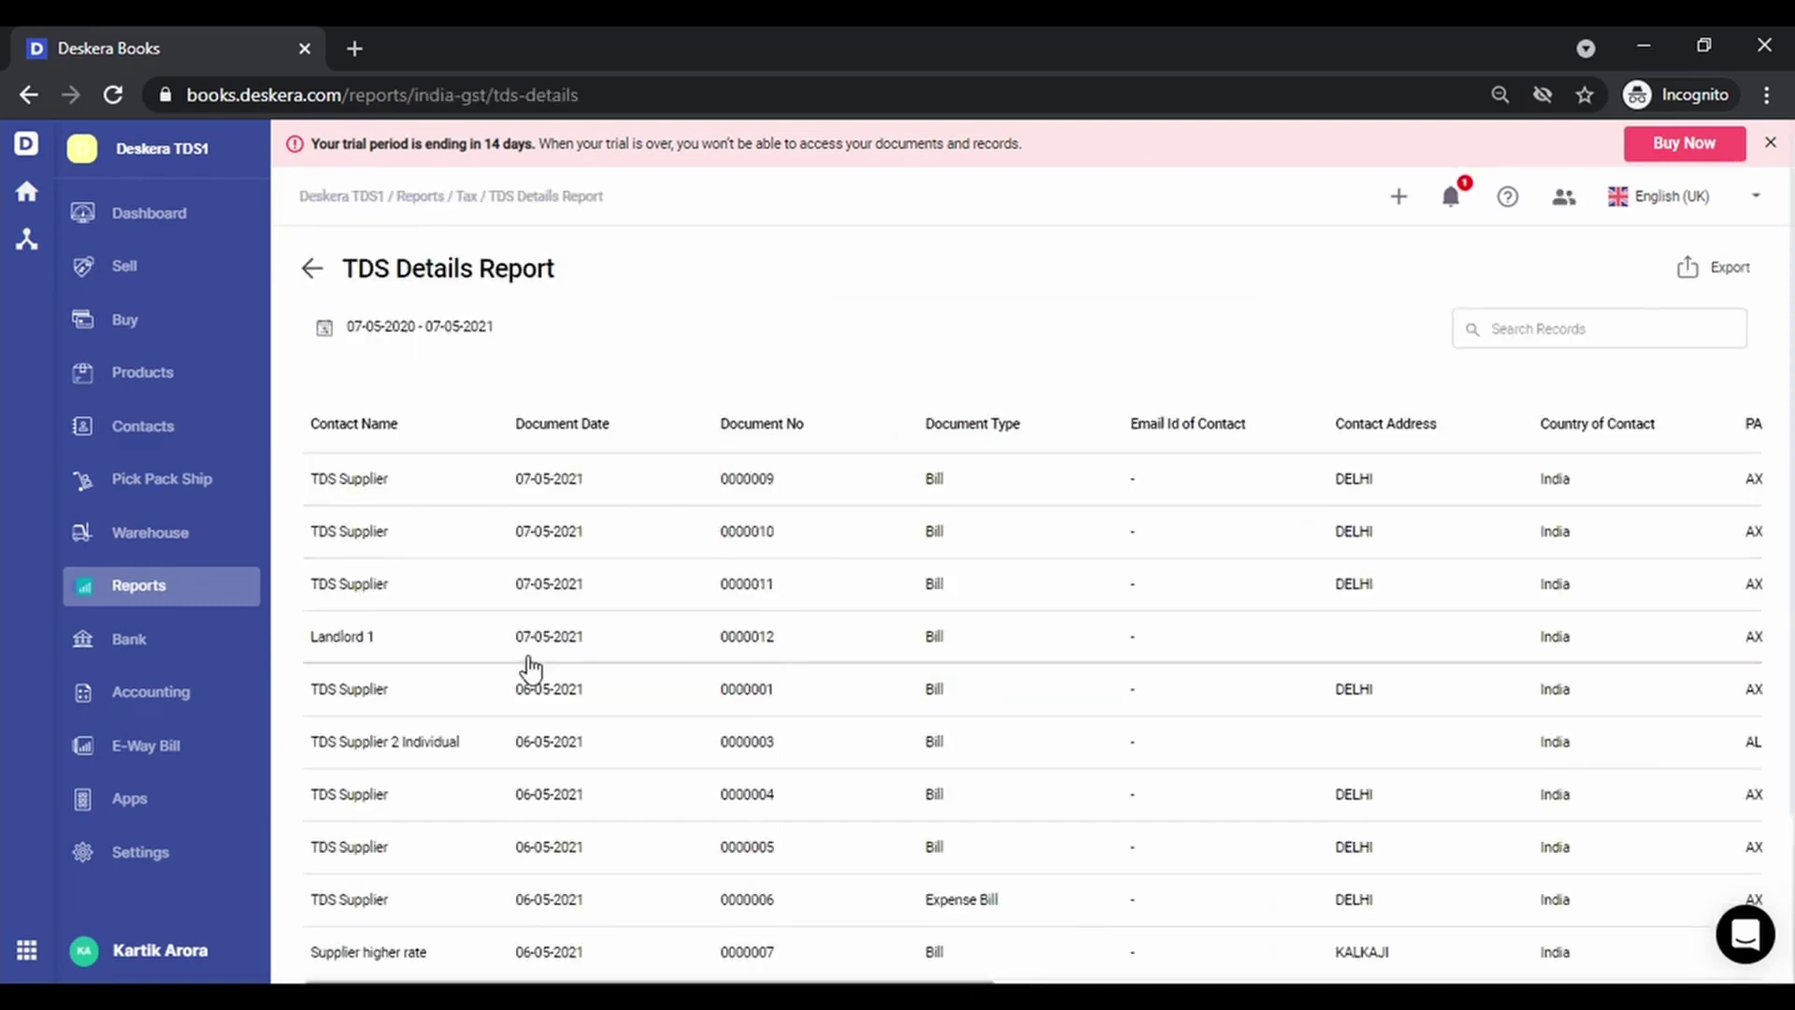
scroll(769, 666, right, 1)
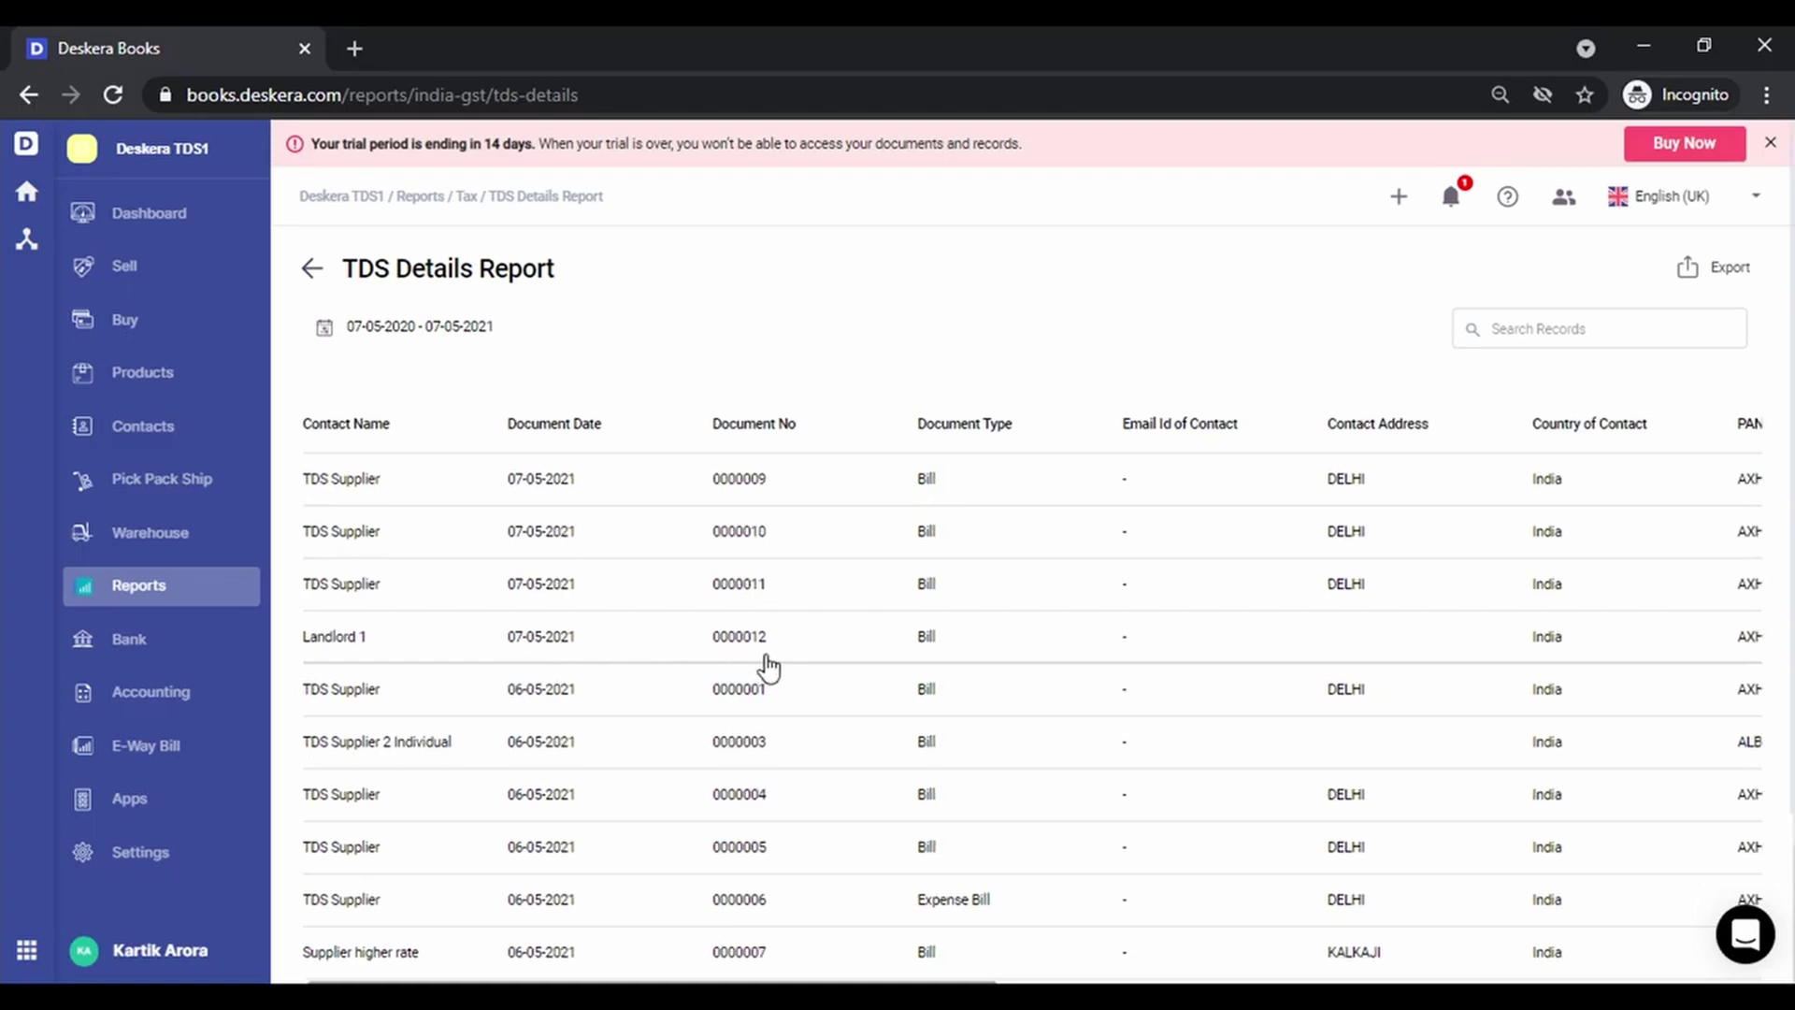
scroll(768, 667, right, 1)
scroll(768, 666, right, 3)
scroll(768, 667, right, 2)
scroll(769, 667, right, 3)
scroll(769, 667, right, 3)
scroll(768, 666, right, 2)
scroll(768, 667, right, 3)
scroll(768, 666, right, 3)
scroll(769, 667, right, 1)
scroll(769, 667, right, 3)
scroll(769, 667, right, 2)
scroll(769, 667, right, 2)
scroll(768, 667, right, 2)
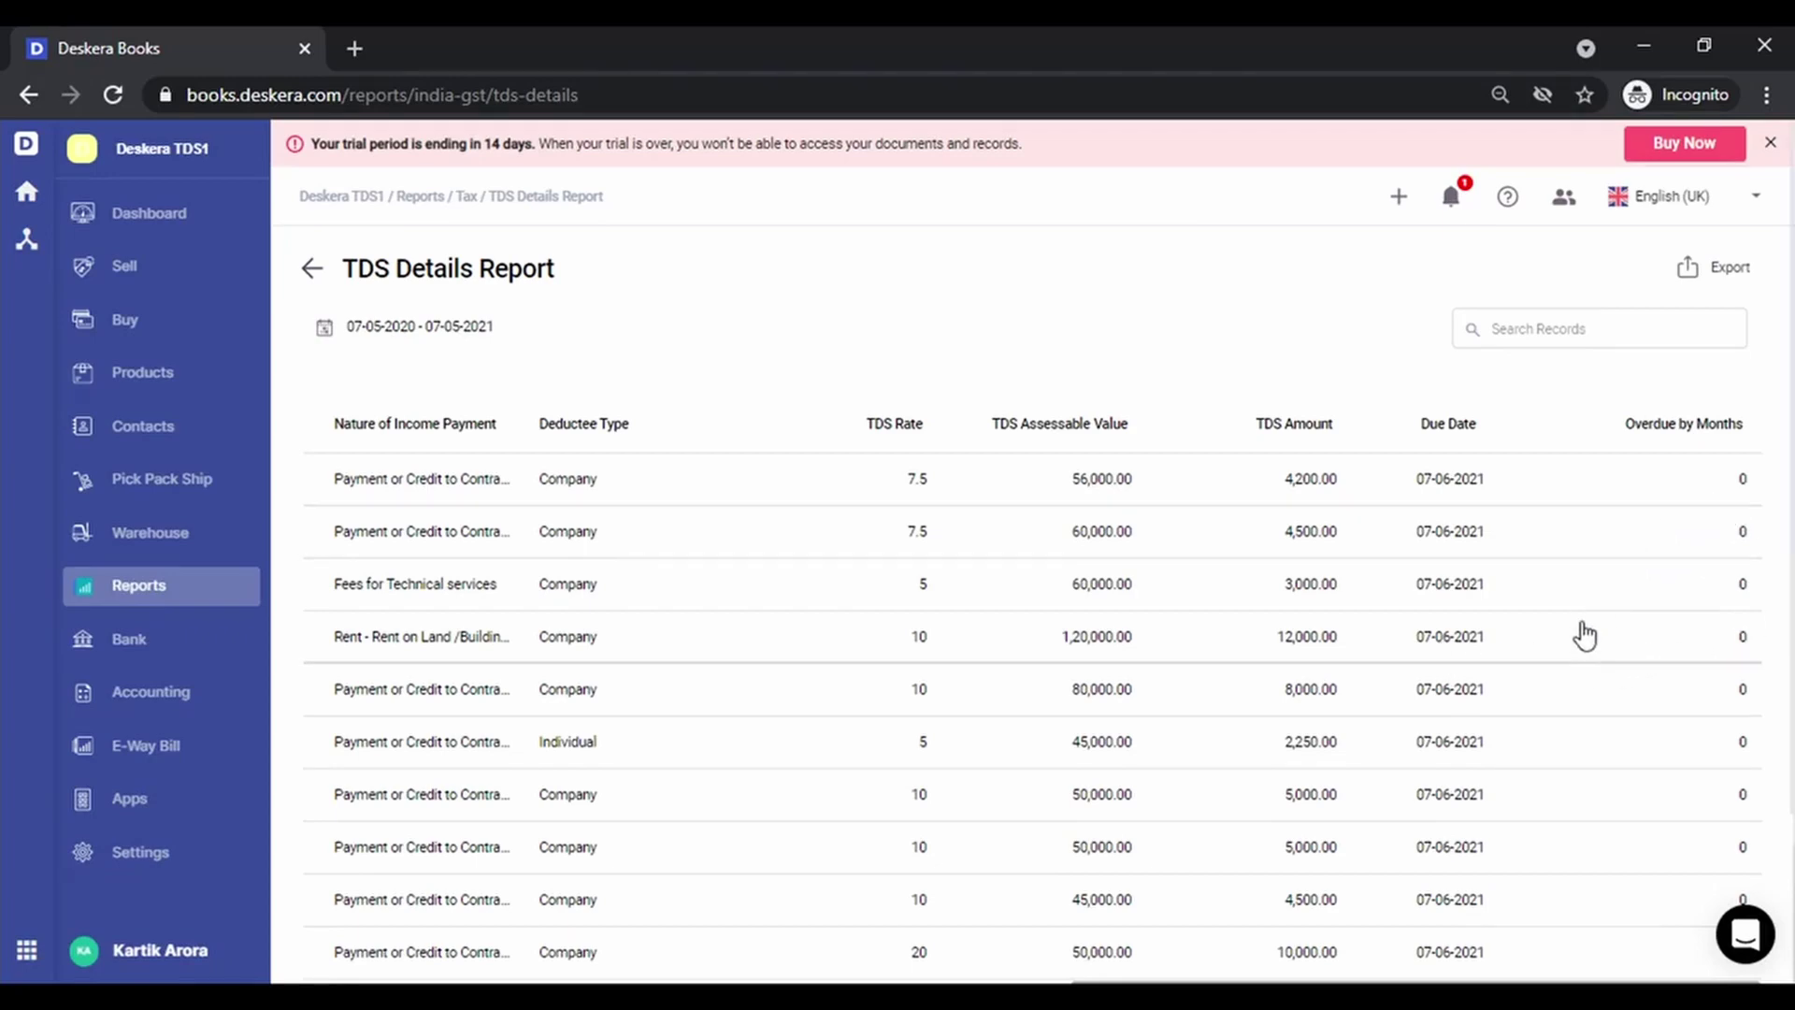
scroll(1212, 682, left, 5)
scroll(1213, 682, left, 5)
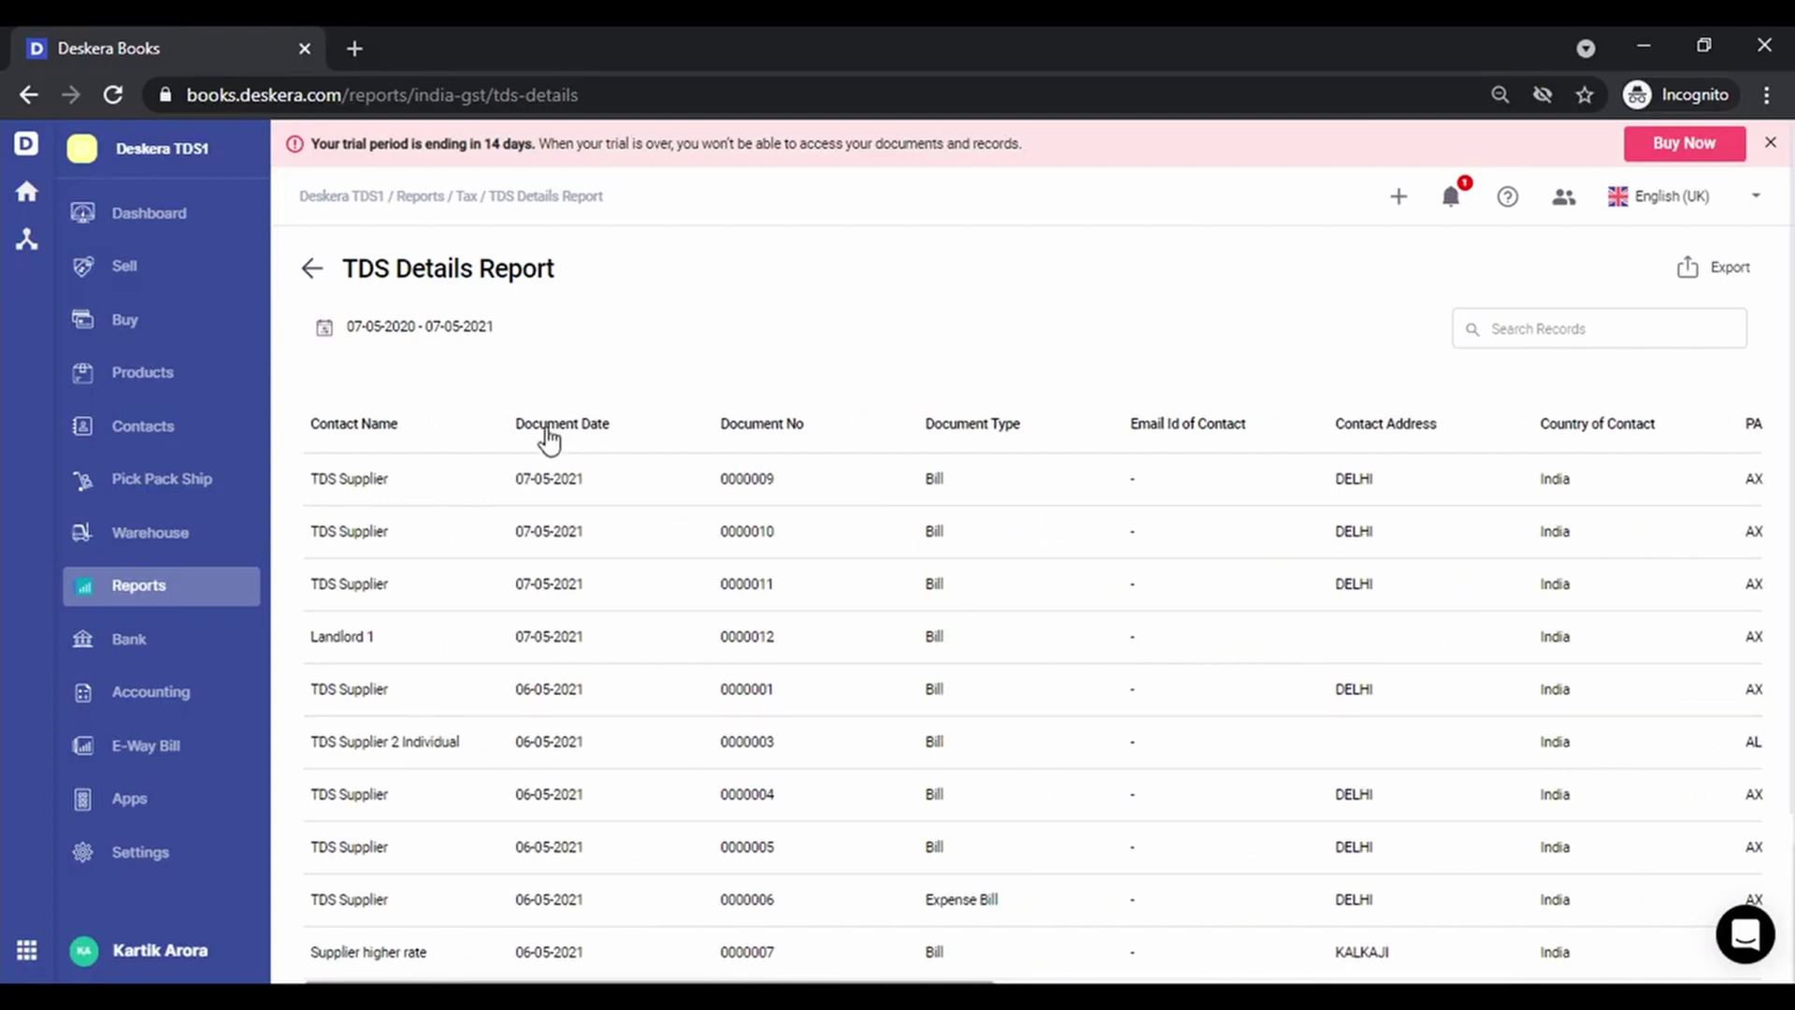
Start another bill for Landlord 1 with a Rent line item
click(176, 333)
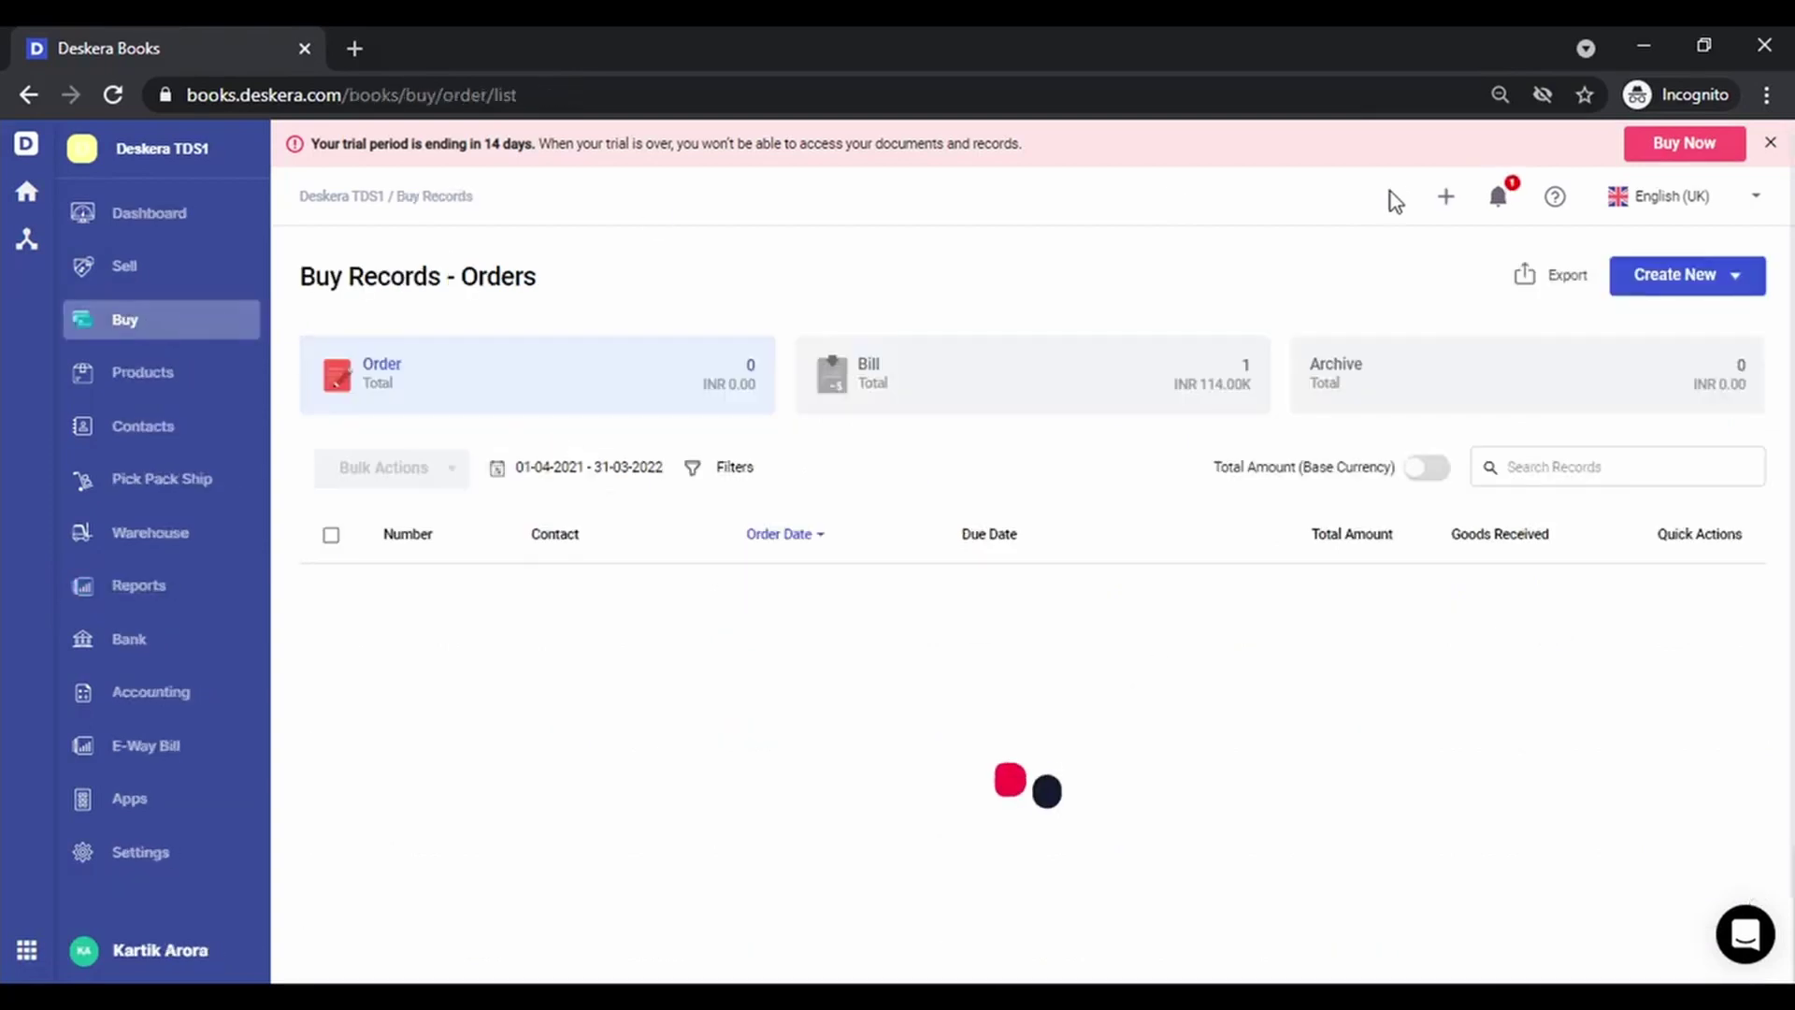
click(1396, 196)
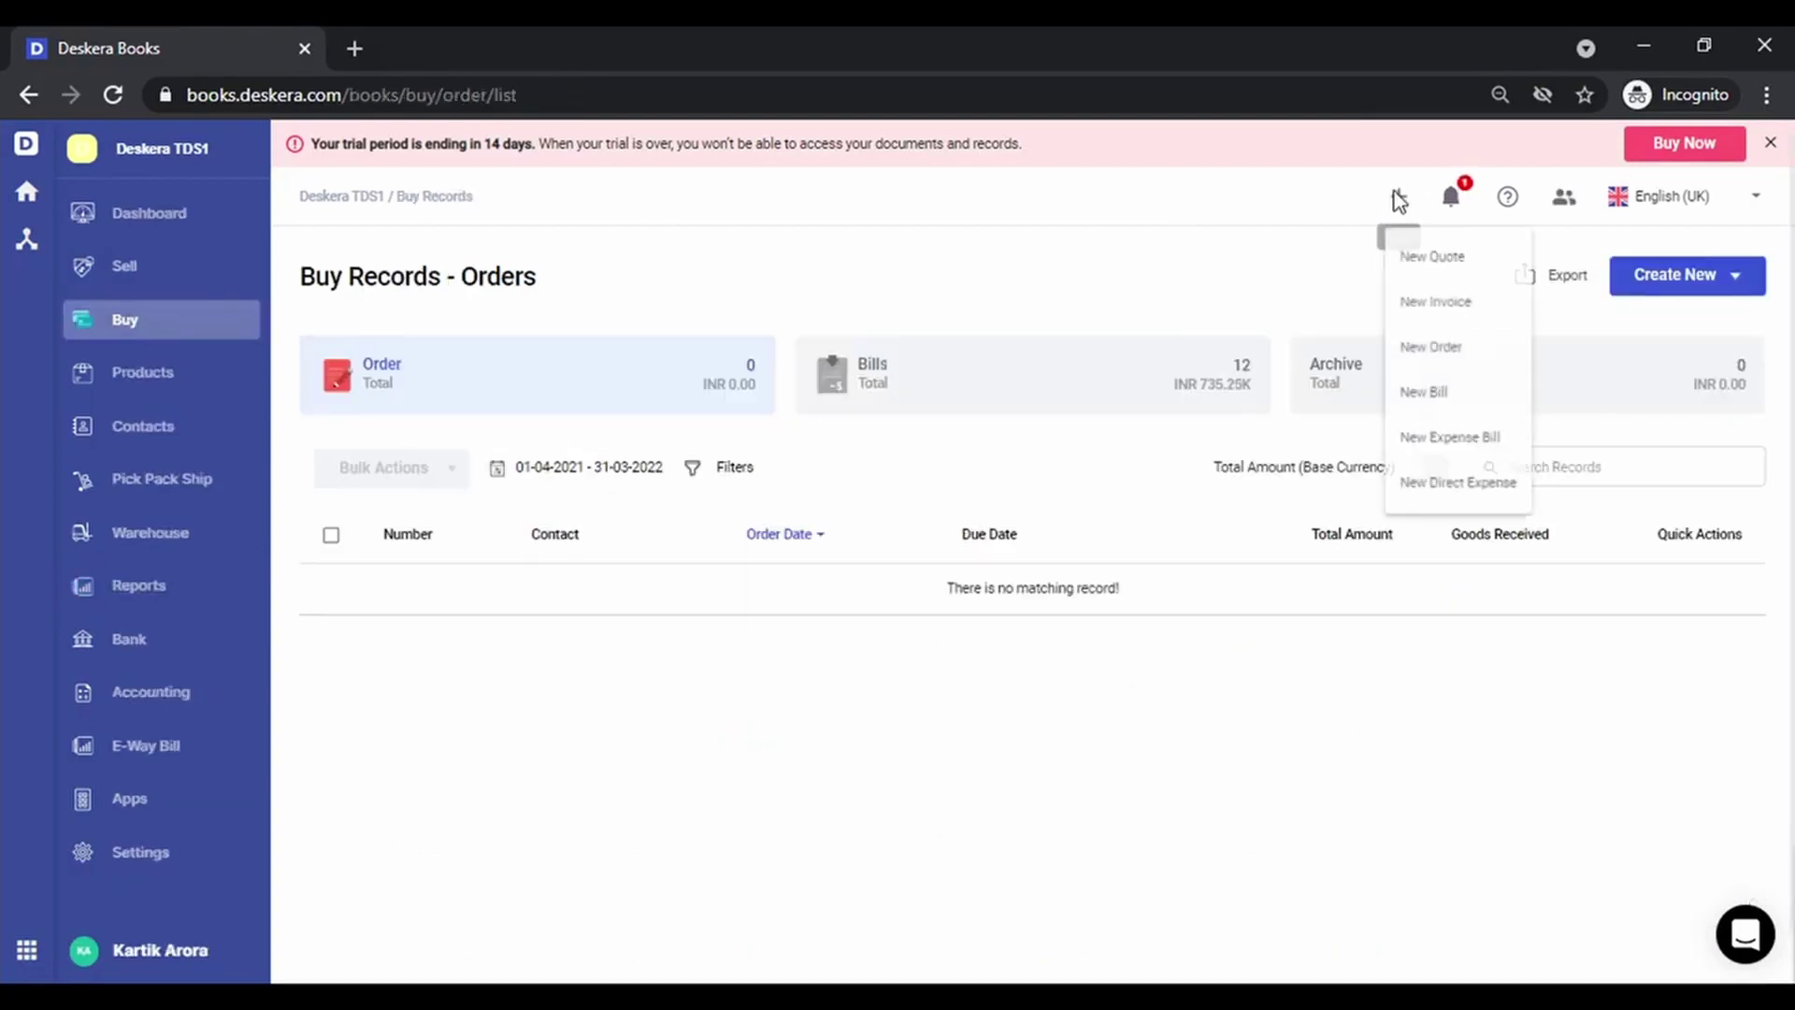
click(1455, 406)
click(651, 548)
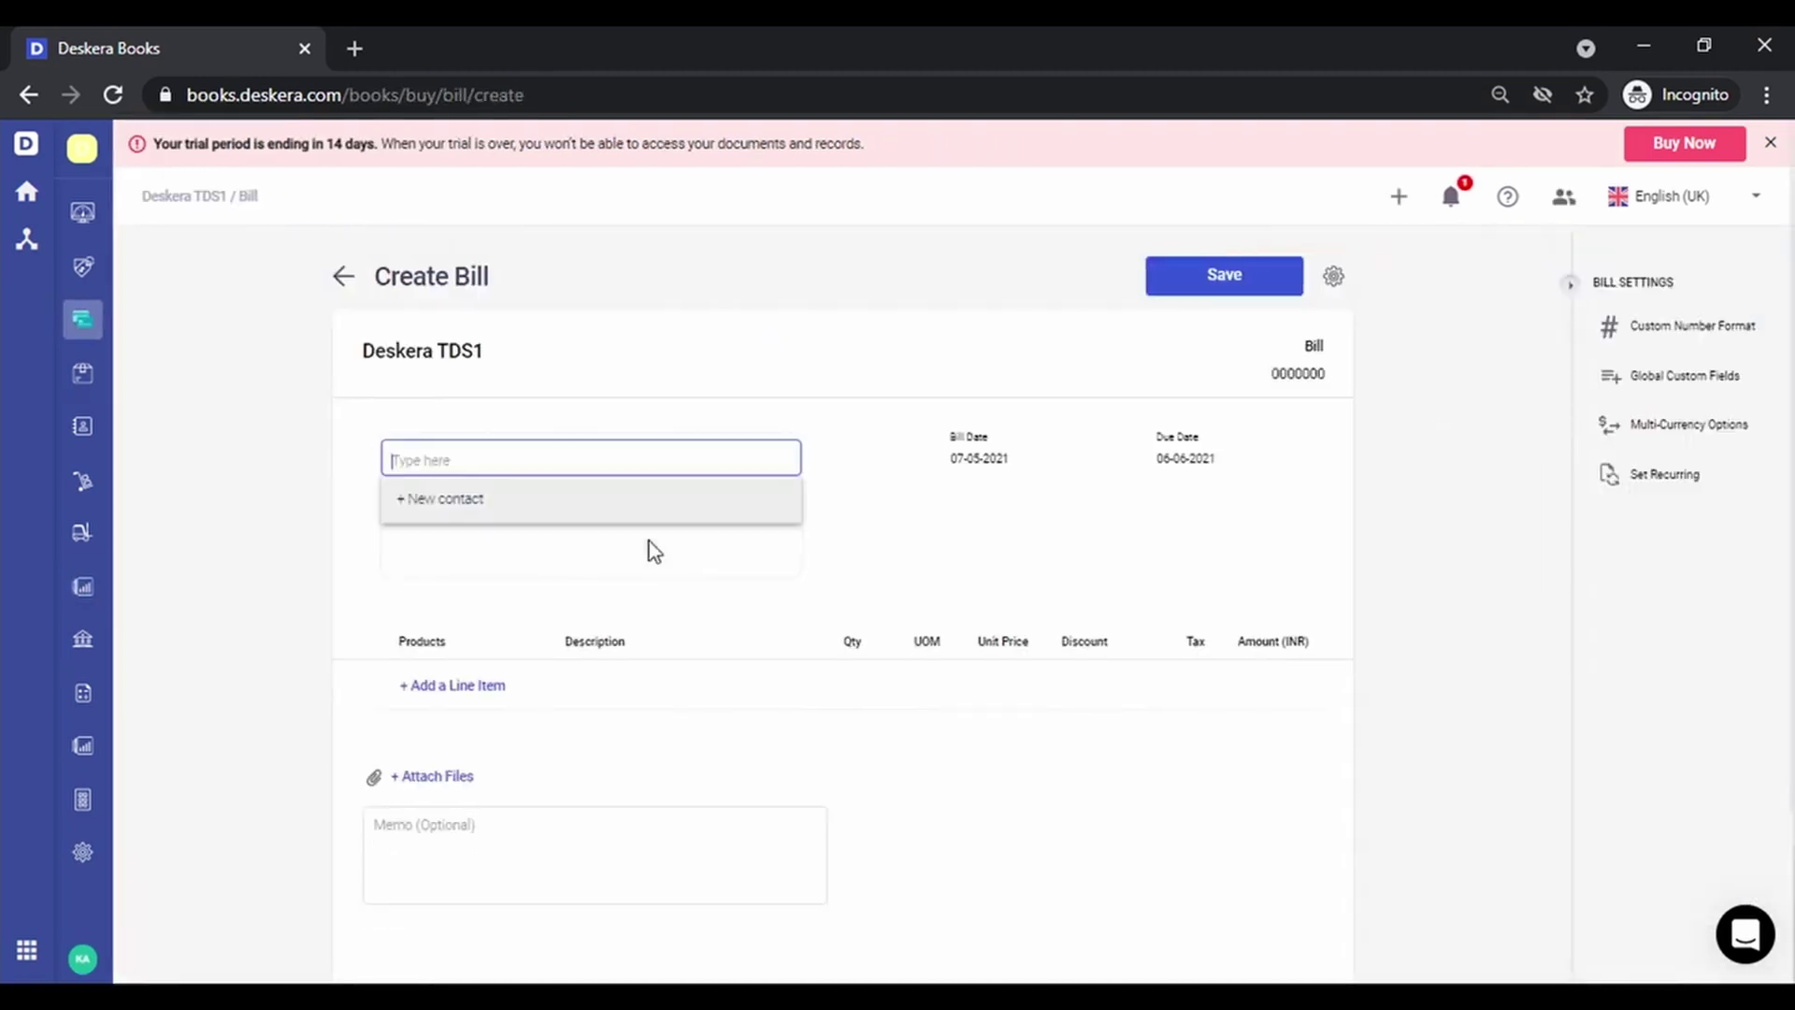
text(lan)
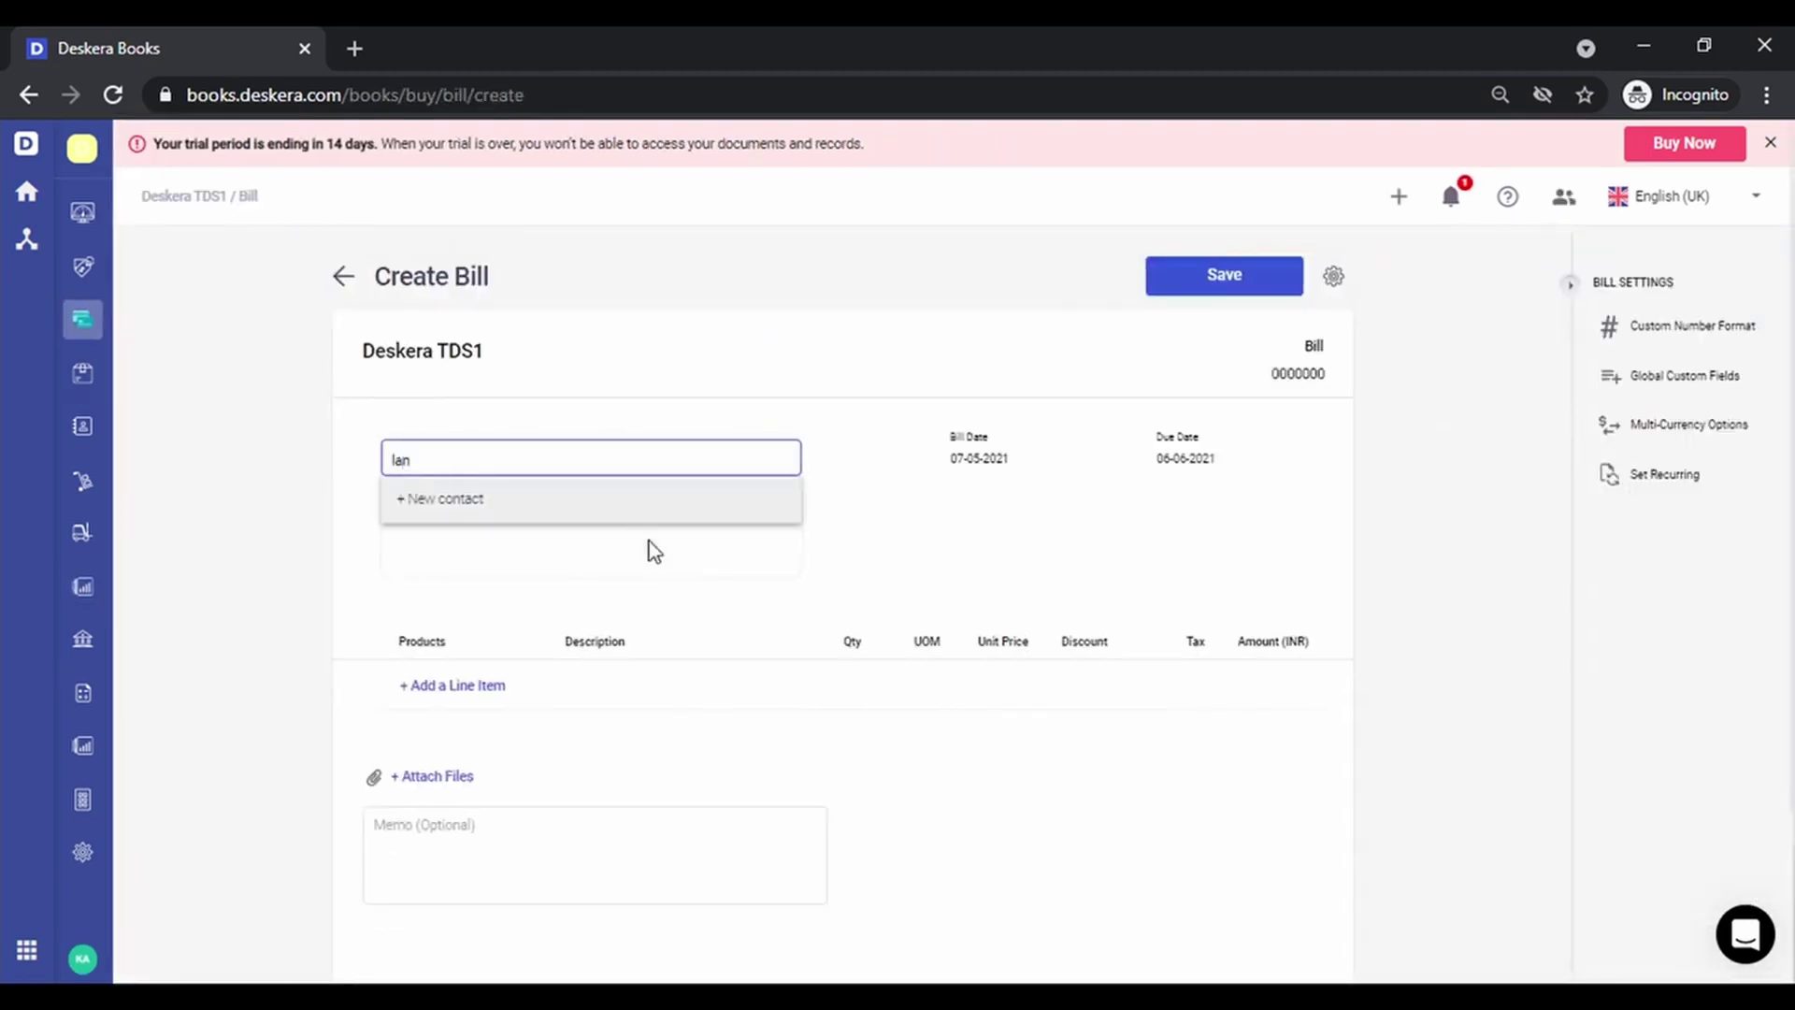
click(539, 558)
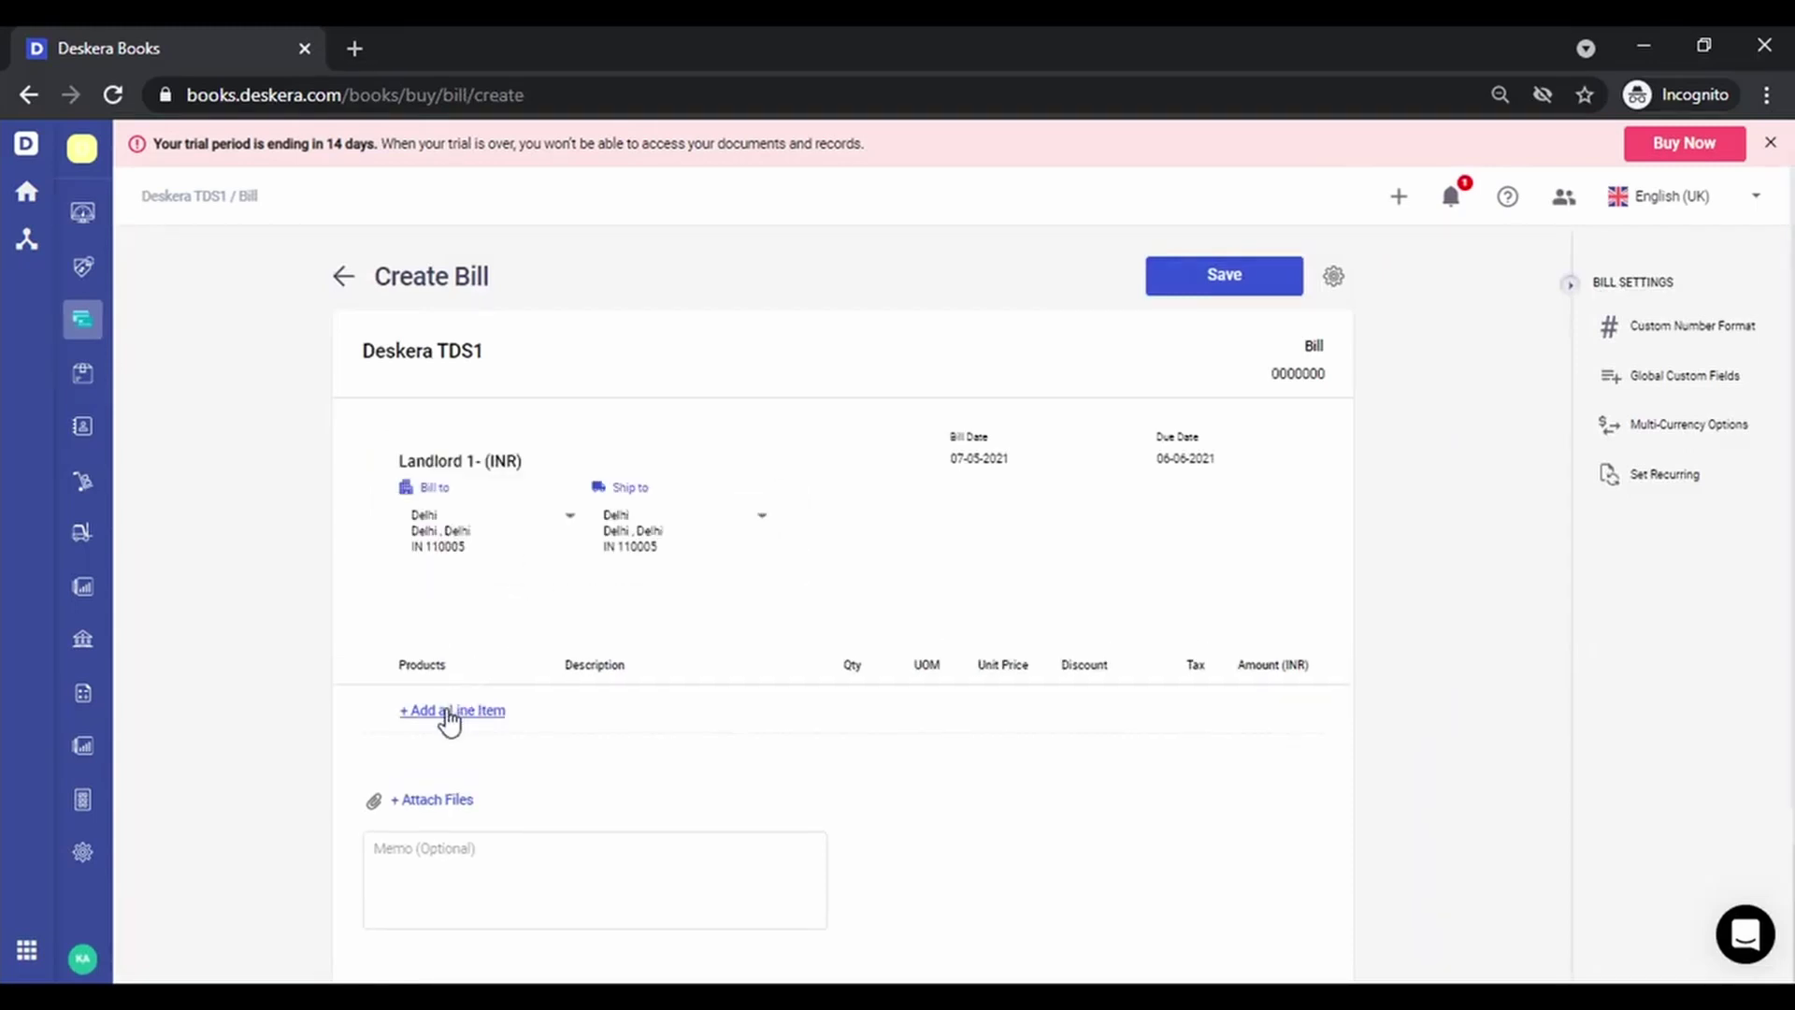
click(451, 711)
text(ren)
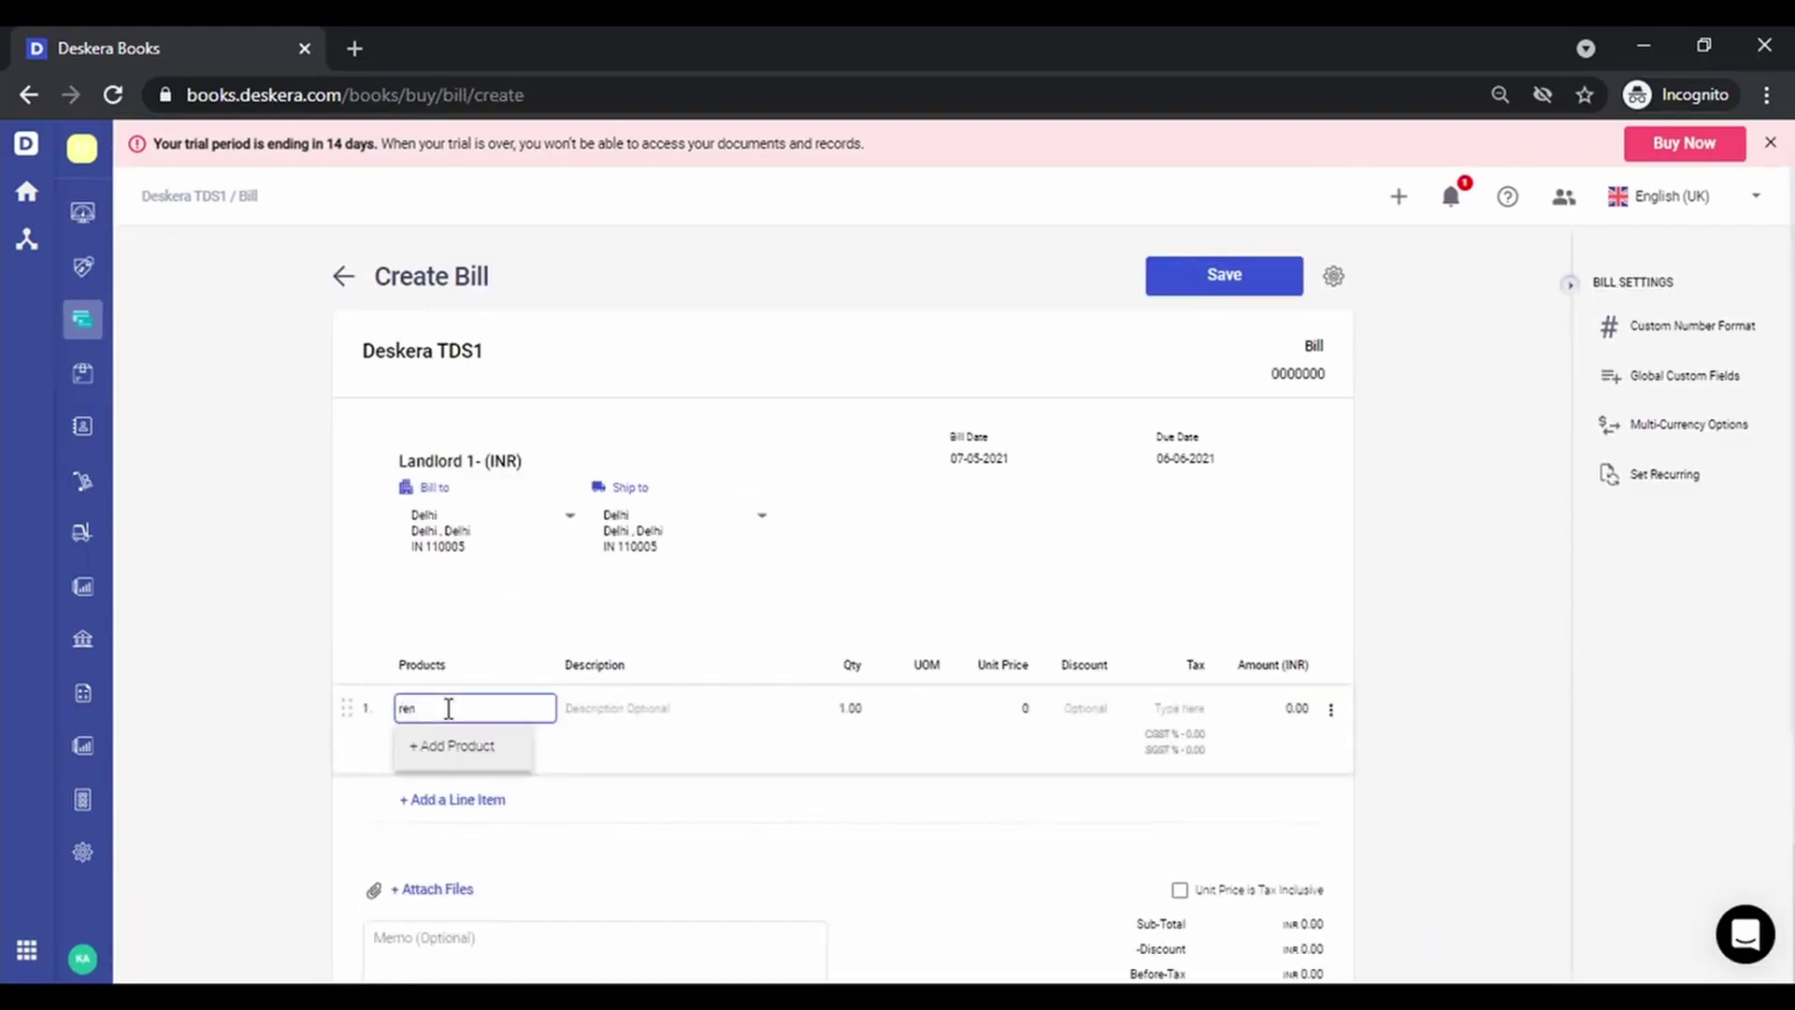
click(479, 791)
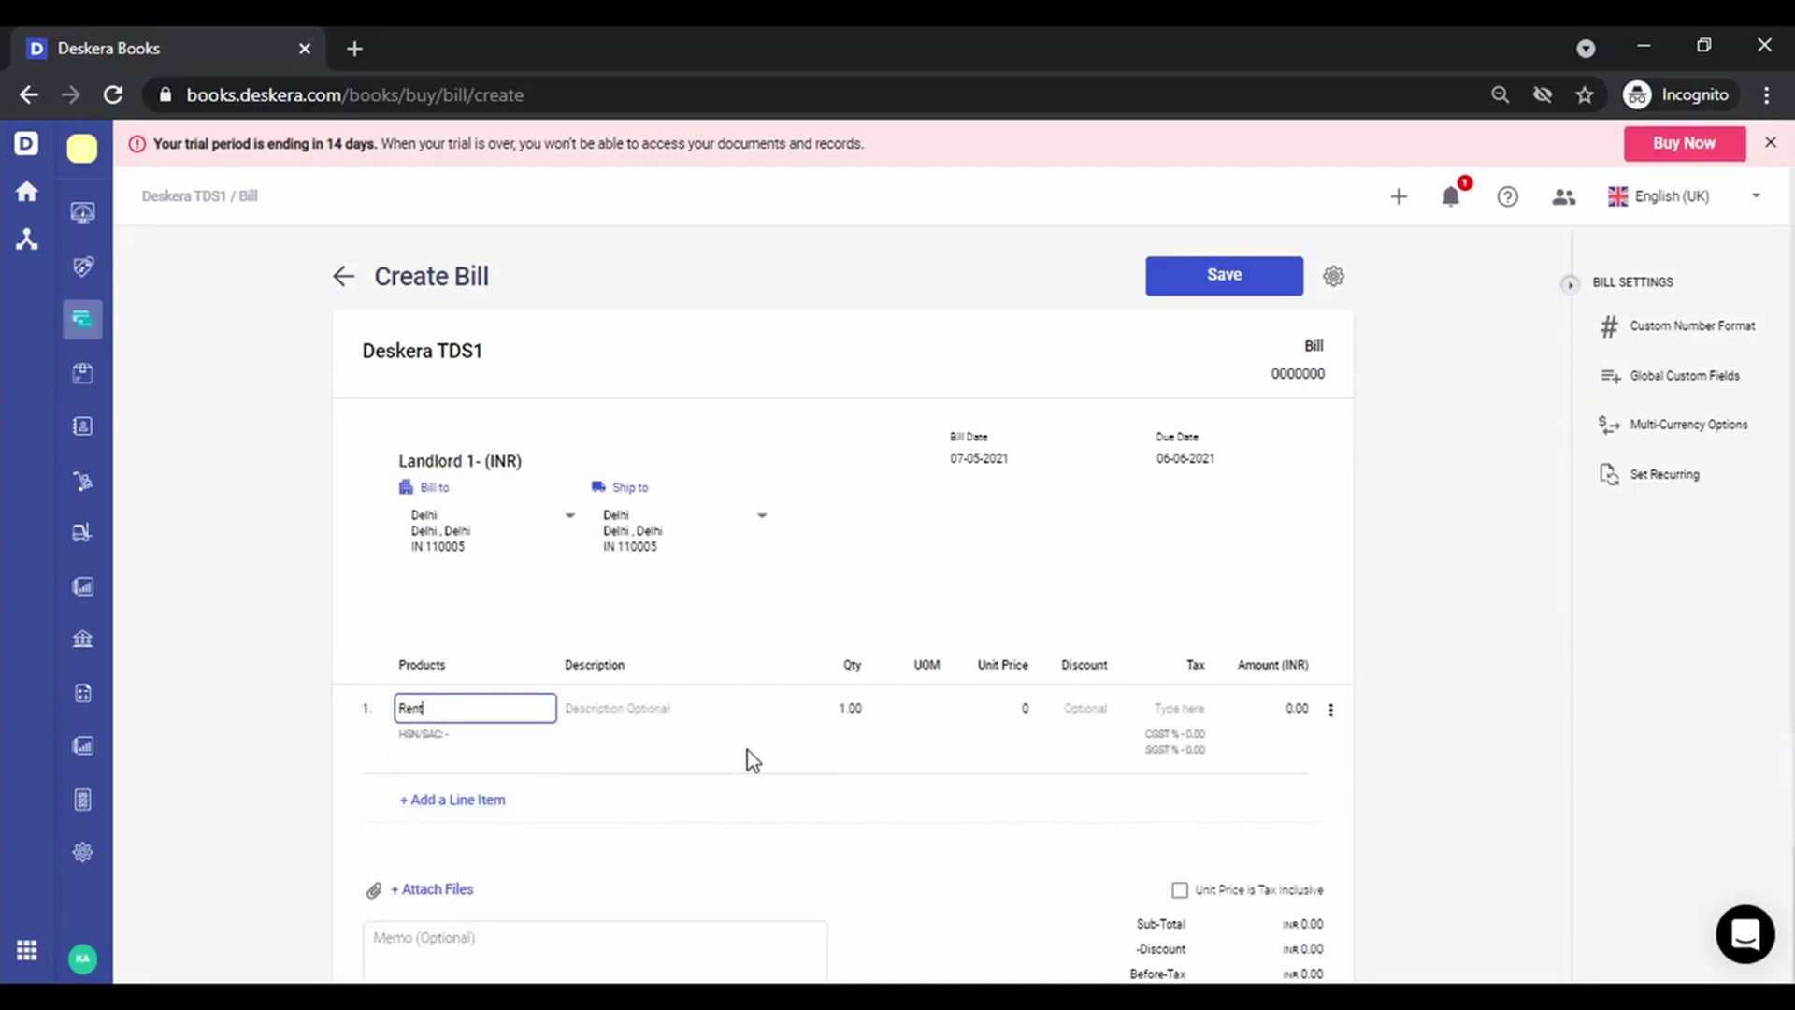
Price the Rent line at 20,000 and save bill 0000013 without deducting TDS
click(998, 706)
text(20000)
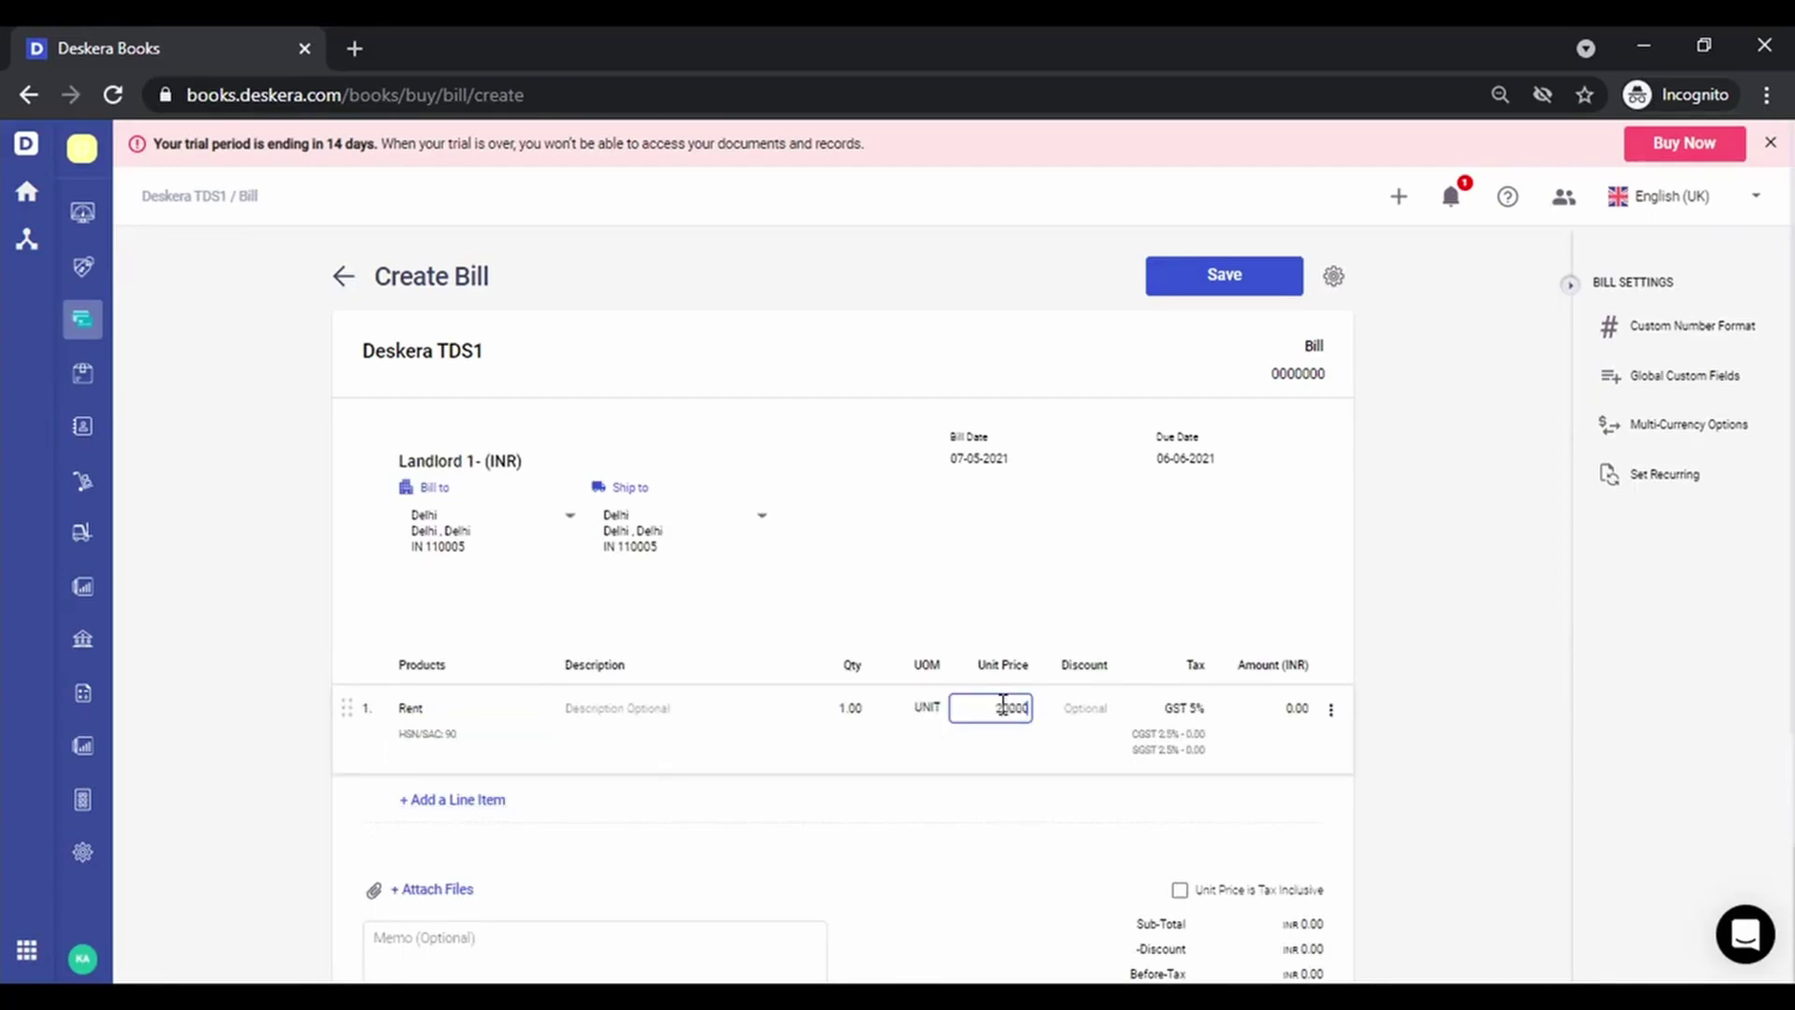
click(1503, 577)
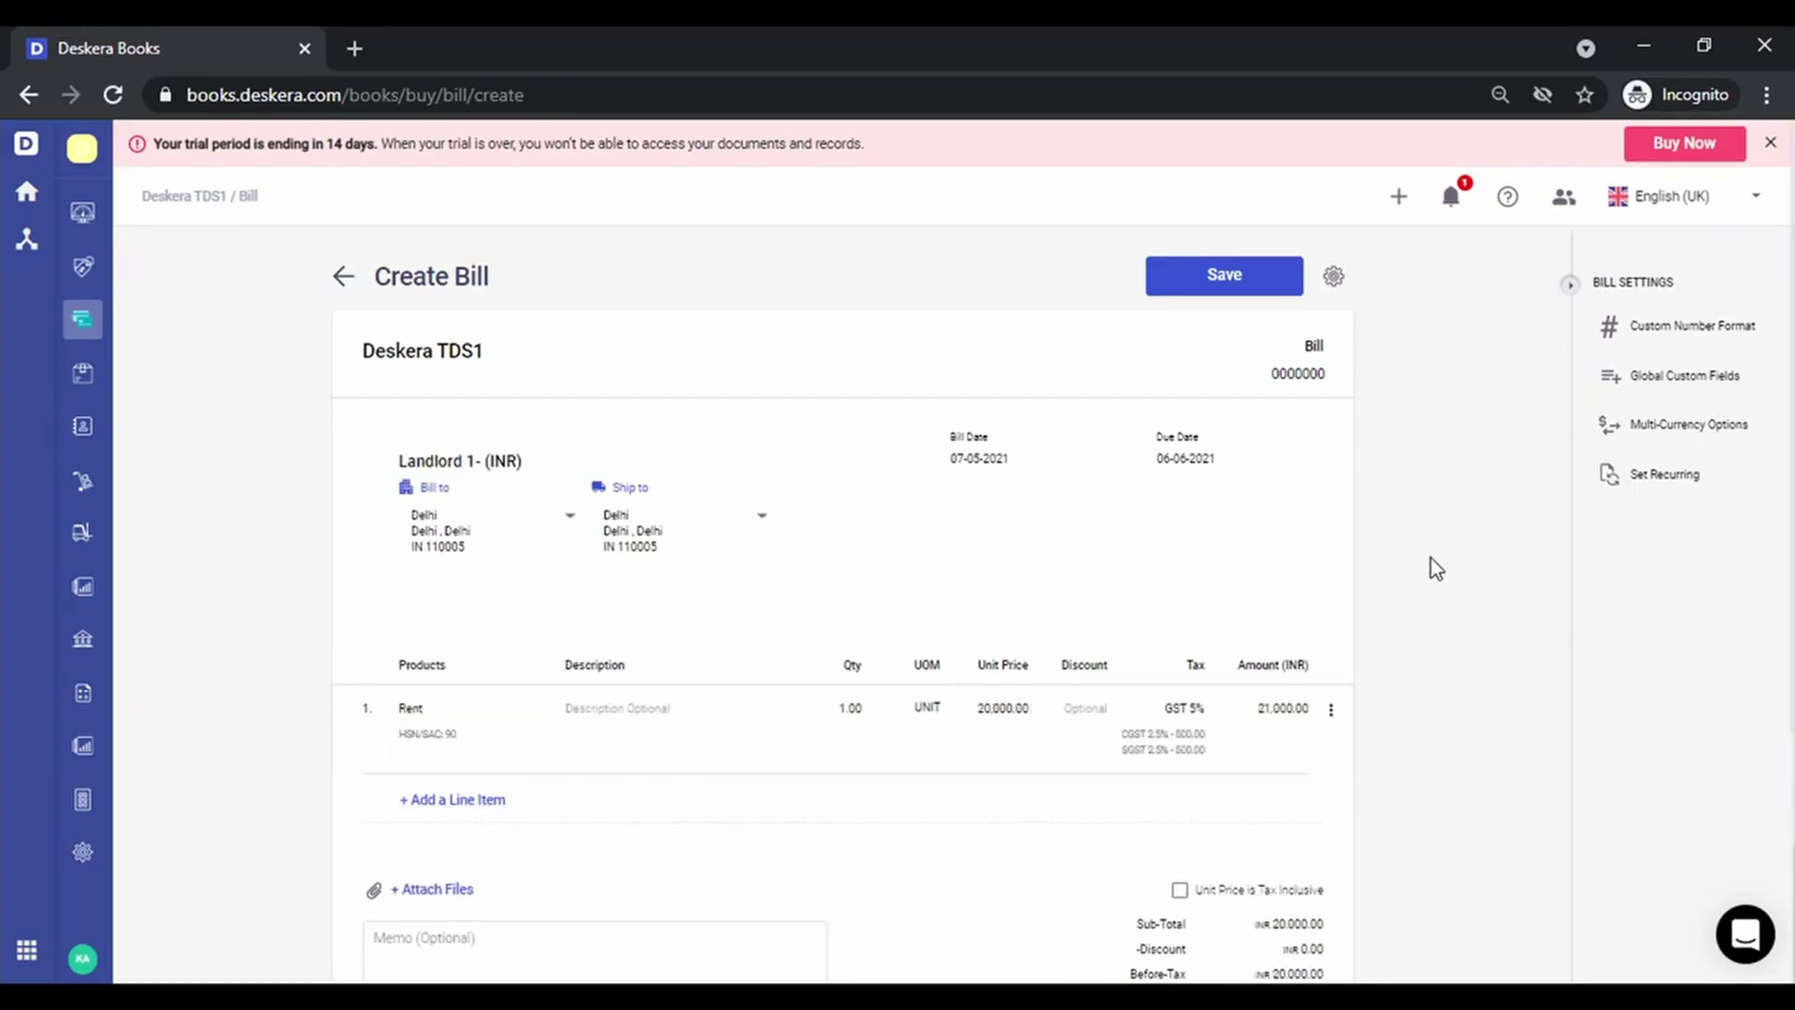
scroll(1436, 569, down, 3)
scroll(1436, 568, up, 5)
click(1226, 282)
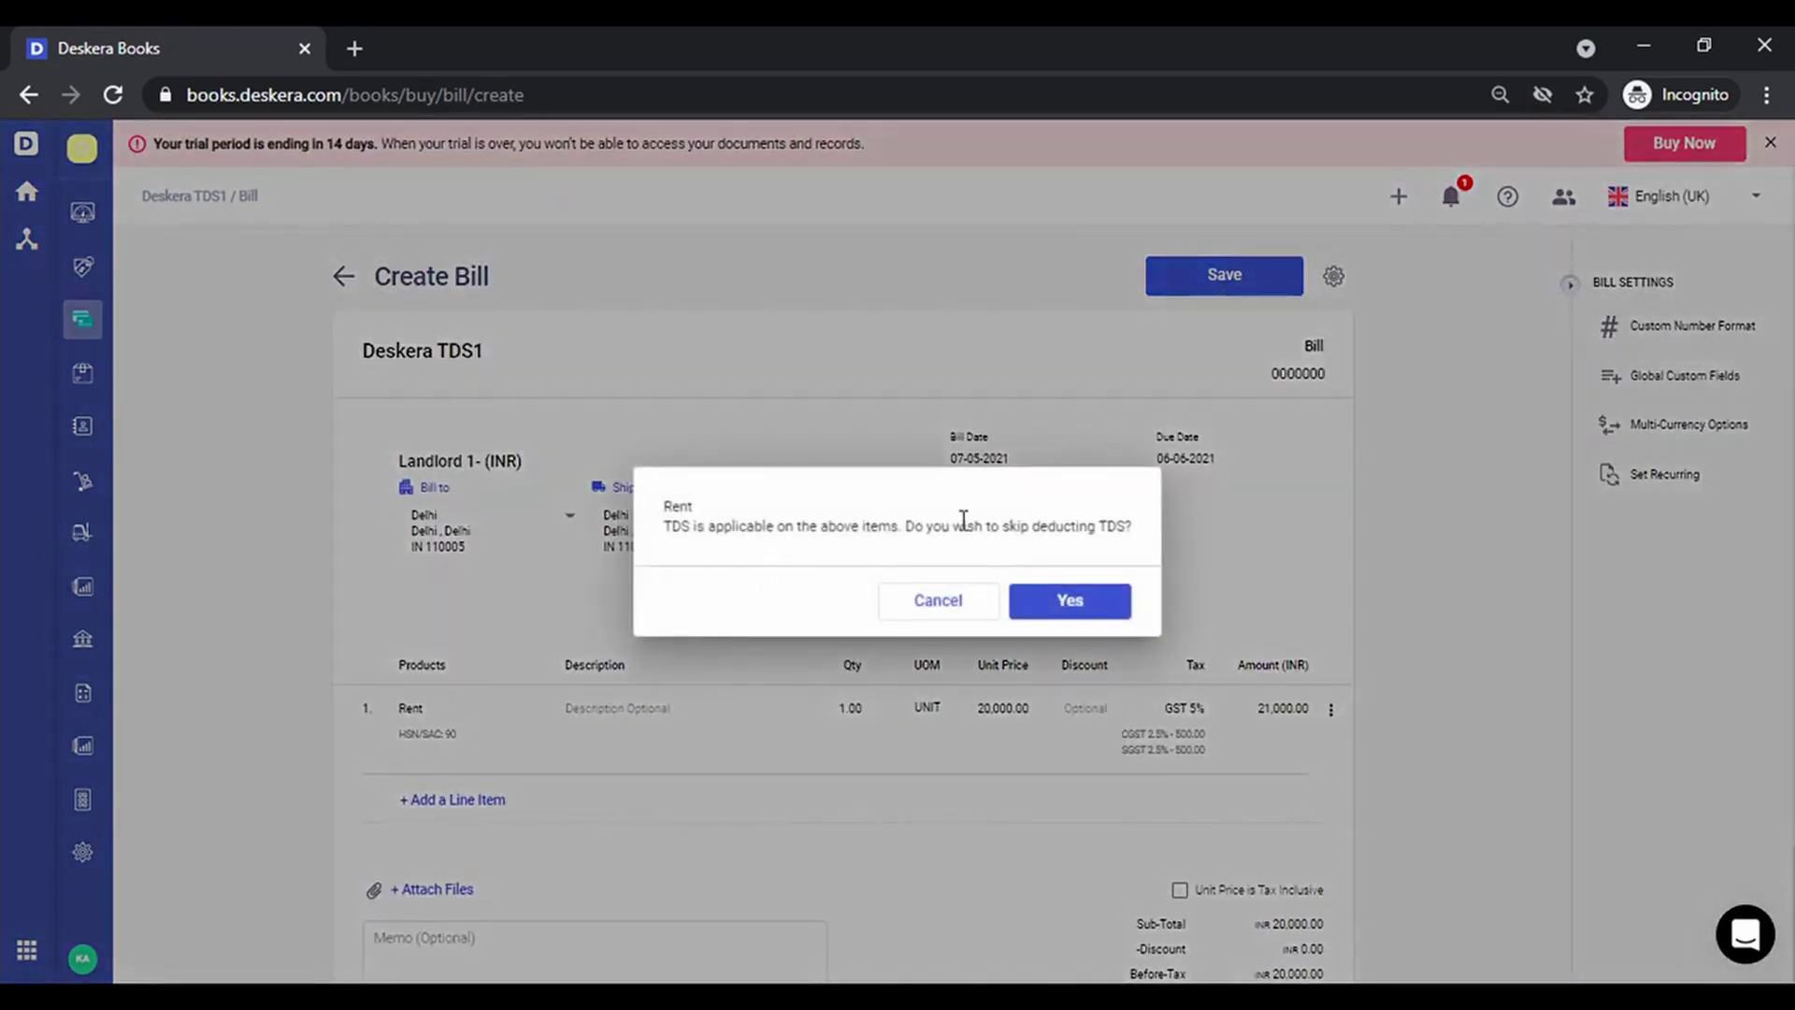
click(1070, 599)
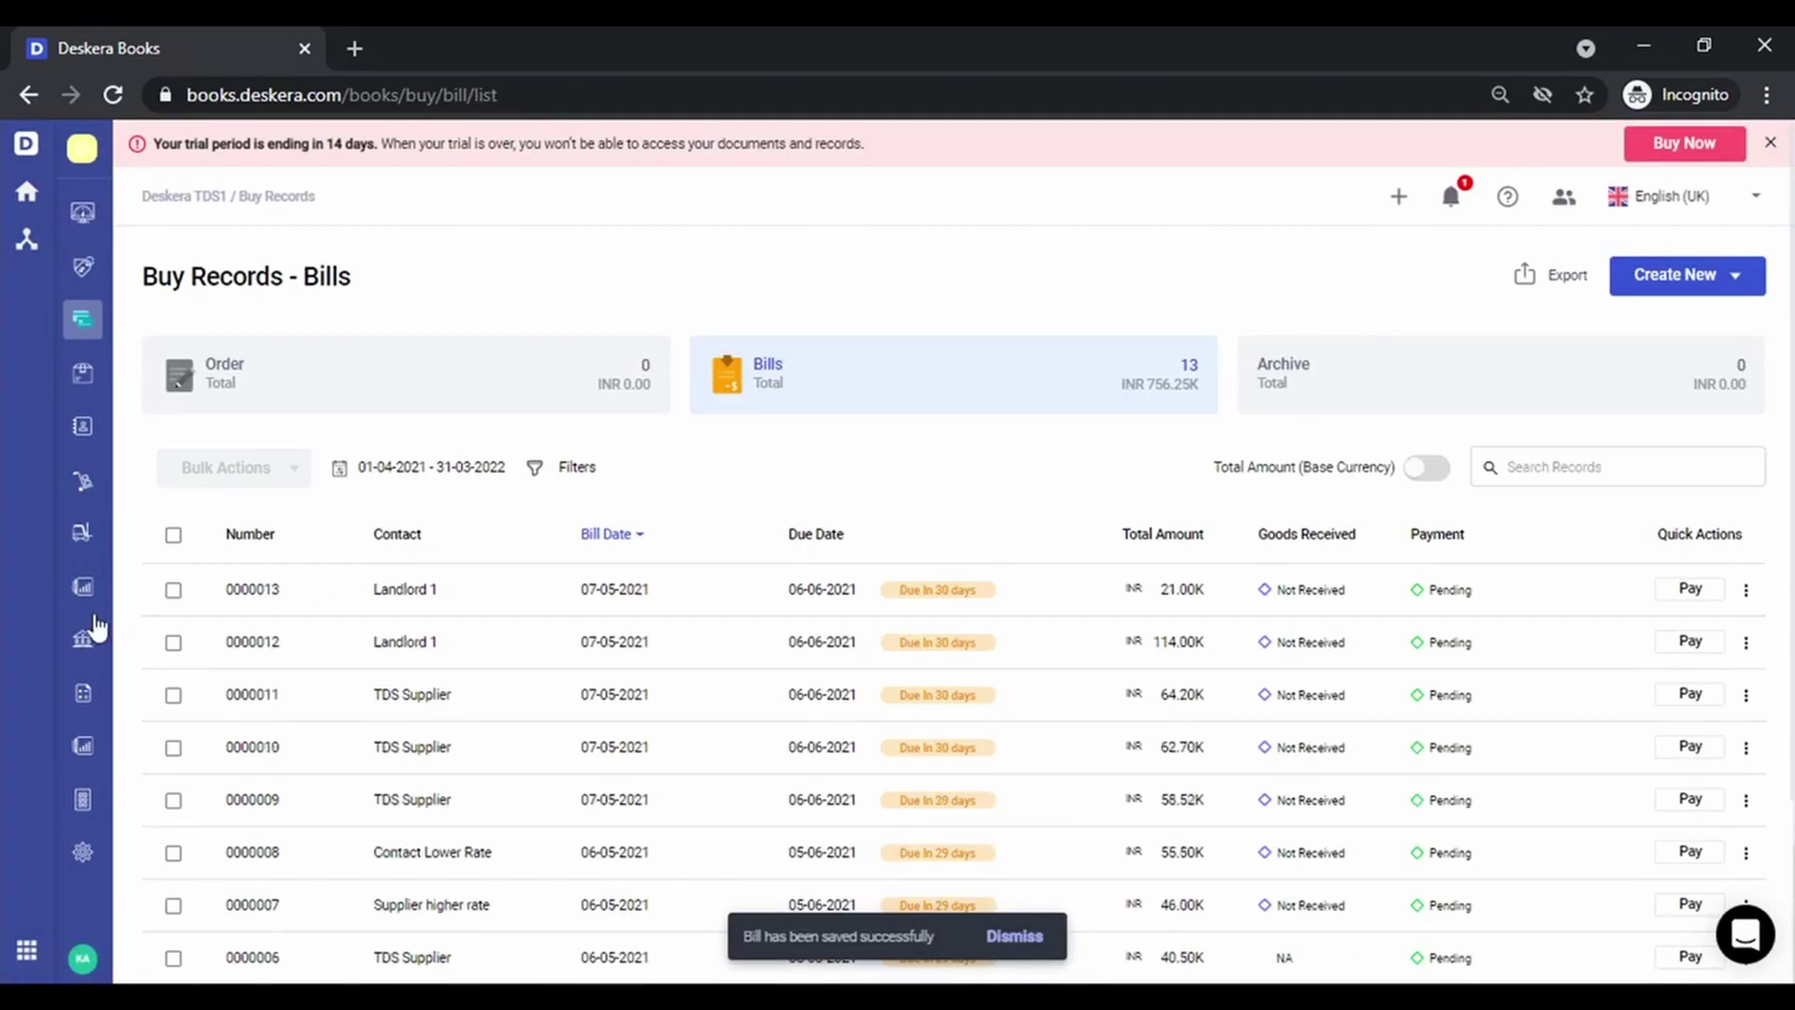
click(77, 596)
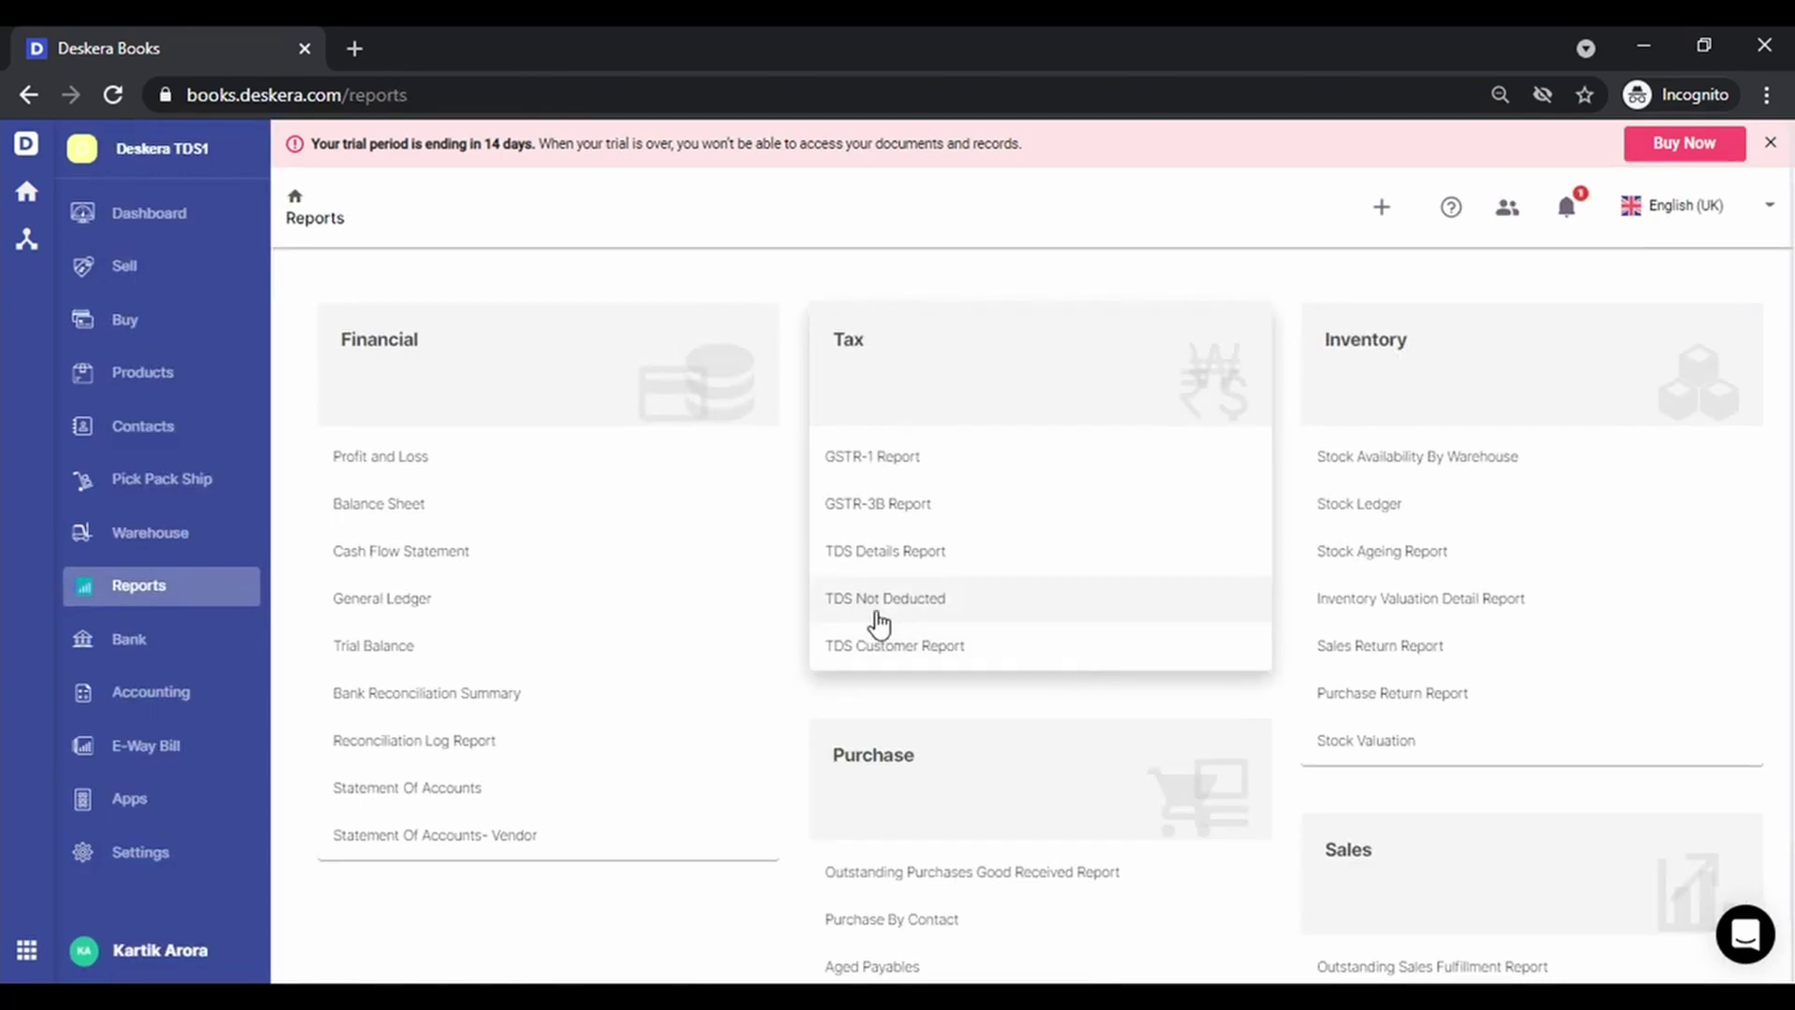
Review bill 0000013's 2,000 pending TDS in the TDS Not Deducted report
click(967, 610)
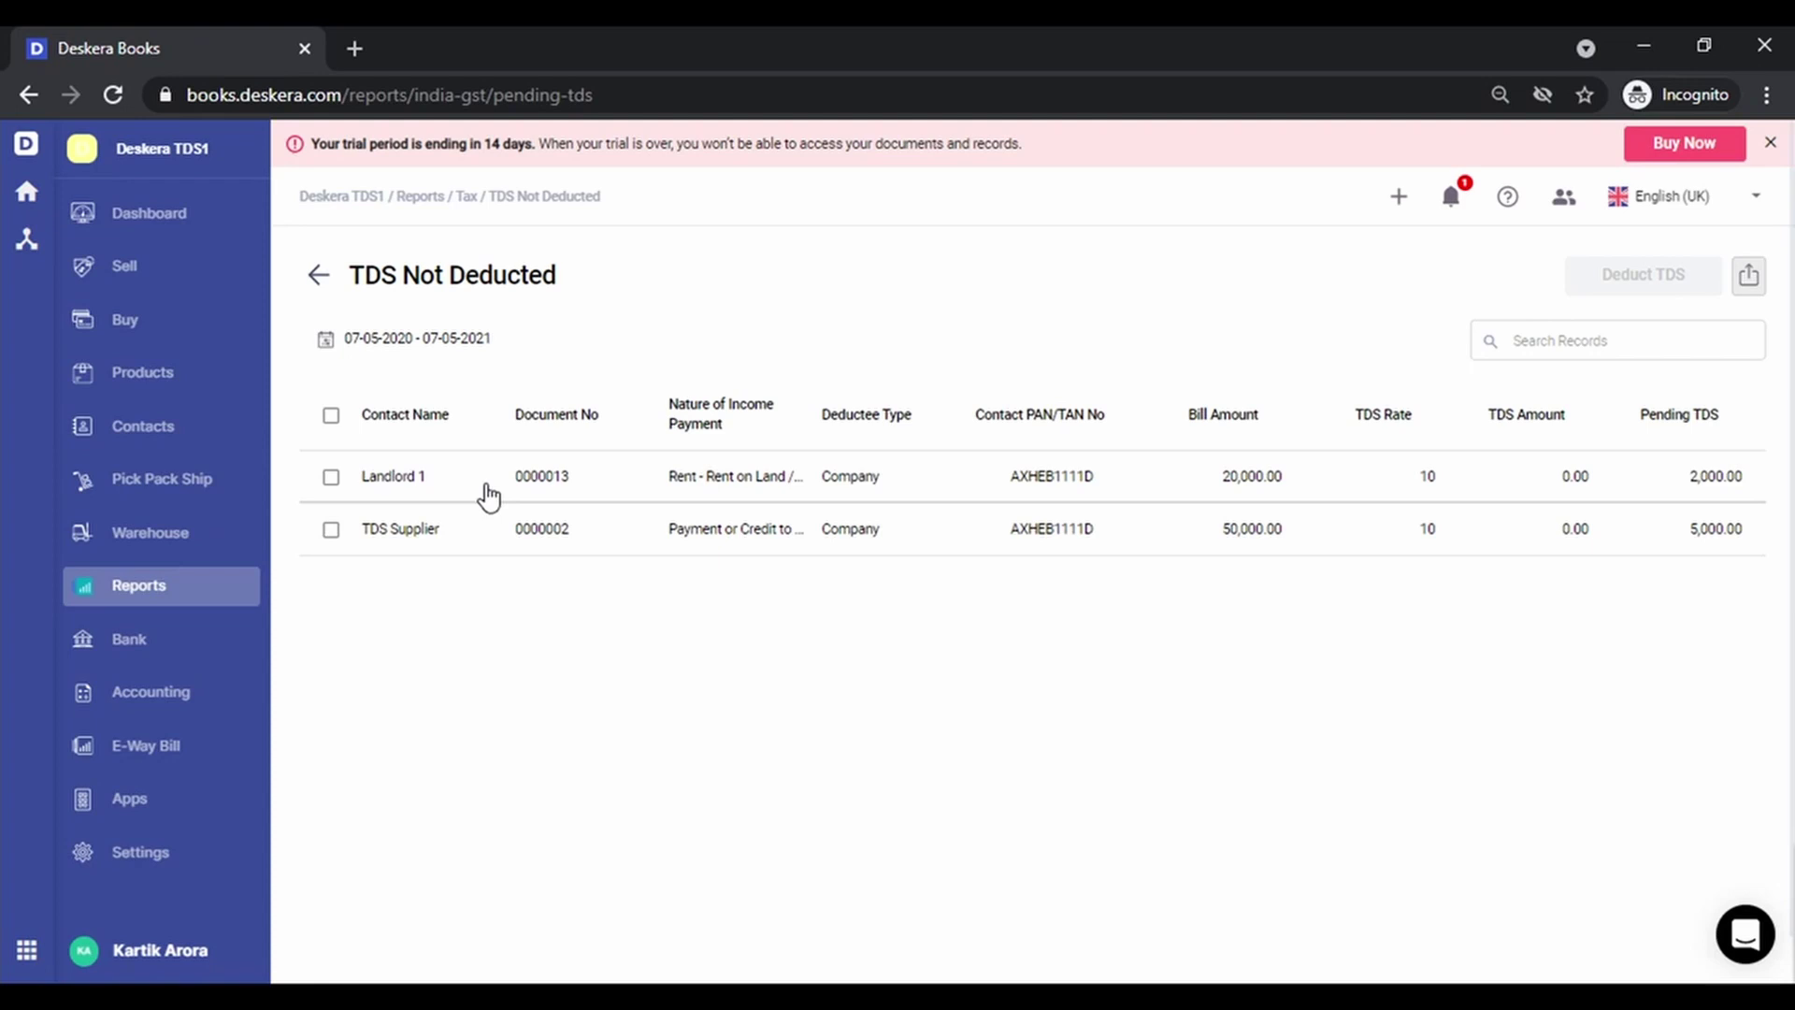
click(150, 696)
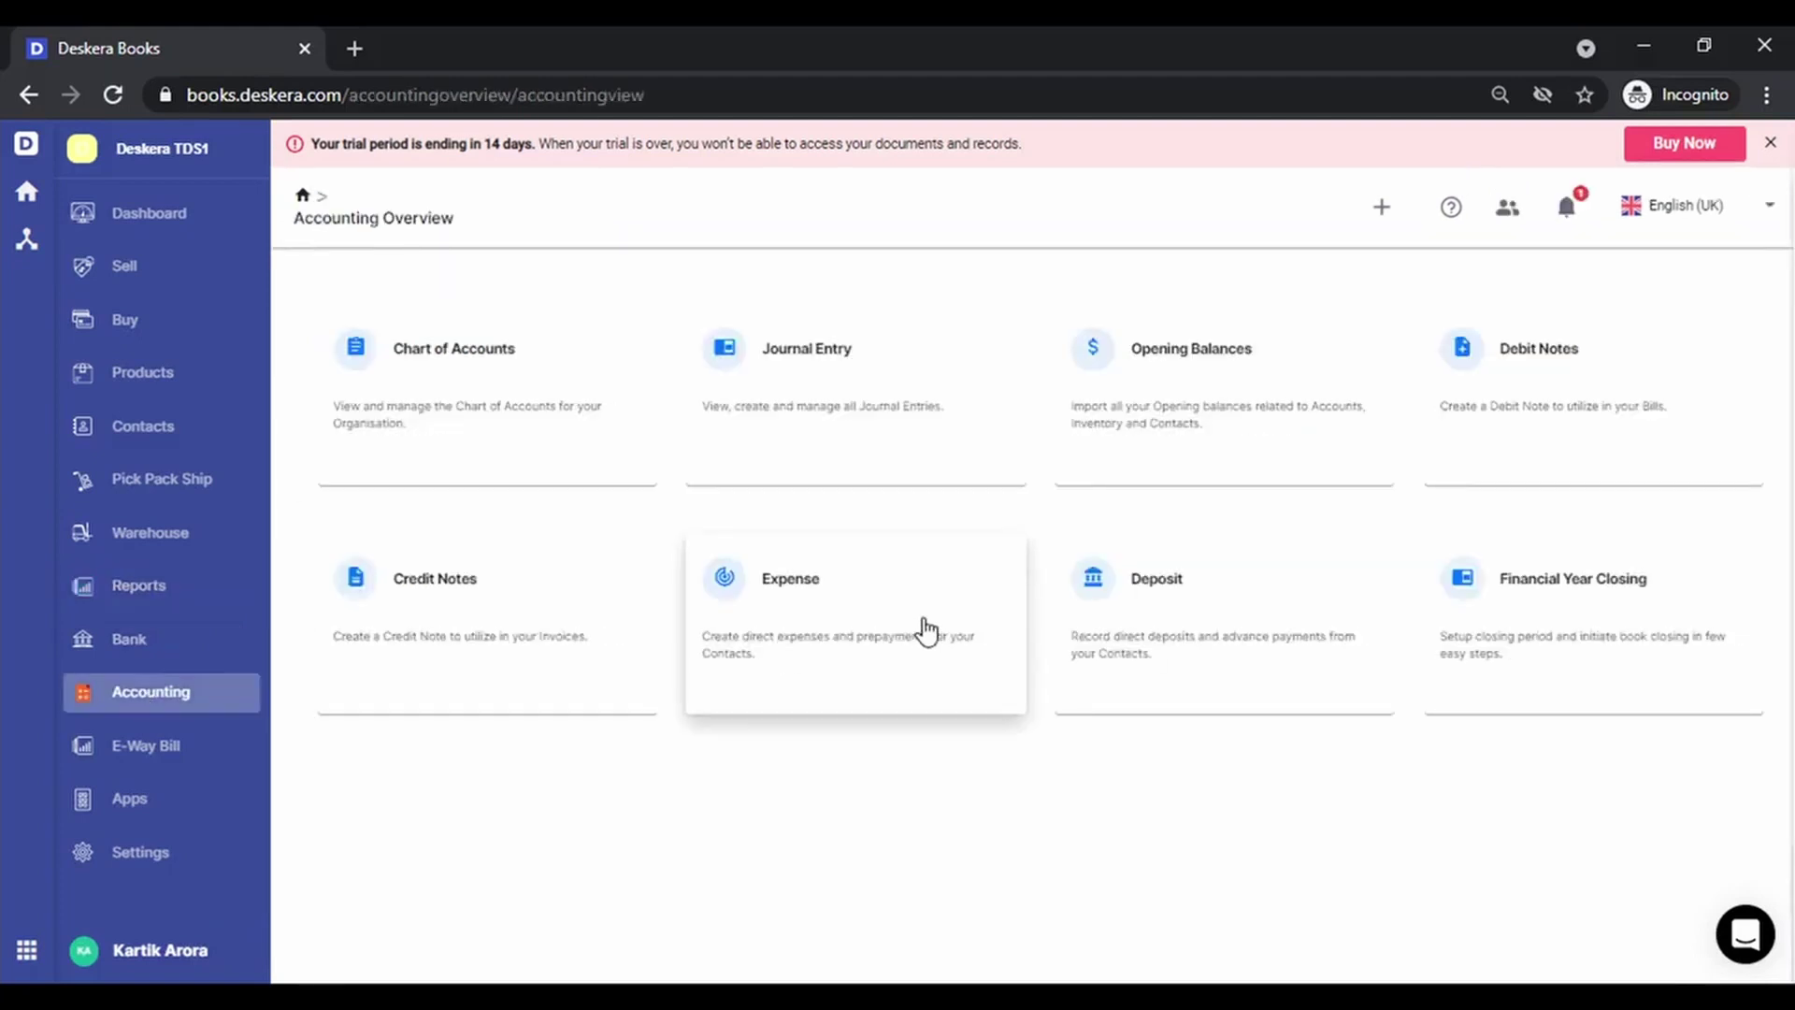
Start a new Expenses account with code E-00002 named Rent Expense
click(565, 423)
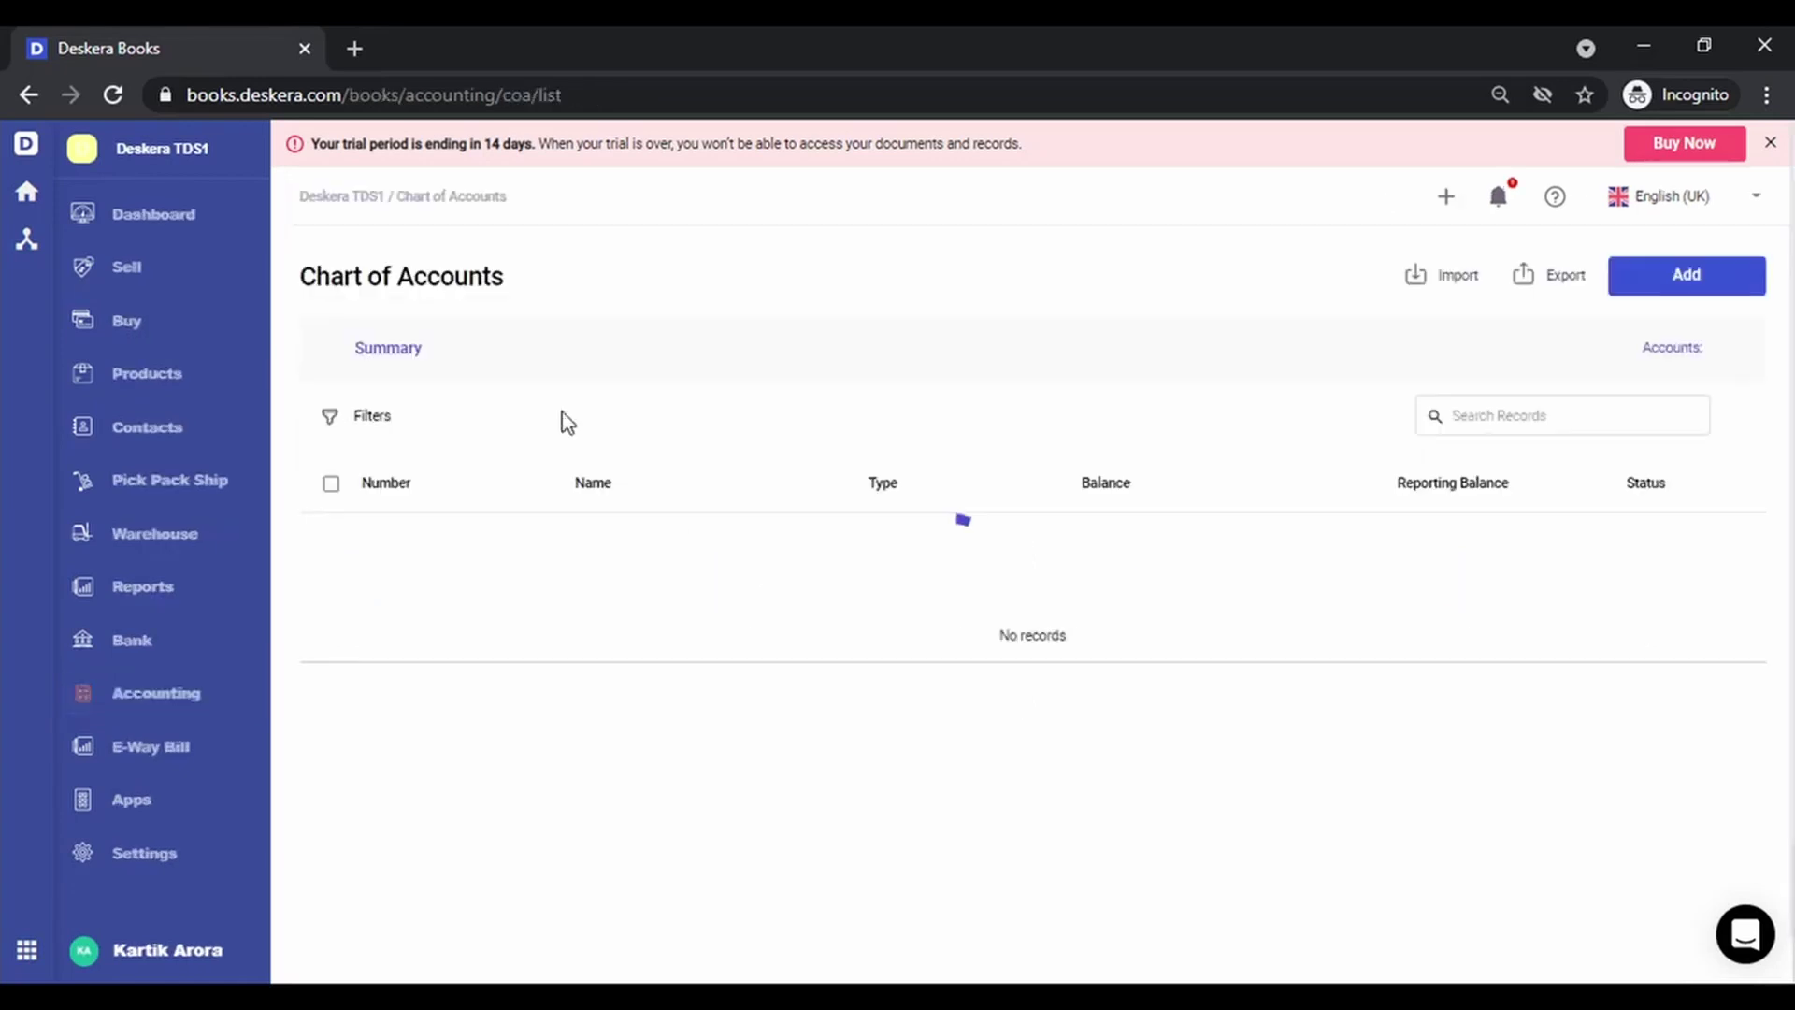
click(1726, 276)
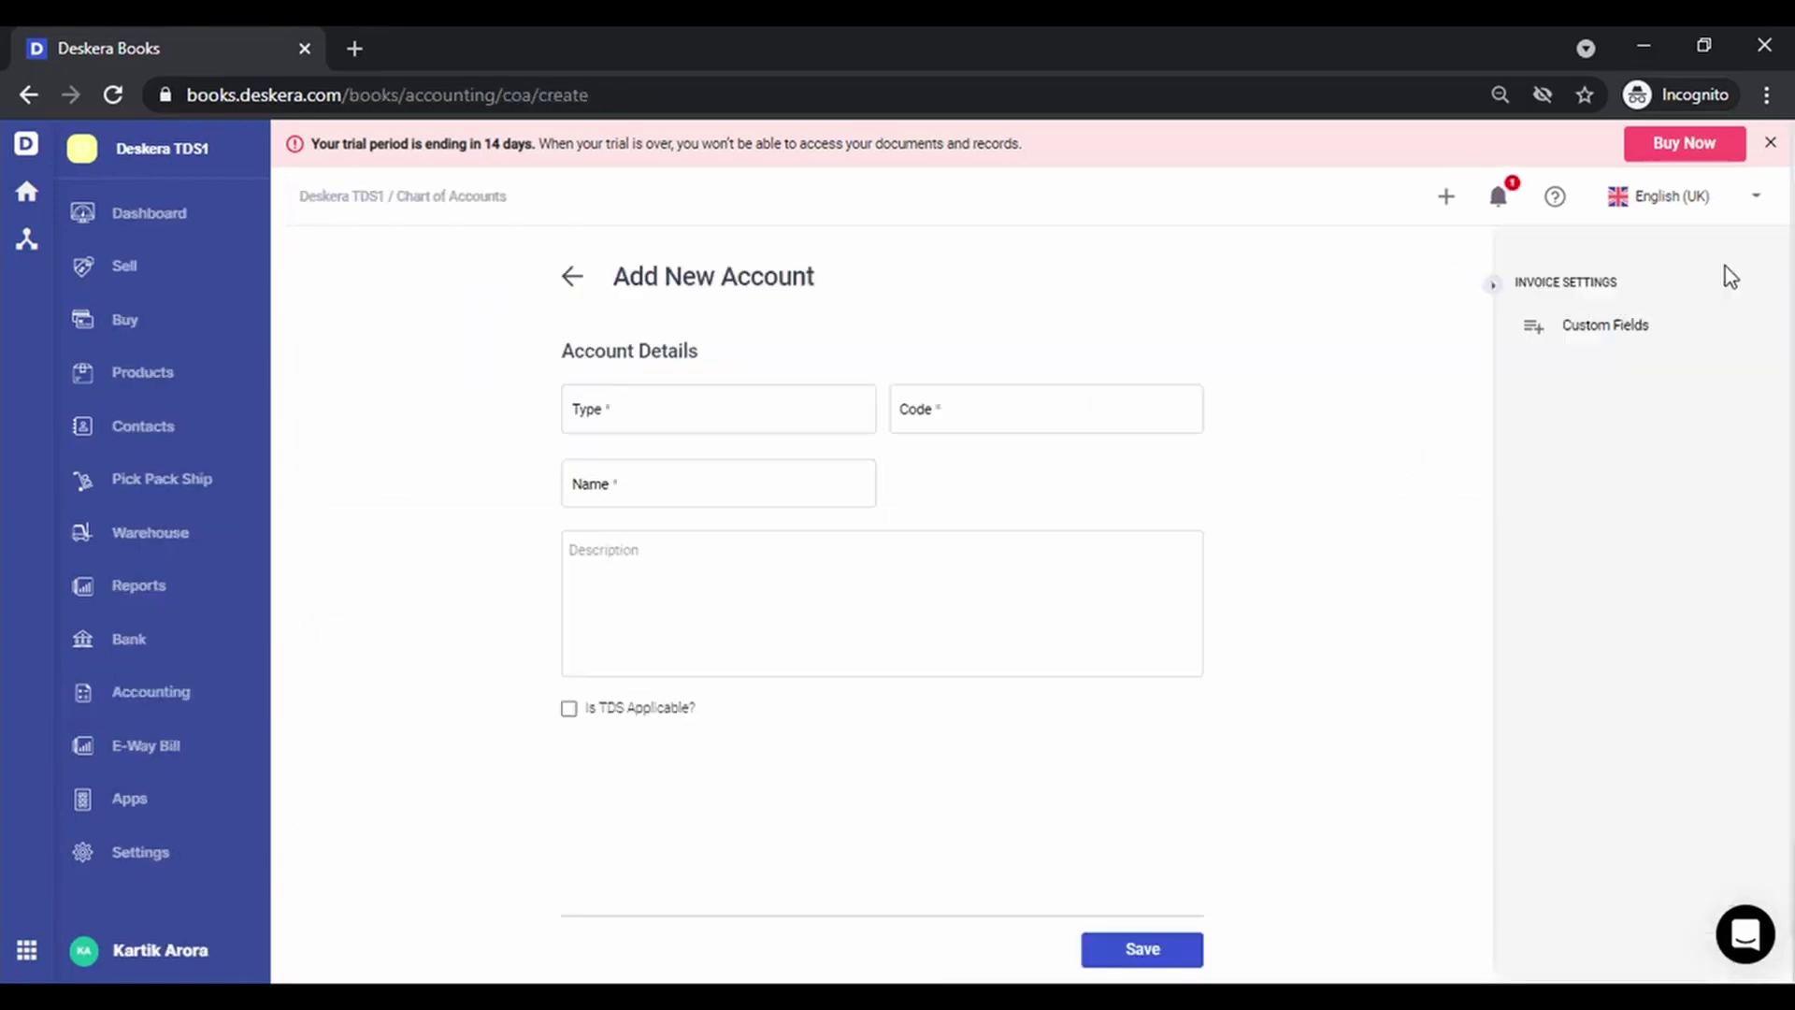
click(776, 407)
text(exp)
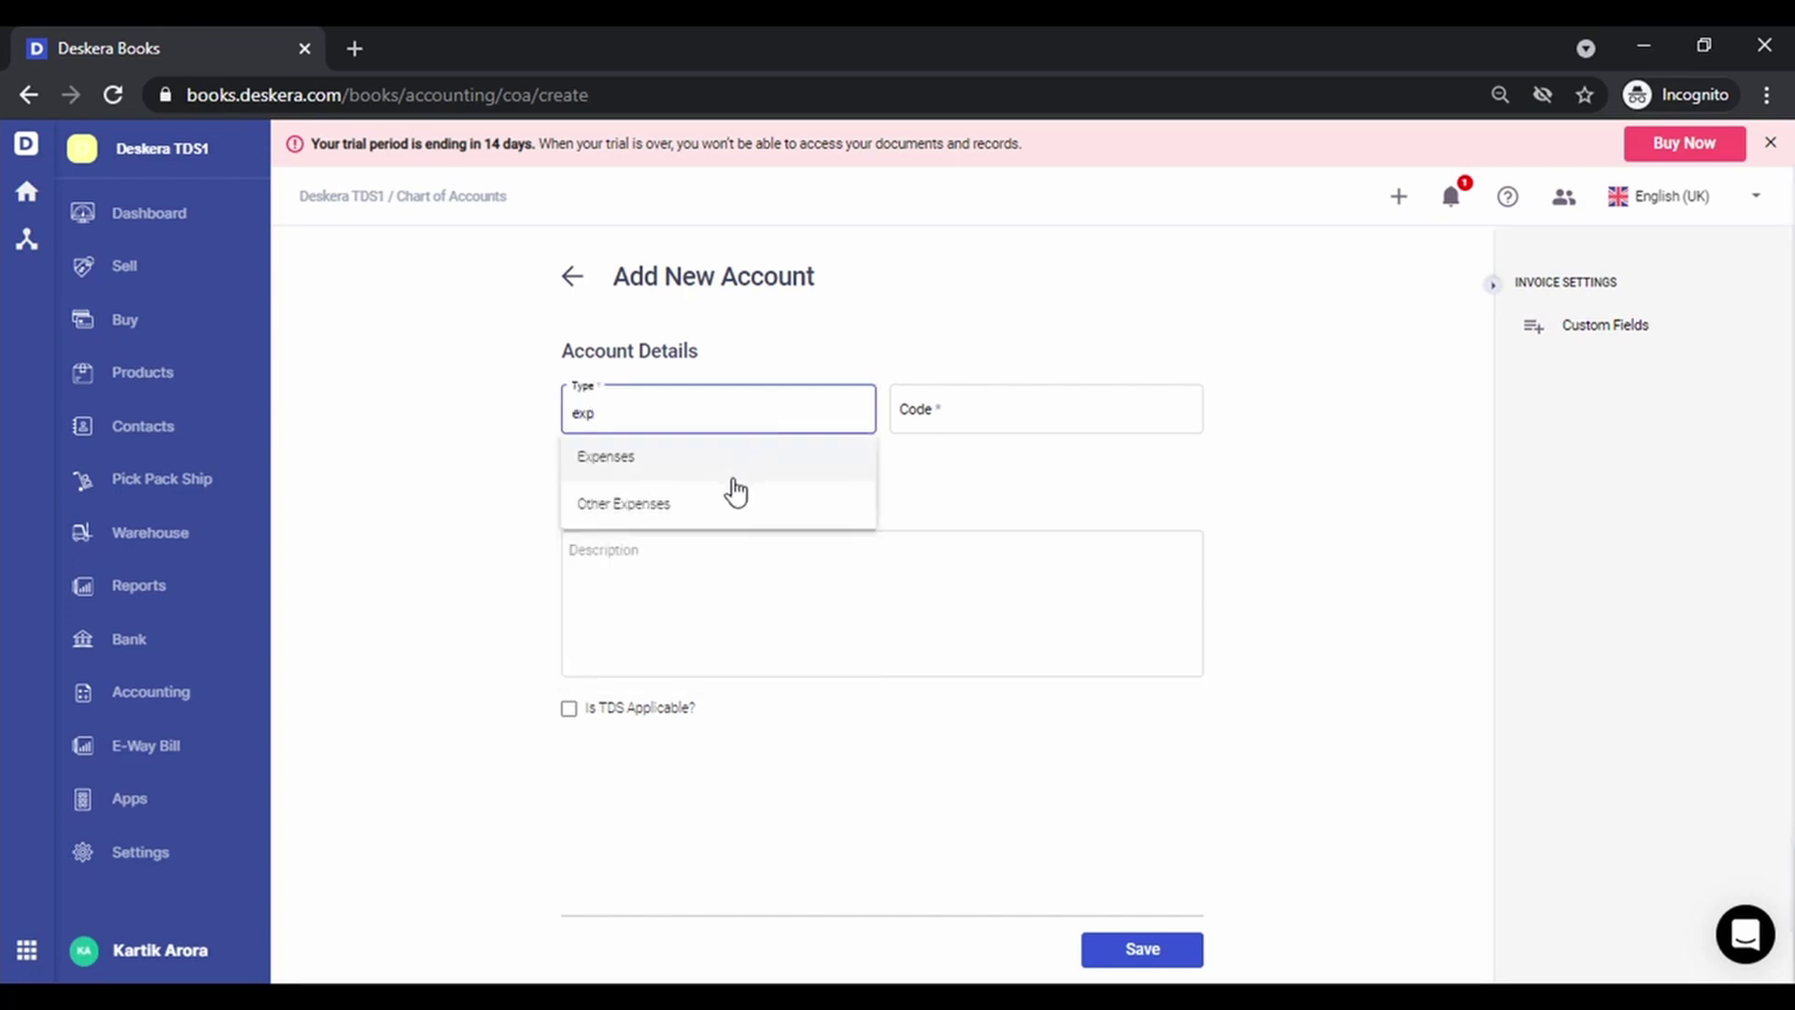
click(742, 472)
click(961, 417)
text(E-00002)
key(Tab)
text(Rent Expens)
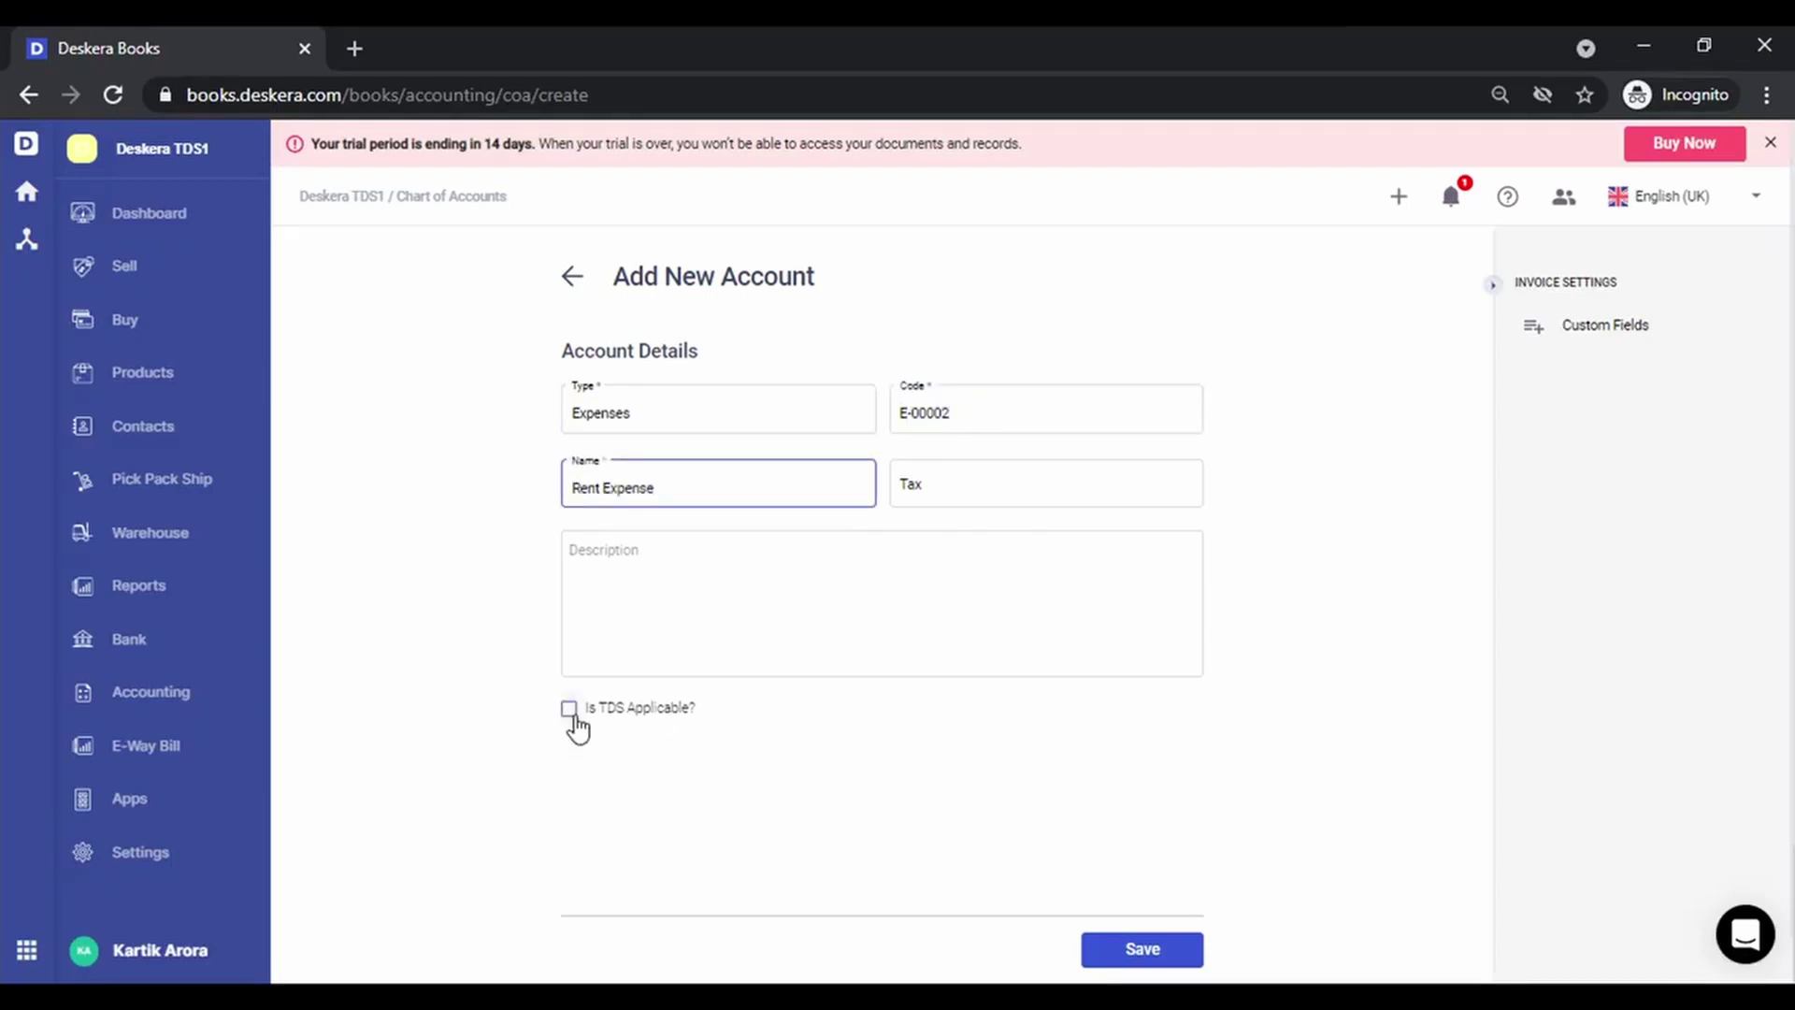
Make the account TDS applicable under the 194I rent nature and save it
click(570, 710)
click(666, 790)
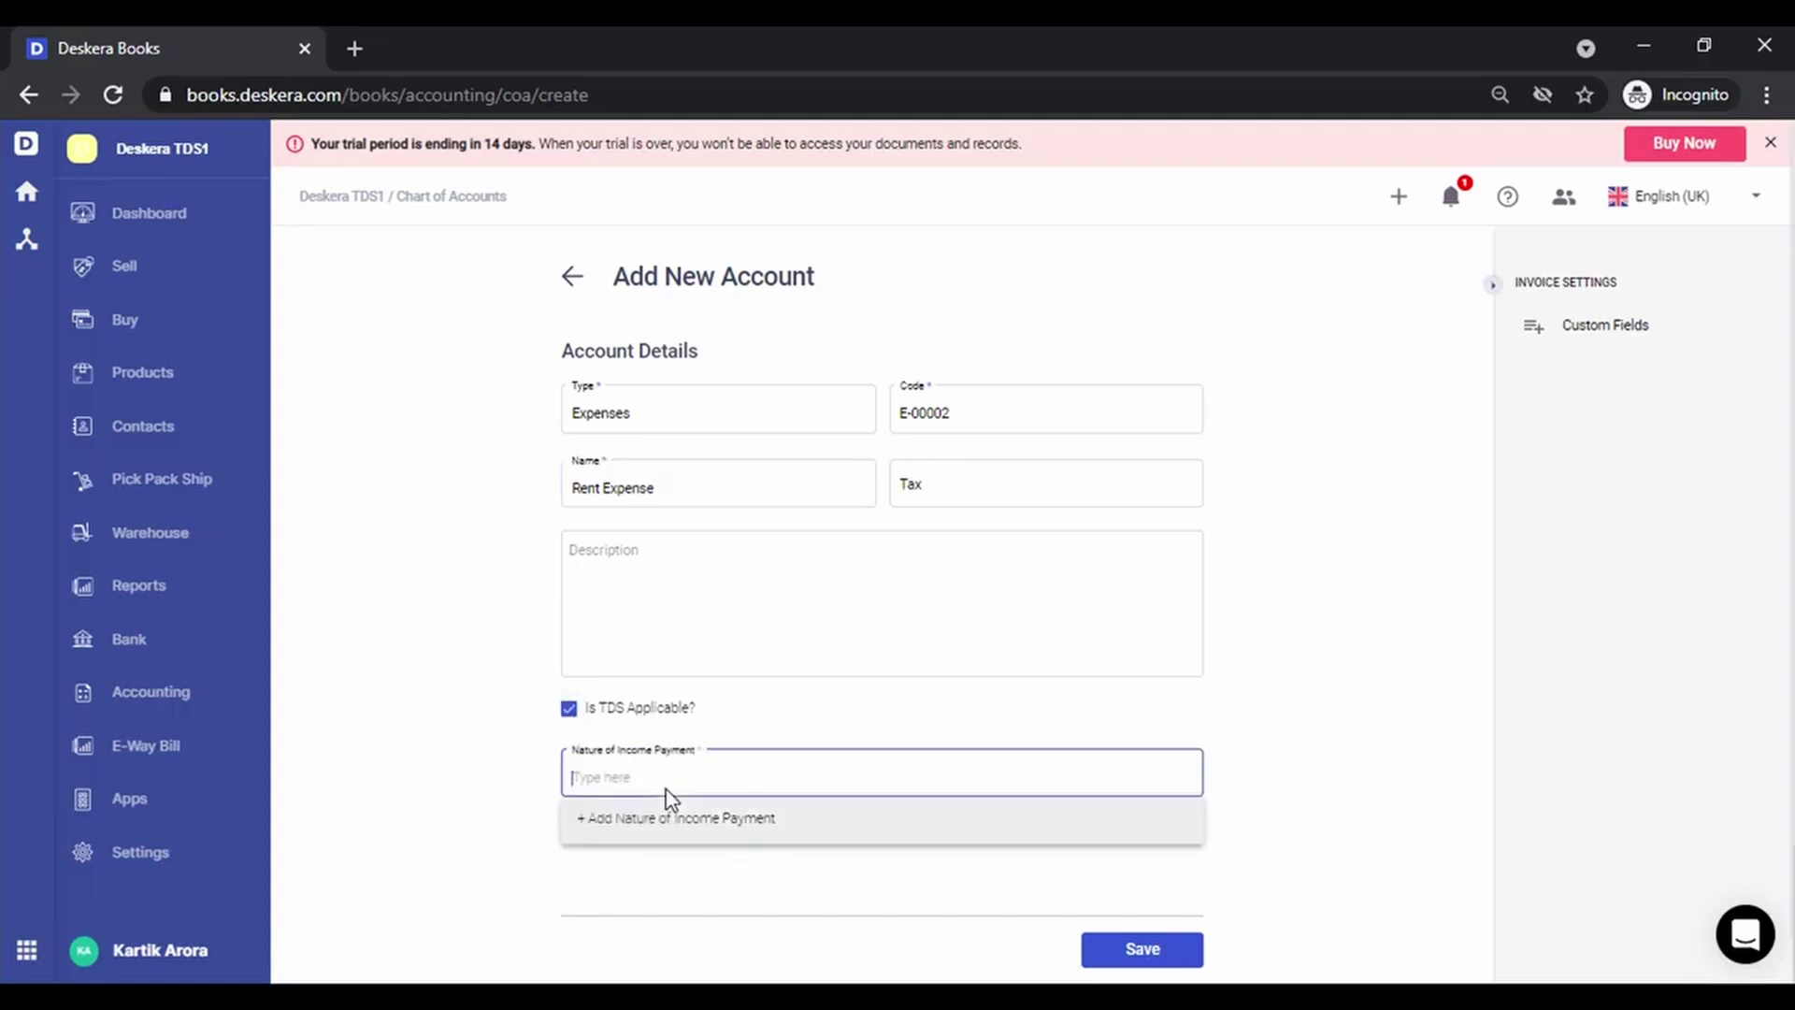
text(194I)
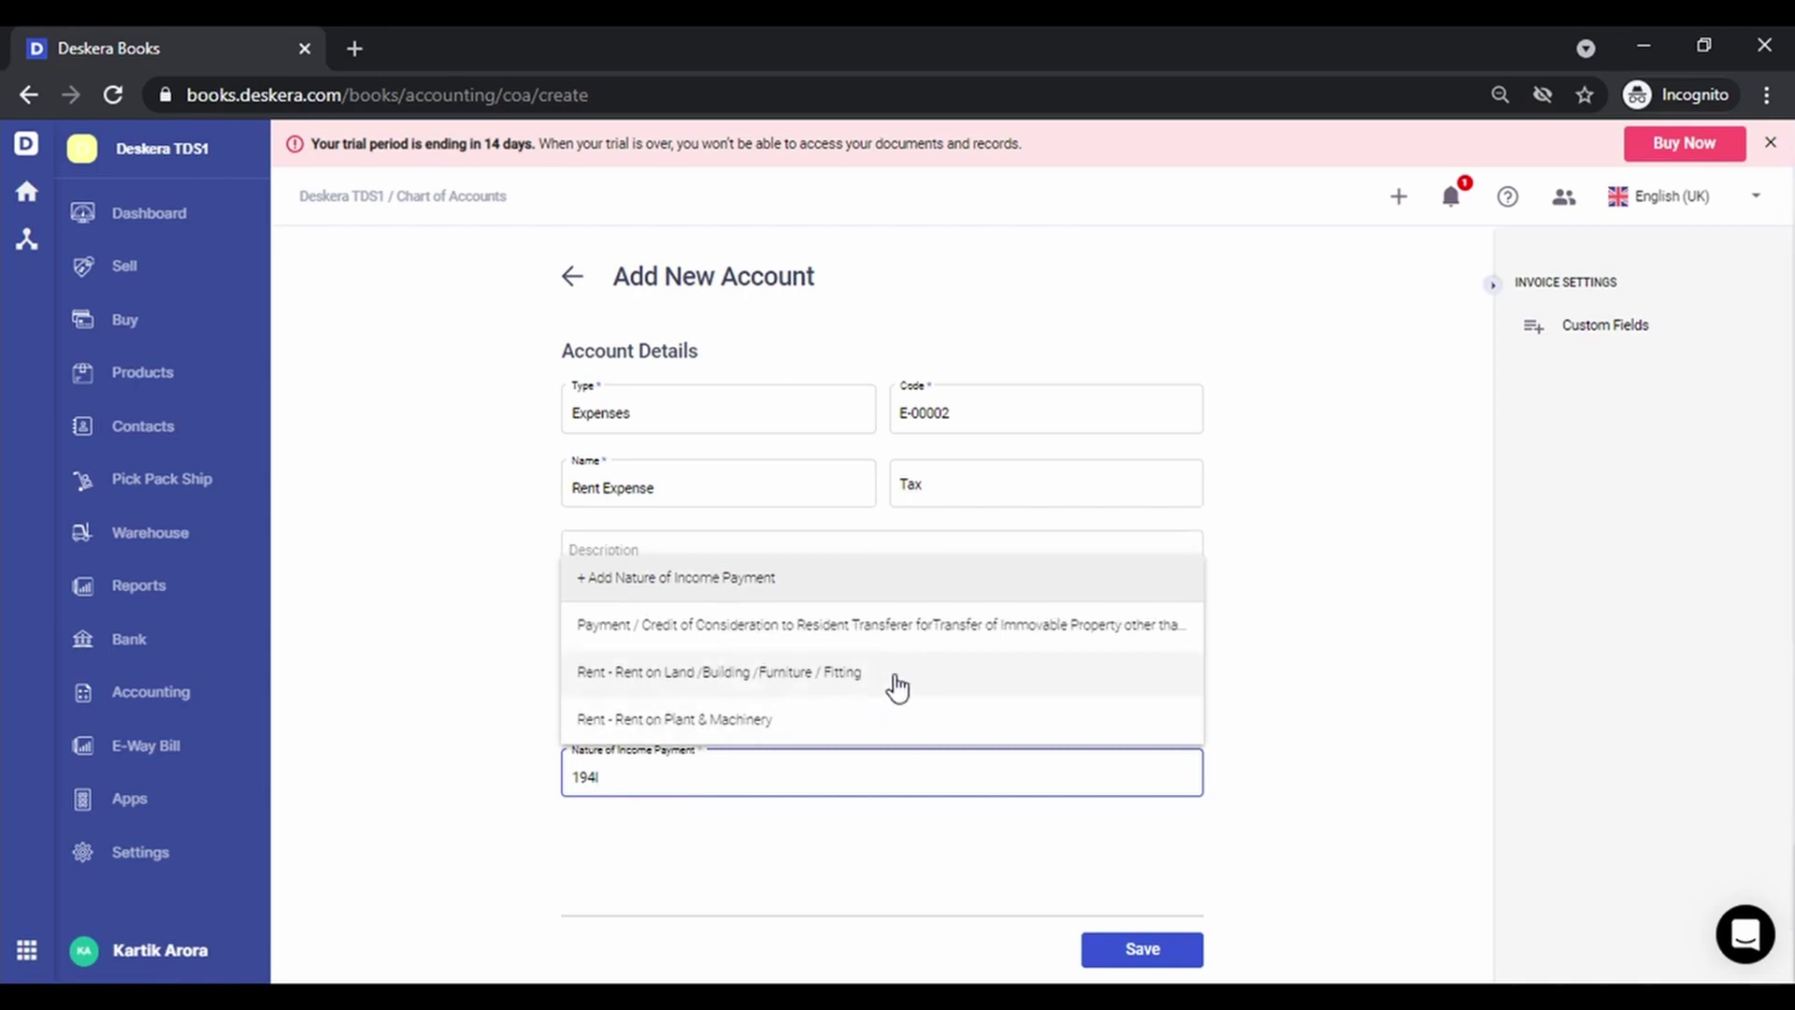
click(896, 685)
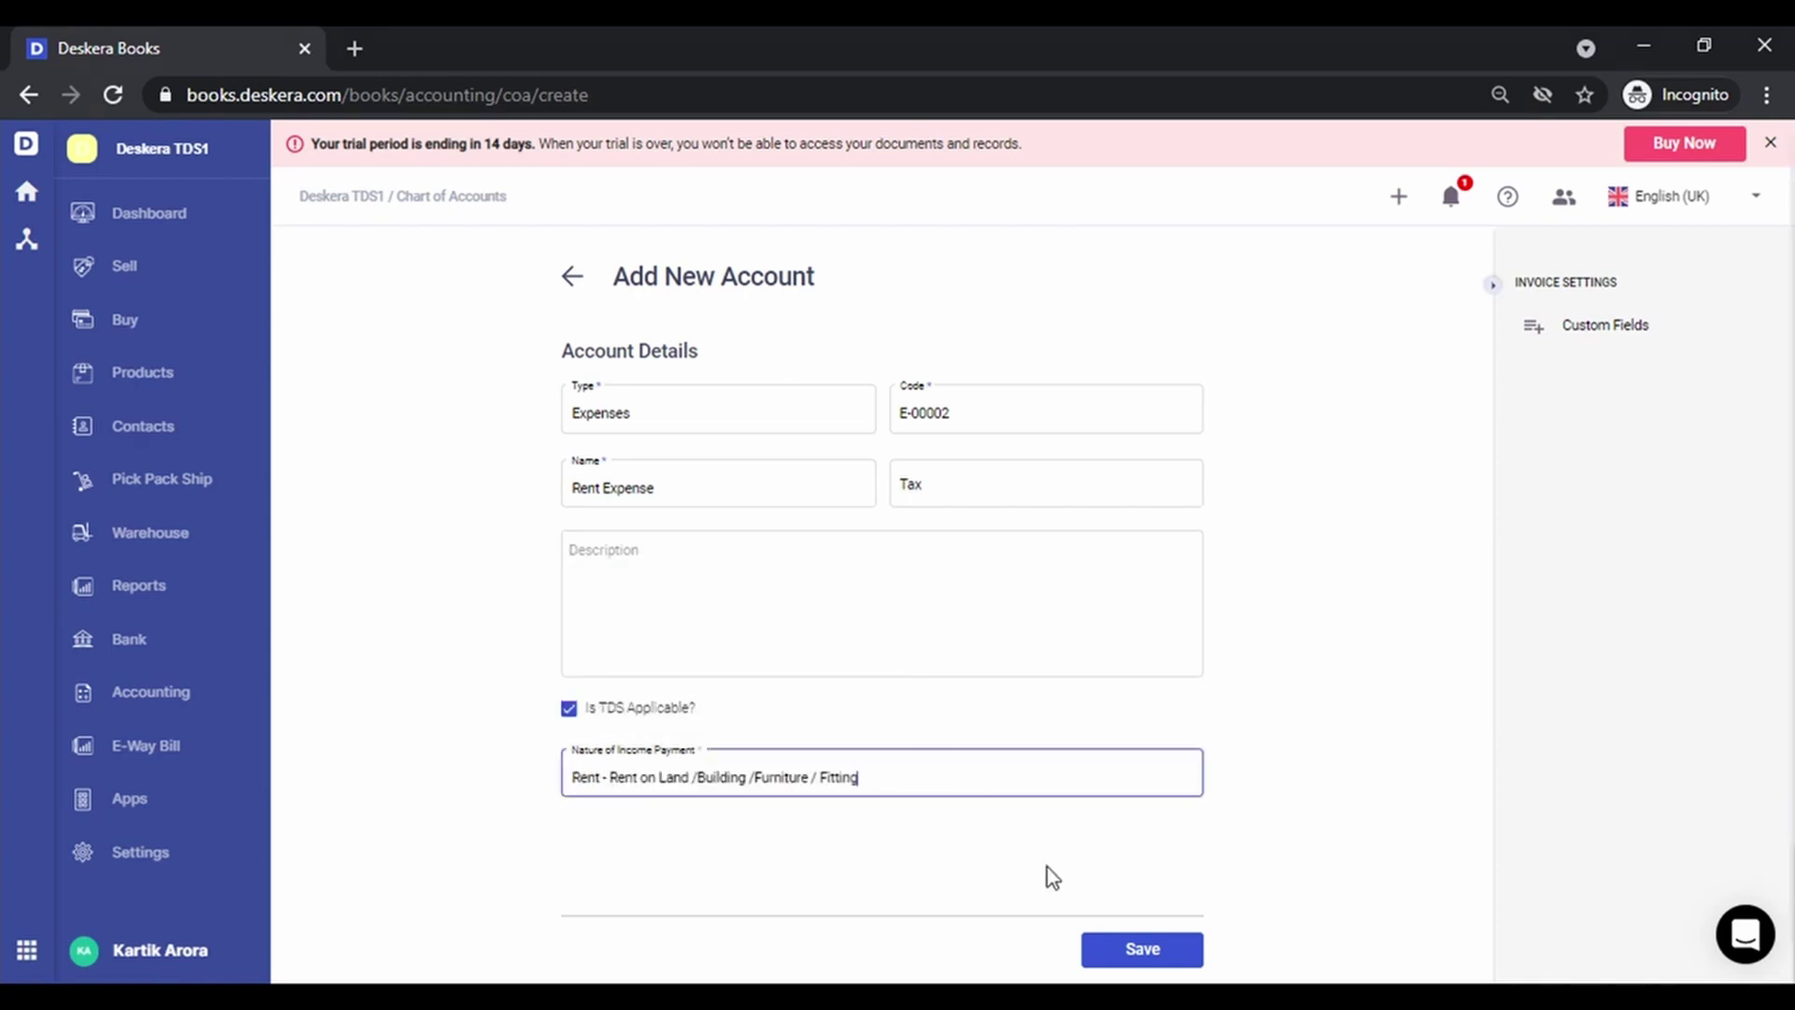
click(1121, 935)
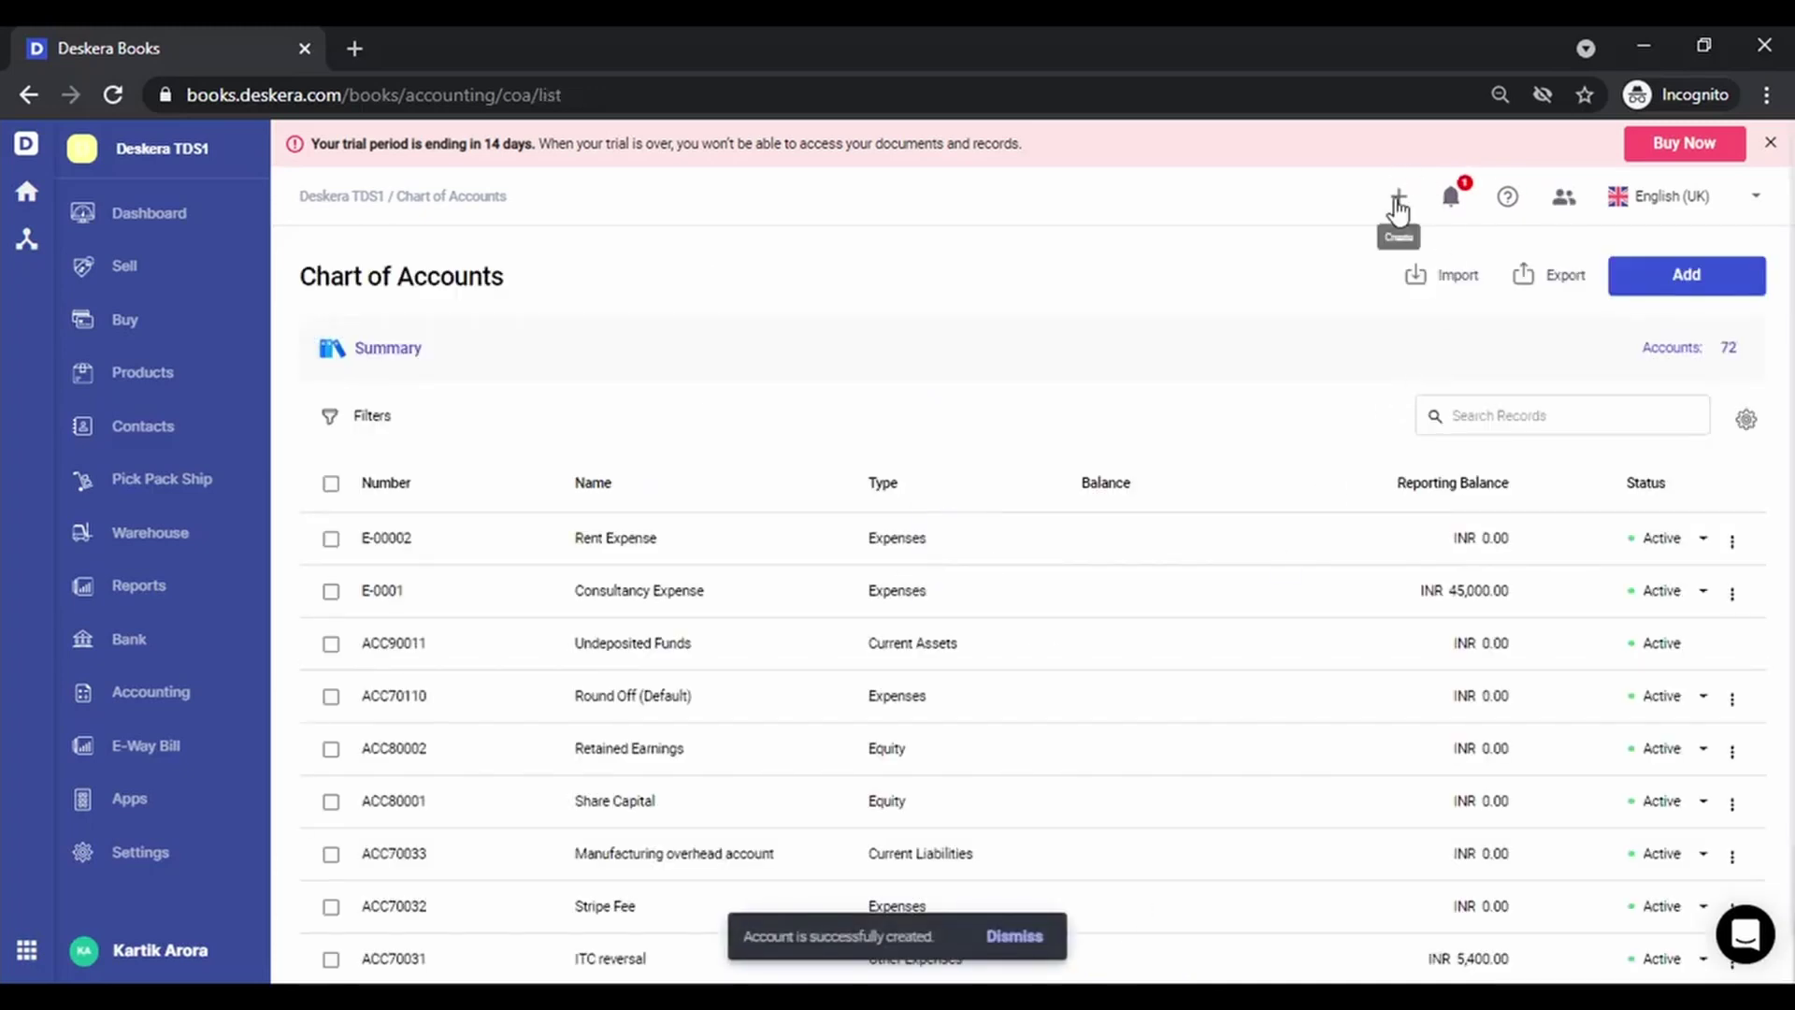
Start a new expense bill with Landlord 1 as the contact
click(1399, 201)
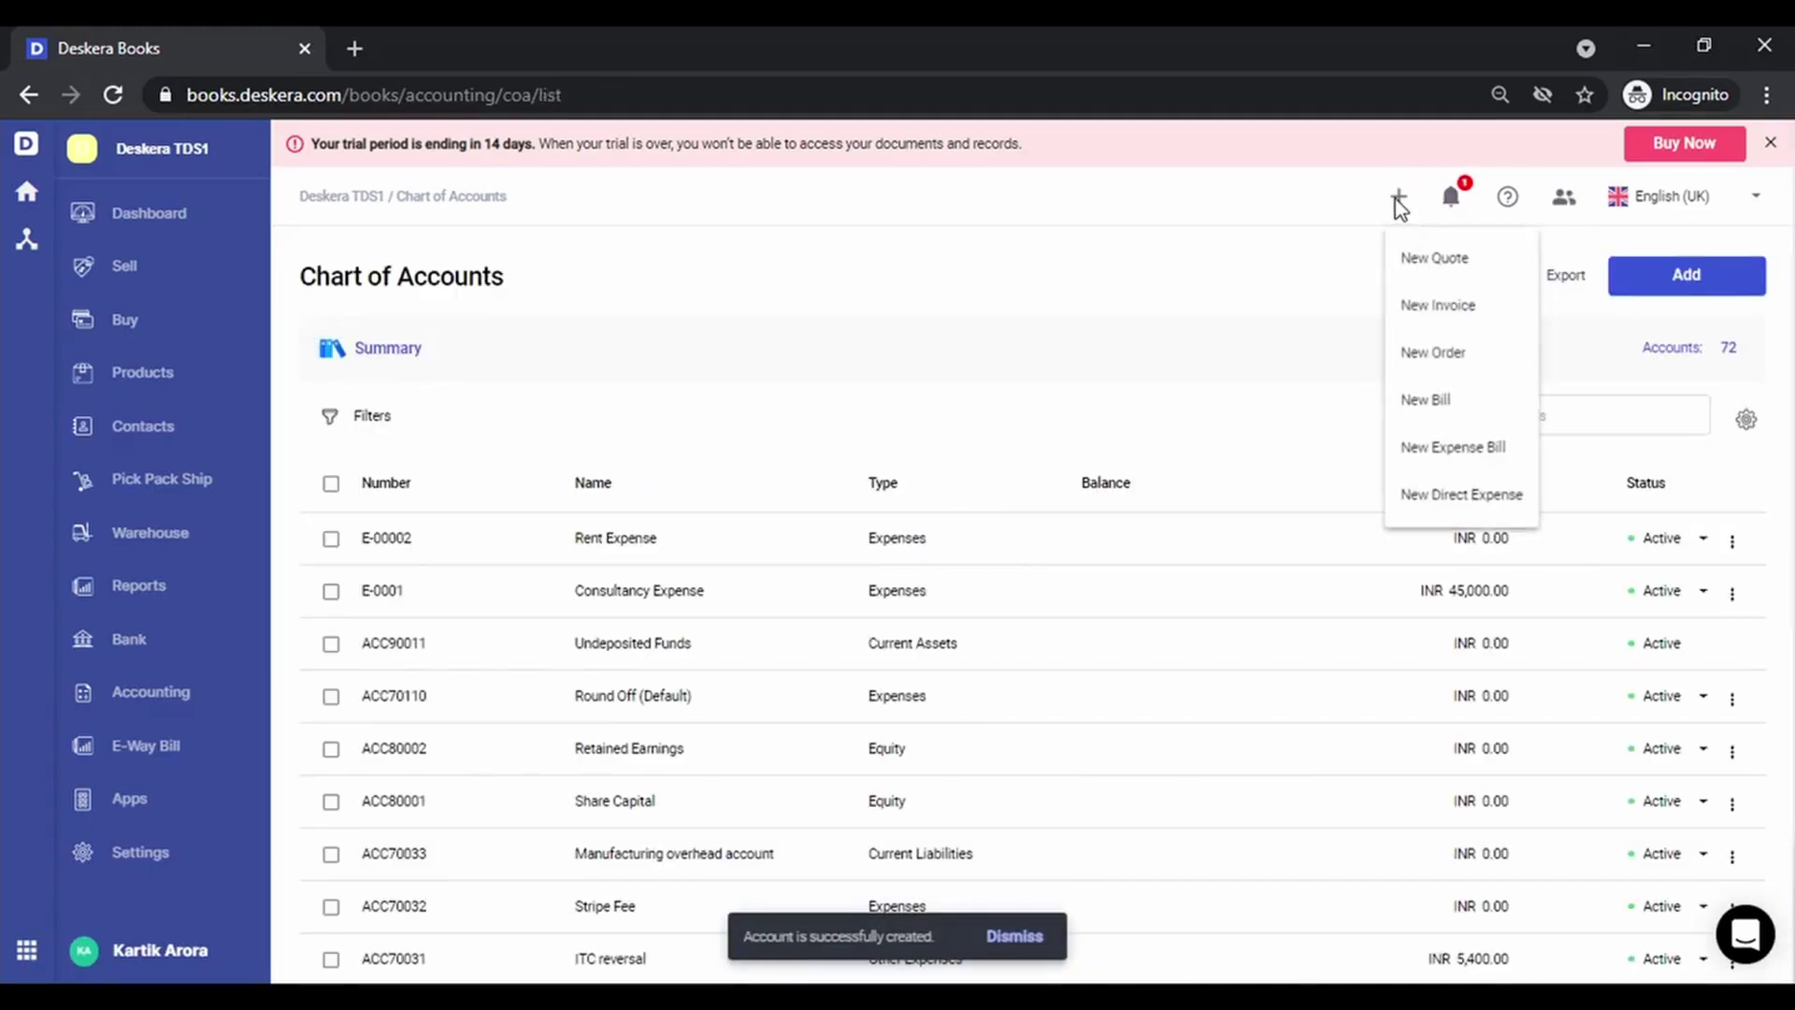
click(1458, 458)
click(641, 535)
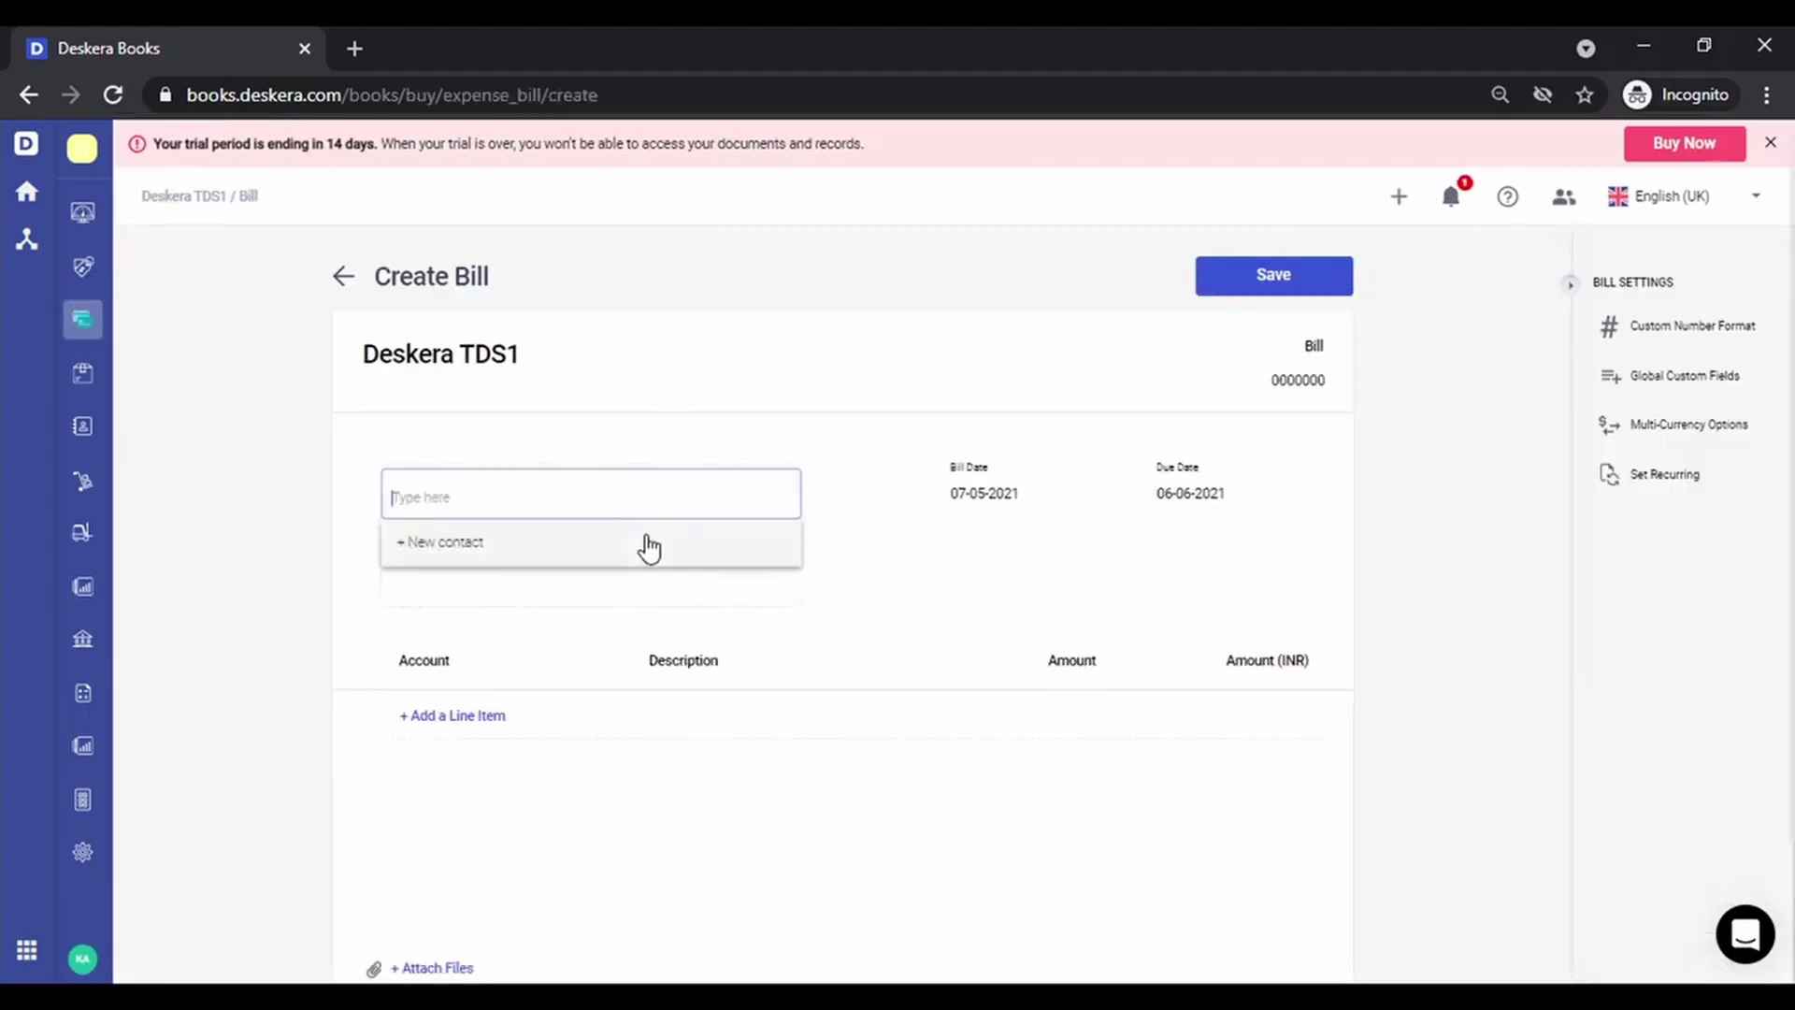
text(la)
key(BackSpace)
key(BackSpace)
key(BackSpace)
text(land)
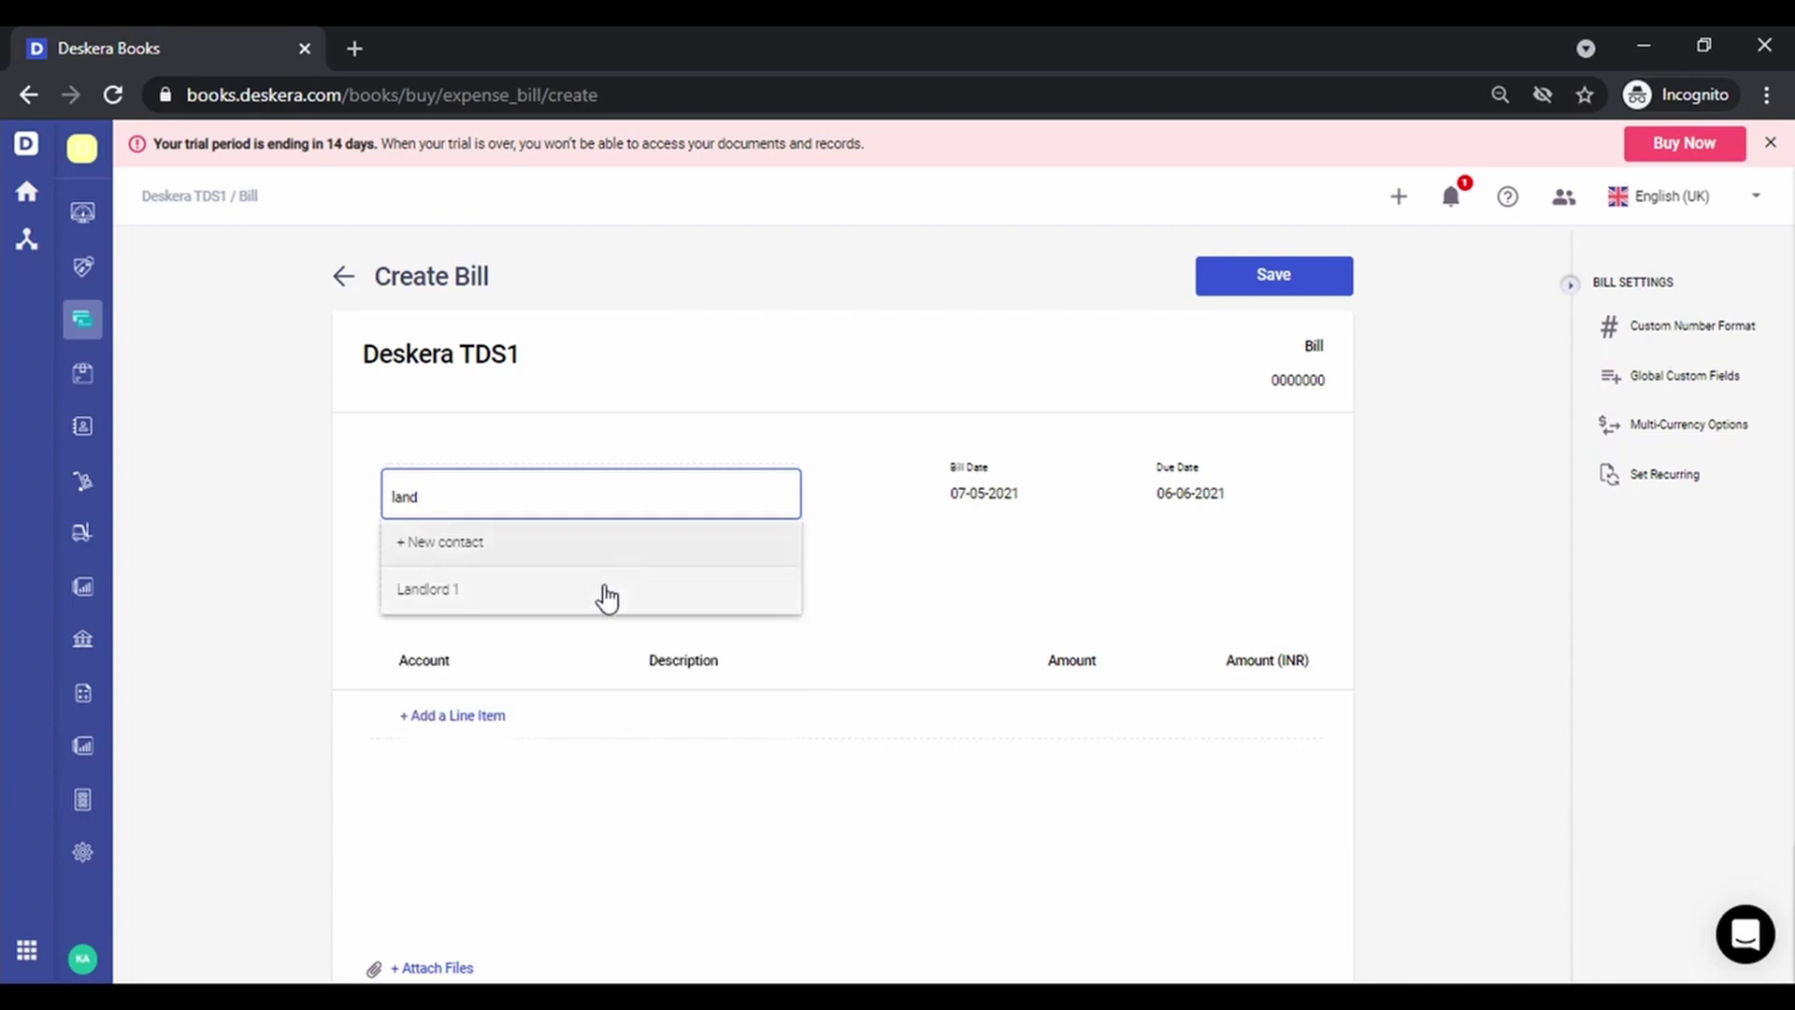
click(606, 591)
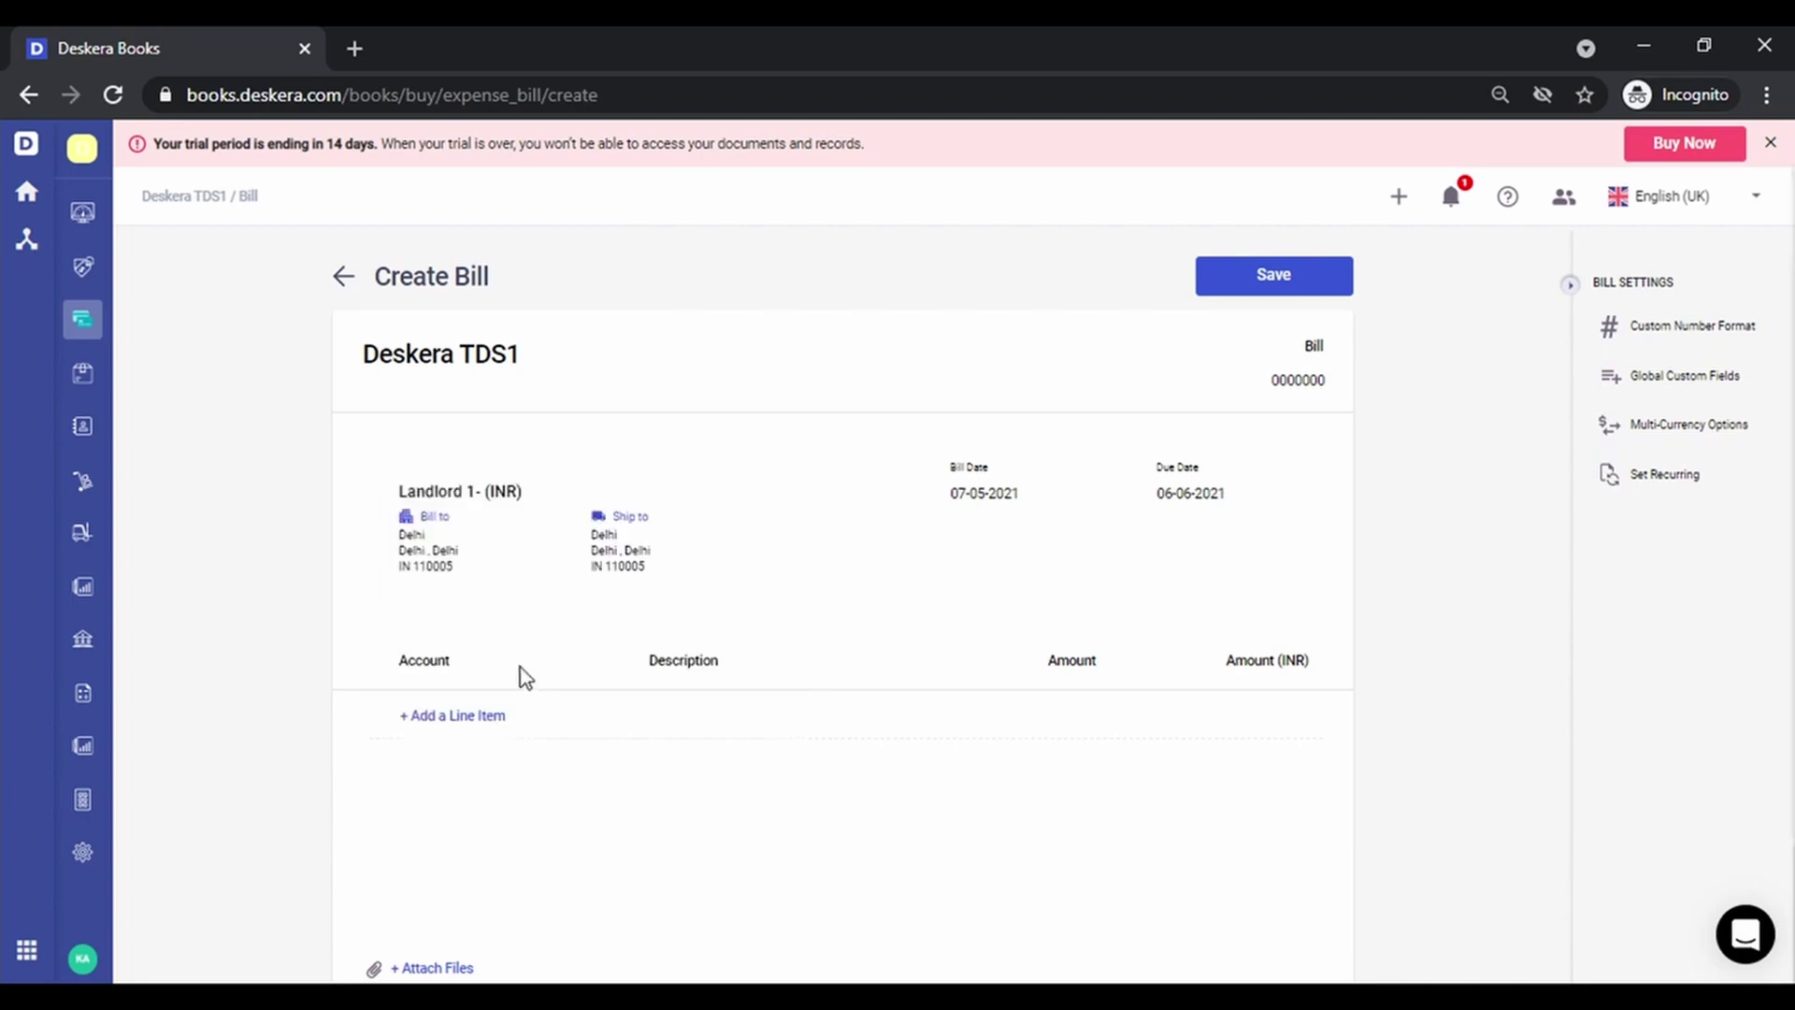
Add a Rent Expenses line of 25,000, then delete that line
click(478, 720)
text(rent)
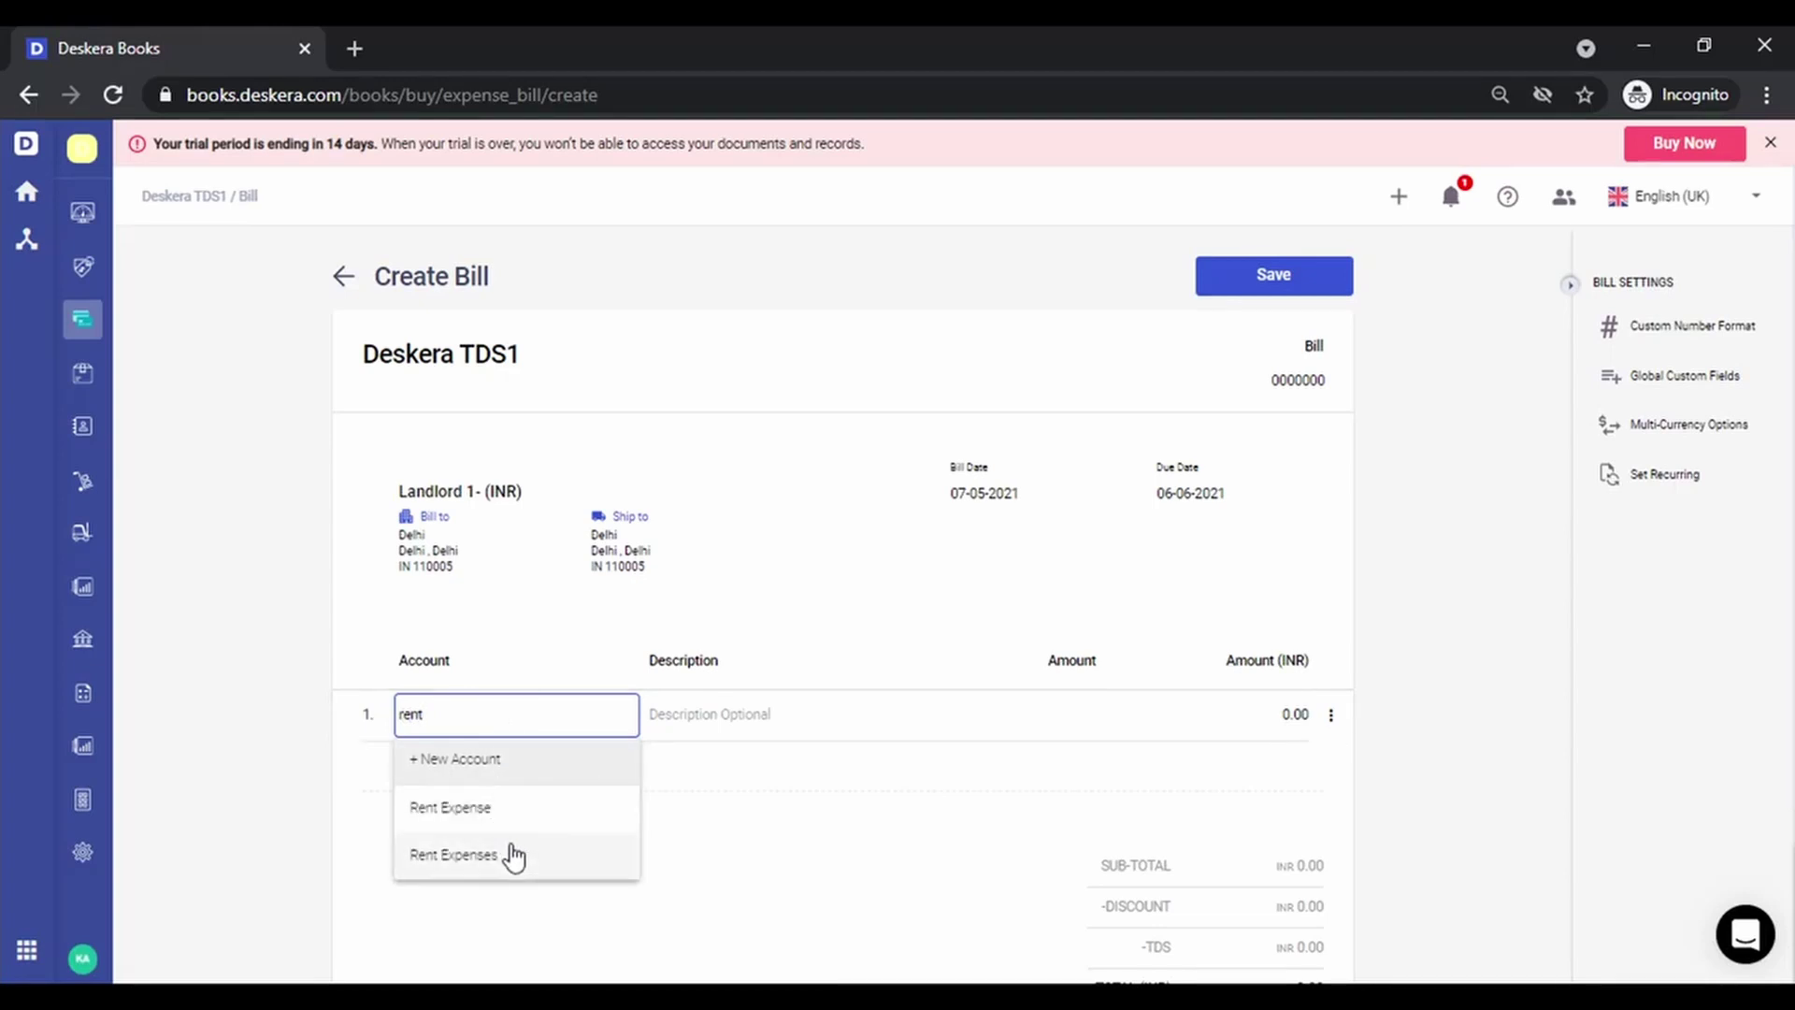
click(519, 858)
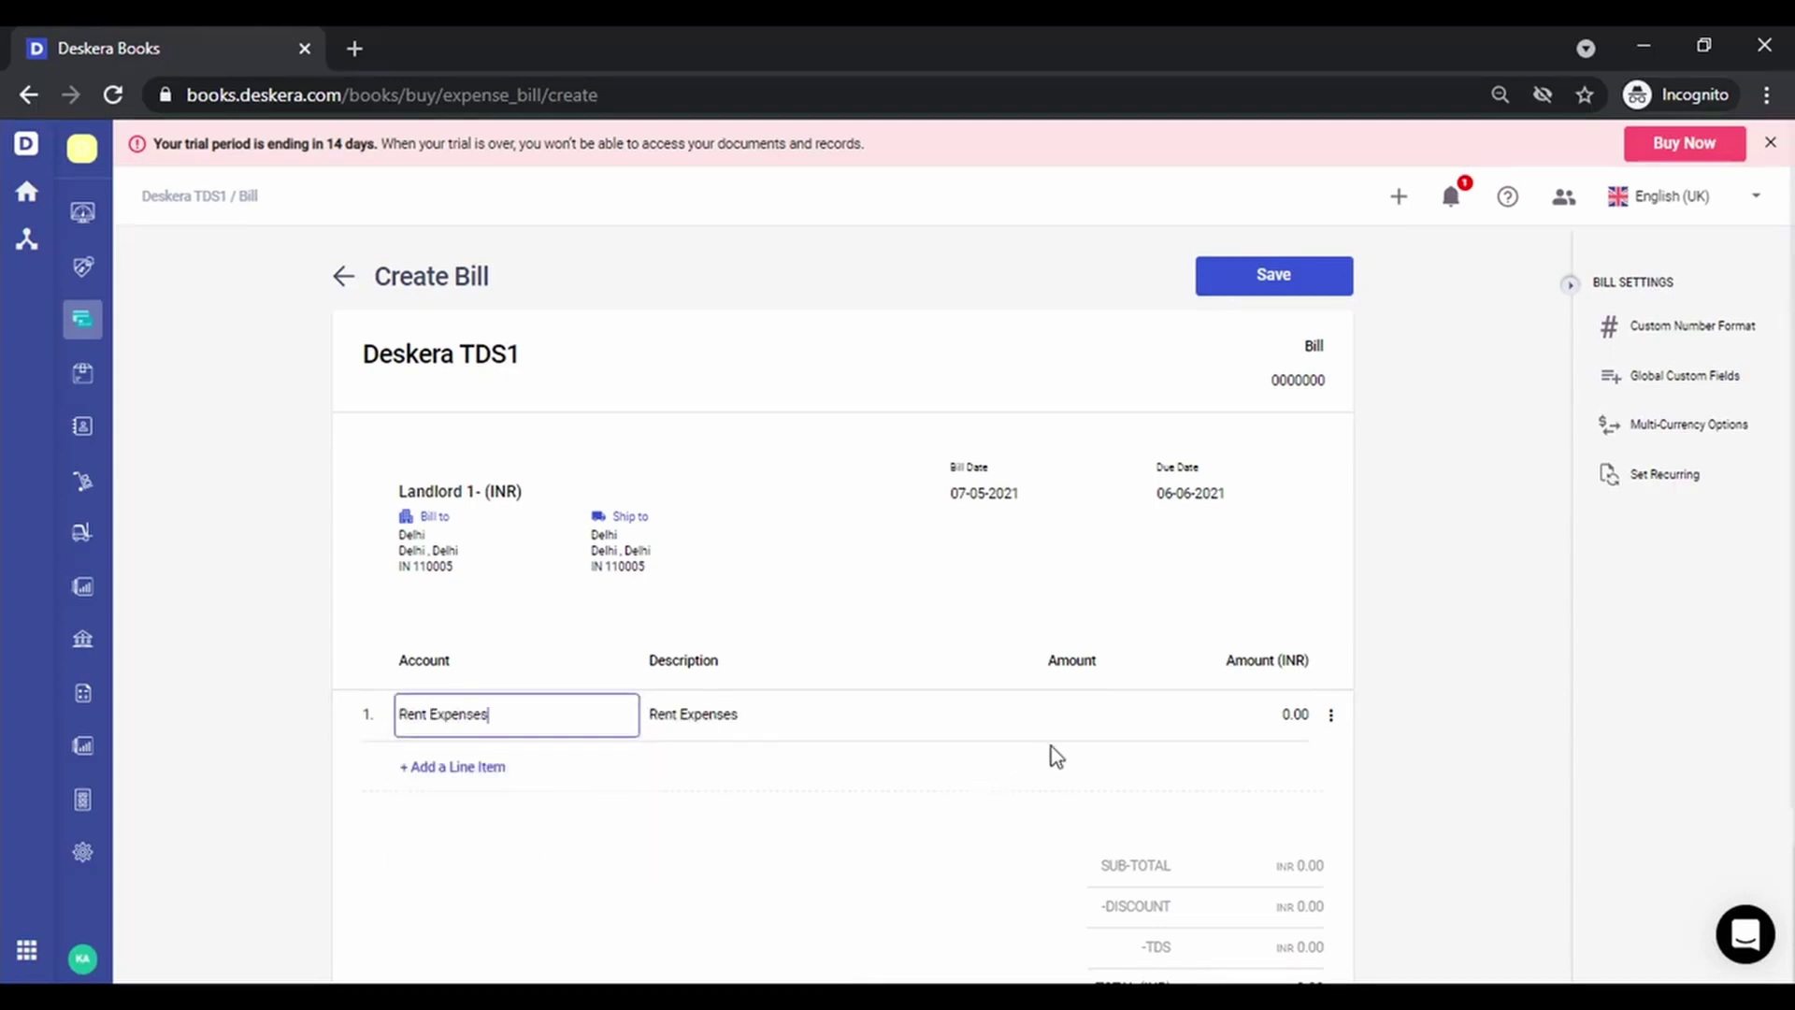
click(1087, 715)
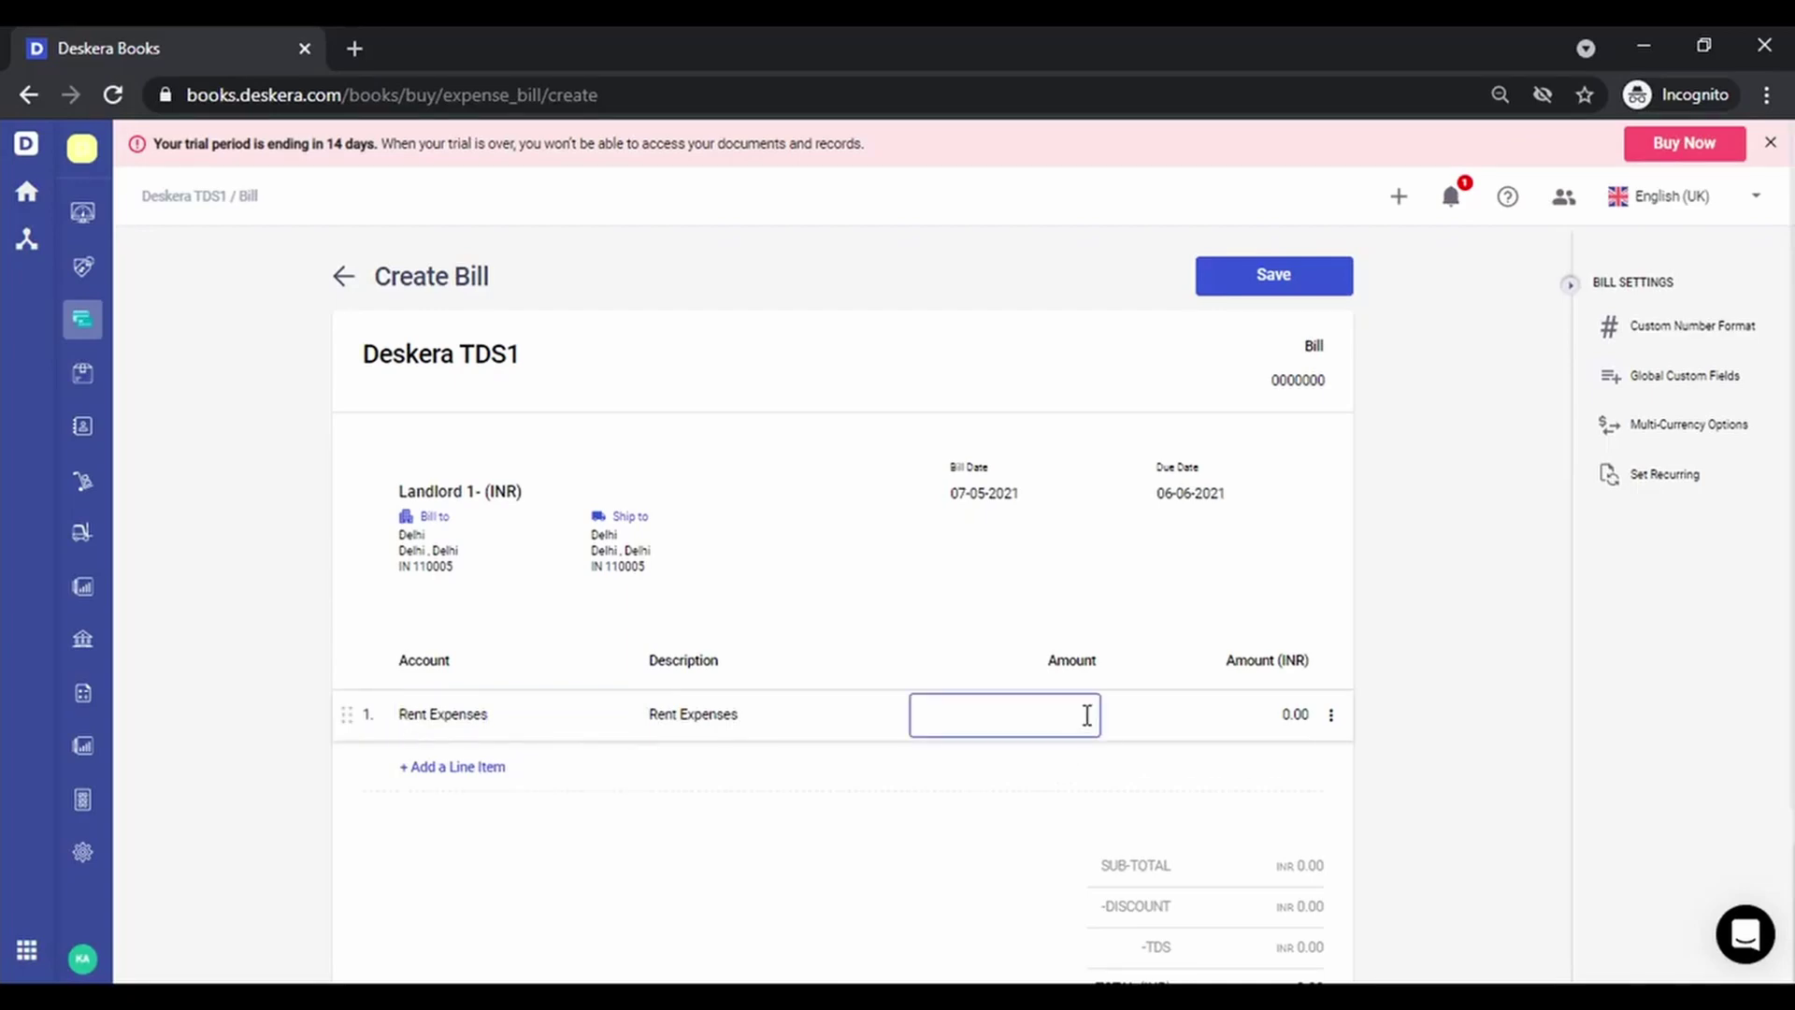
text(25,000)
click(1550, 761)
click(1332, 715)
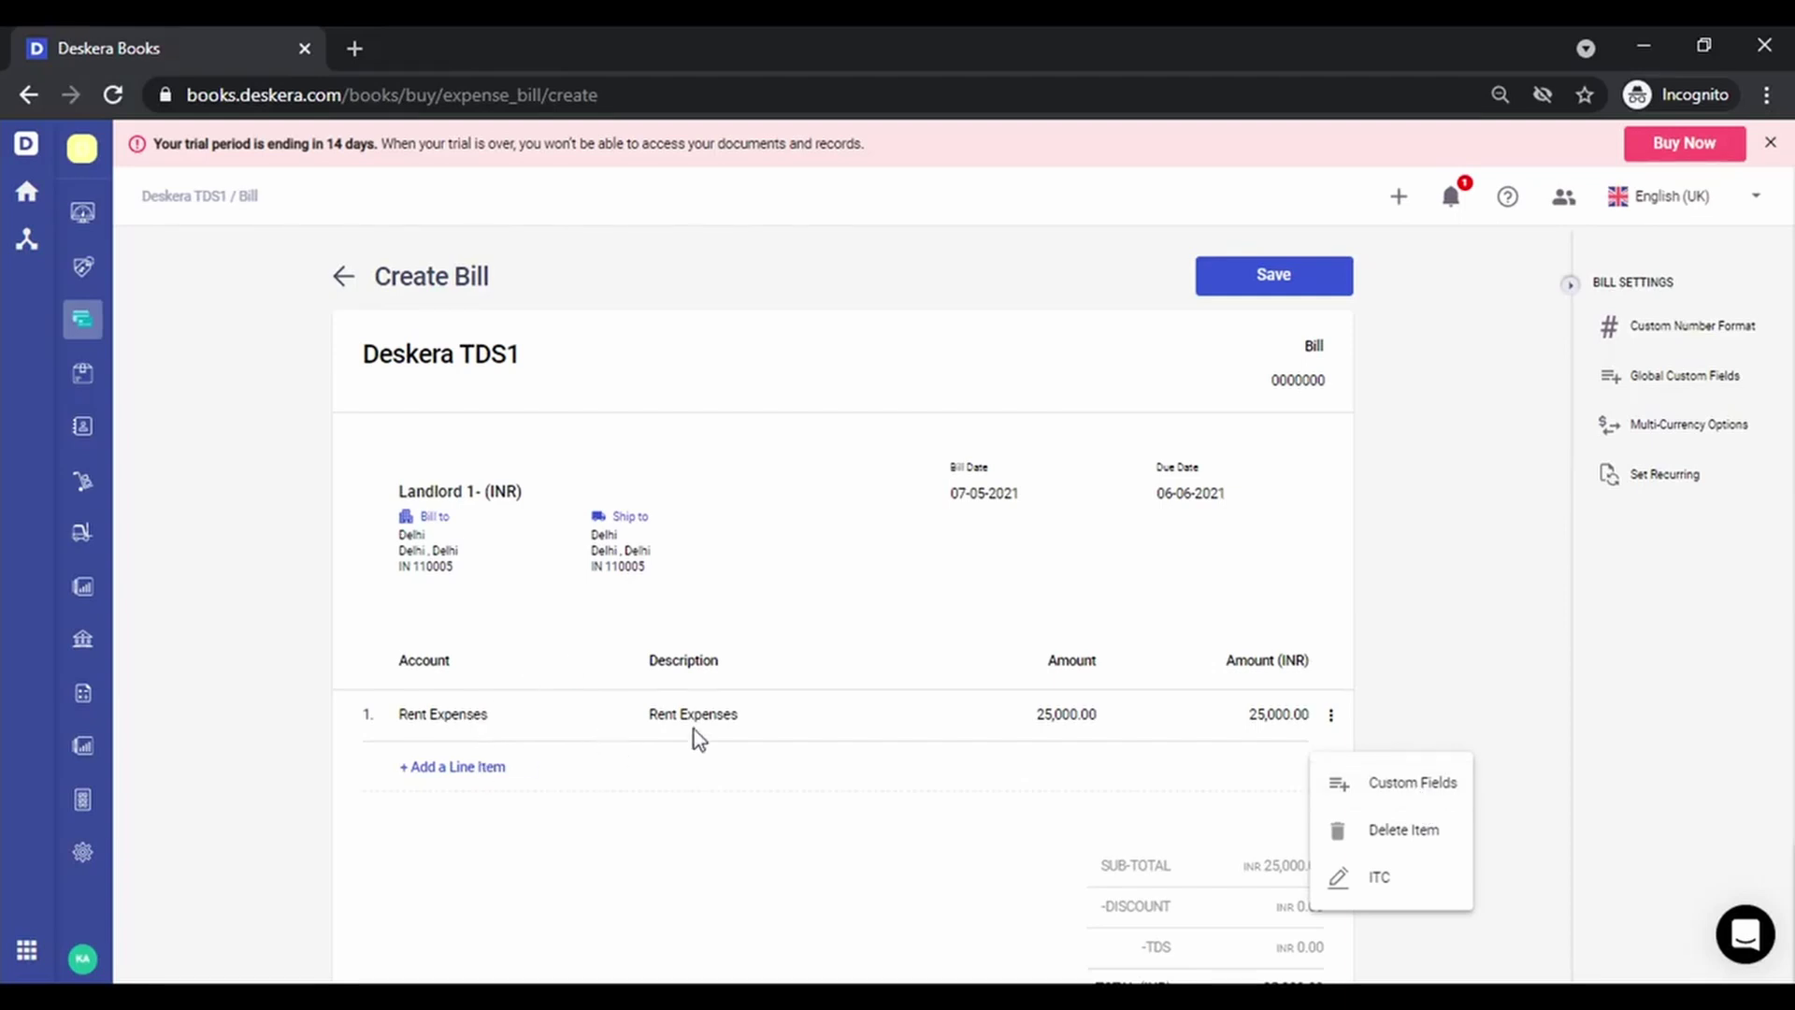
click(1094, 806)
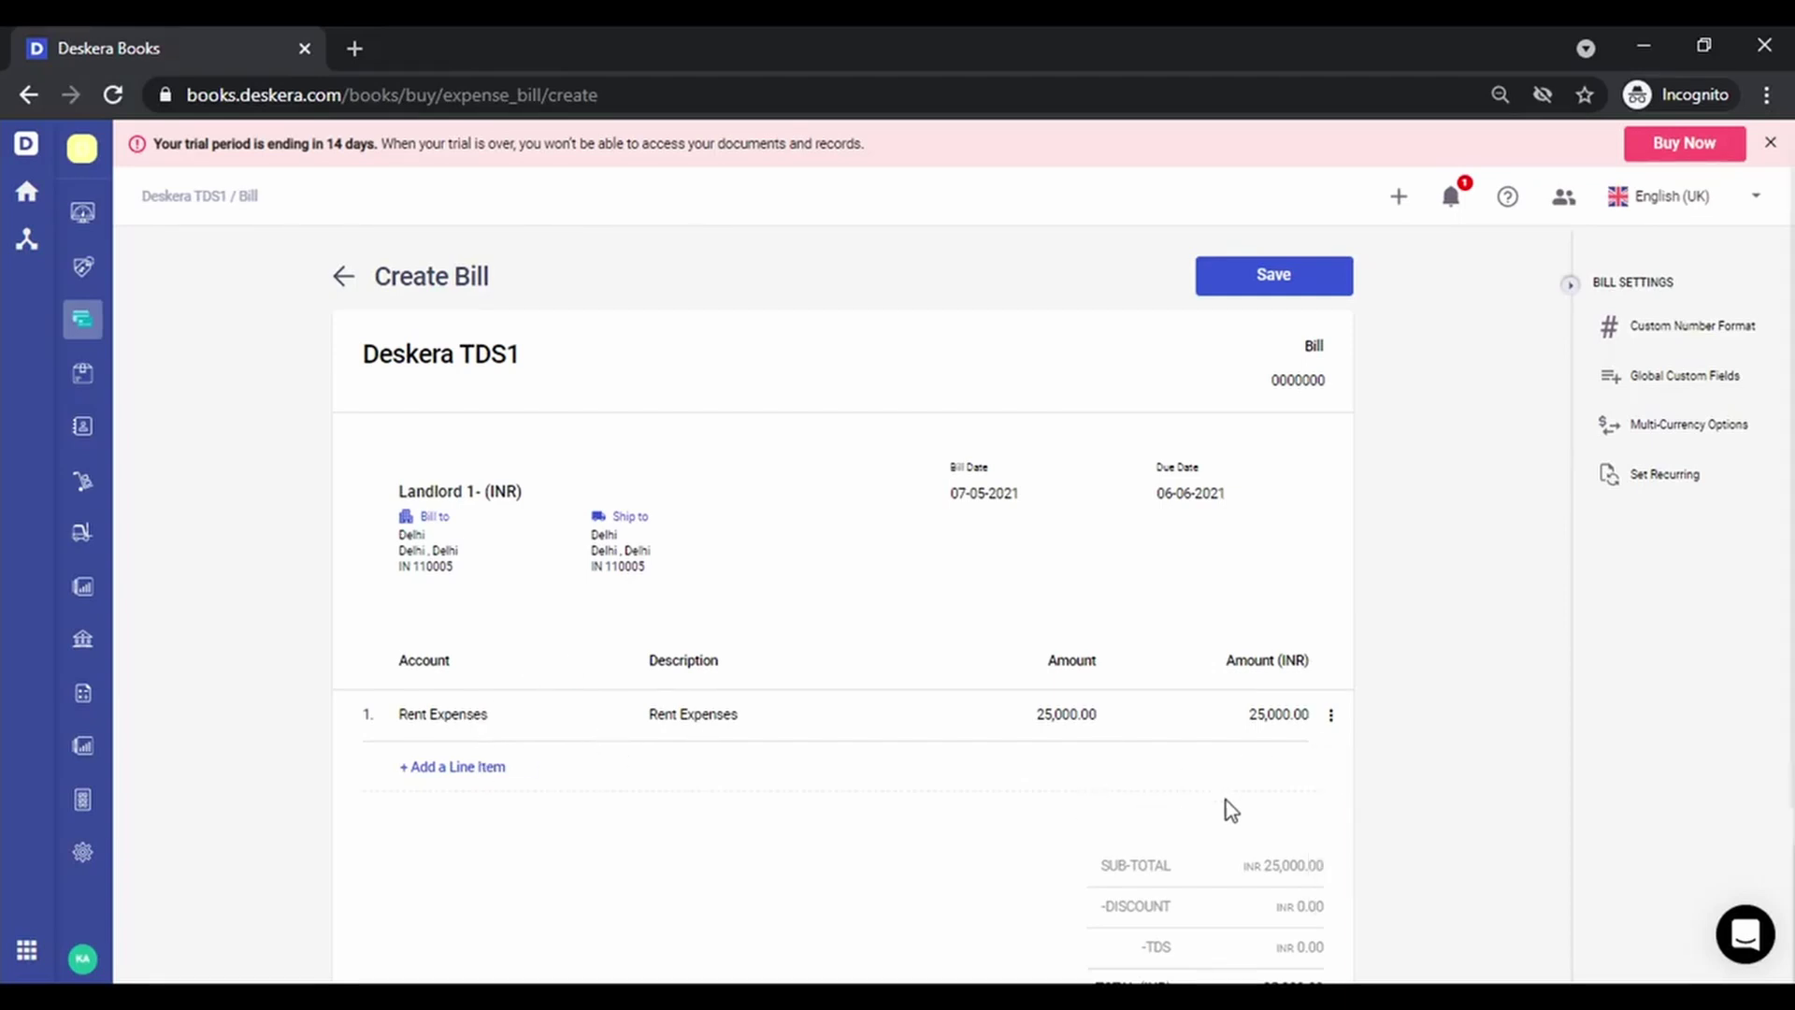
click(1331, 716)
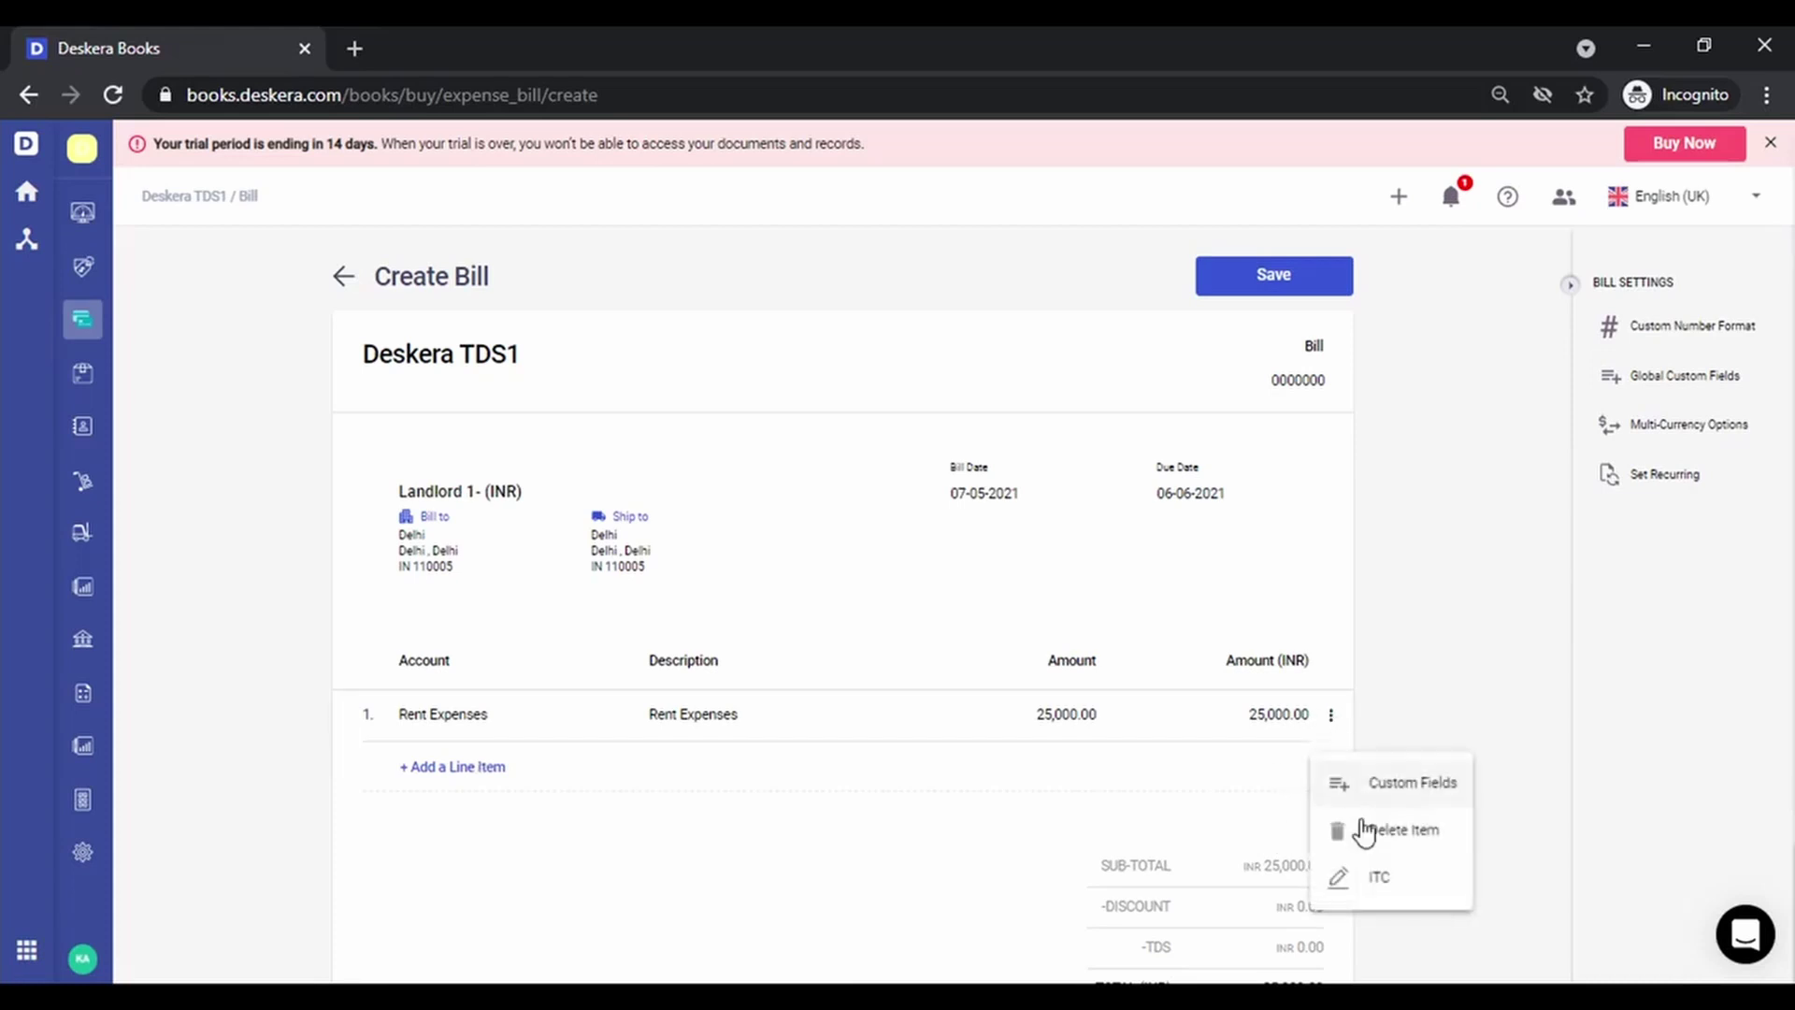
click(1409, 831)
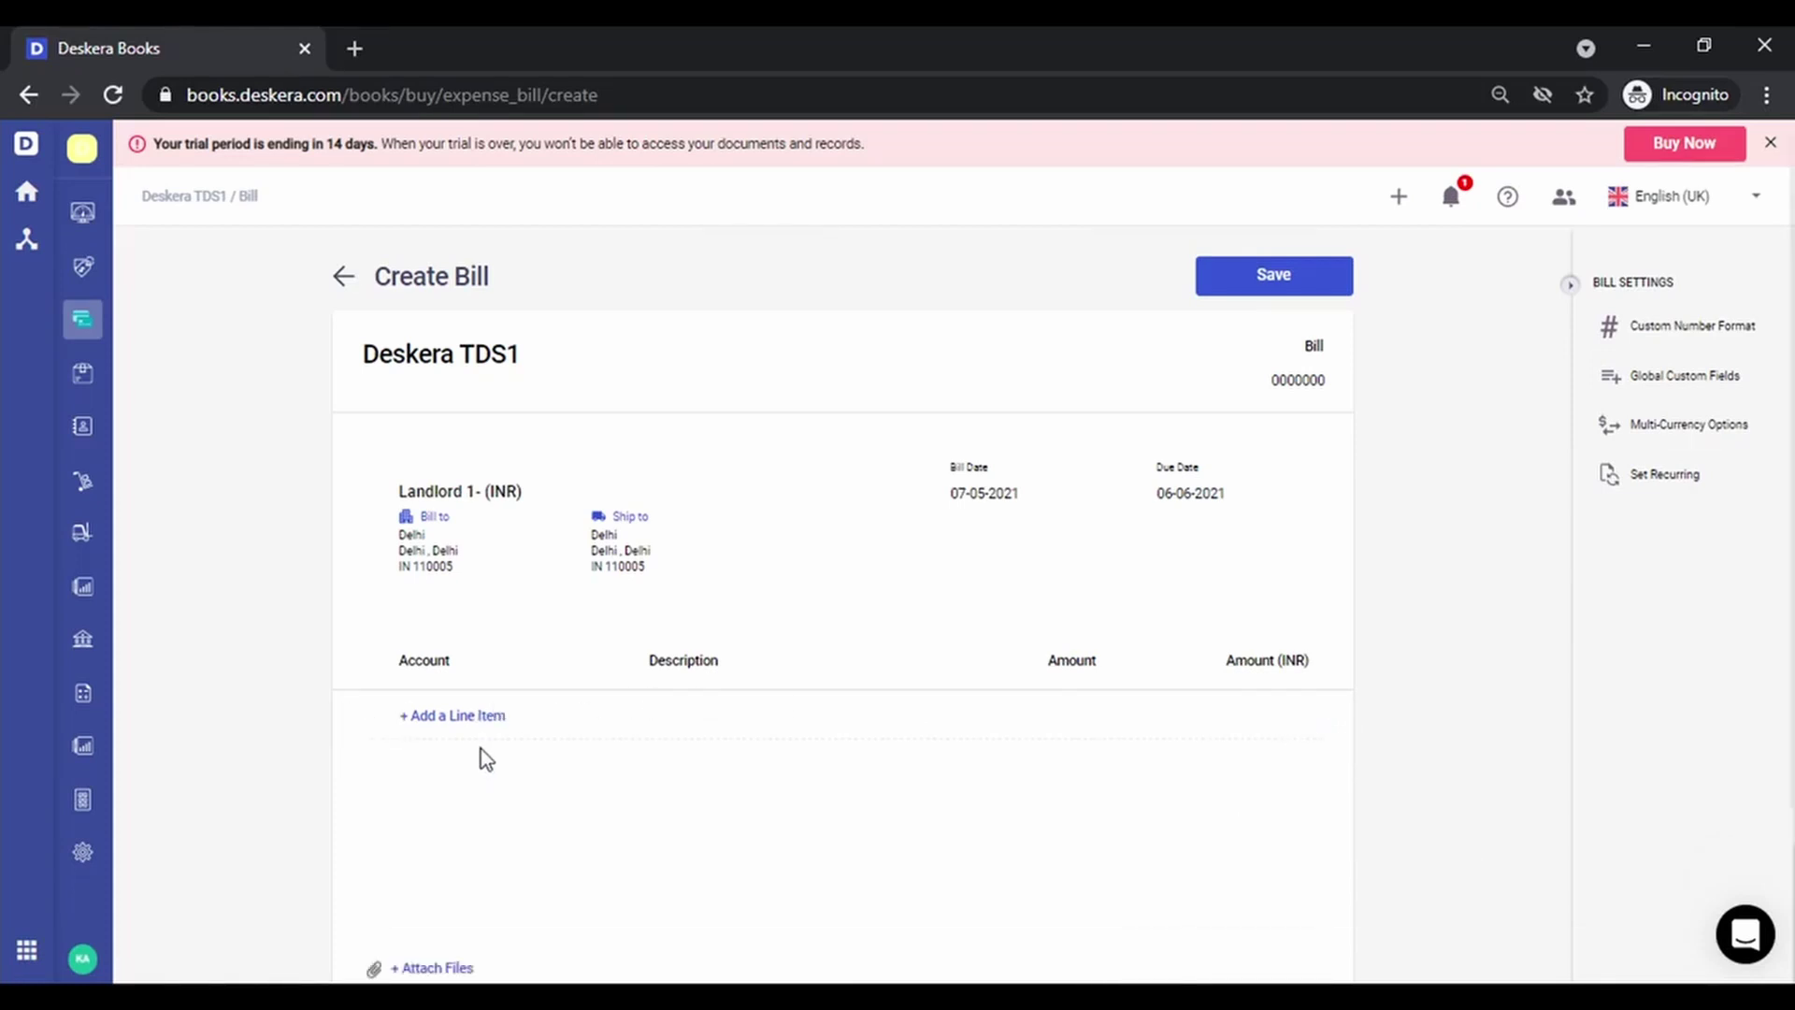
Re-add a single Rent Expense line with an amount of 25,000
click(472, 722)
text(r)
key(BackSpace)
text(nt)
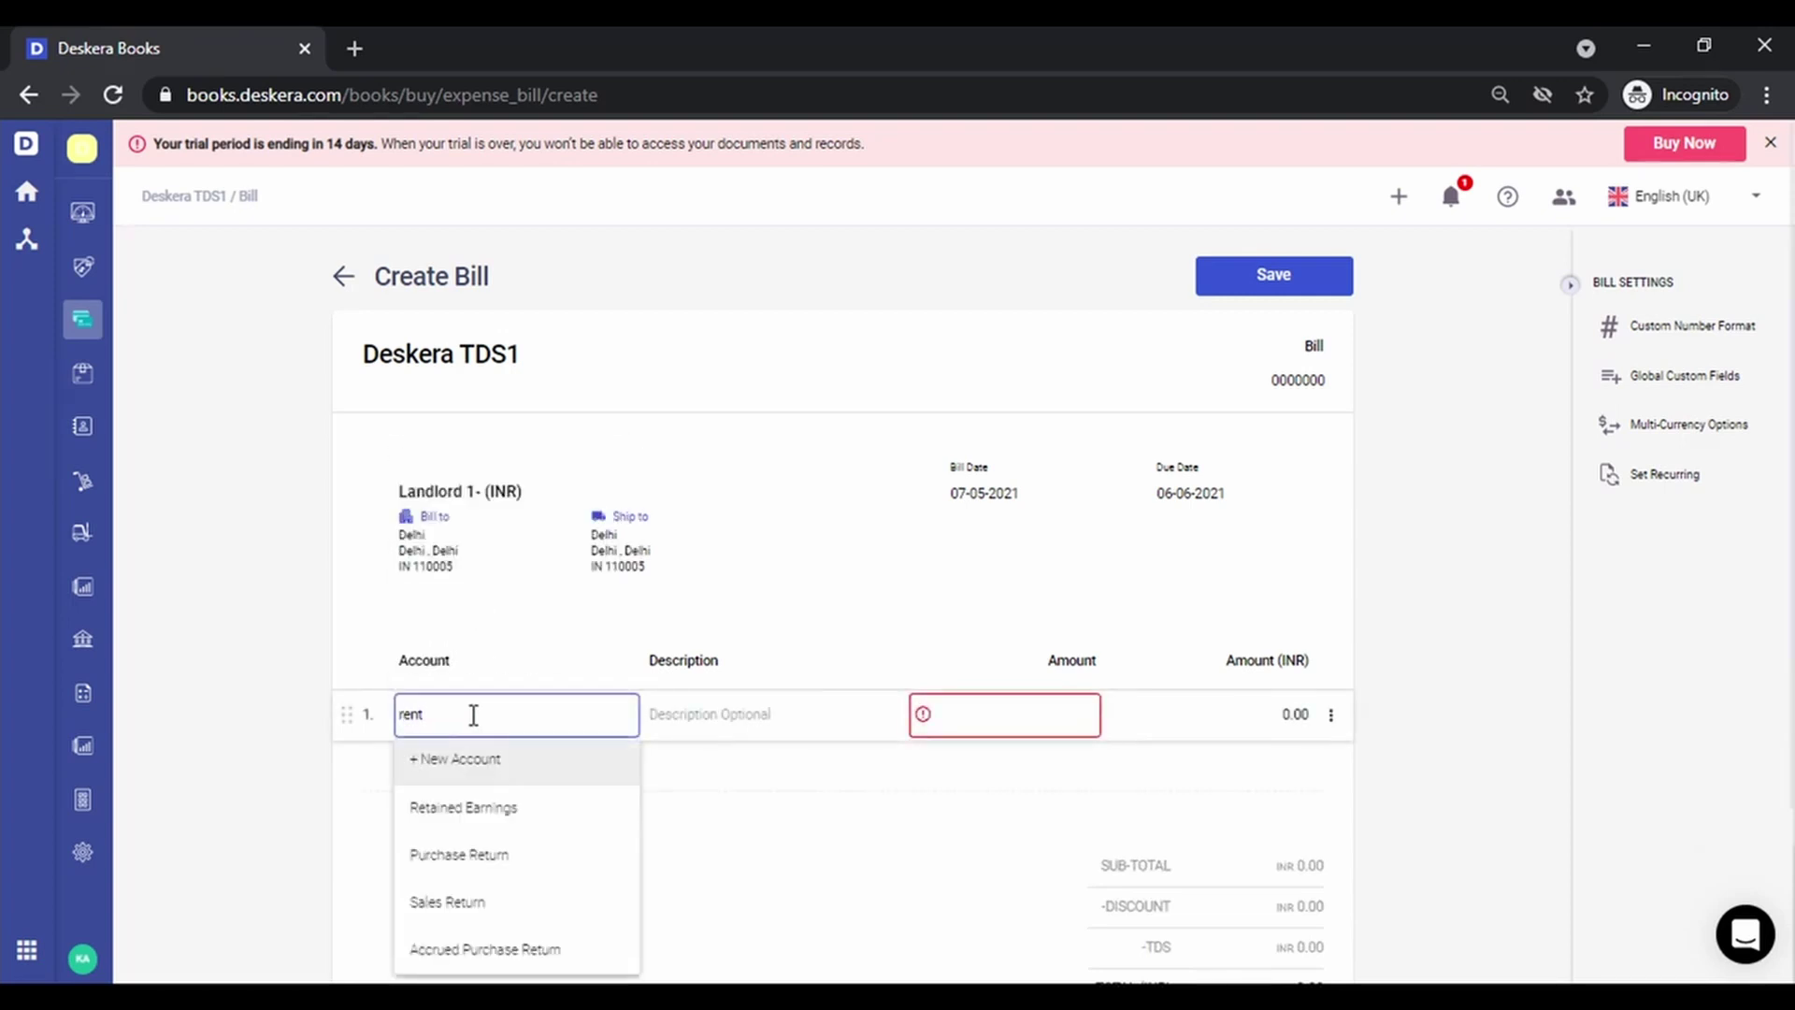
click(509, 813)
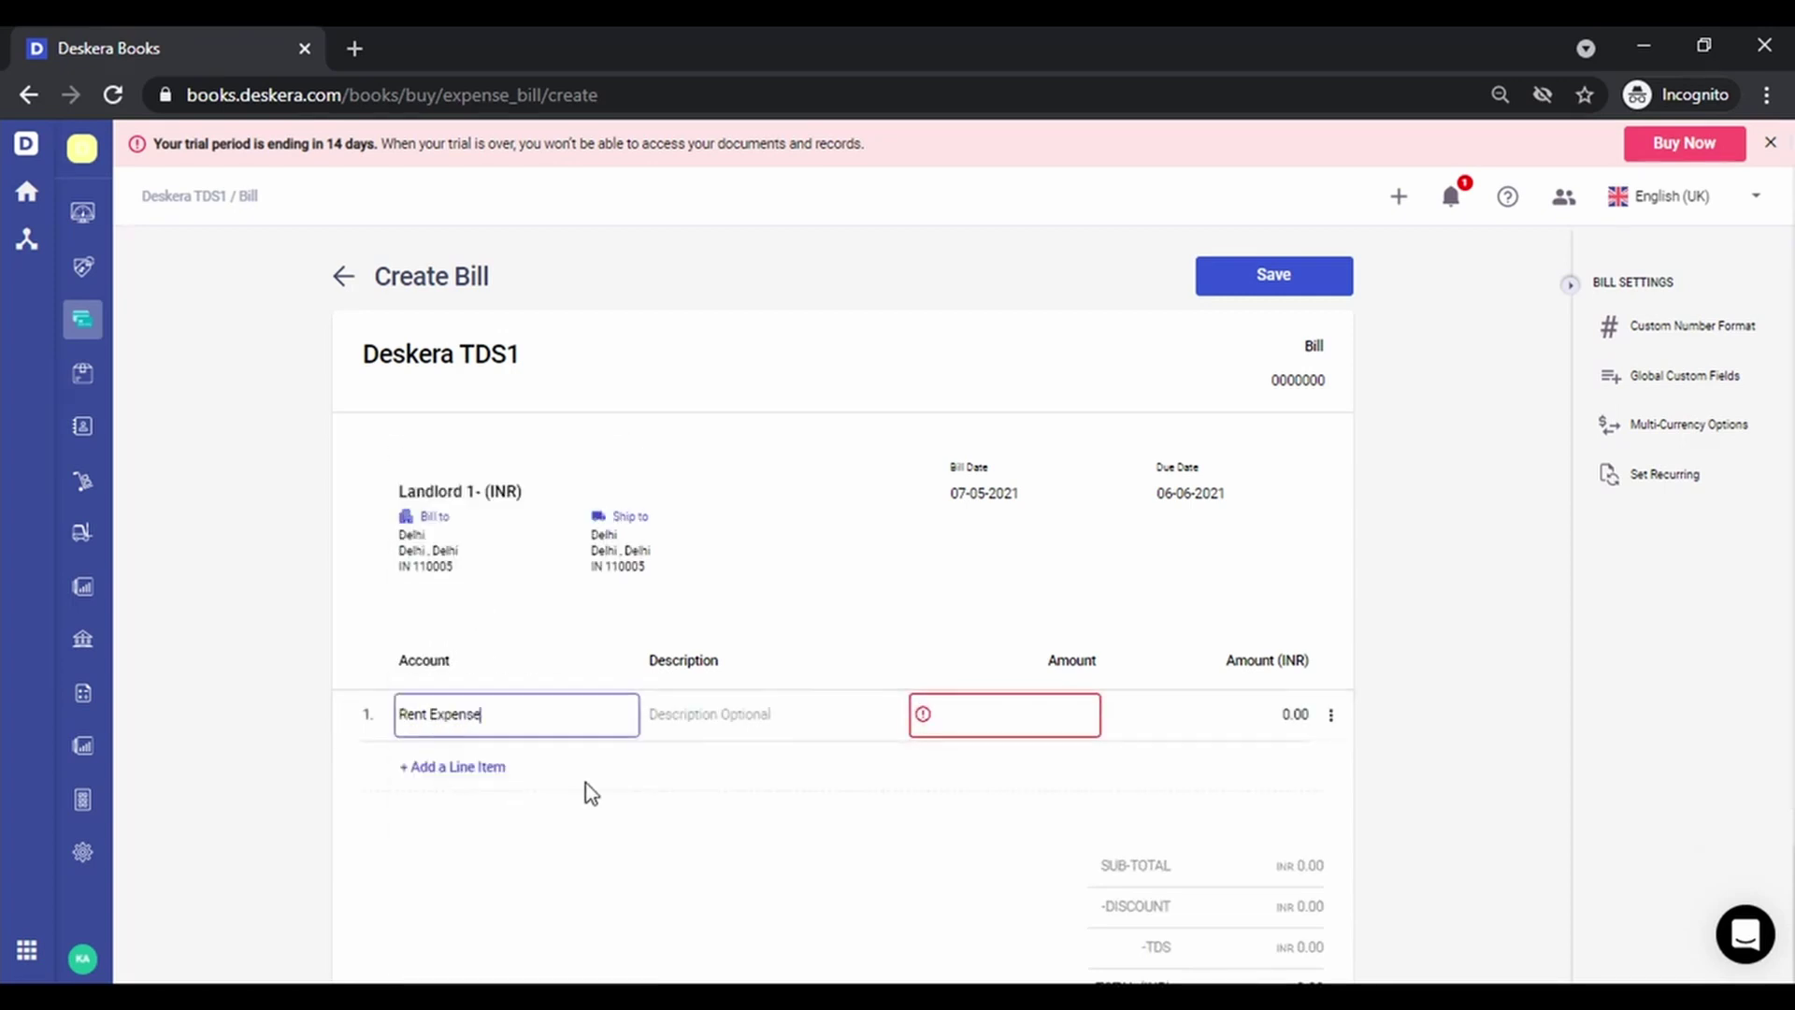
click(1057, 715)
text(25000)
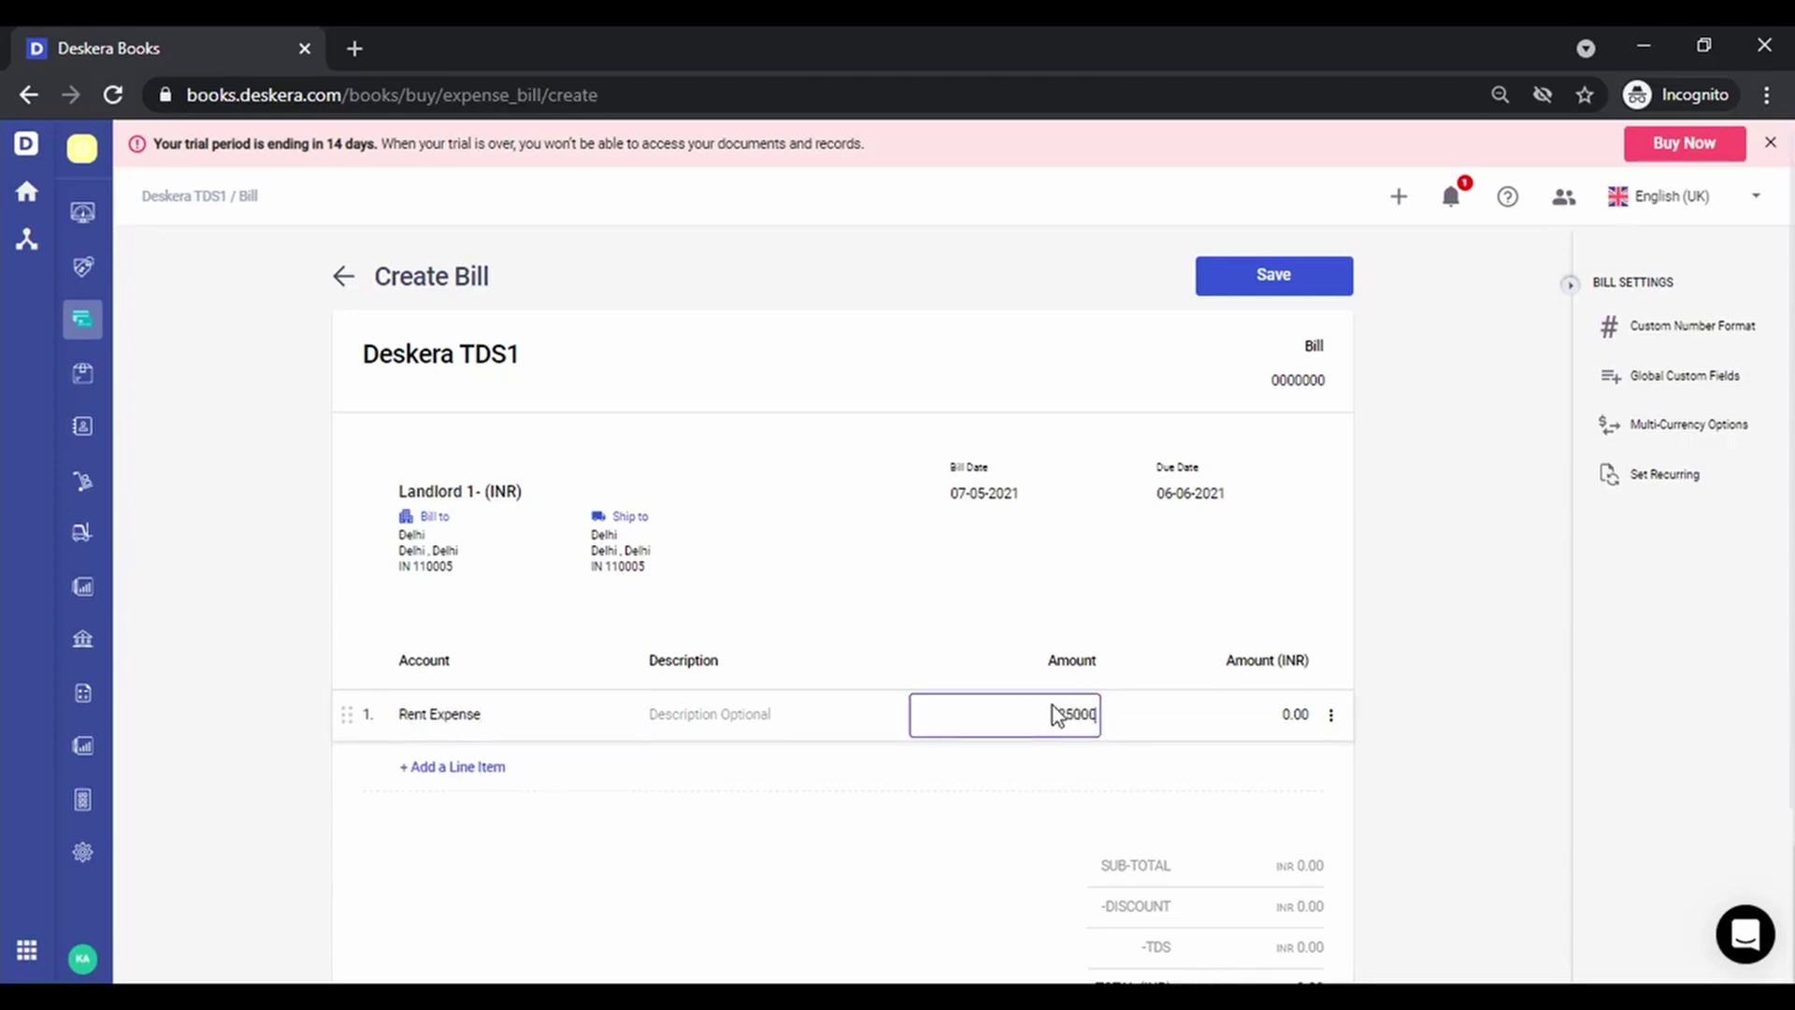
click(1629, 482)
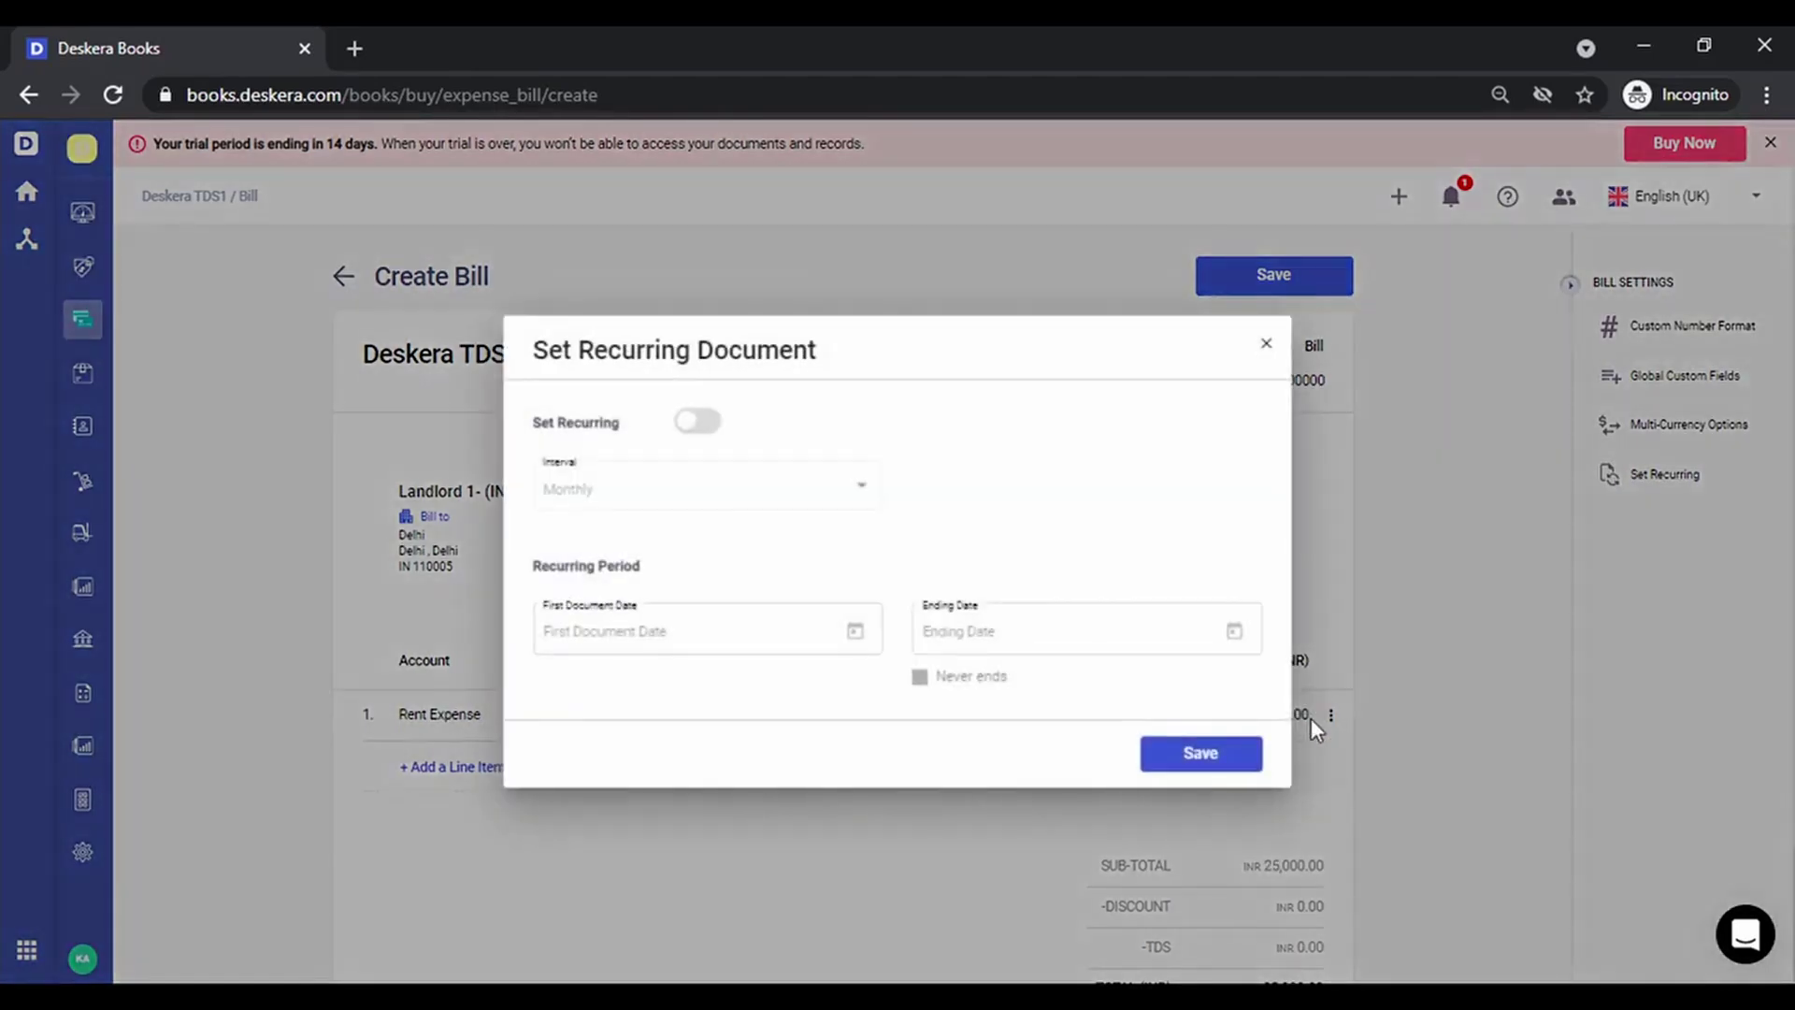
click(1323, 720)
click(1334, 717)
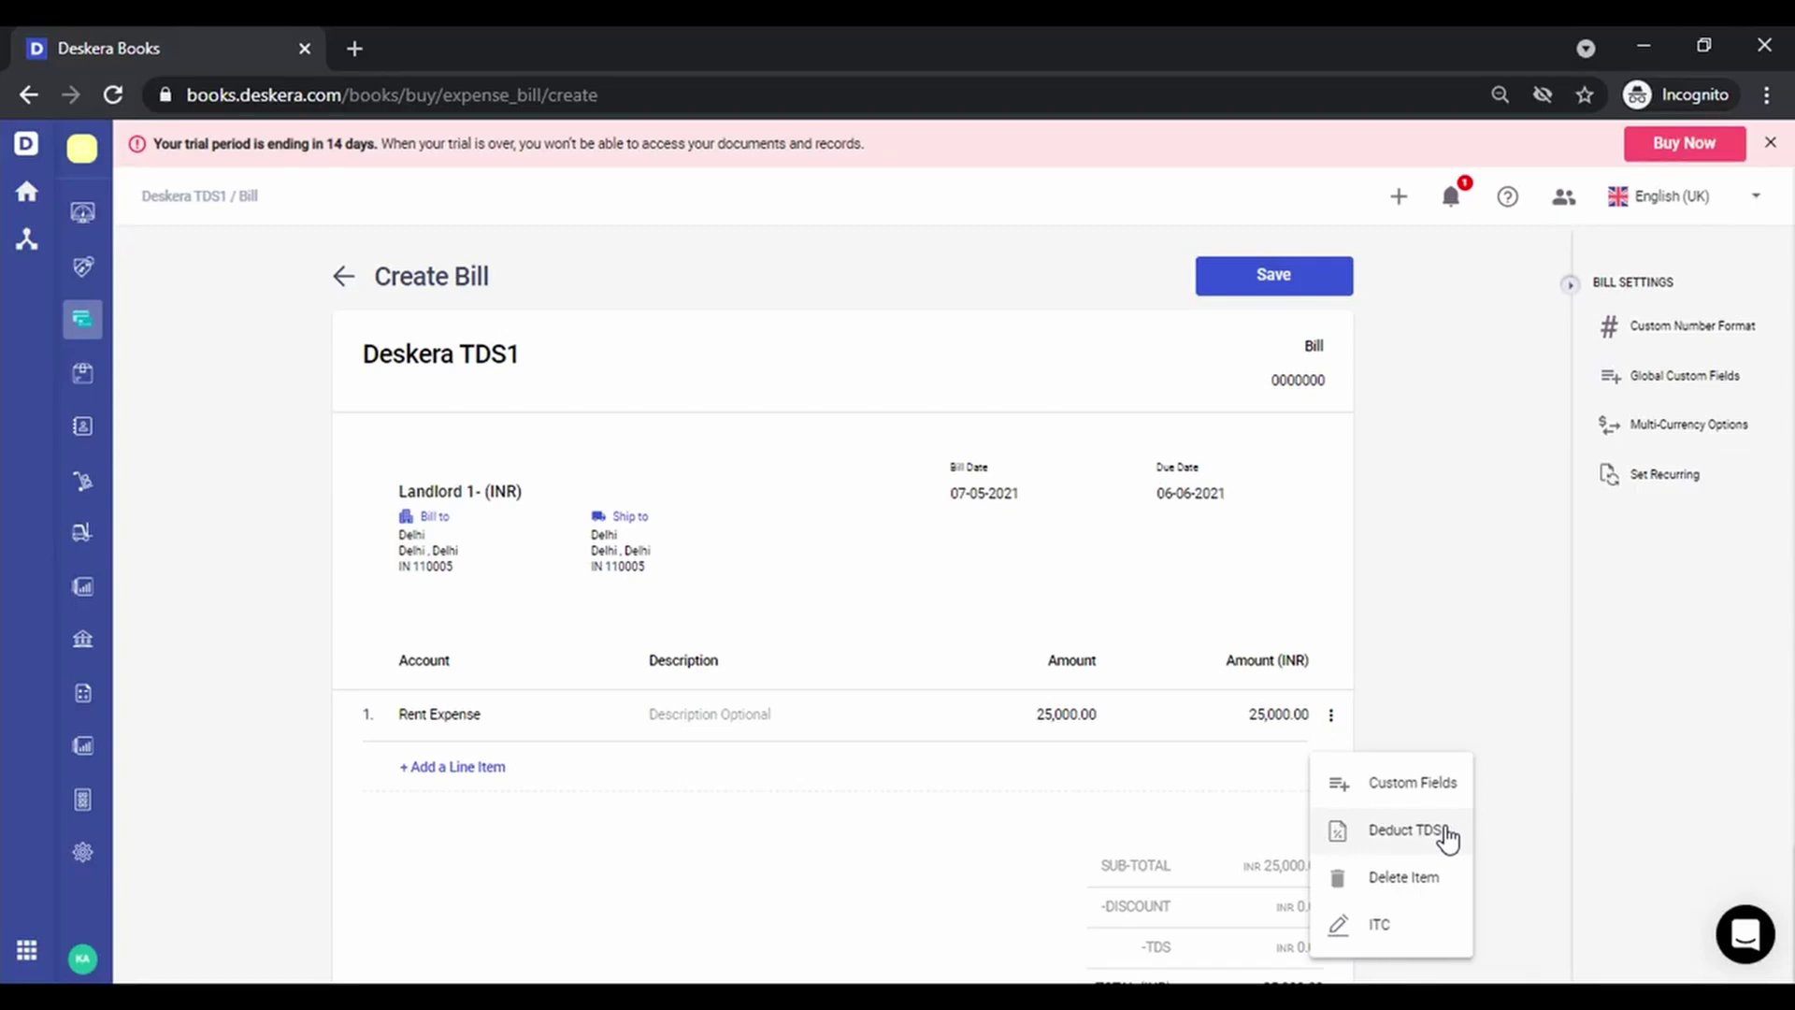
Deduct 10% TDS of 2,500 on the rent line and save the bill as 0000014
click(1446, 832)
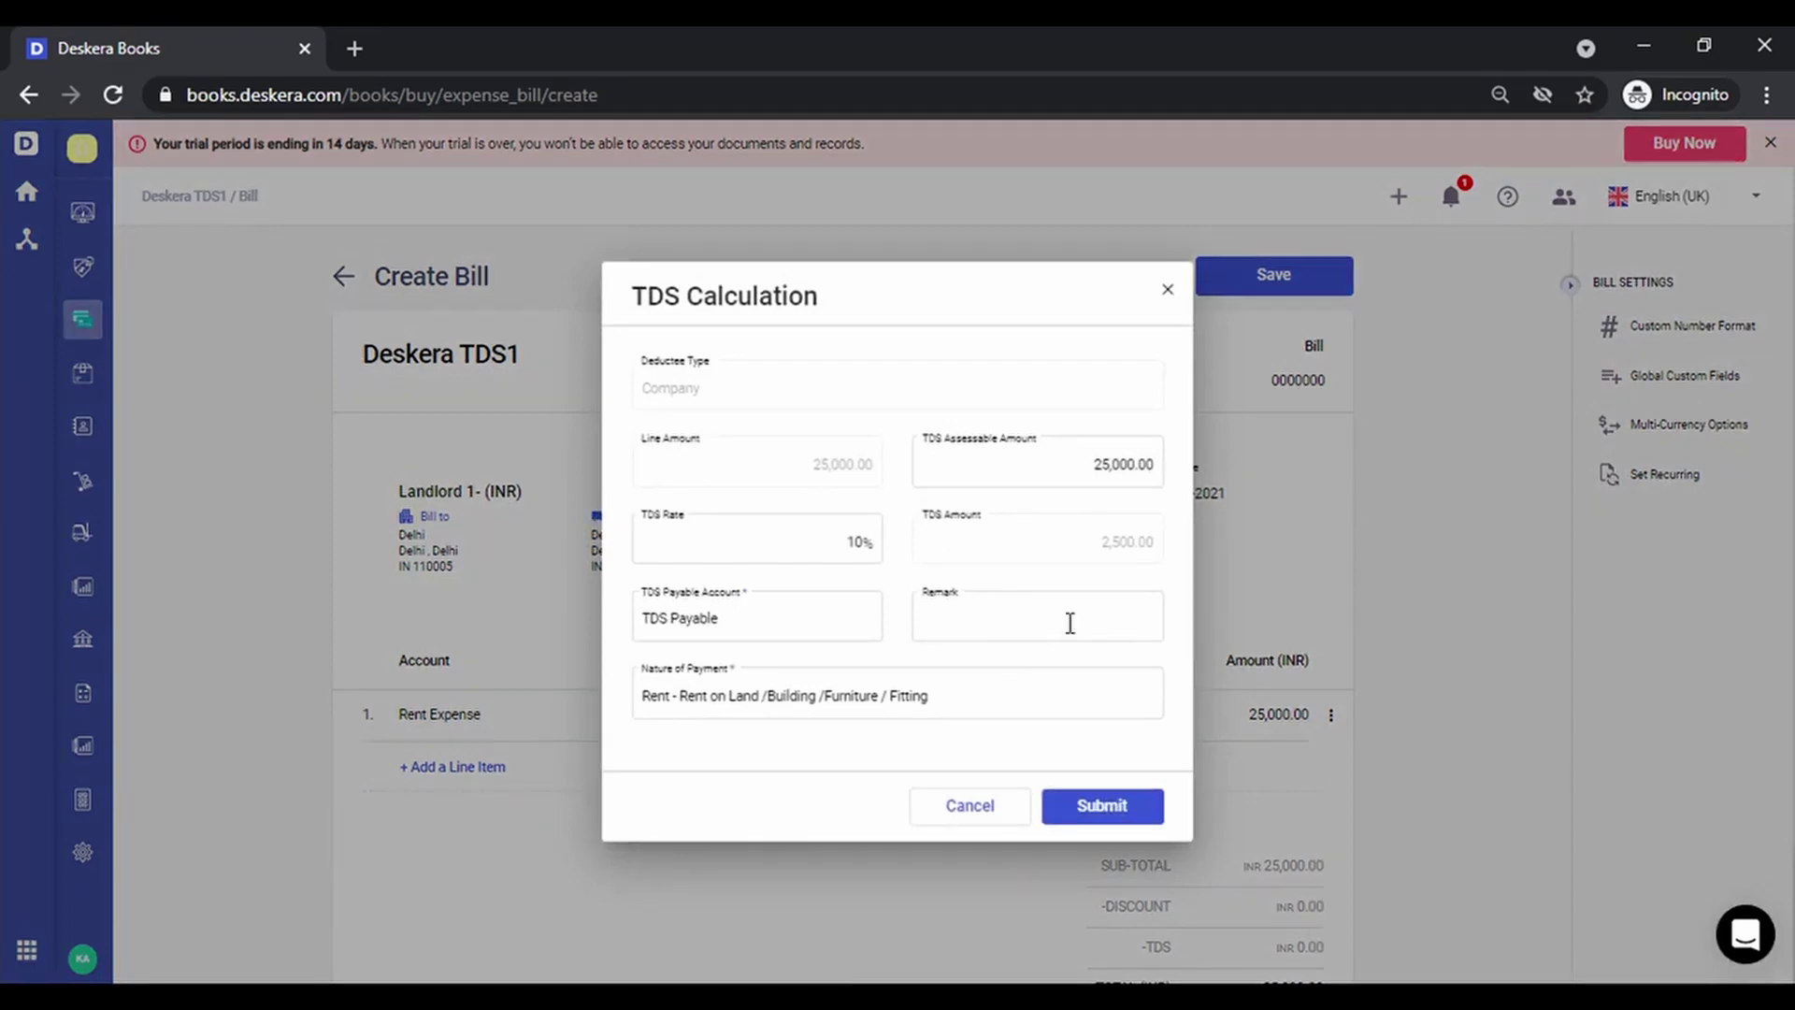
click(1095, 806)
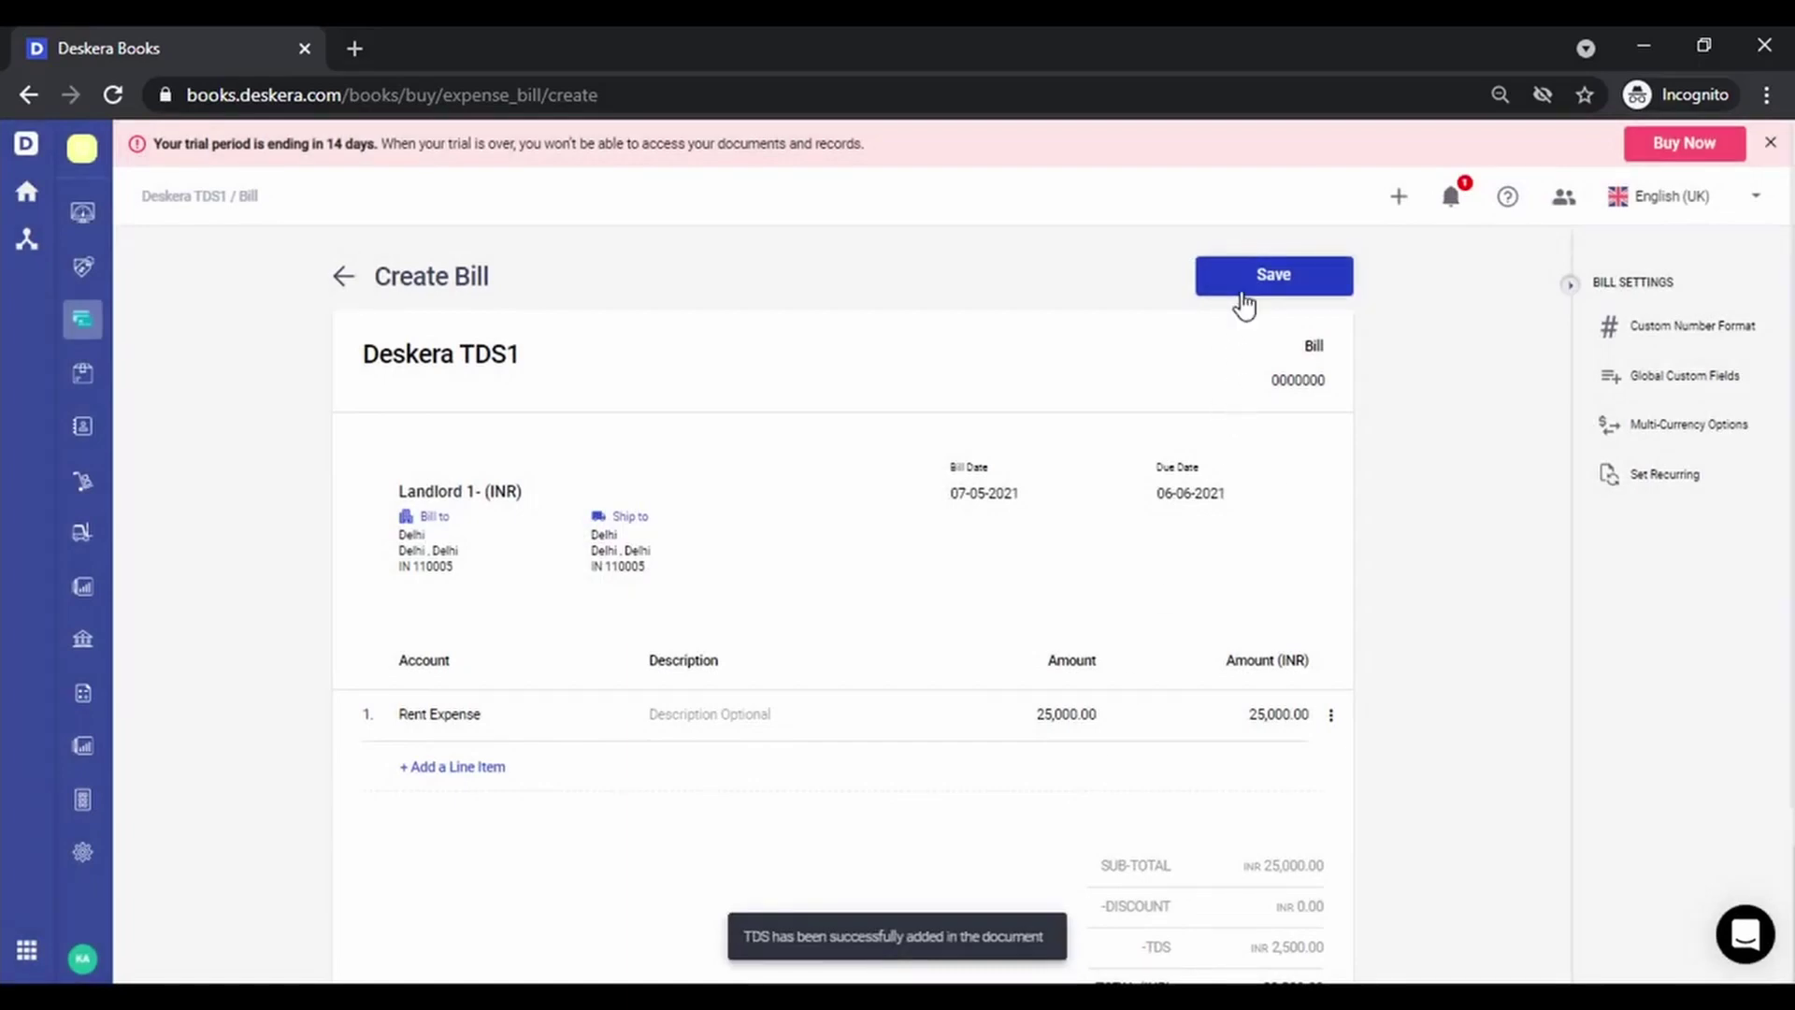
click(1243, 293)
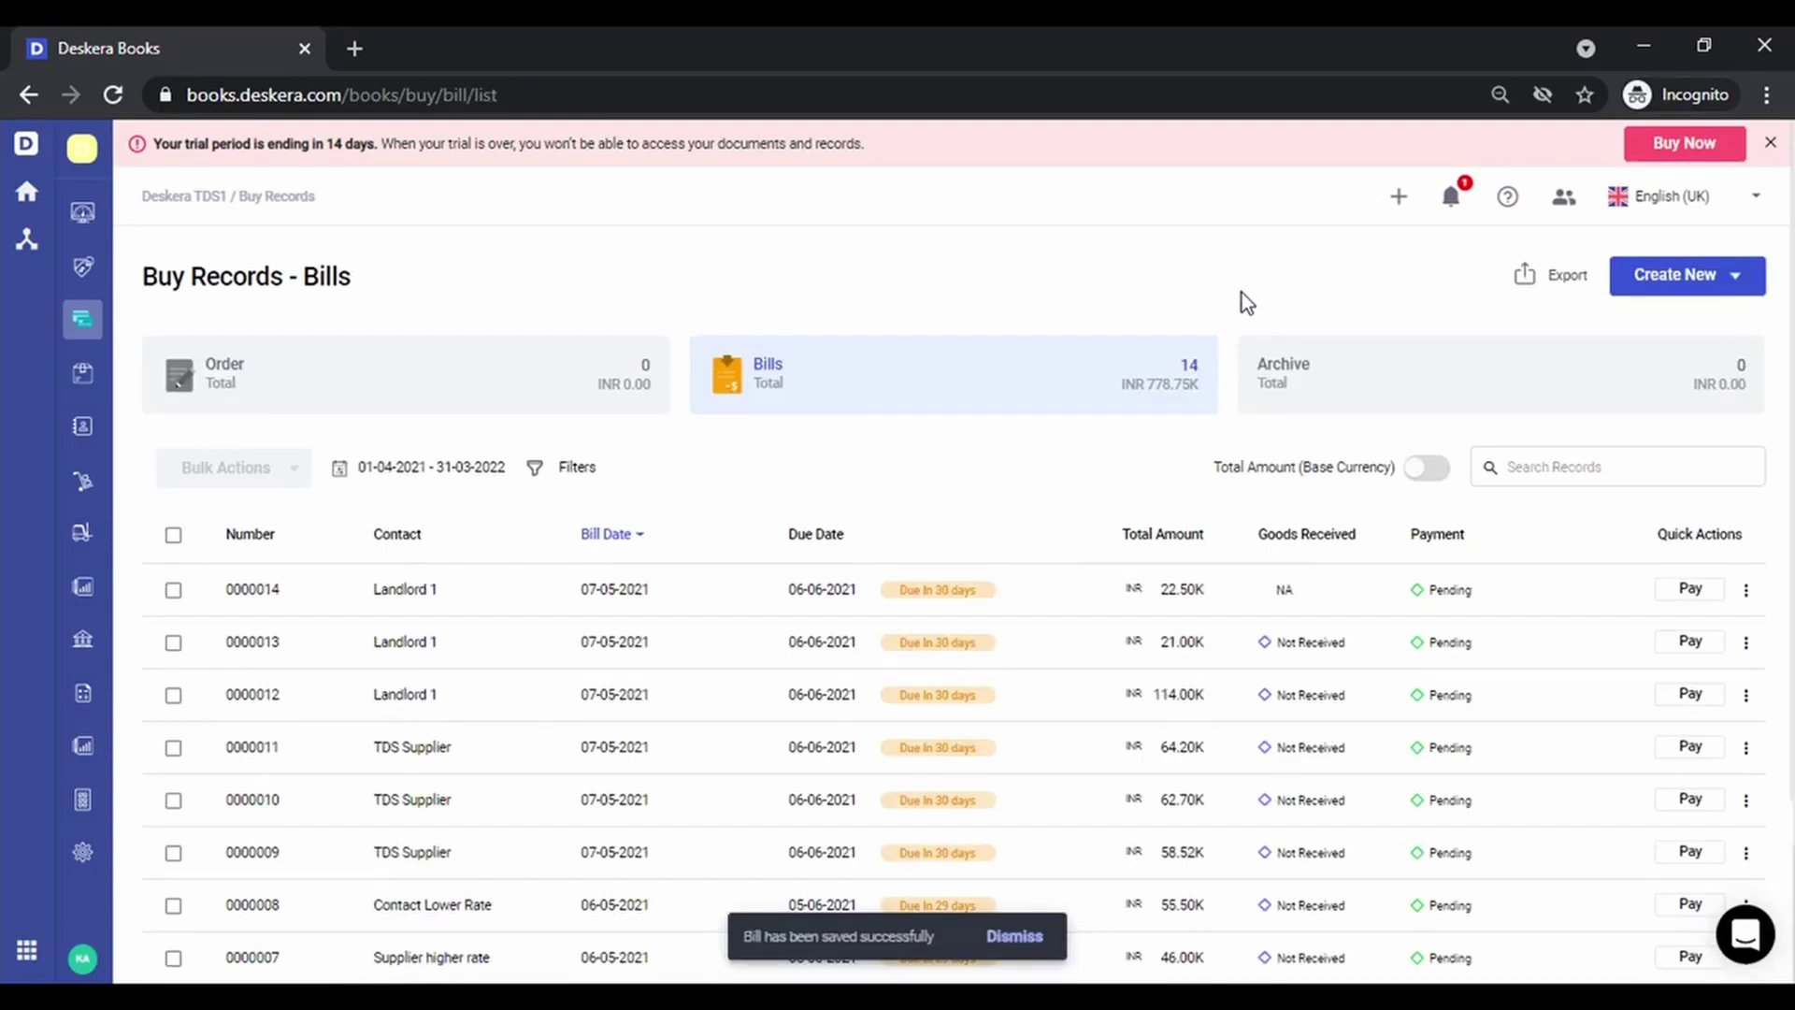
Start a new product bill with Landlord 1 as the contact
click(1400, 201)
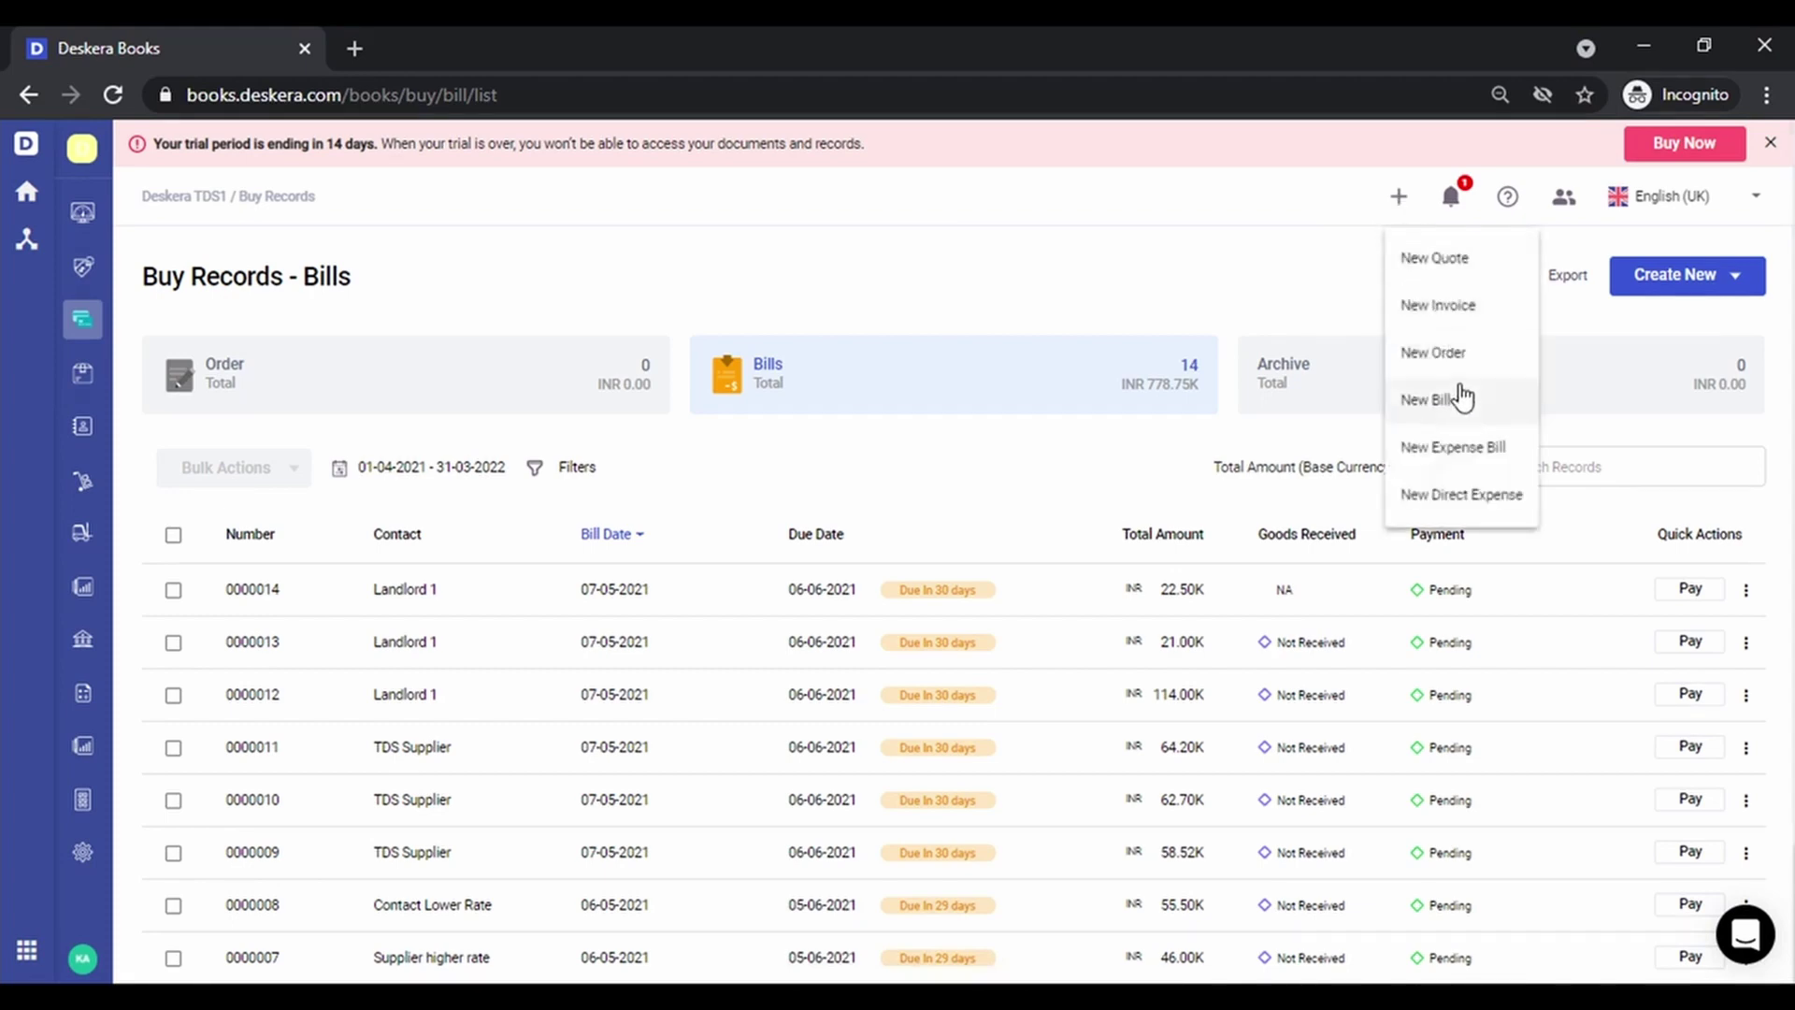
click(1464, 400)
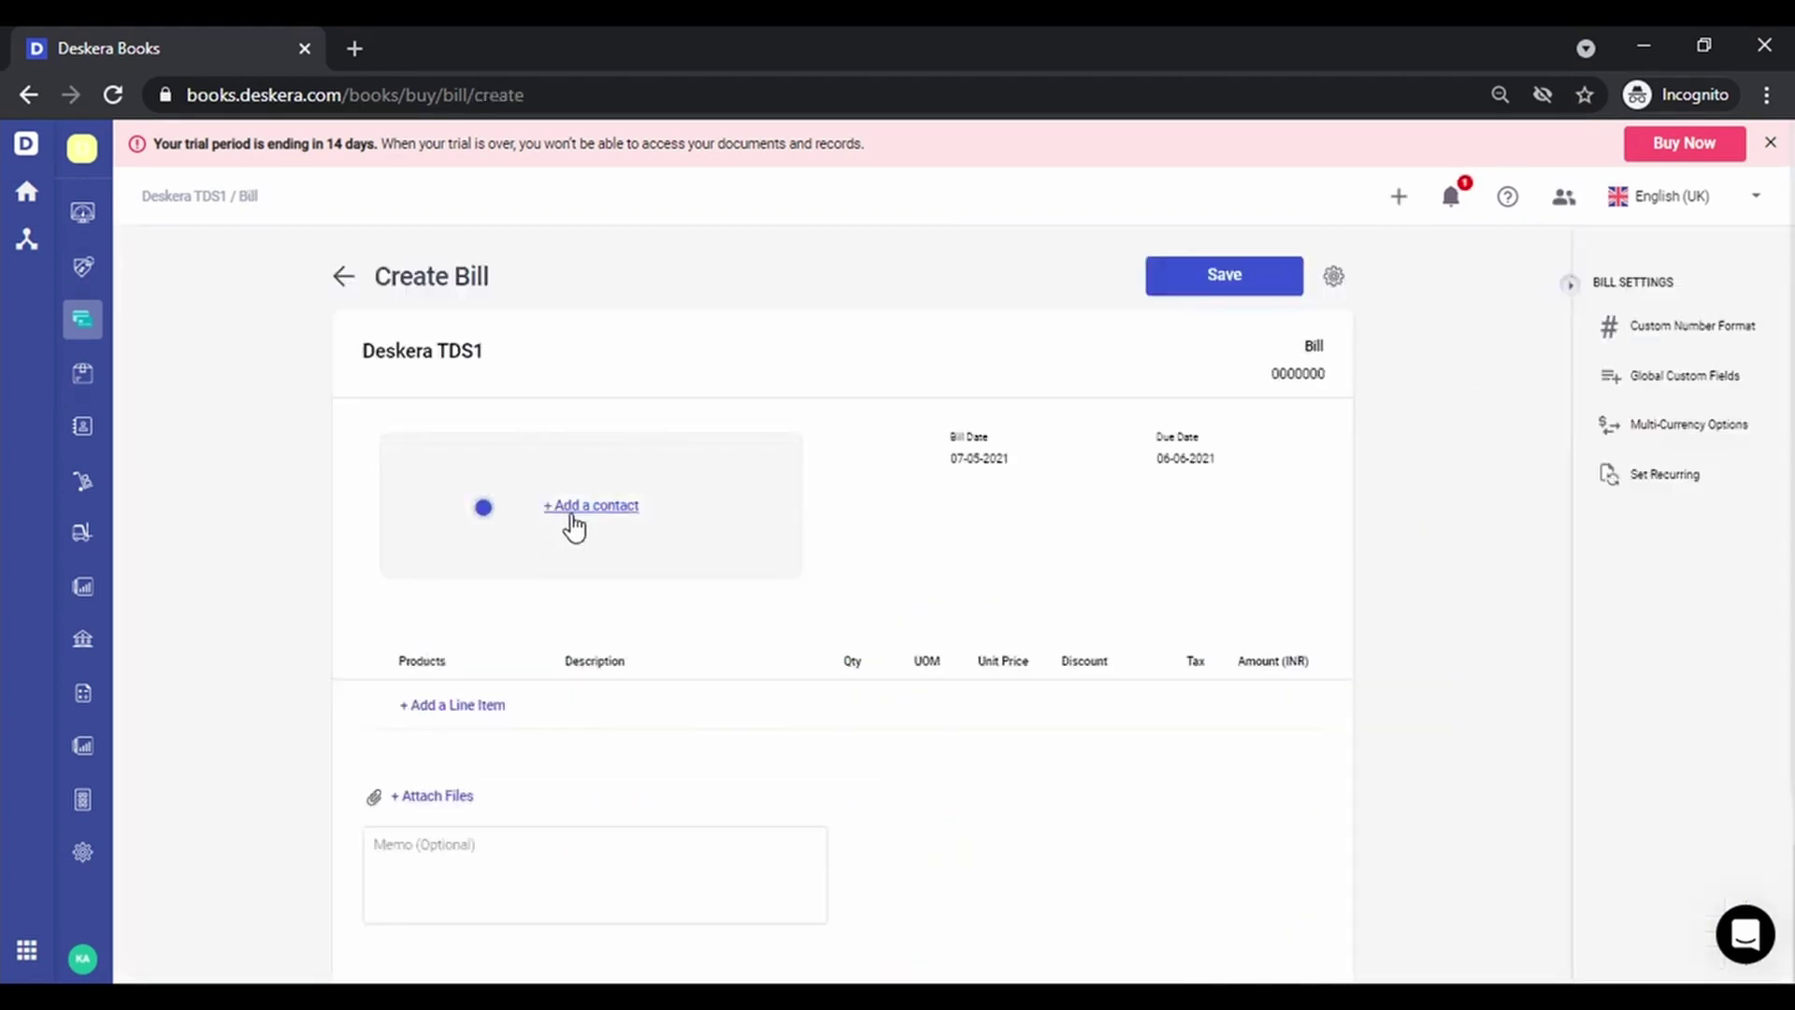
click(571, 510)
text(land)
click(526, 542)
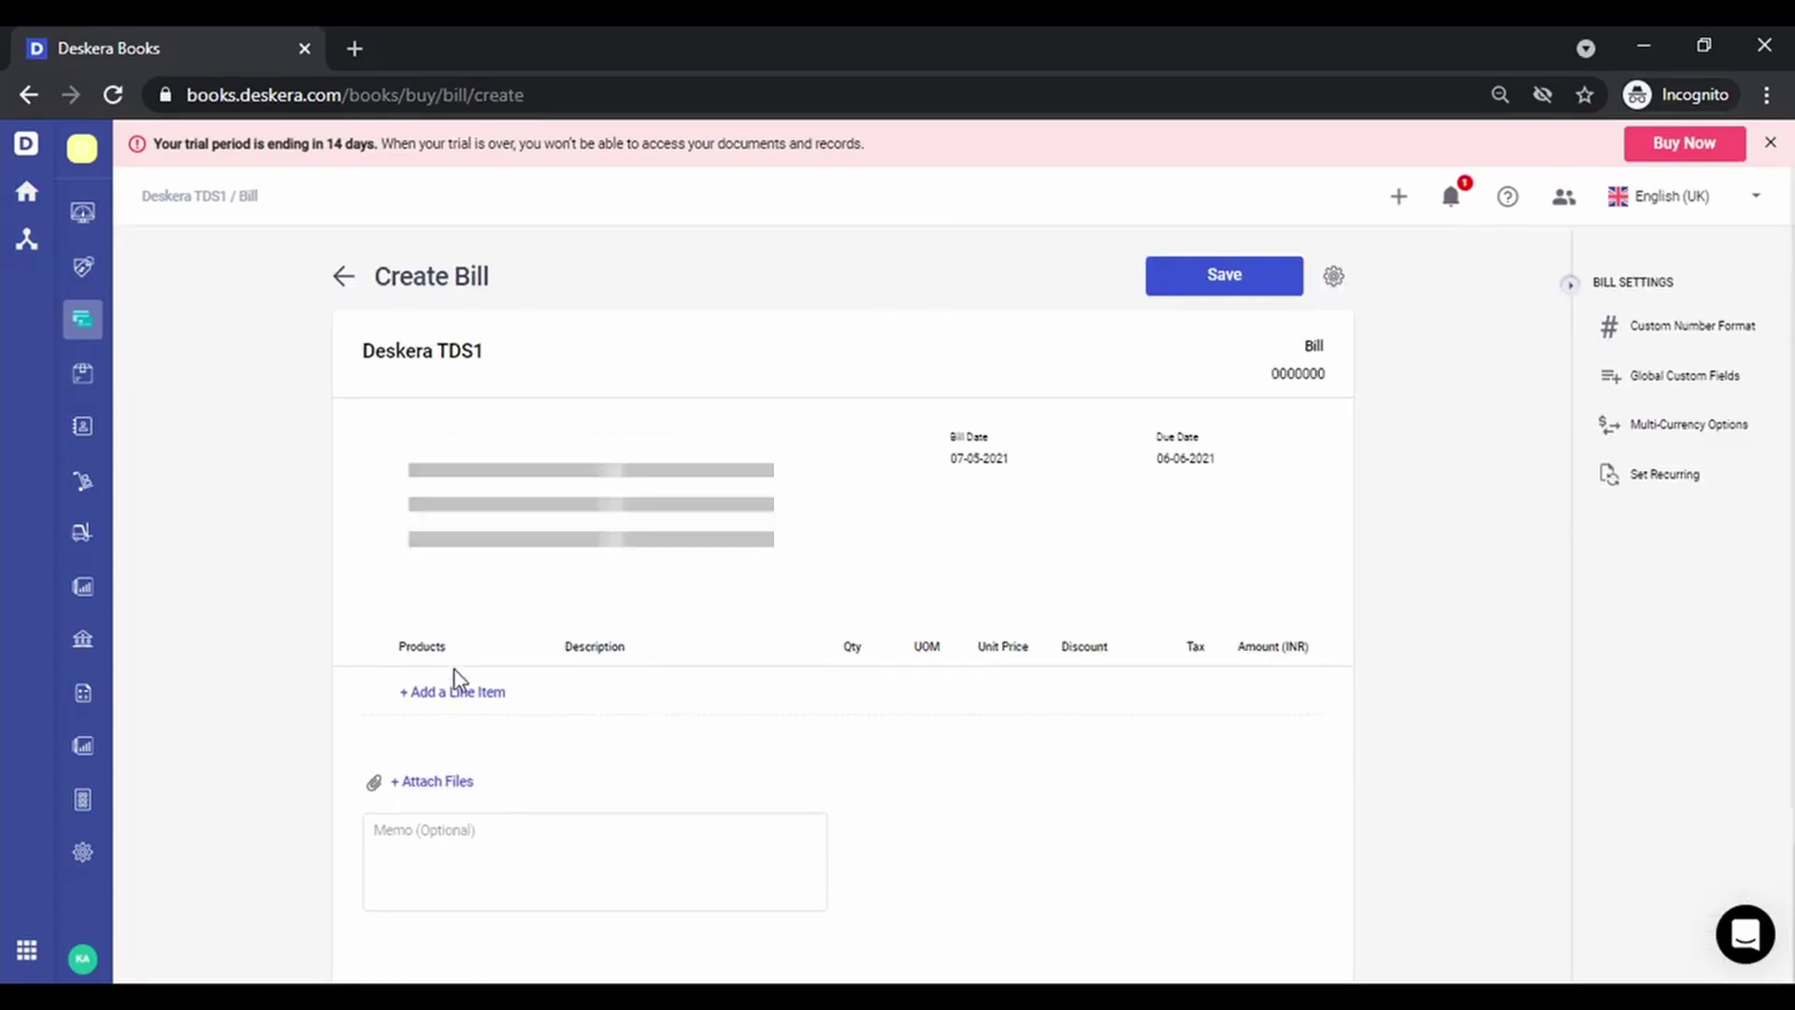
Add a Rent product line with a unit price of 30,000
click(449, 713)
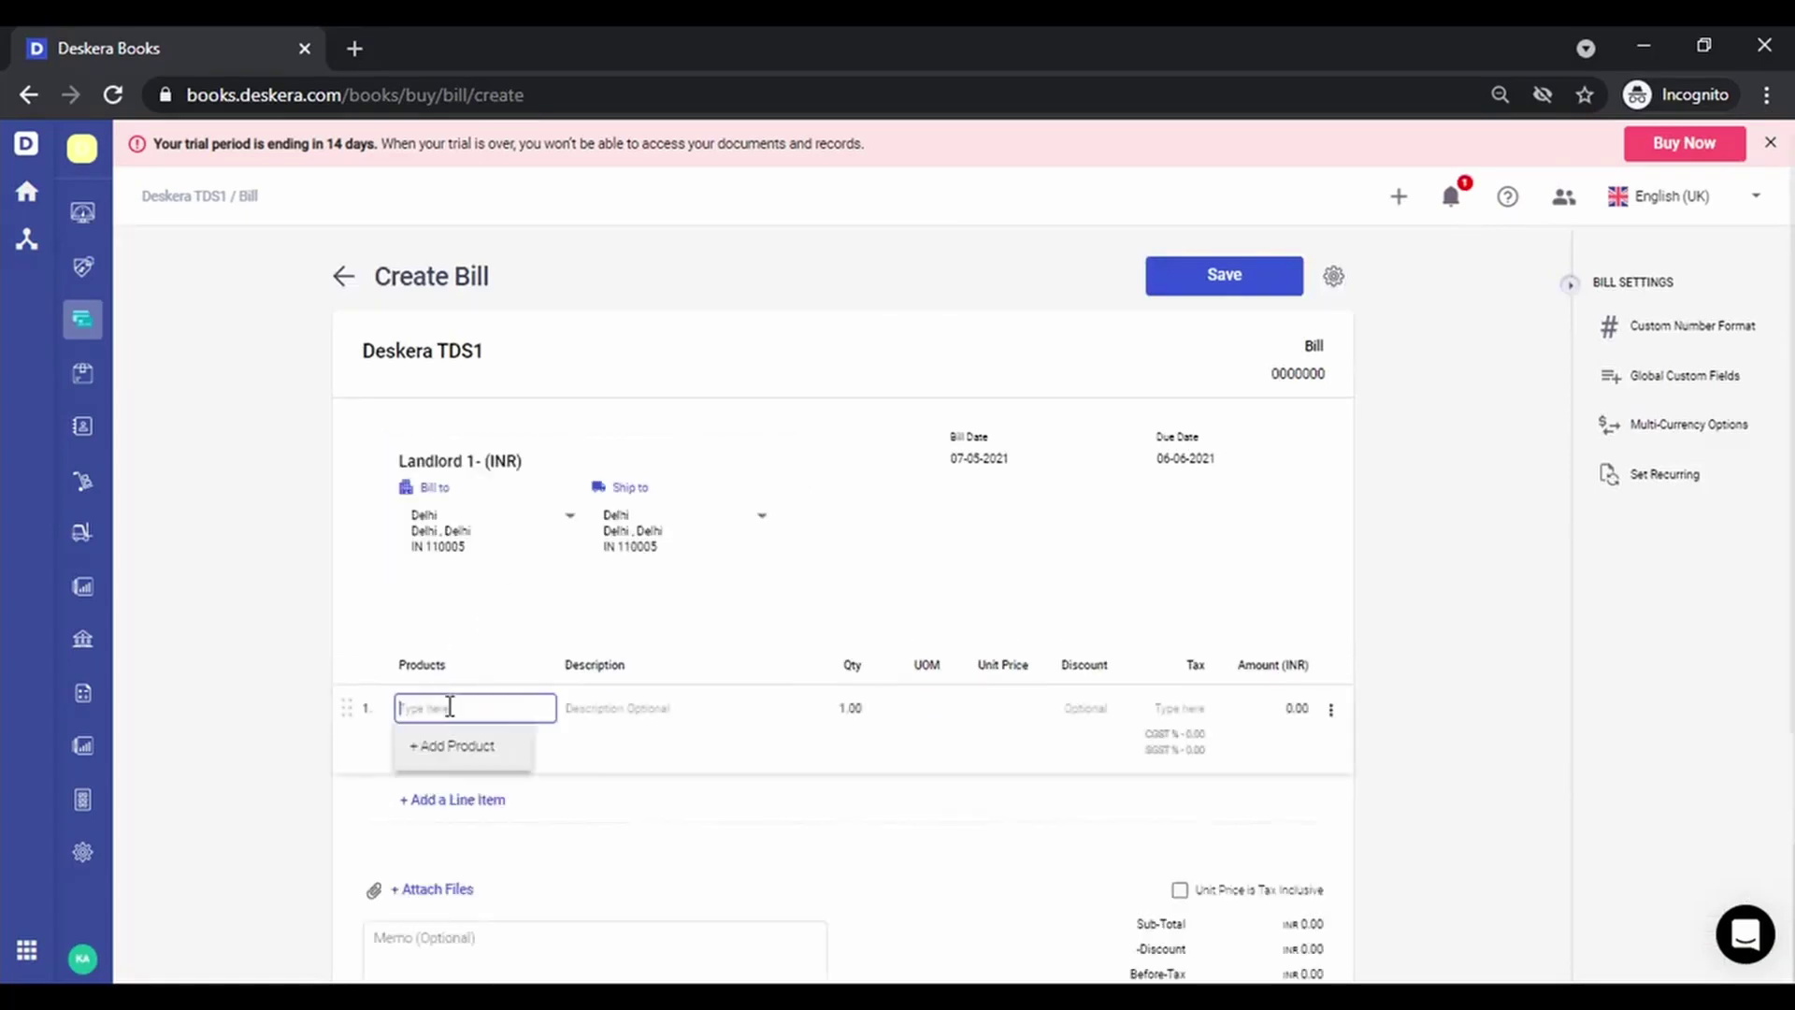
text(rent)
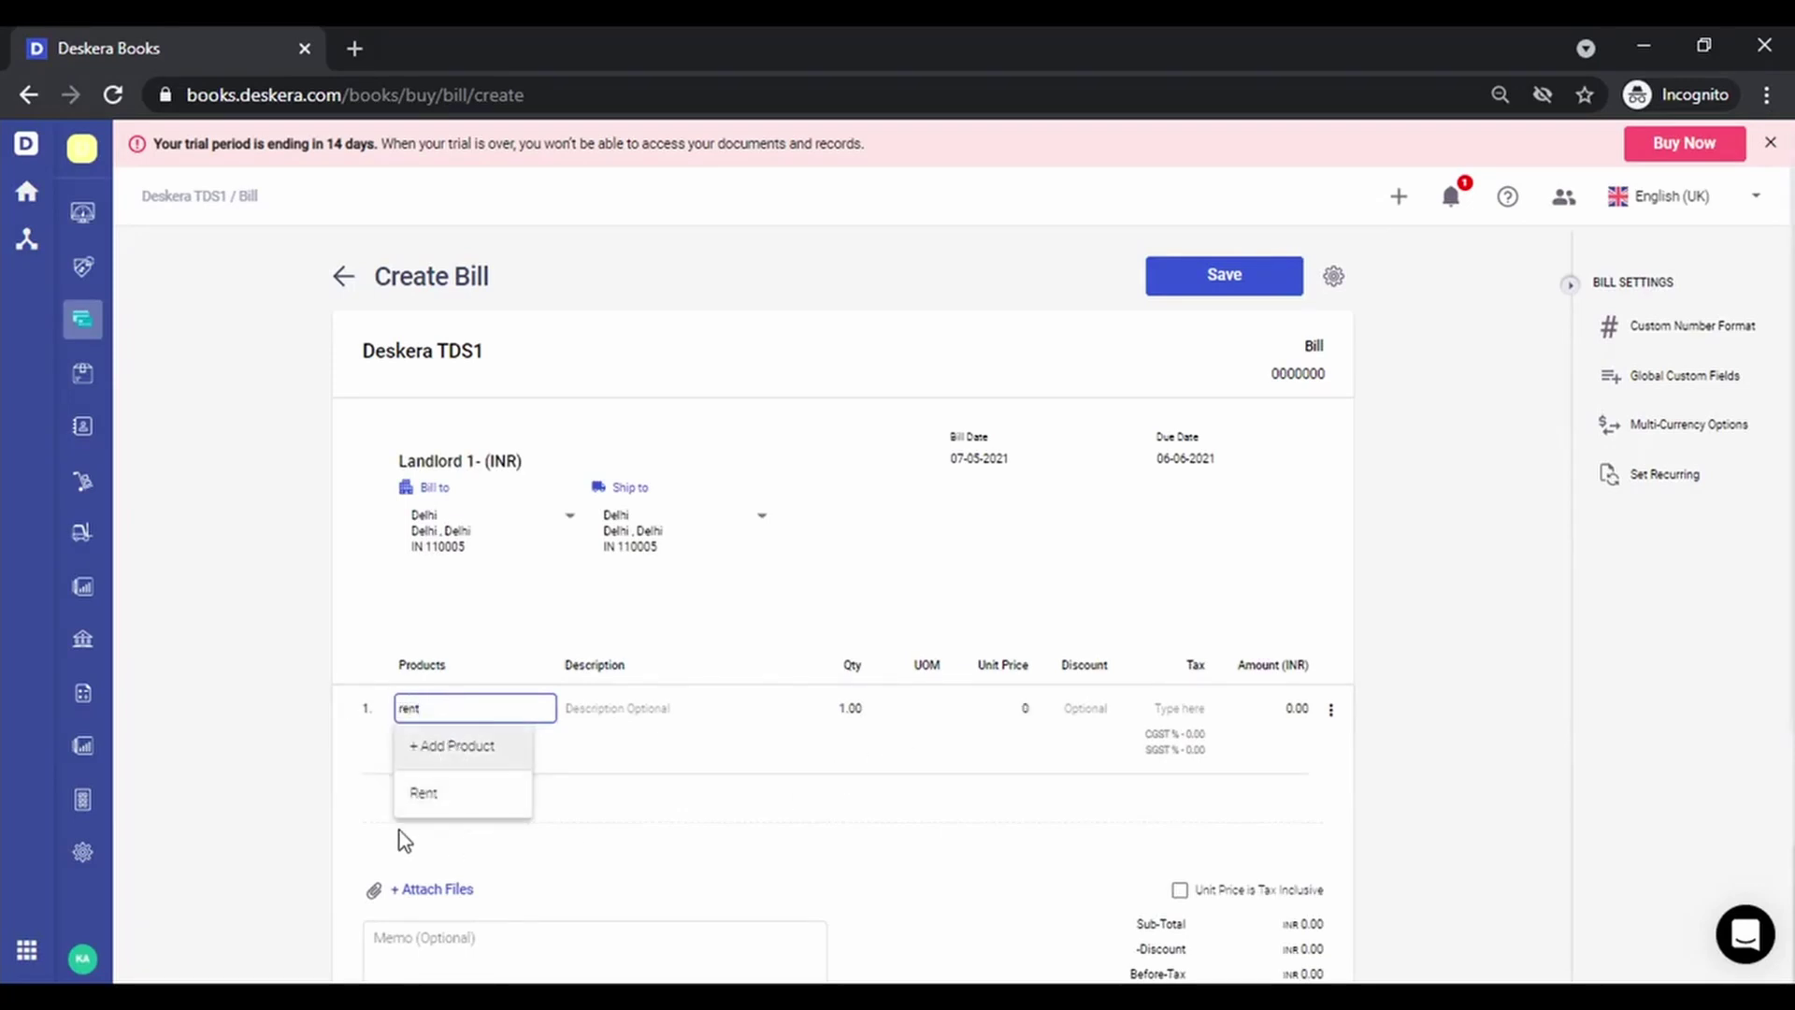
click(458, 794)
click(1011, 706)
text(30000)
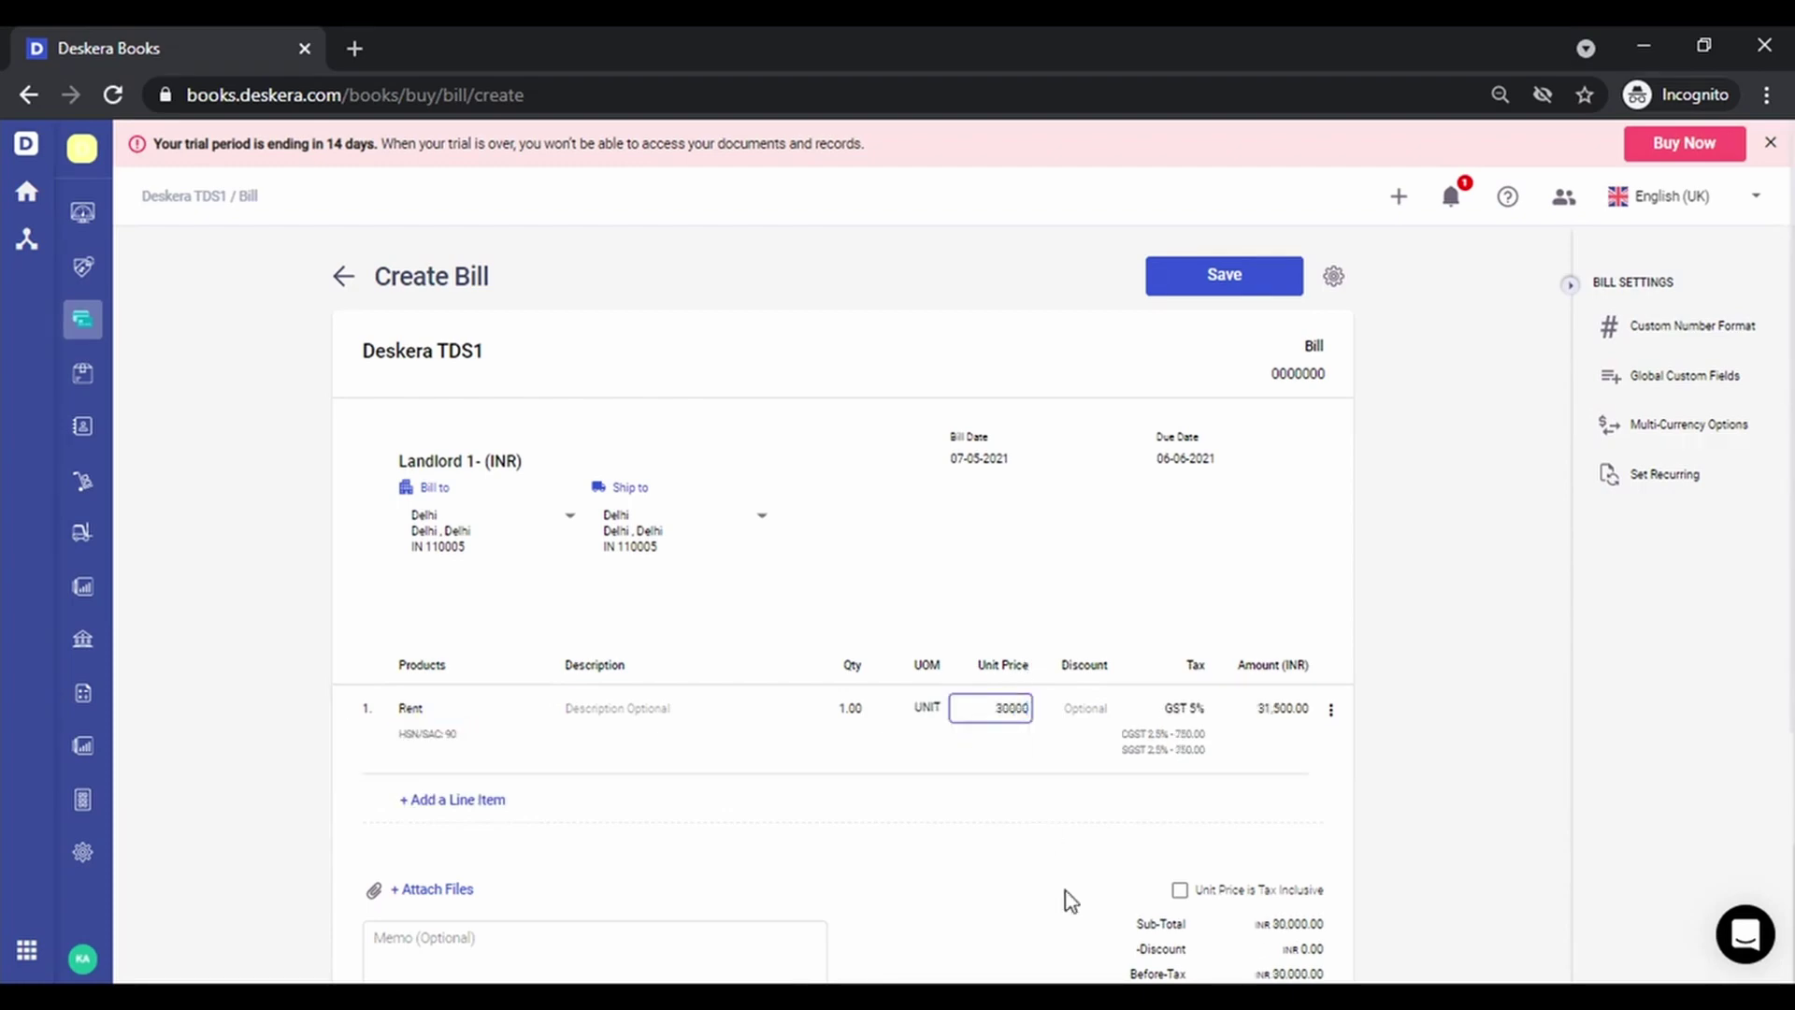
click(1082, 933)
click(1331, 713)
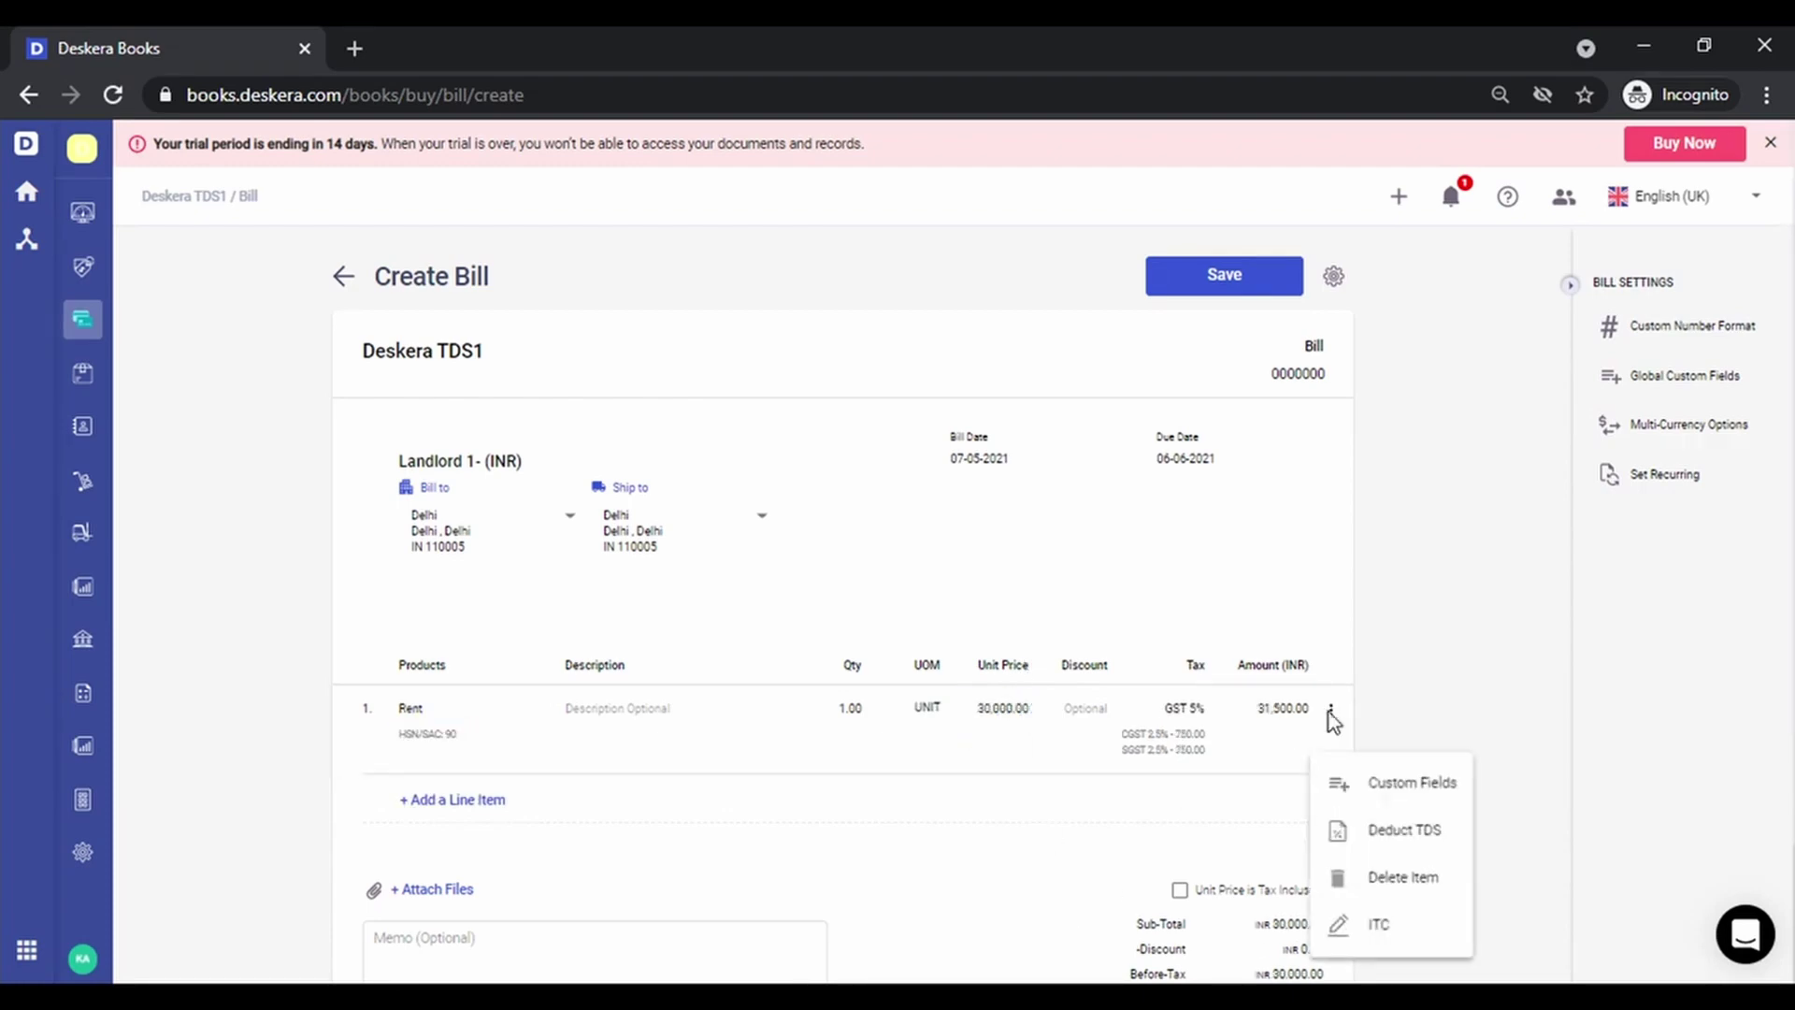
Set the Rent line's TDS nature of payment to Royalty
click(1422, 830)
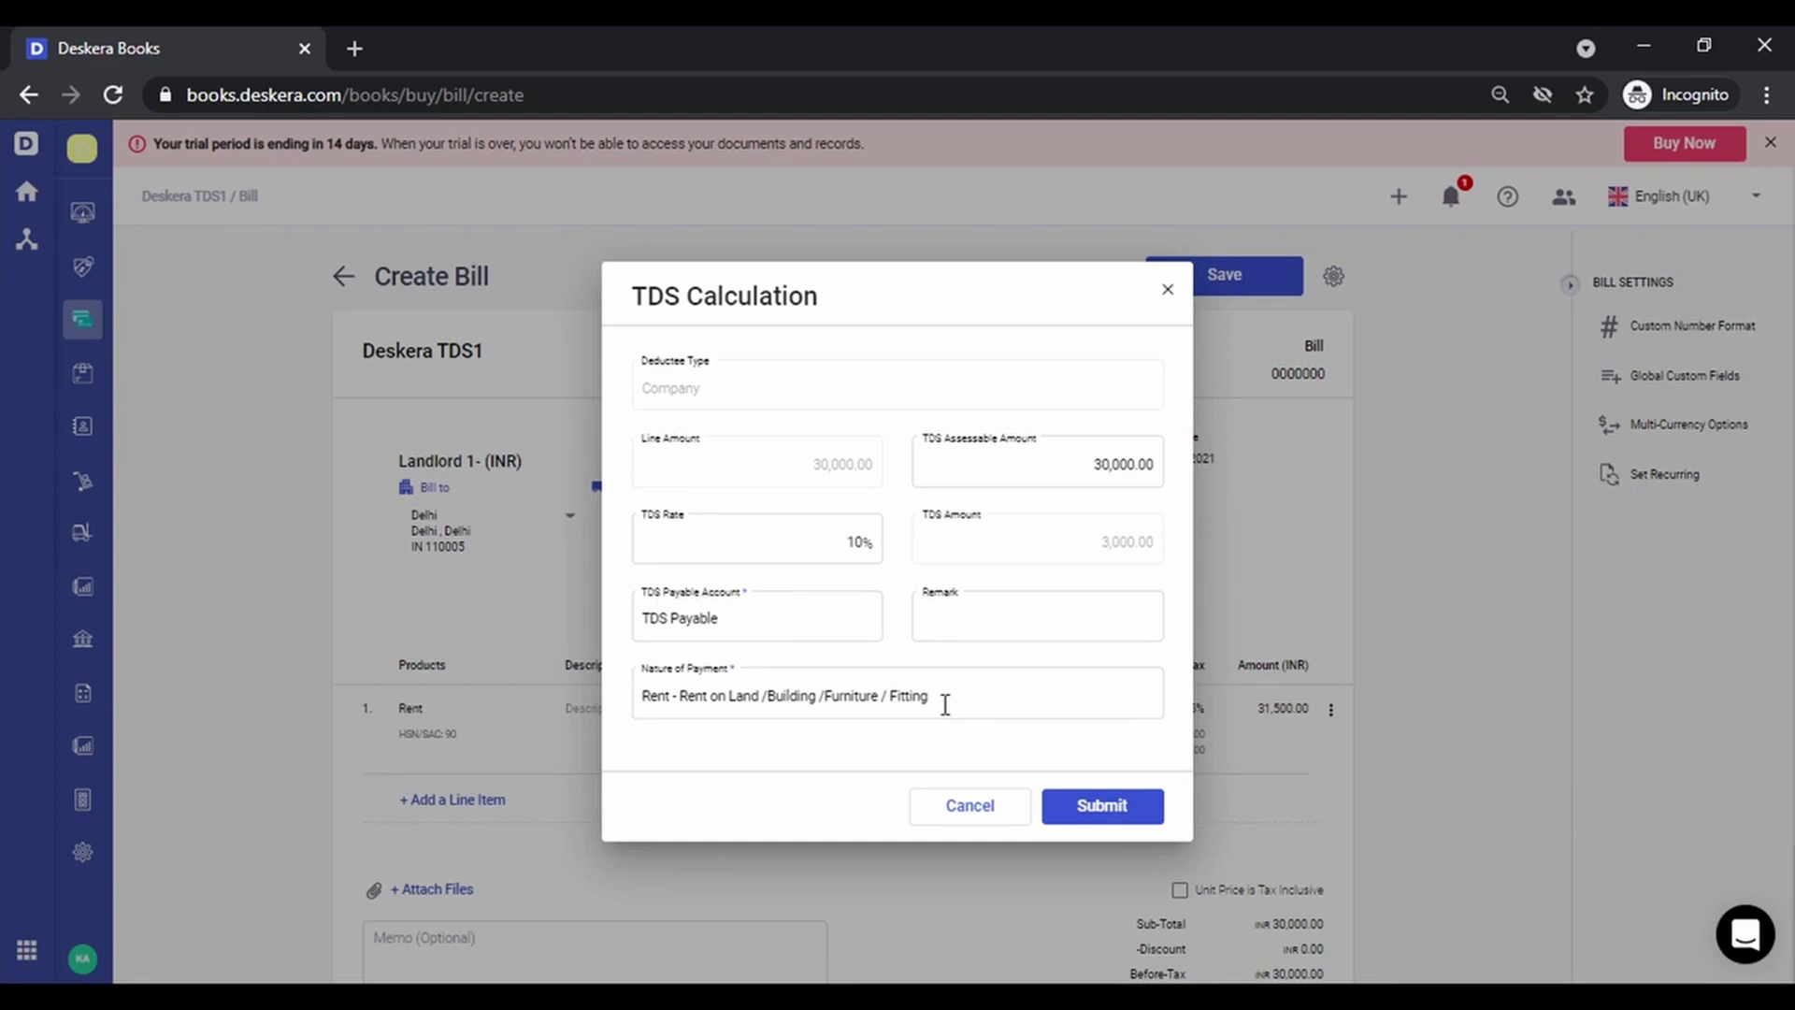
click(949, 703)
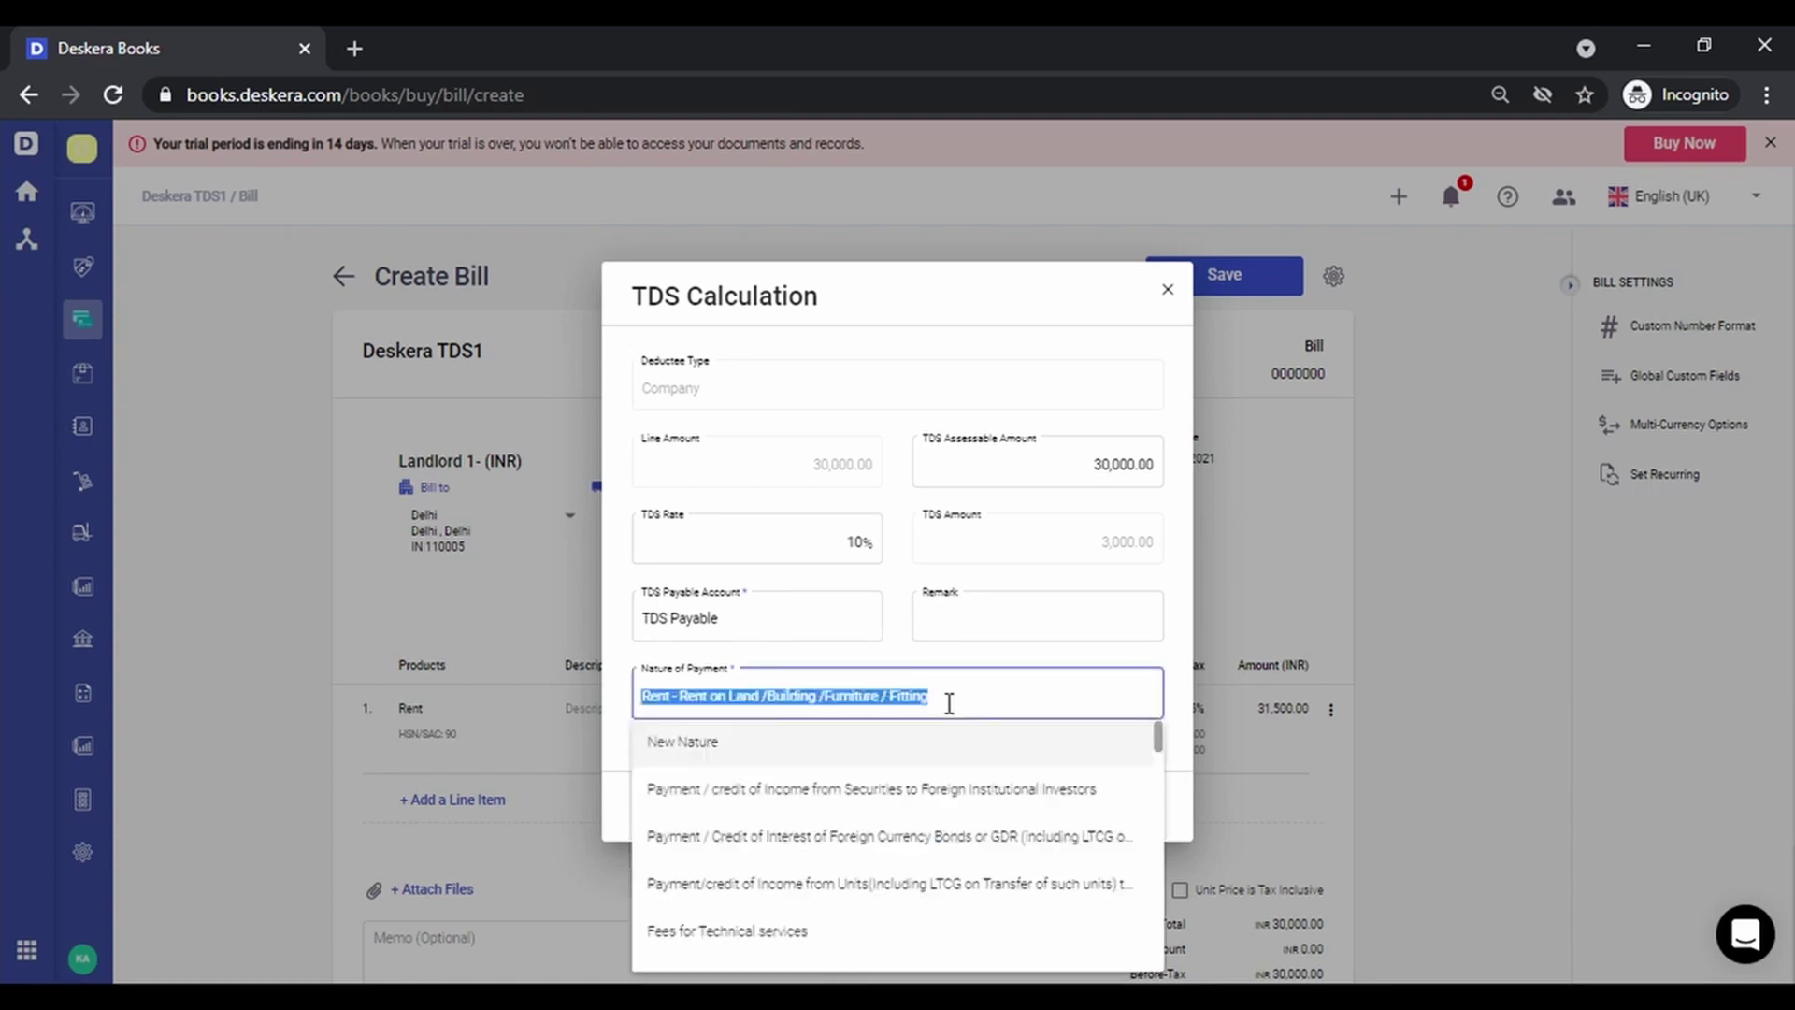
scroll(889, 785, down, 5)
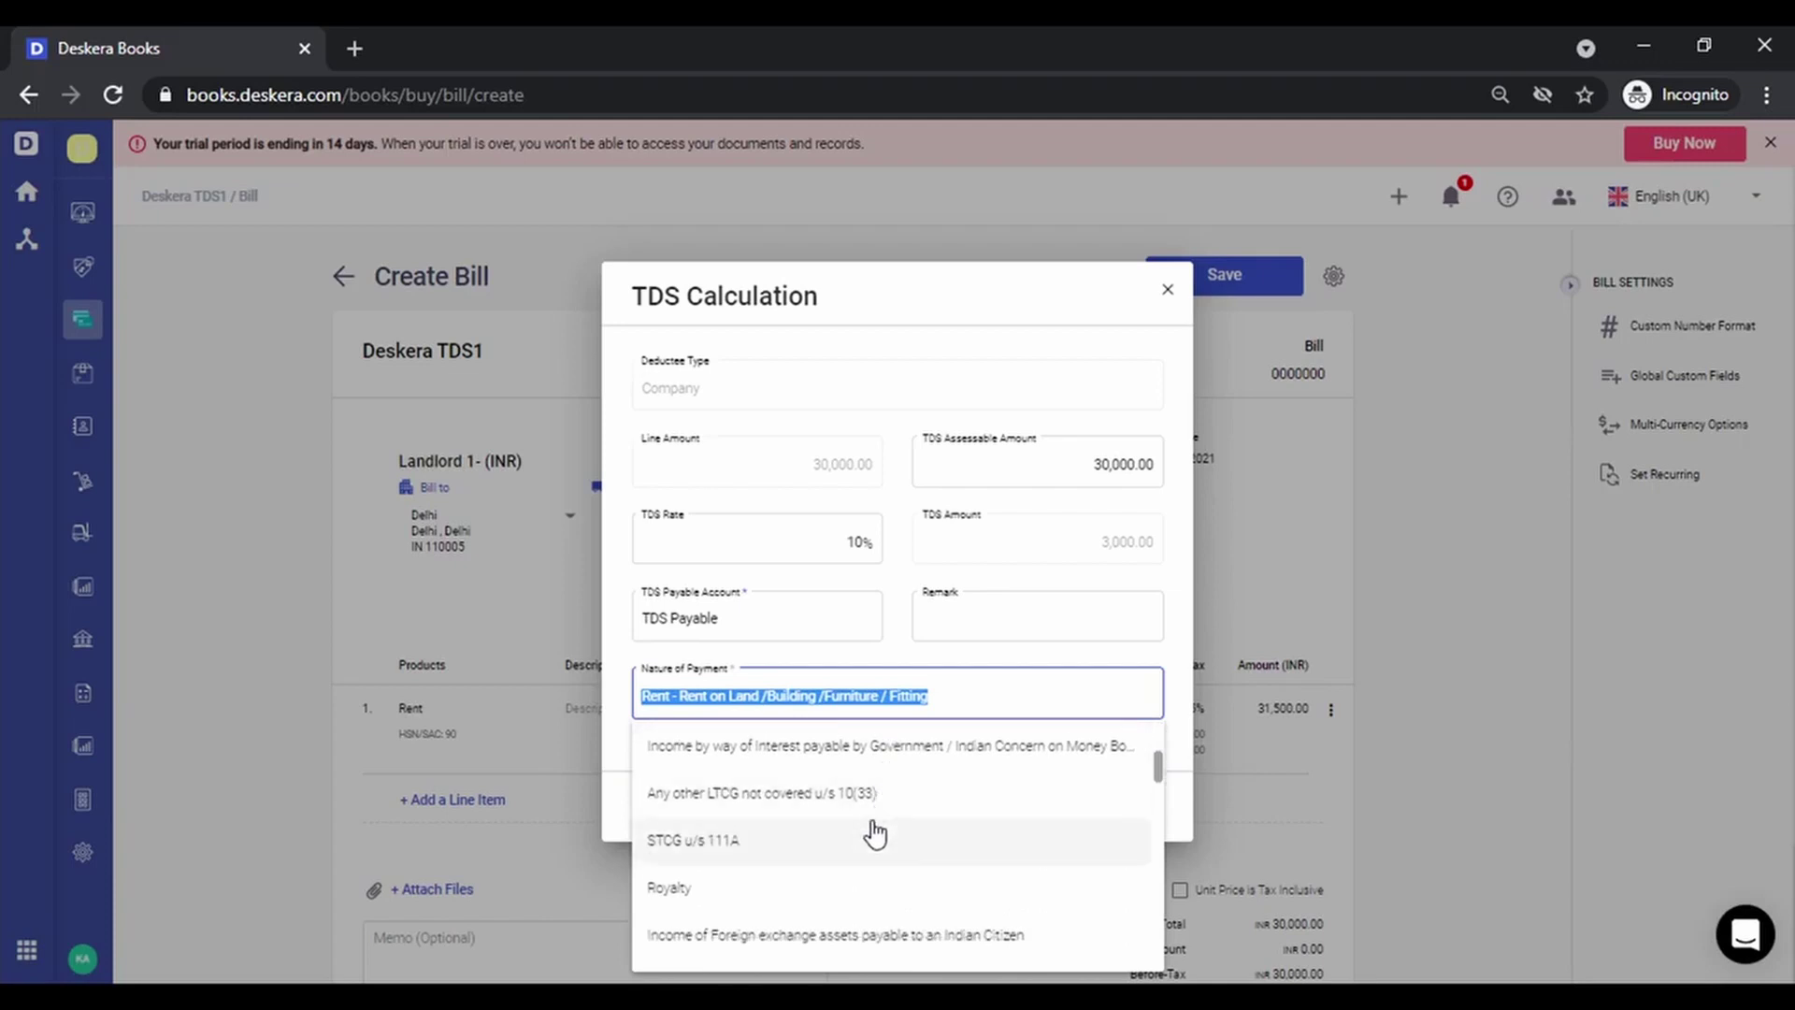
click(860, 886)
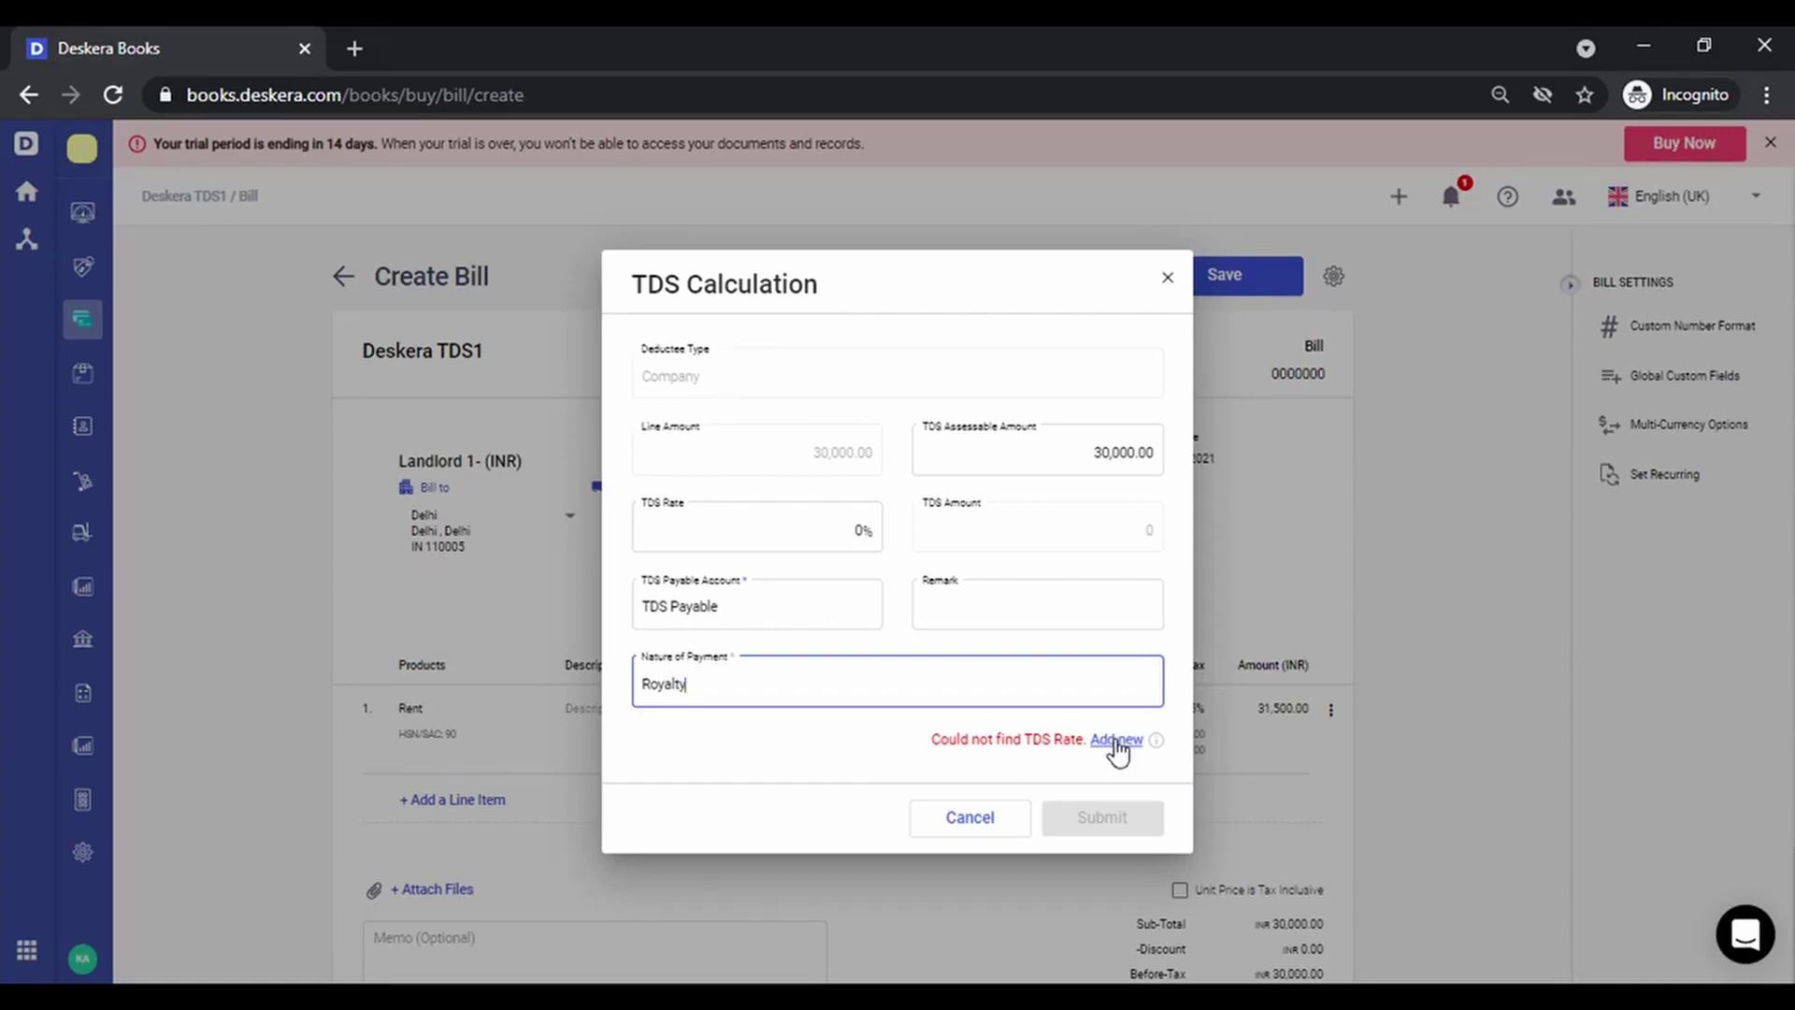
Add a 2% Royalty TDS rate from 01-04-2021 and save the bill with 600 TDS
click(1115, 739)
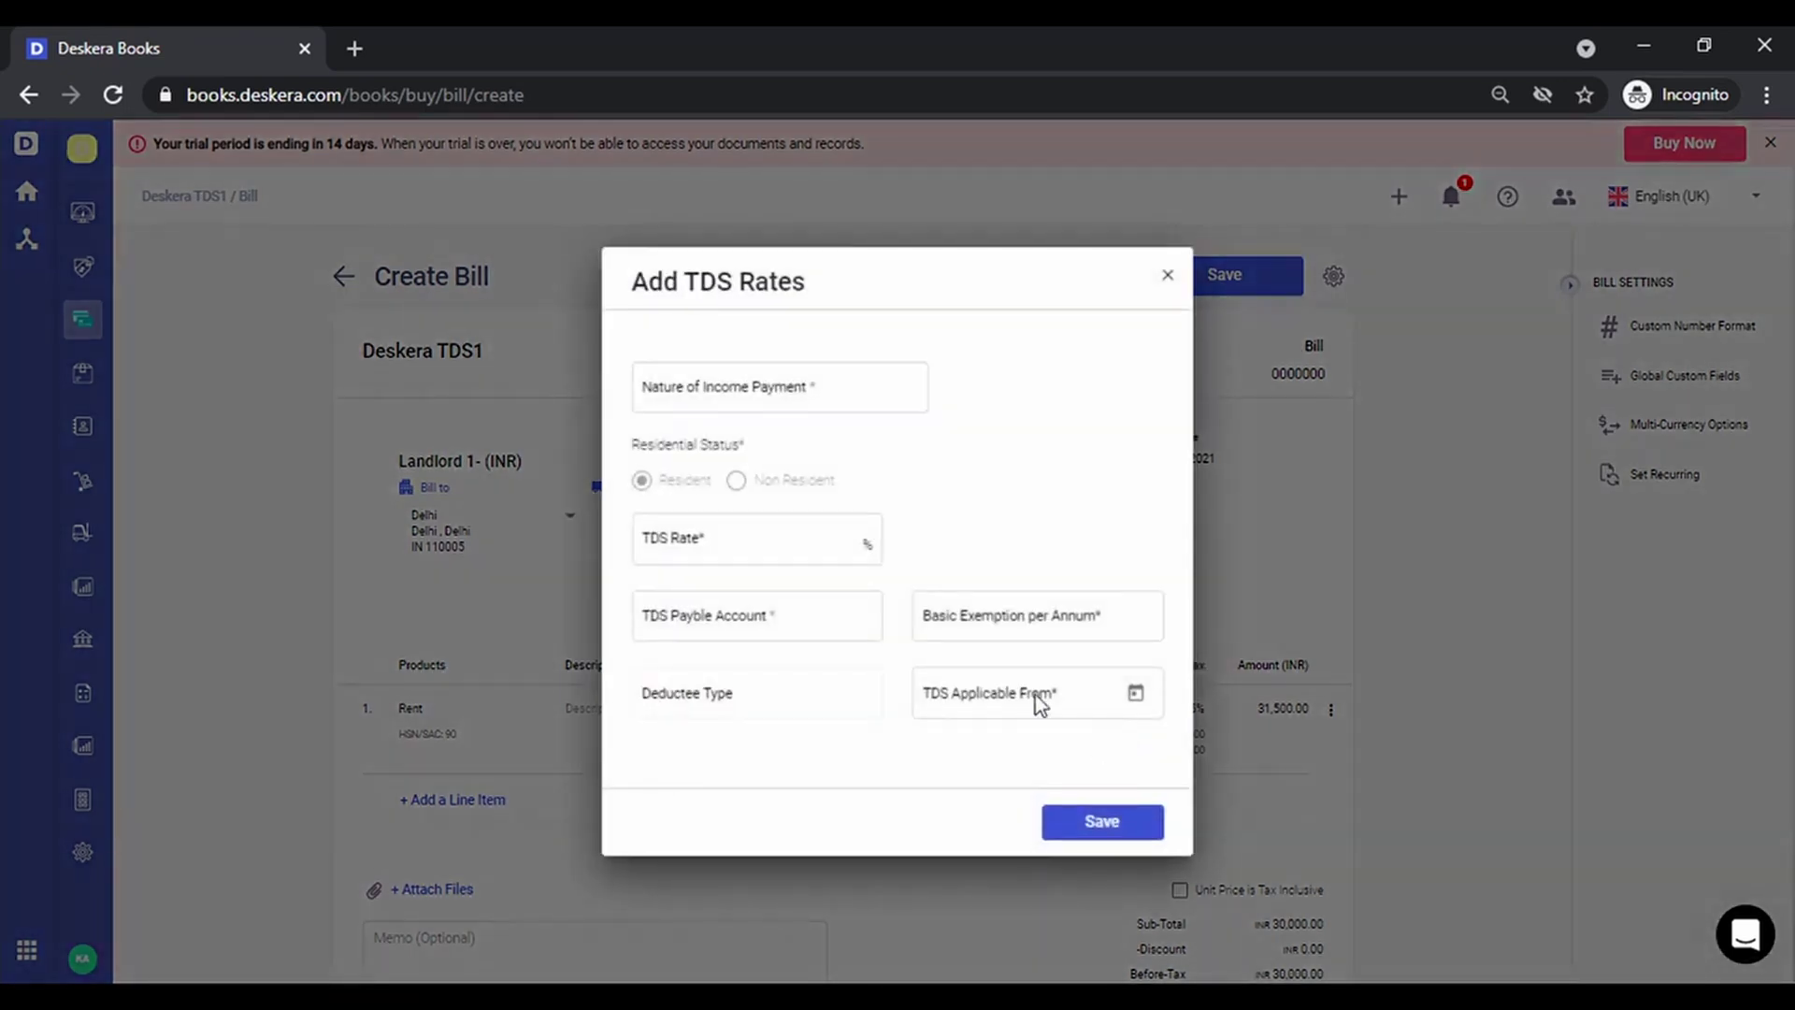
click(797, 545)
text(2)
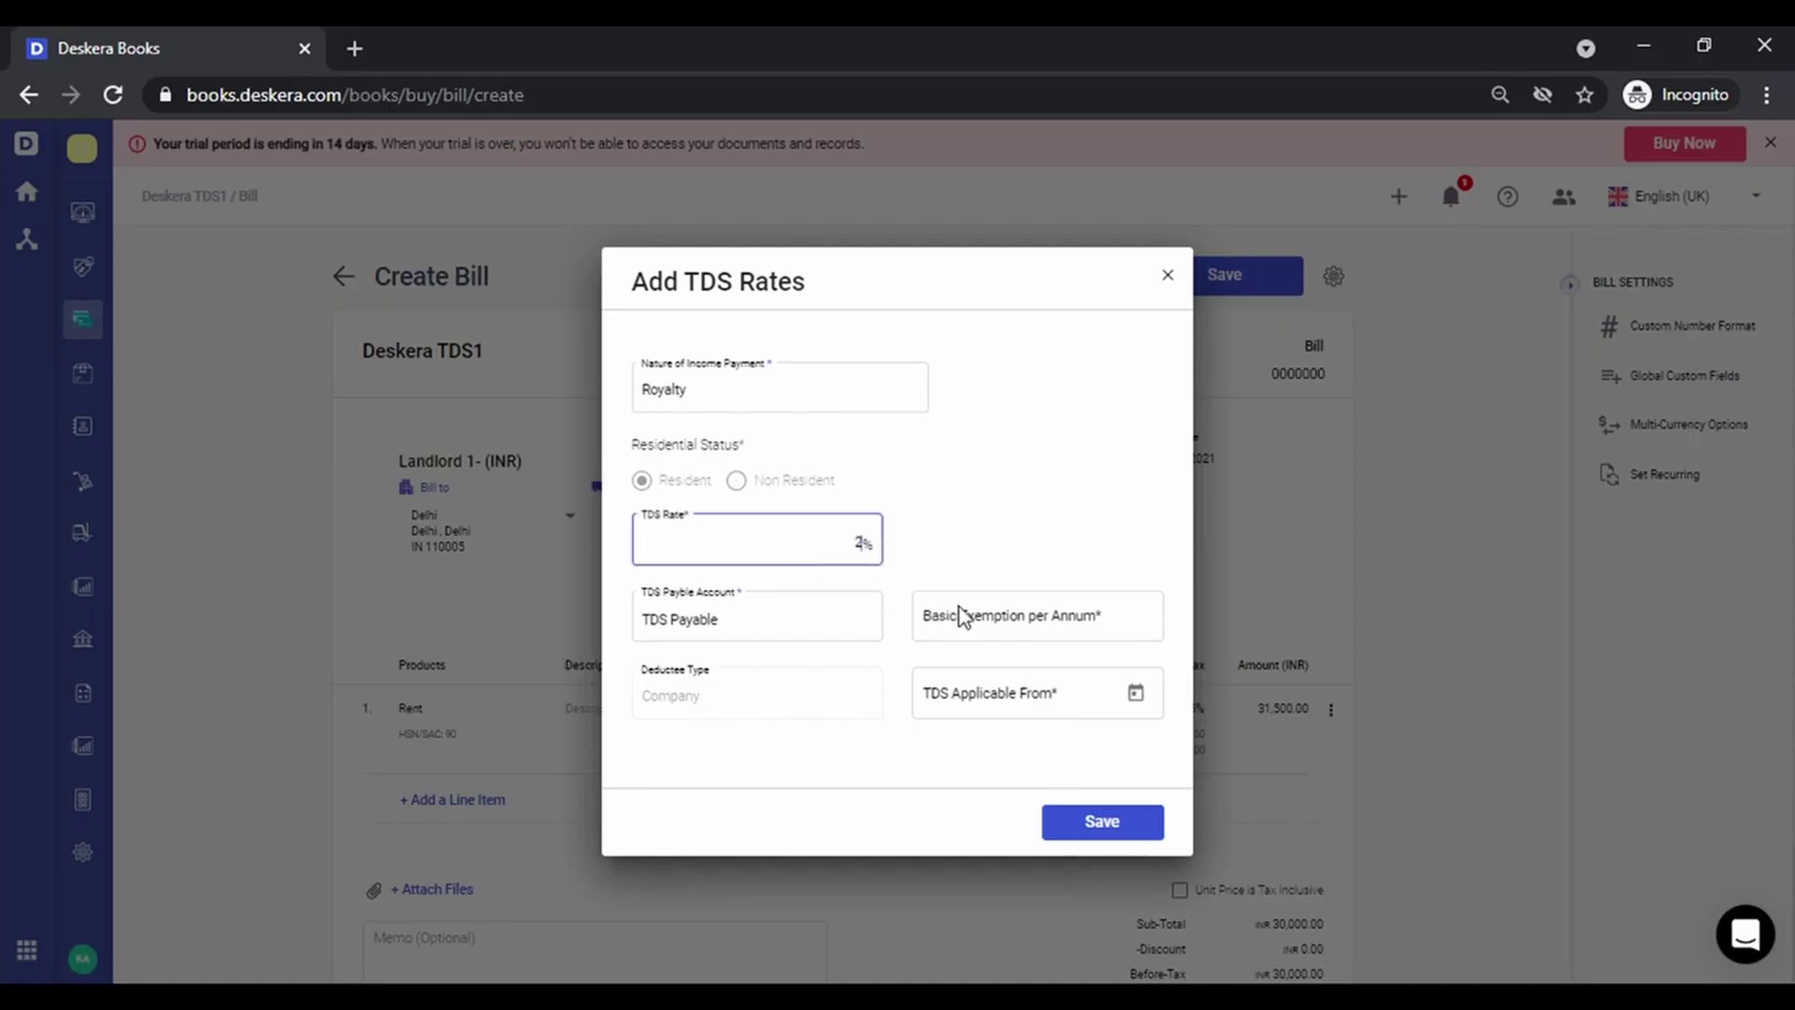
click(1007, 612)
text(000)
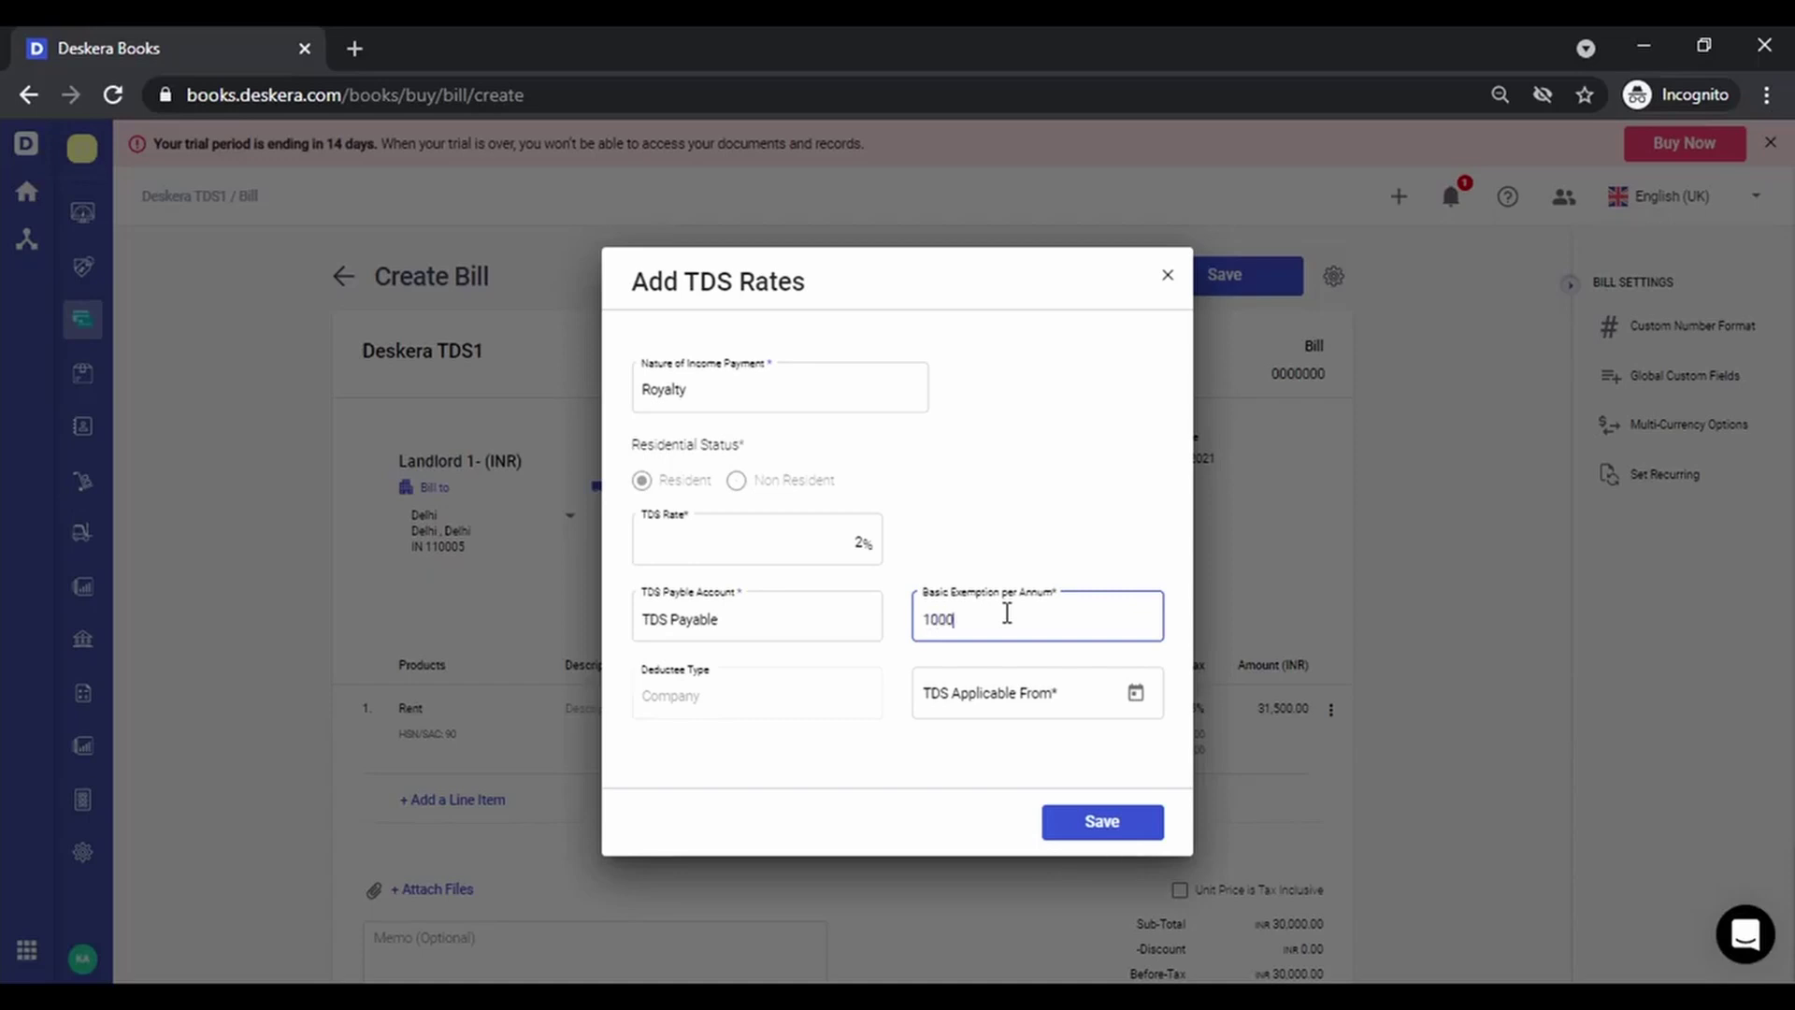
click(1017, 695)
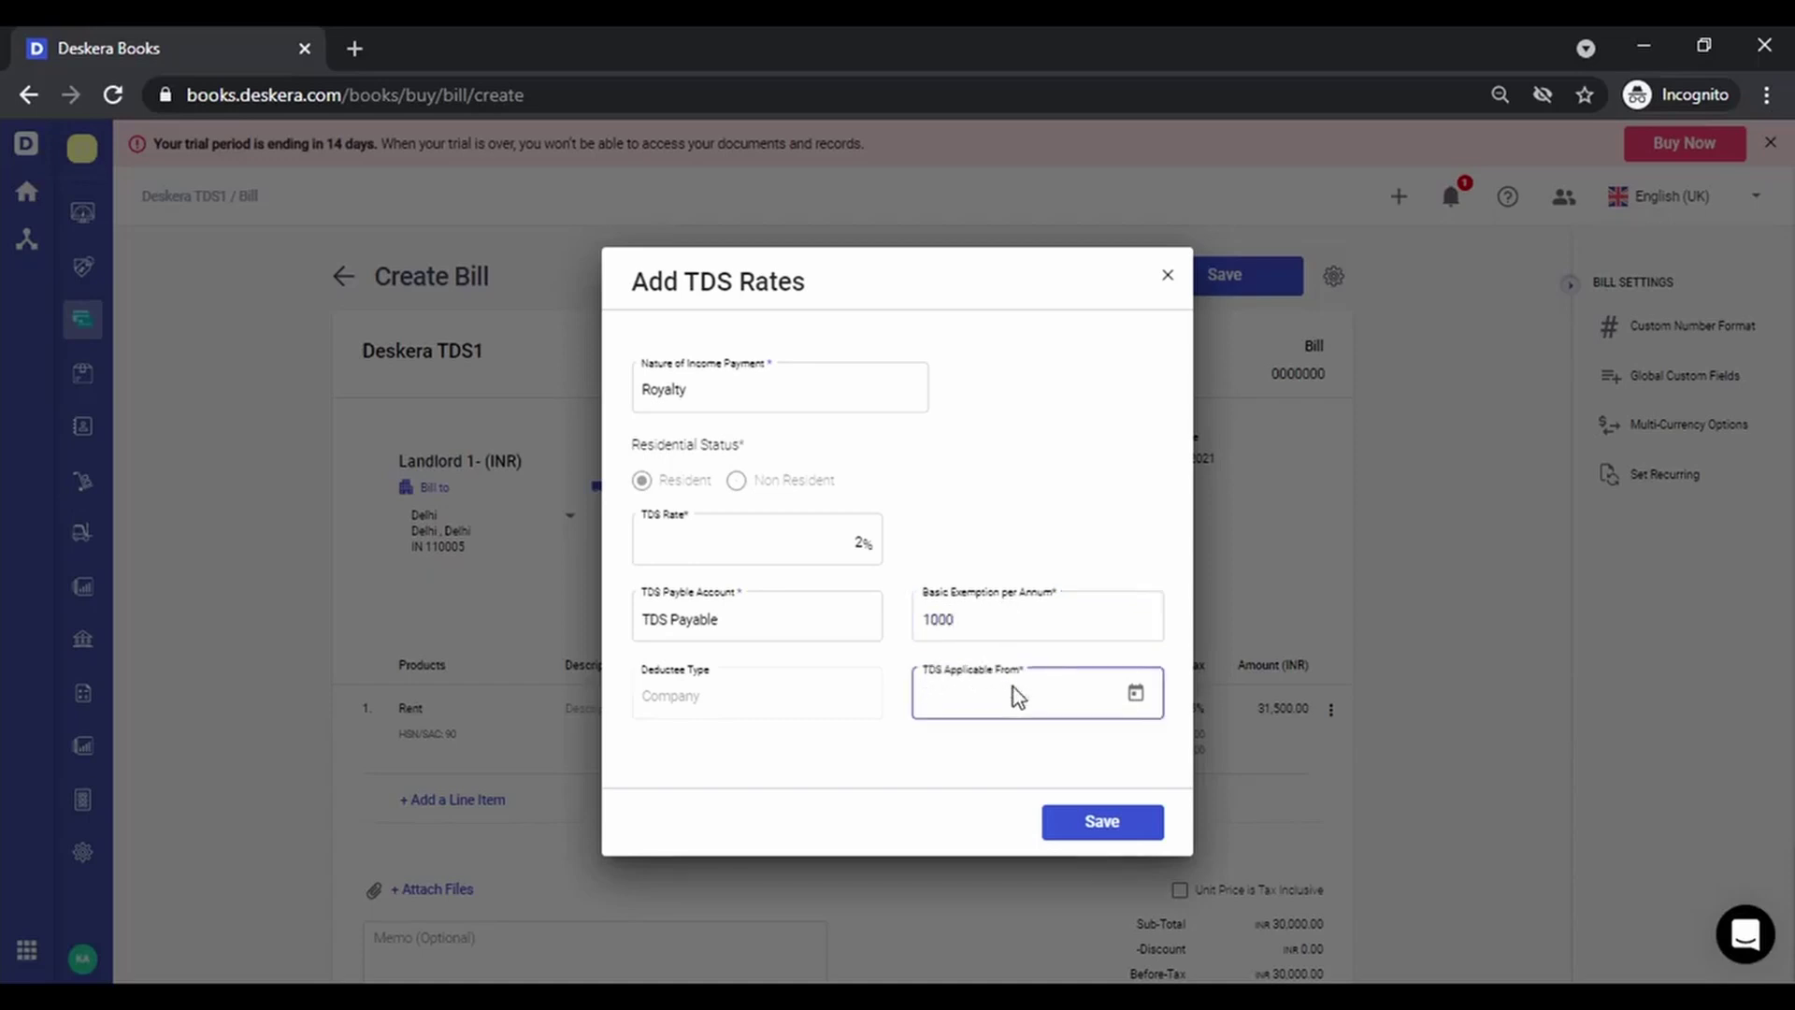
text(1 4 21)
click(974, 759)
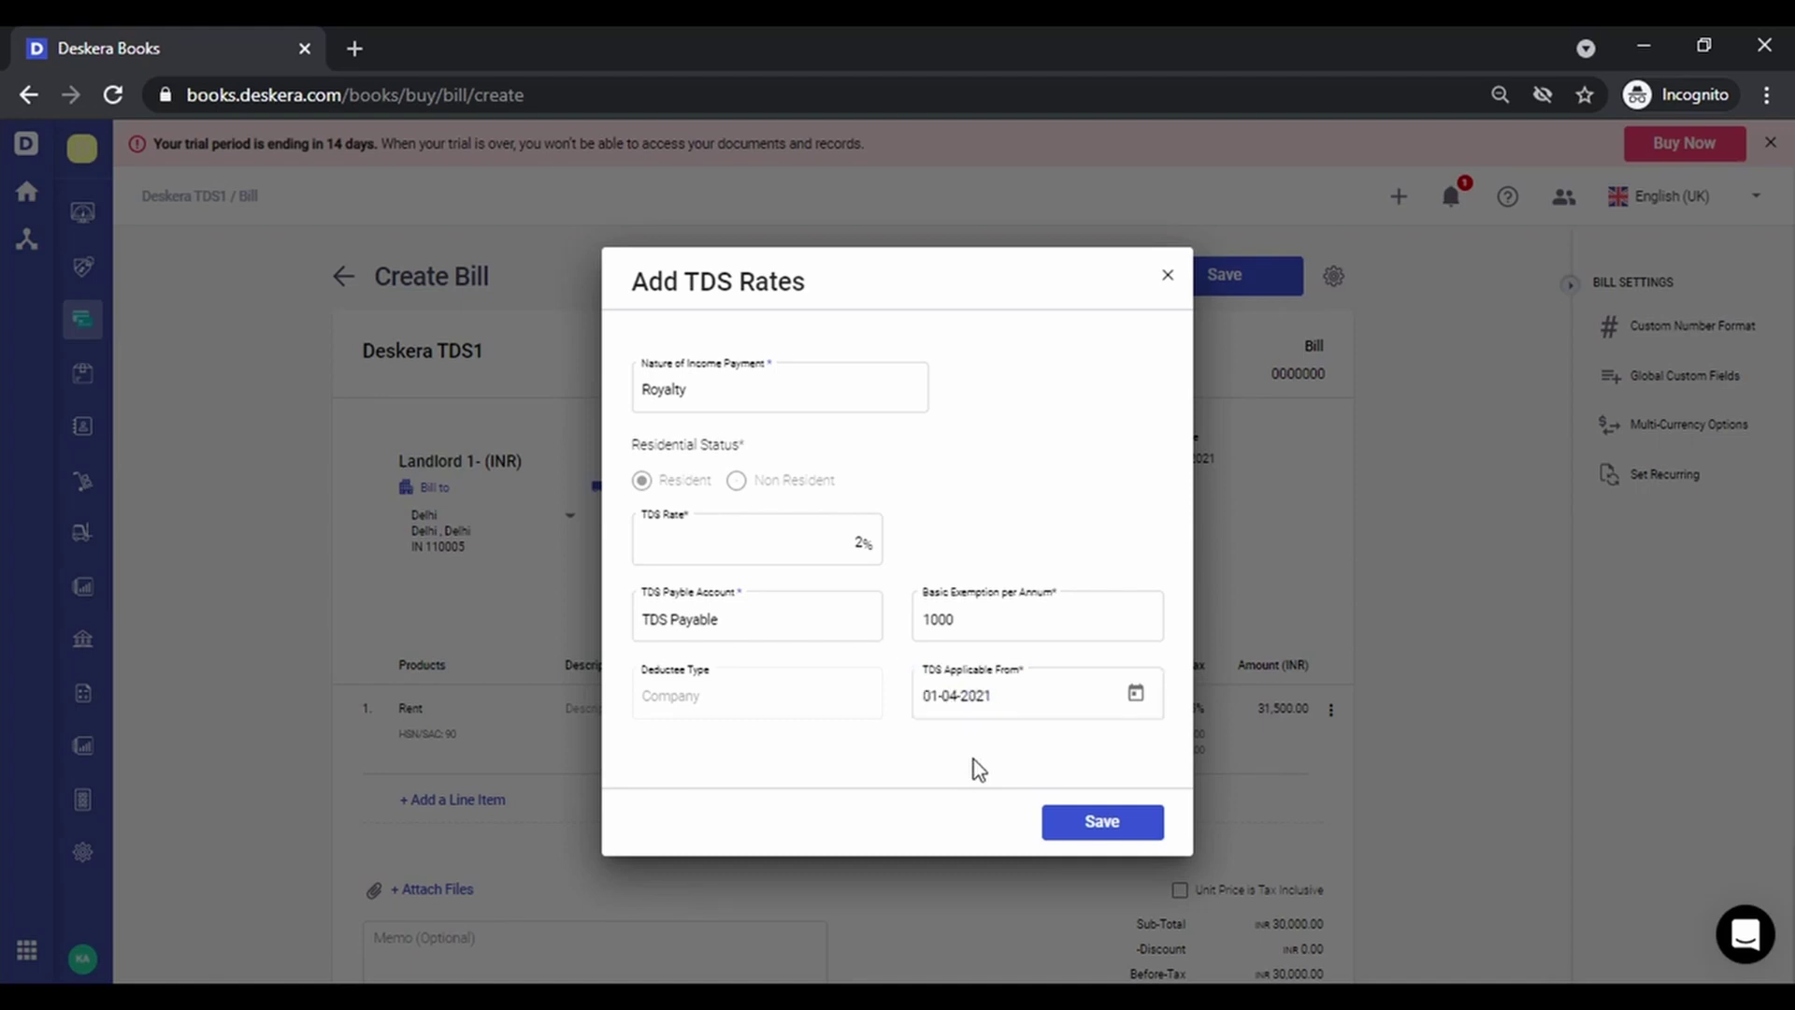
click(1101, 825)
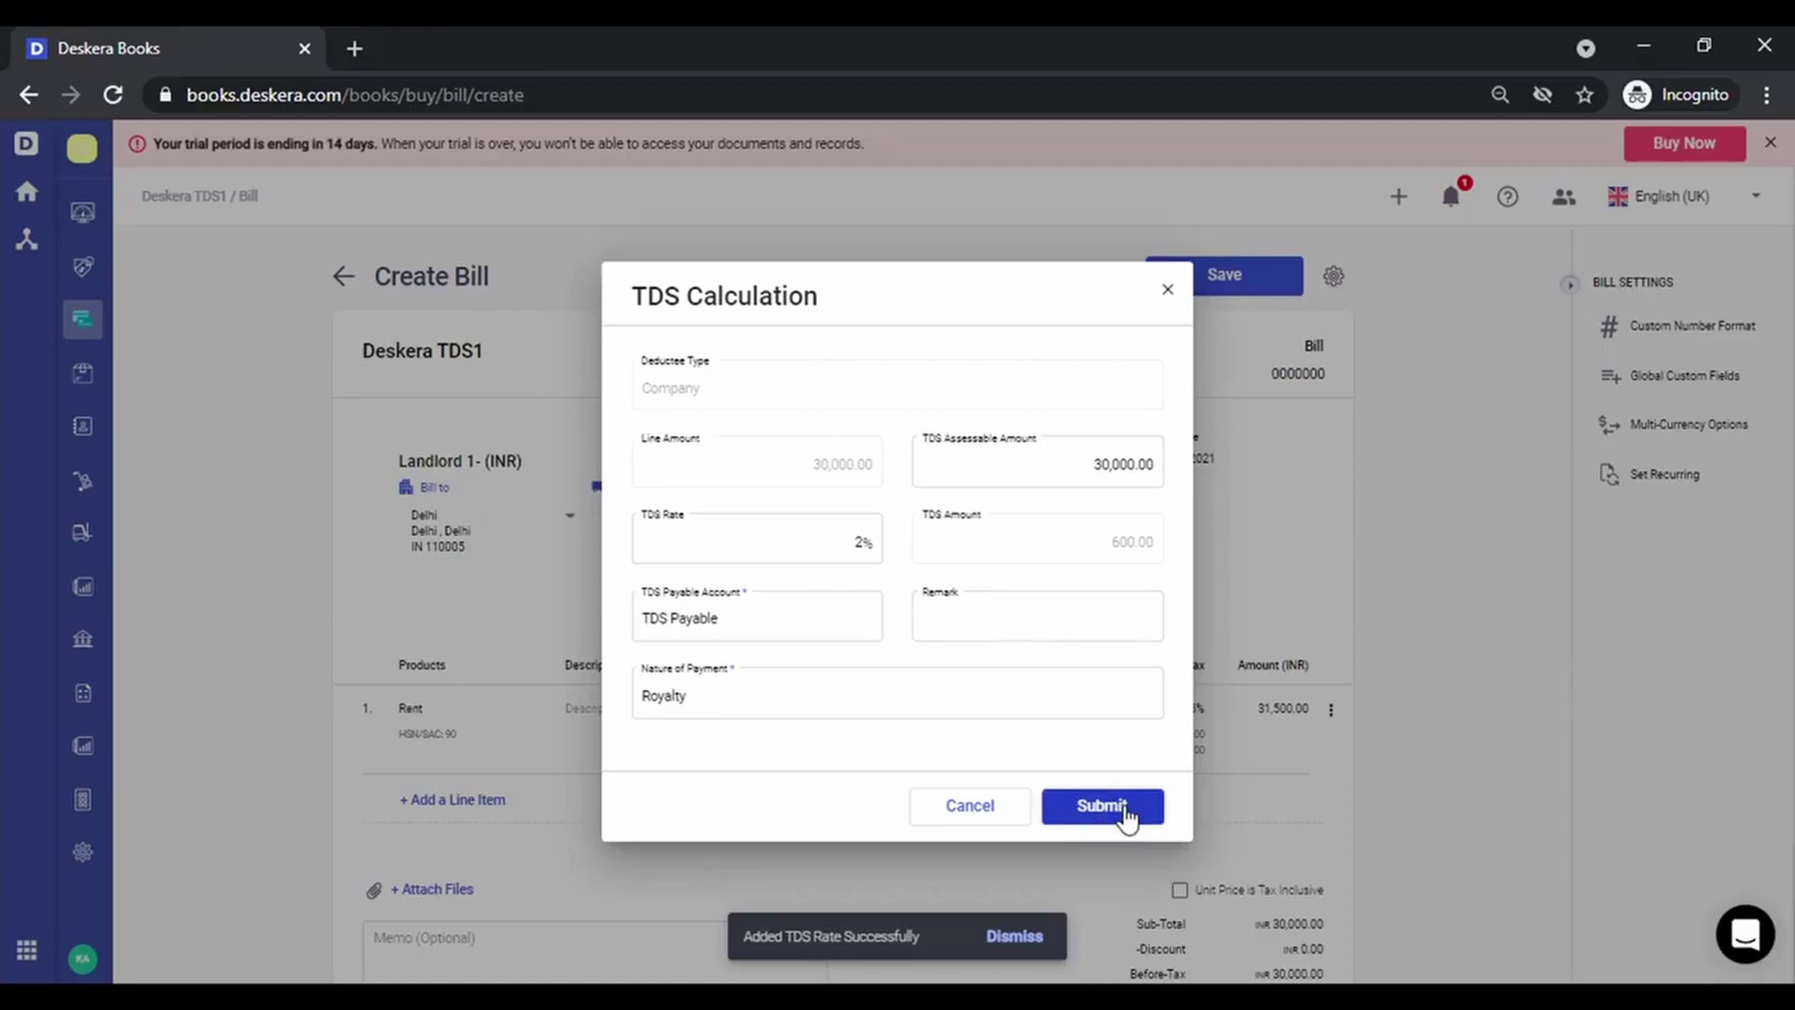
click(1127, 811)
click(1236, 292)
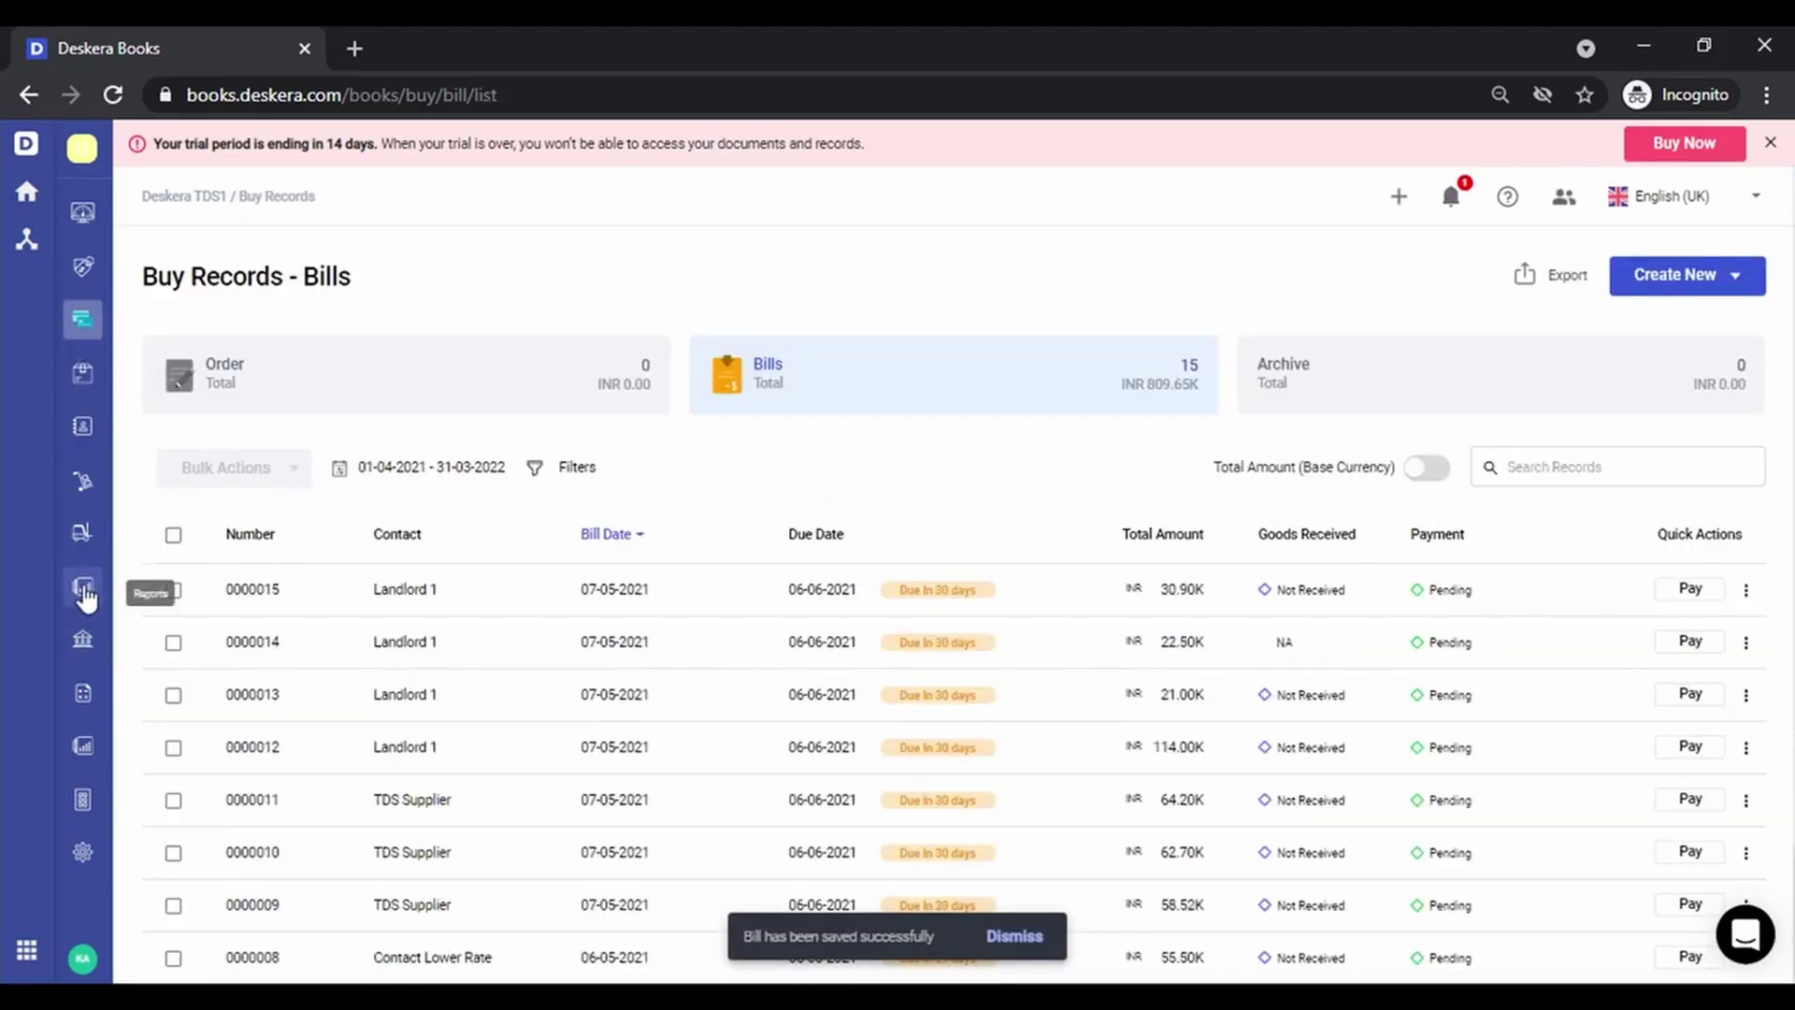
Open the TDS Details Report and check bill 0000015's Royalty 2% TDS of 600
click(85, 595)
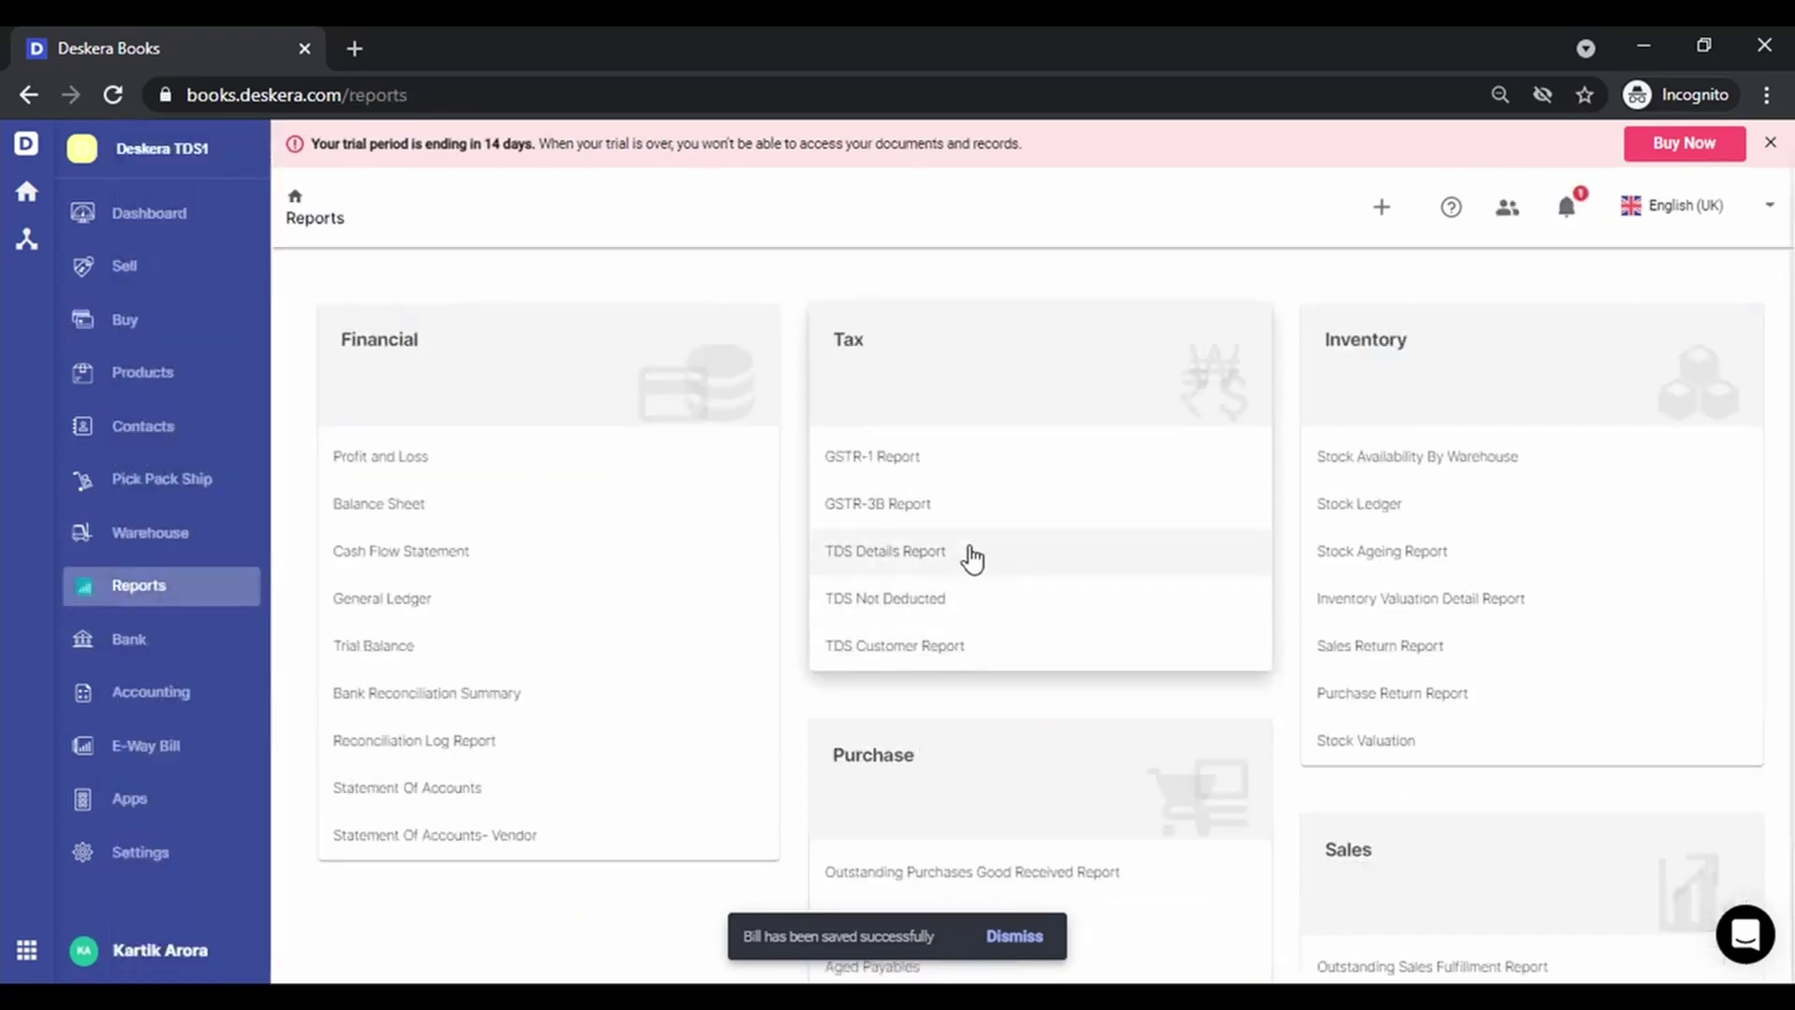
click(972, 552)
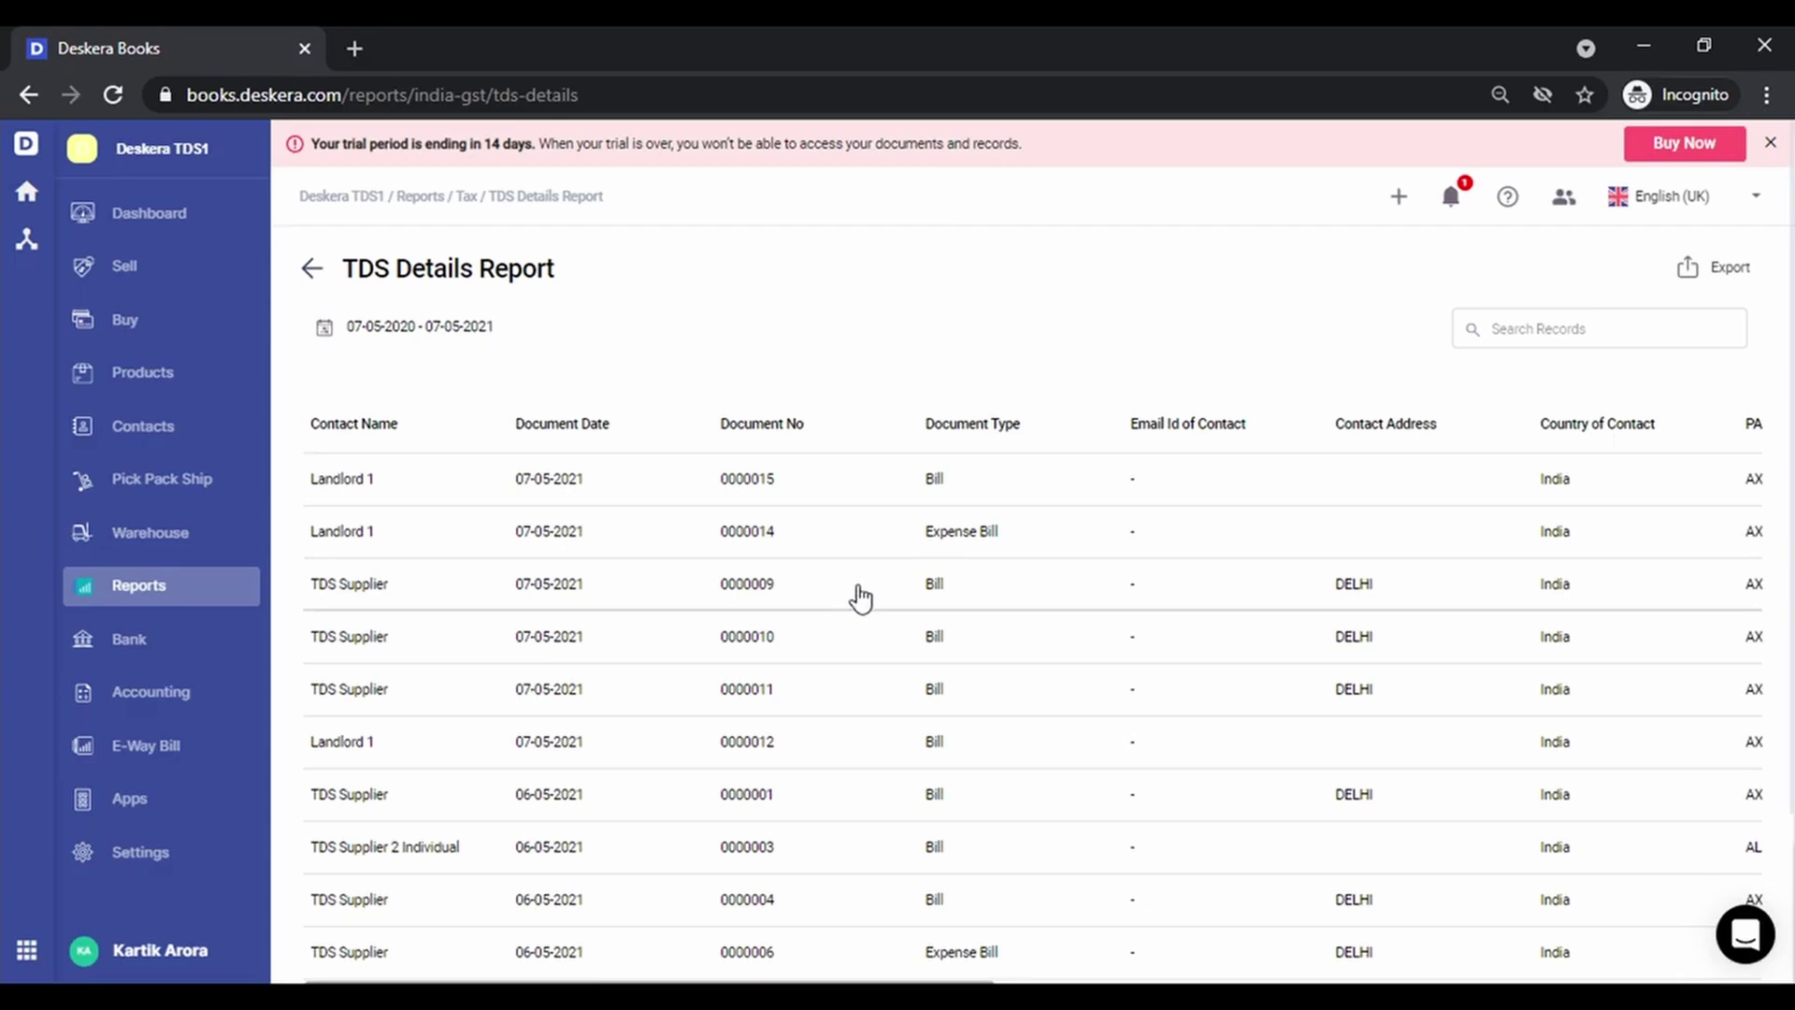
scroll(860, 598, right, 1)
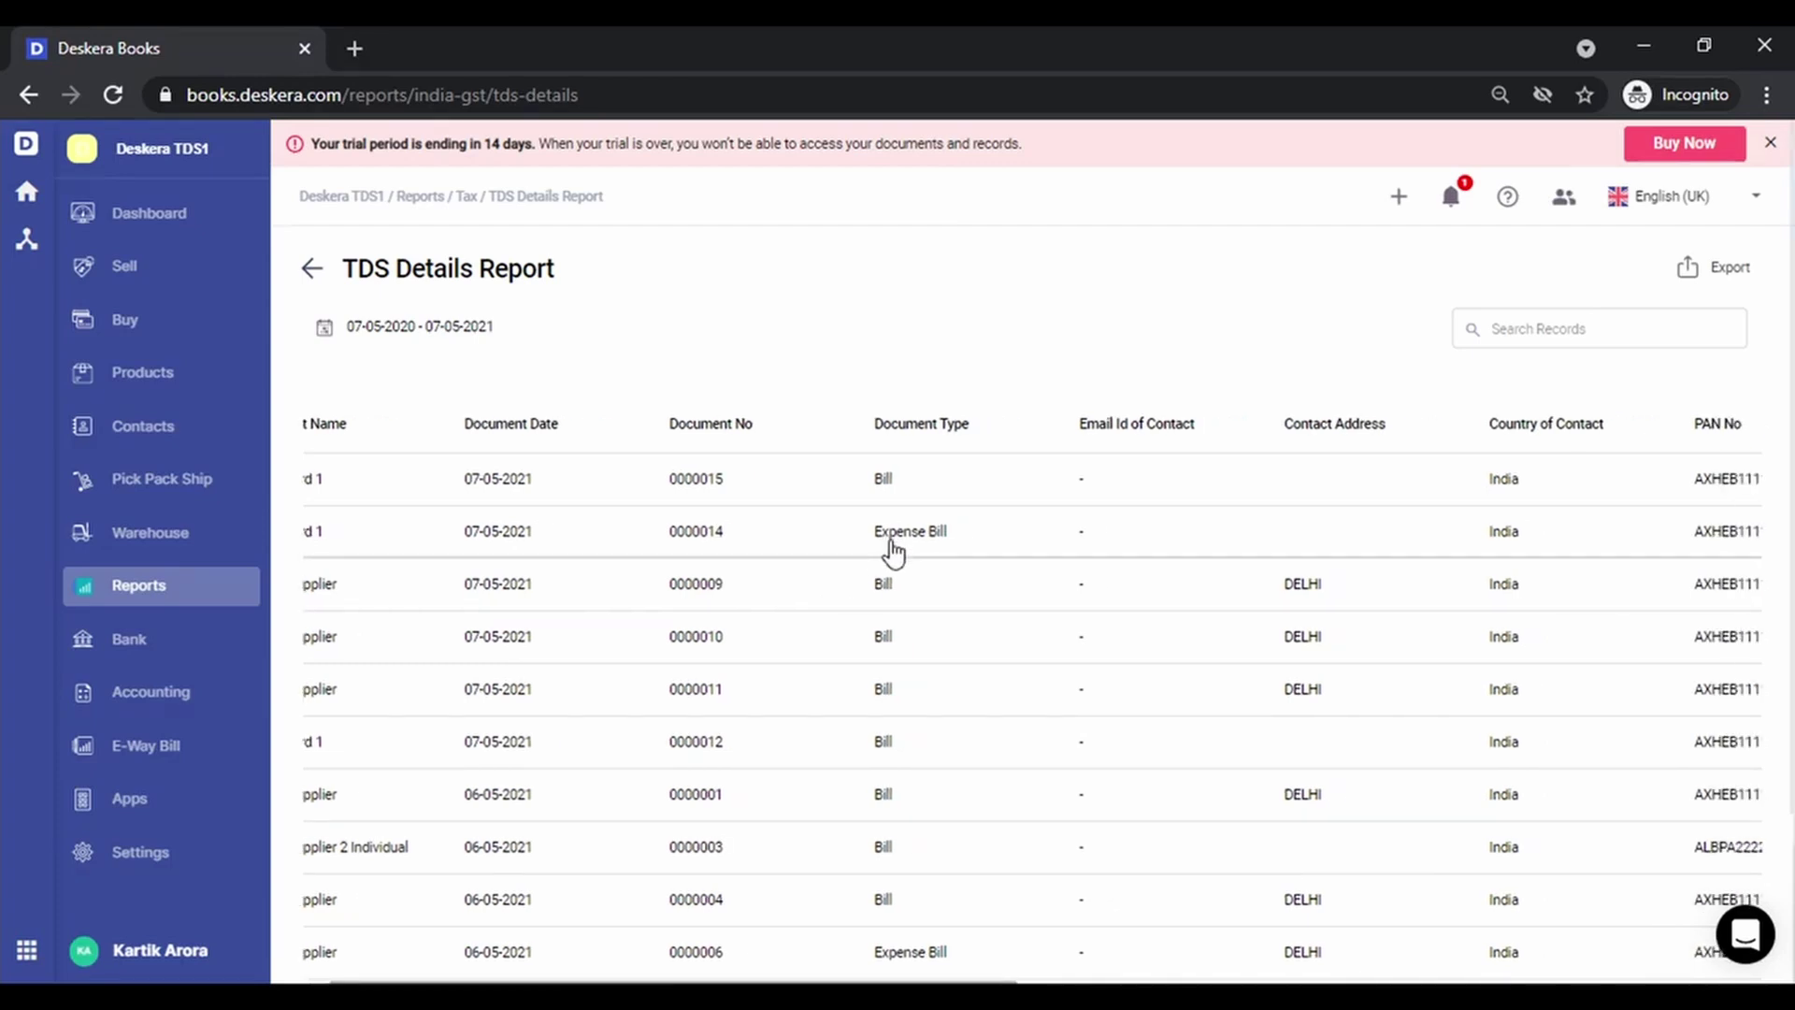
scroll(957, 496, right, 5)
scroll(957, 496, right, 5)
scroll(957, 497, right, 4)
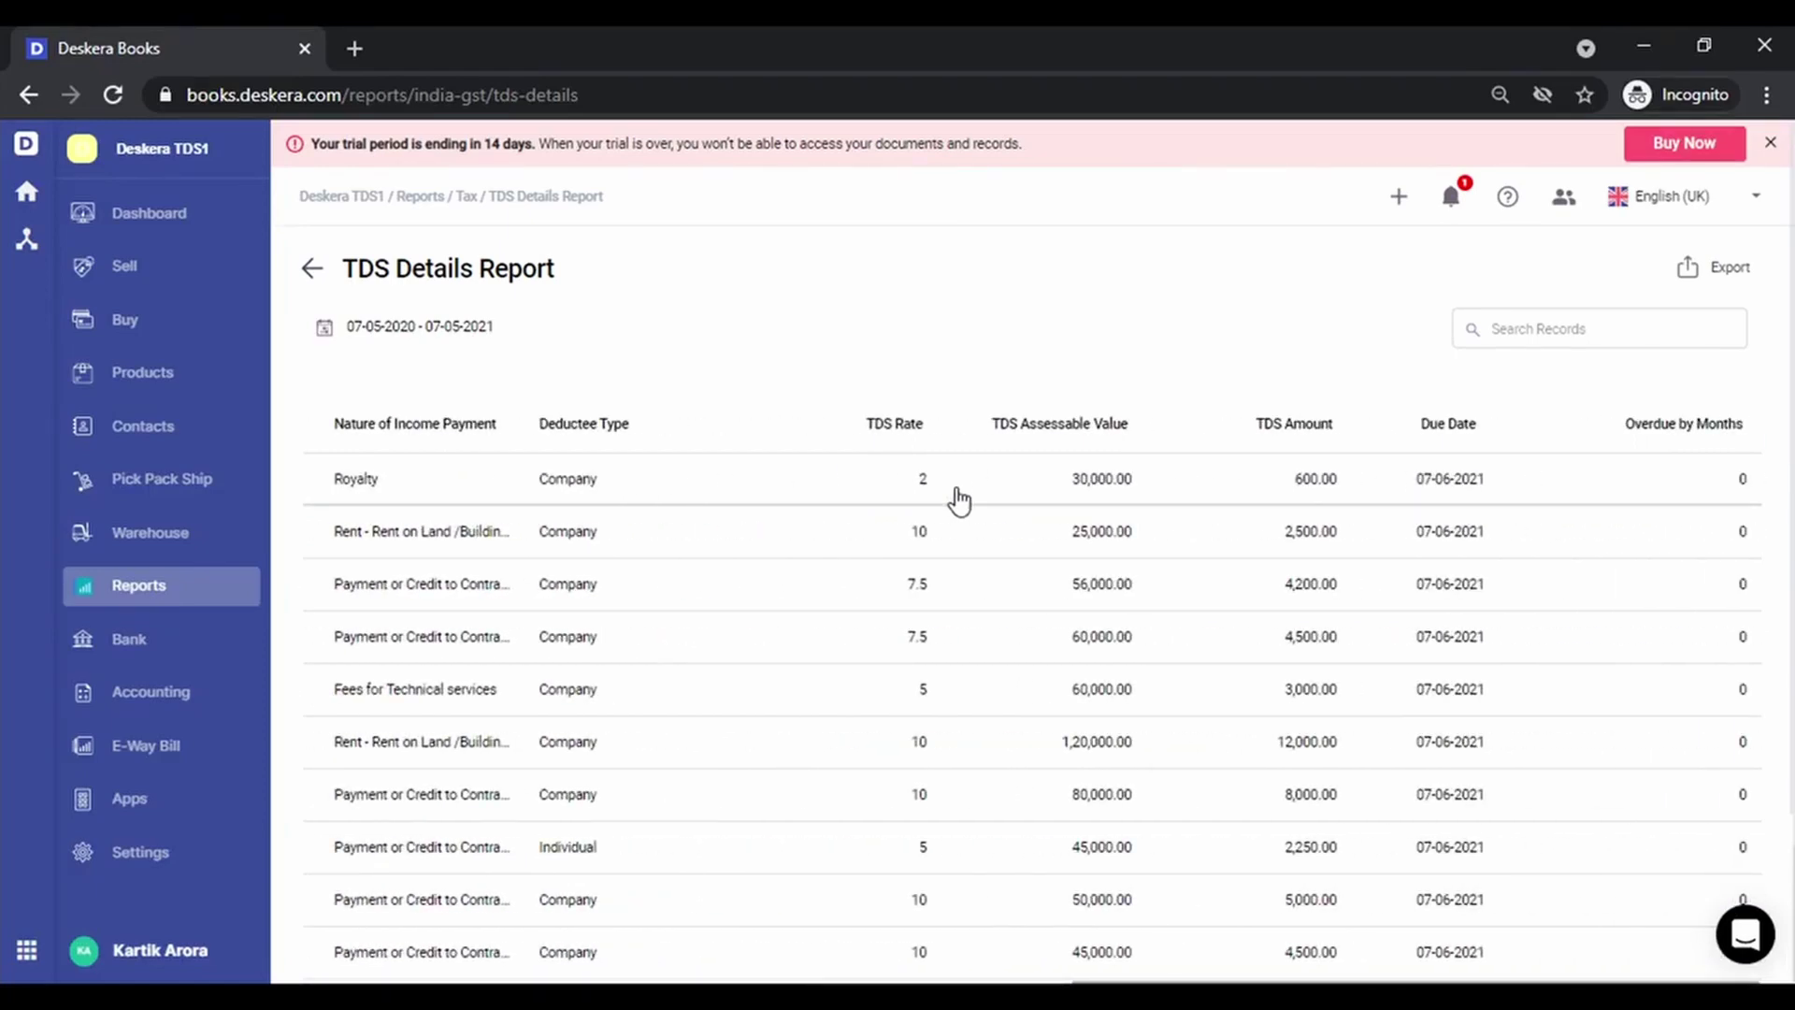
scroll(957, 496, left, 8)
scroll(958, 497, left, 8)
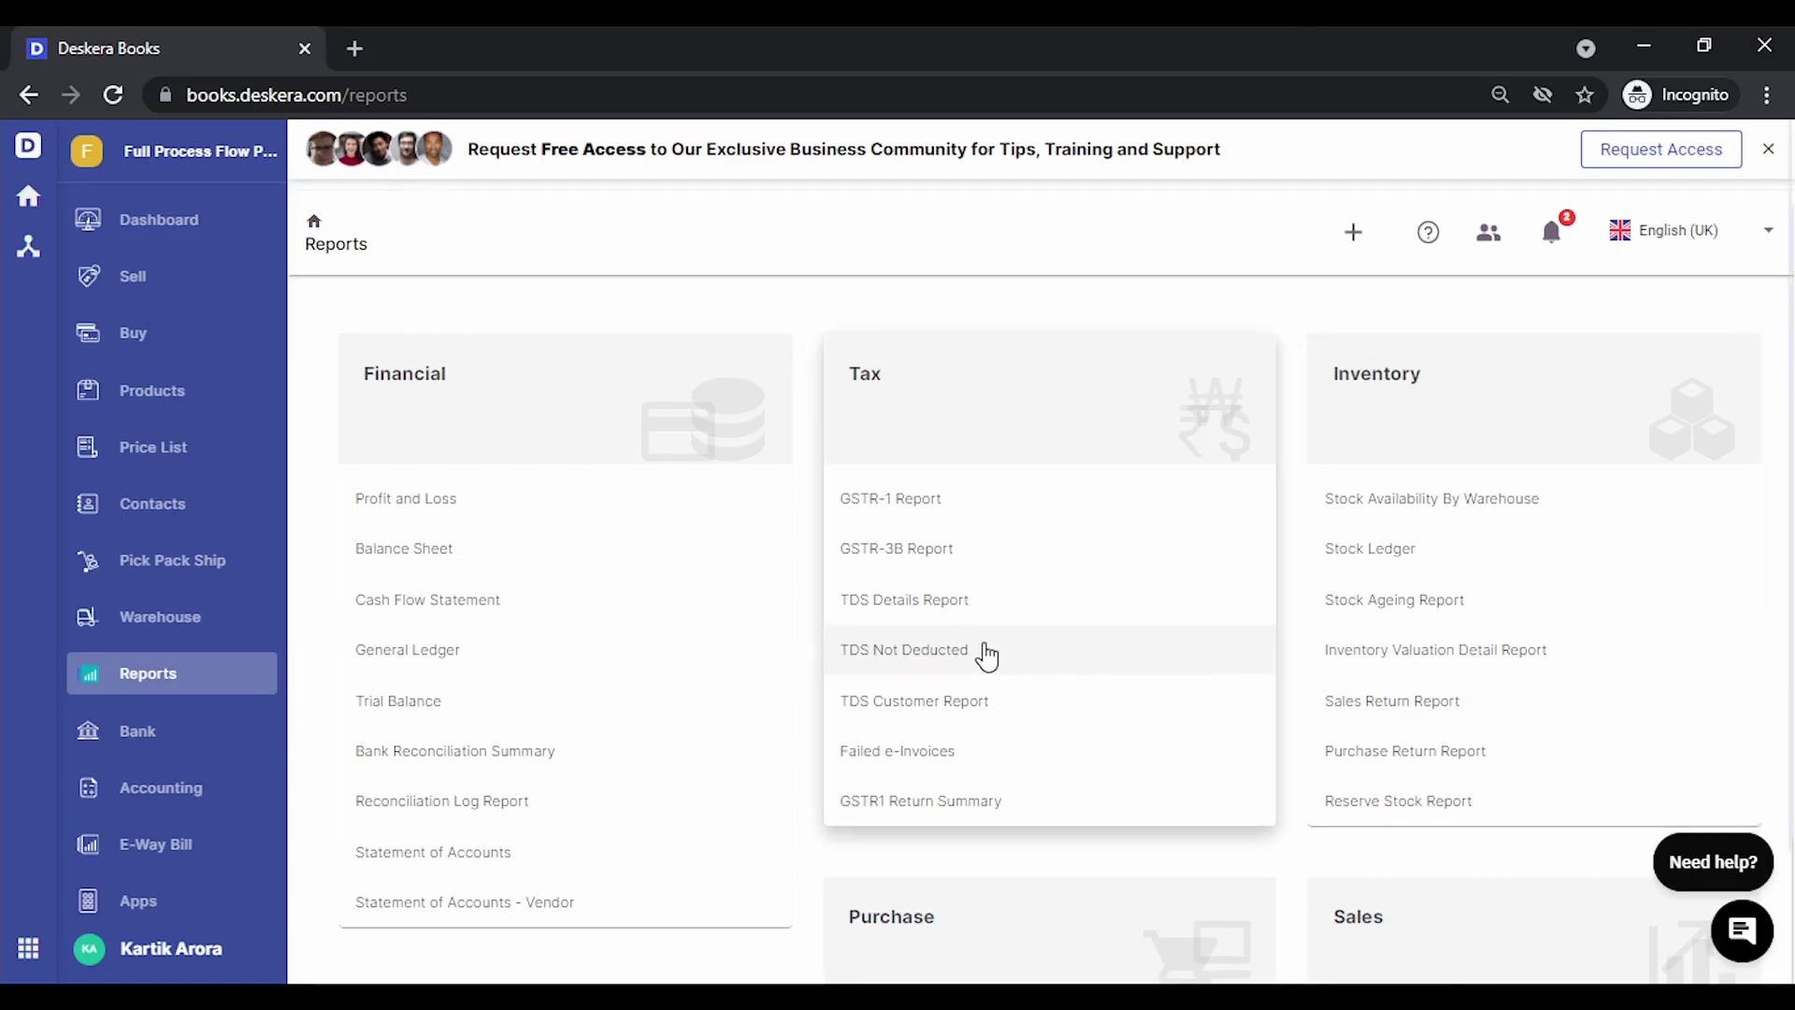
Deduct the pending TDS on landlord 2's bill 0000072 and view journal entry JE-0000736
click(986, 655)
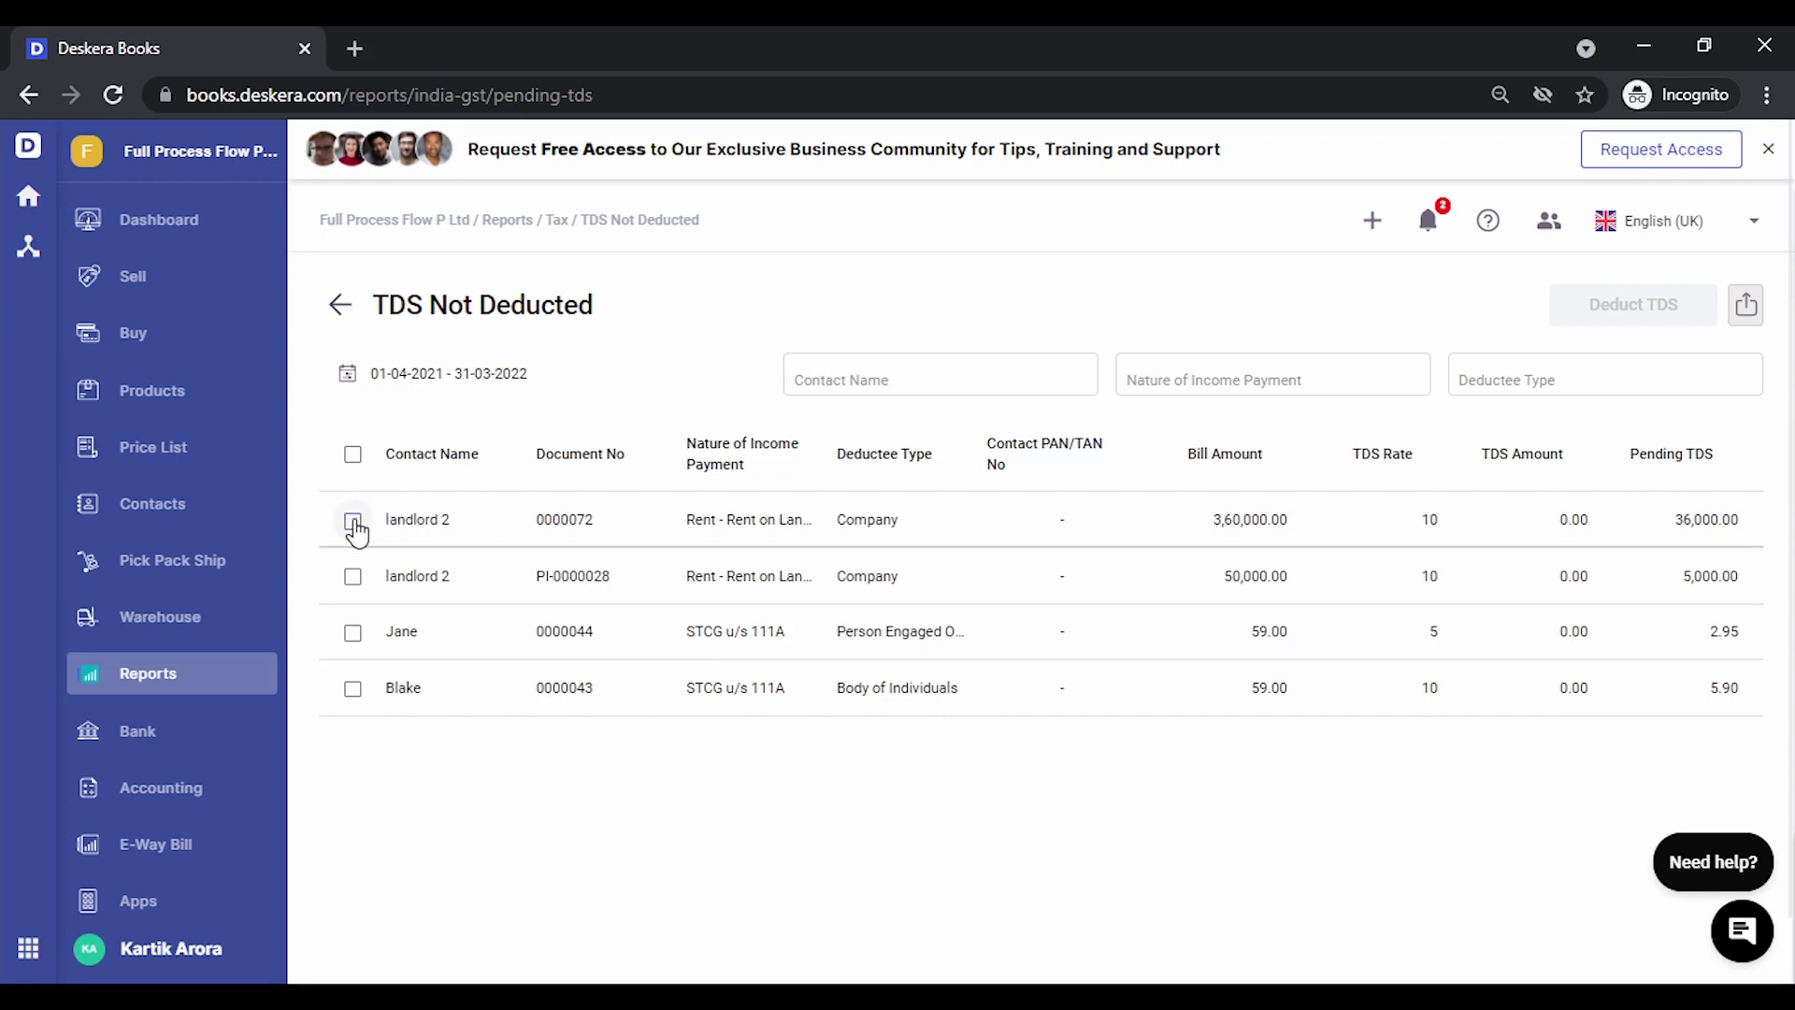
click(354, 522)
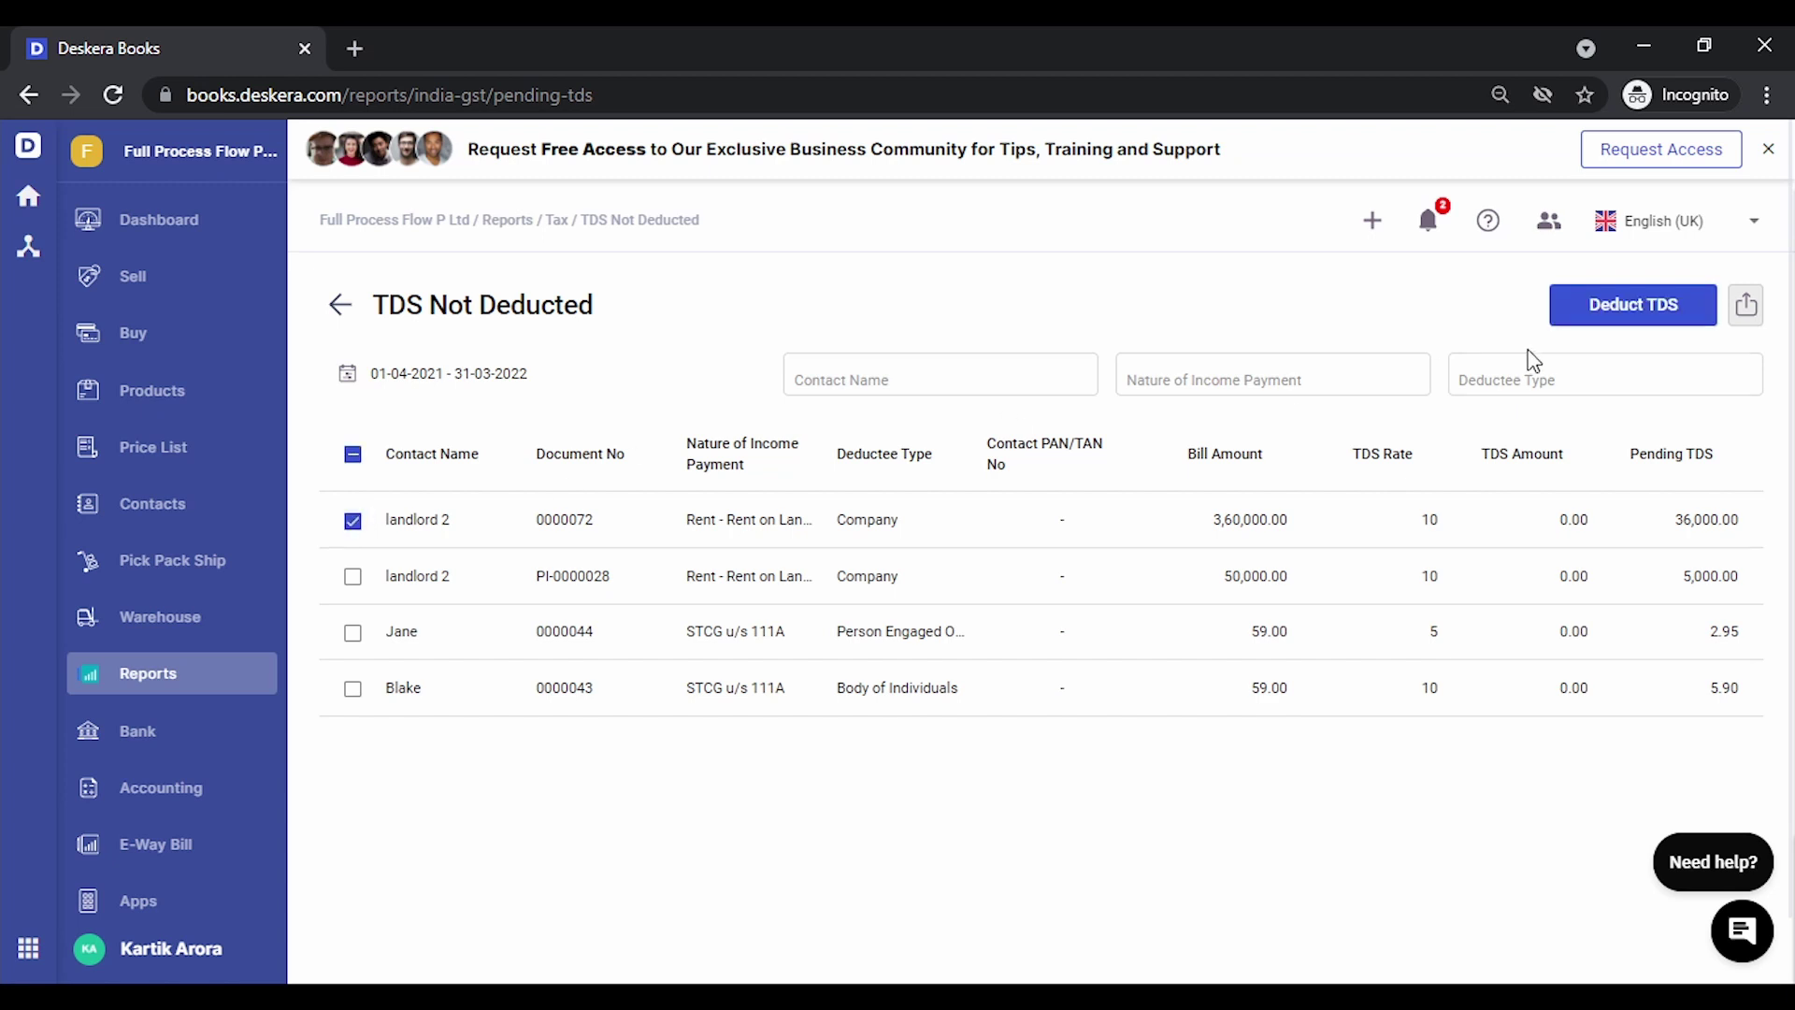
click(1602, 318)
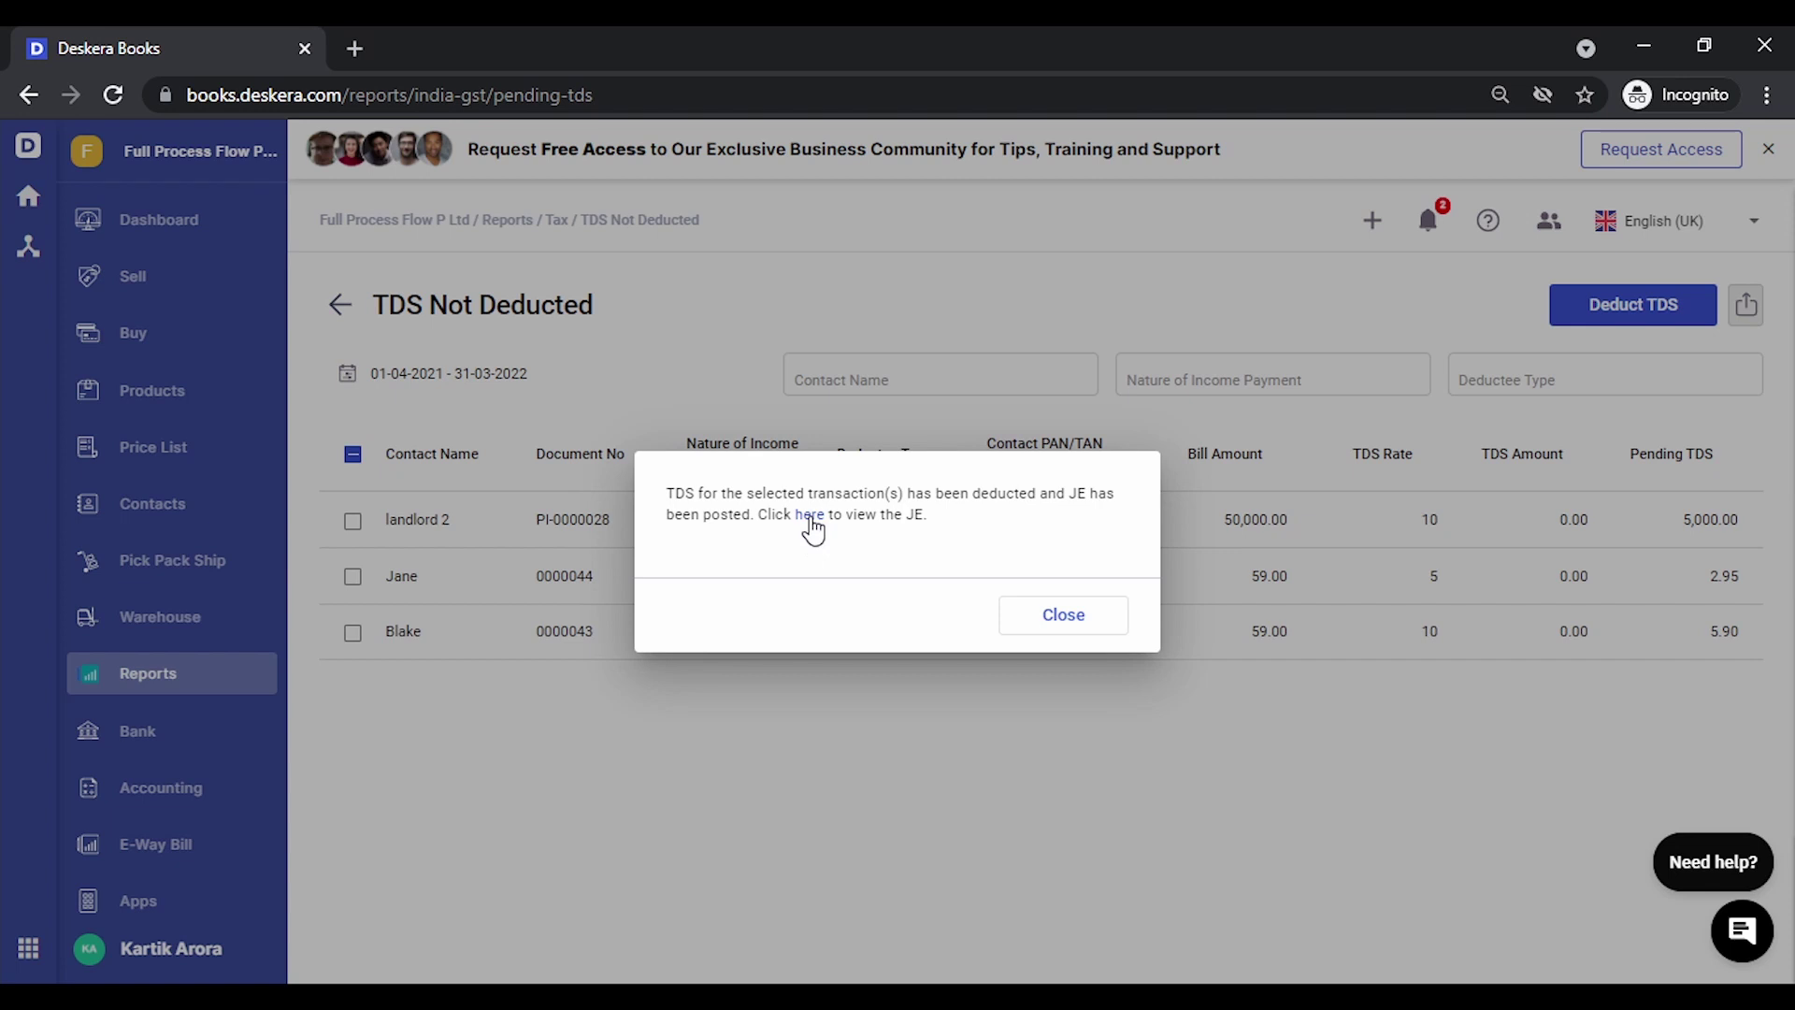
click(810, 515)
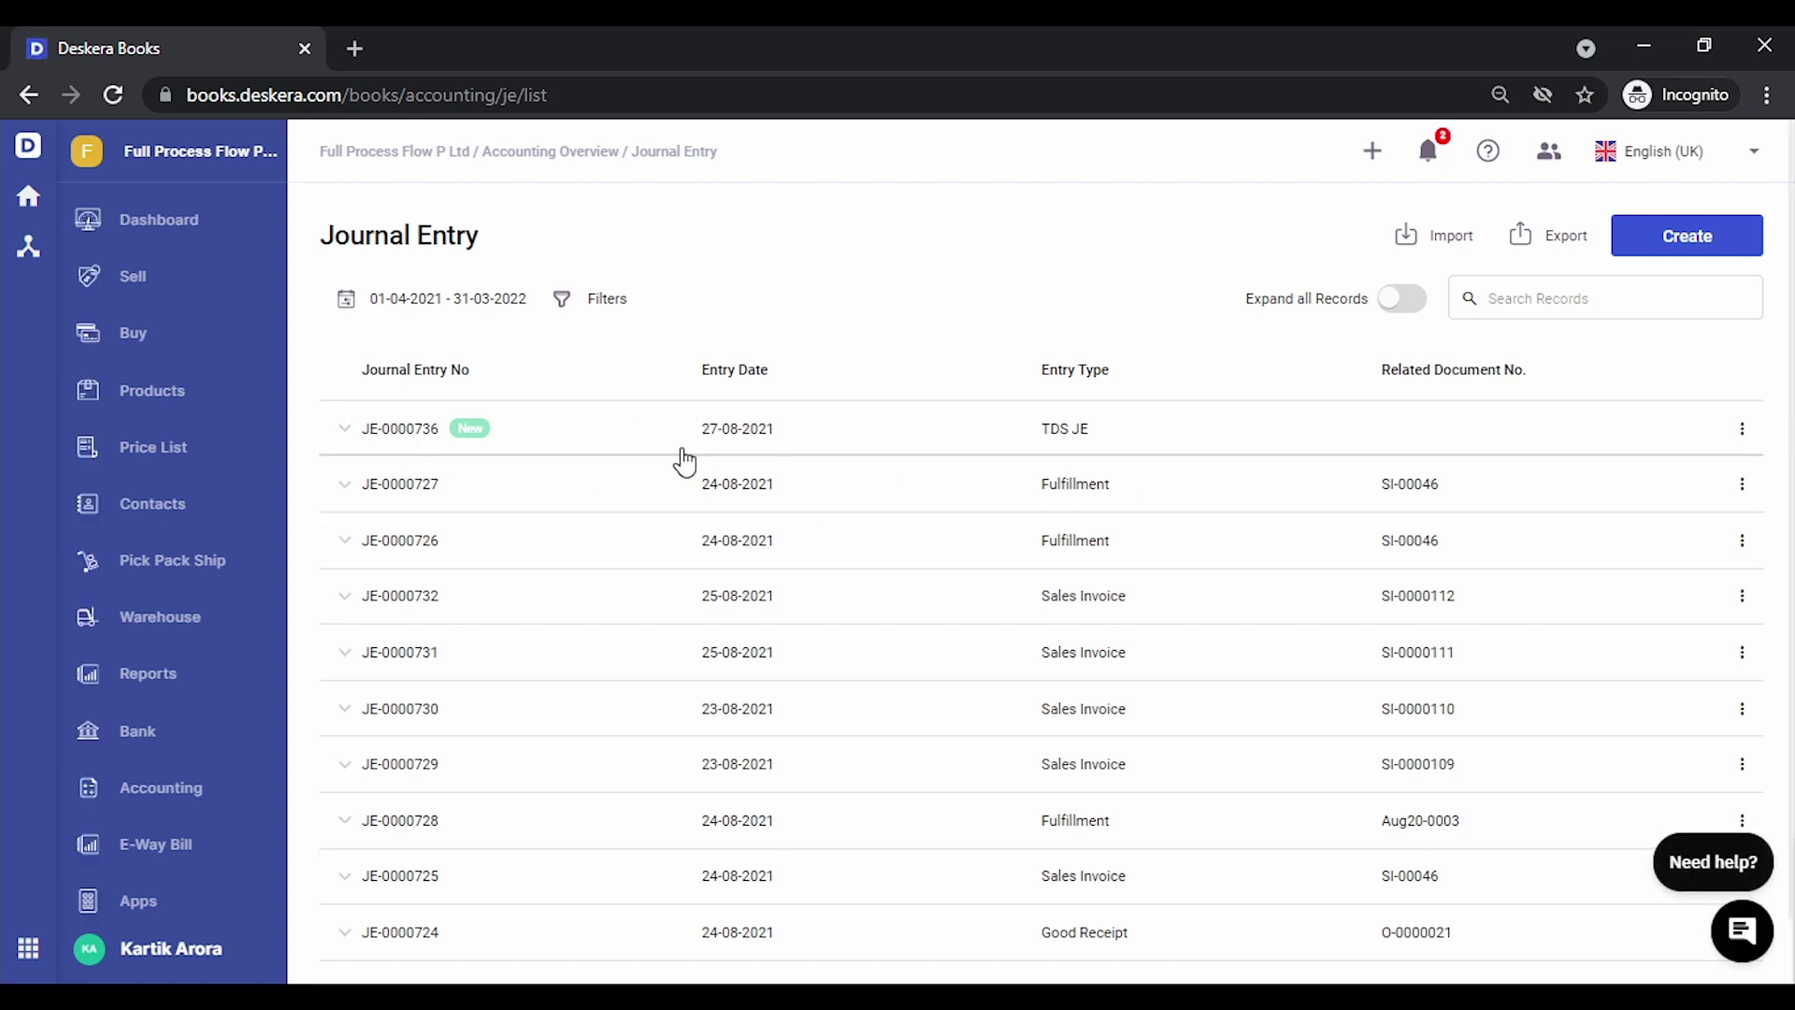
Expand JE-0000736 showing Accounts Payable debited and TDS Payable credited 36,000
click(346, 428)
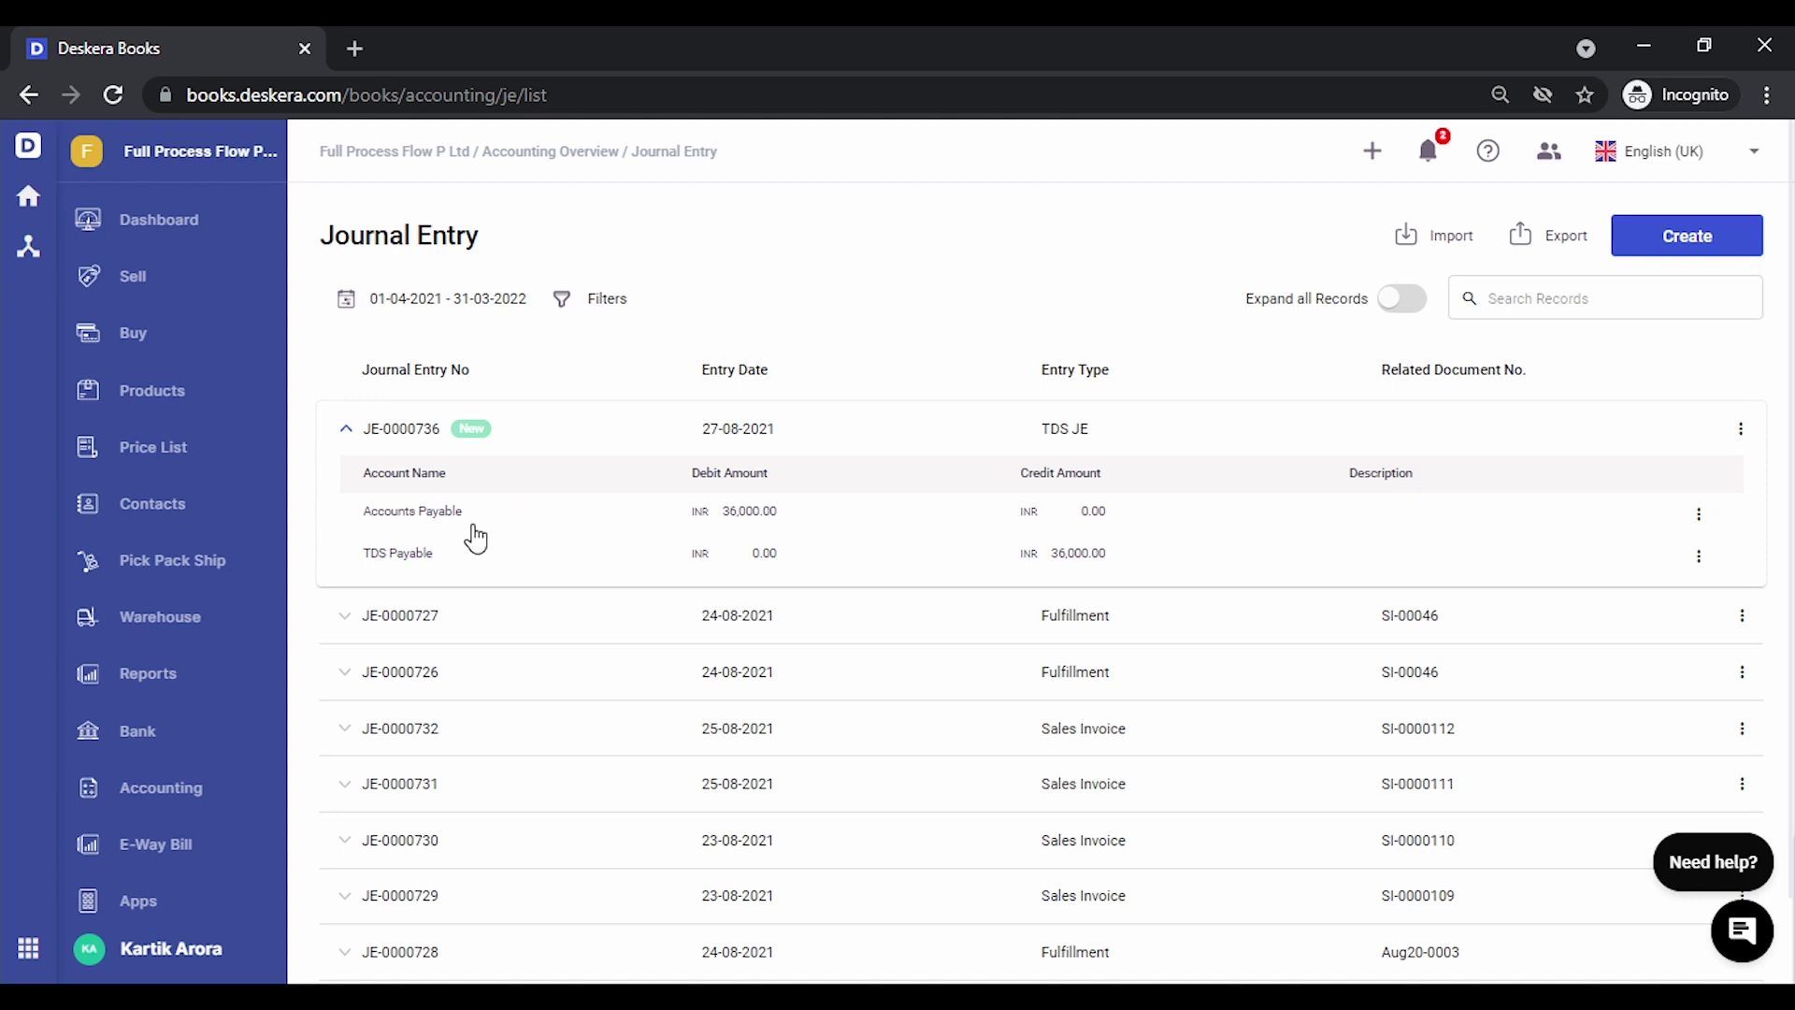
mouse_move(171, 673)
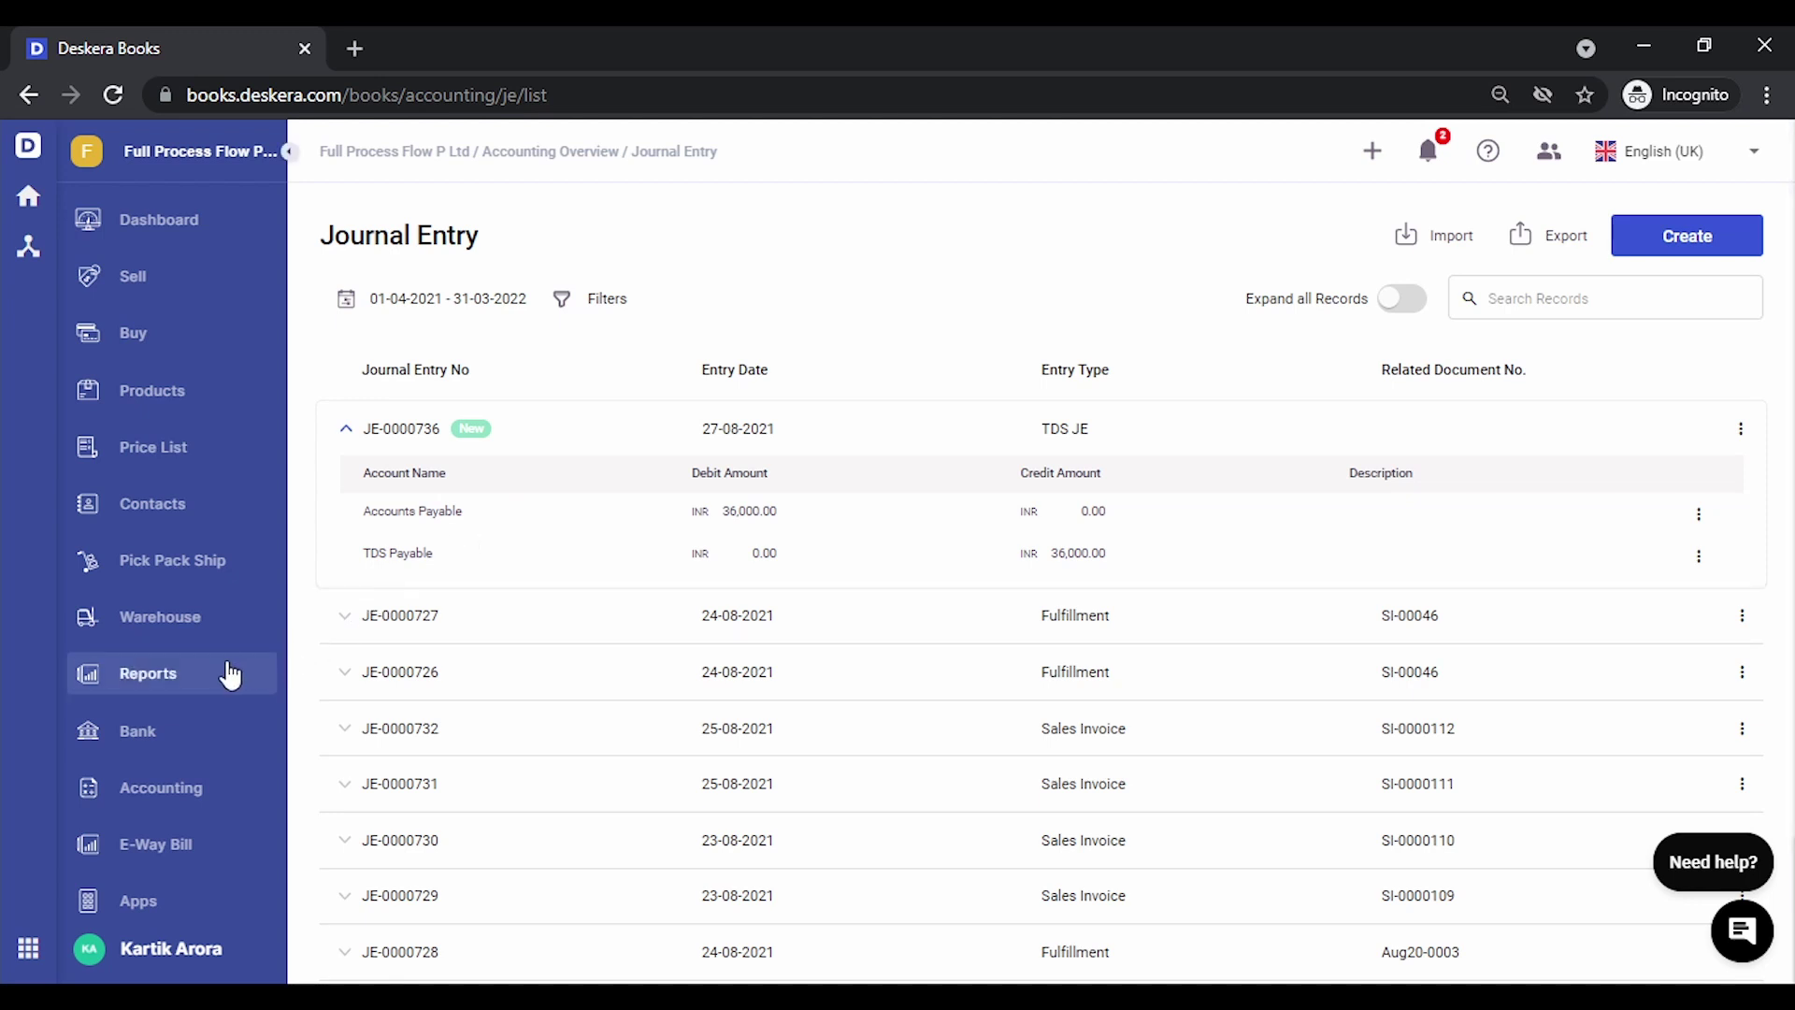
Reopen the TDS Details Report and review its rates, assessable values, TDS amounts and due dates
click(230, 673)
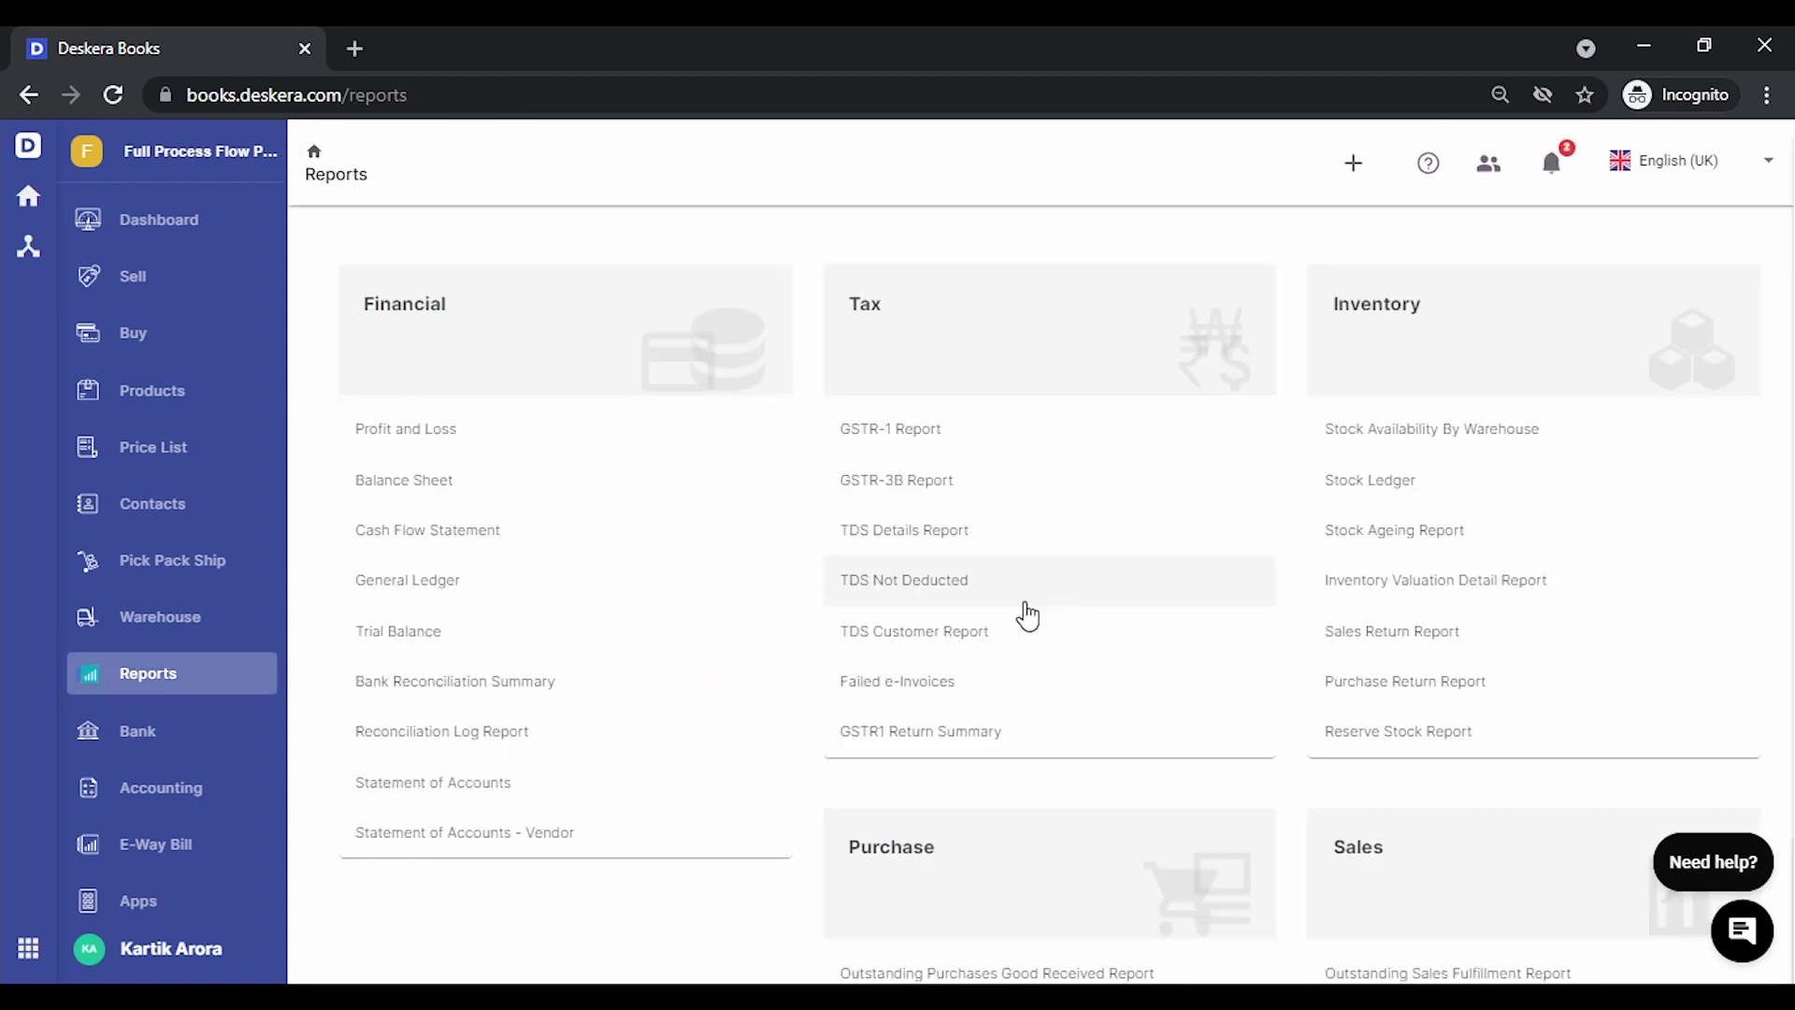
click(996, 543)
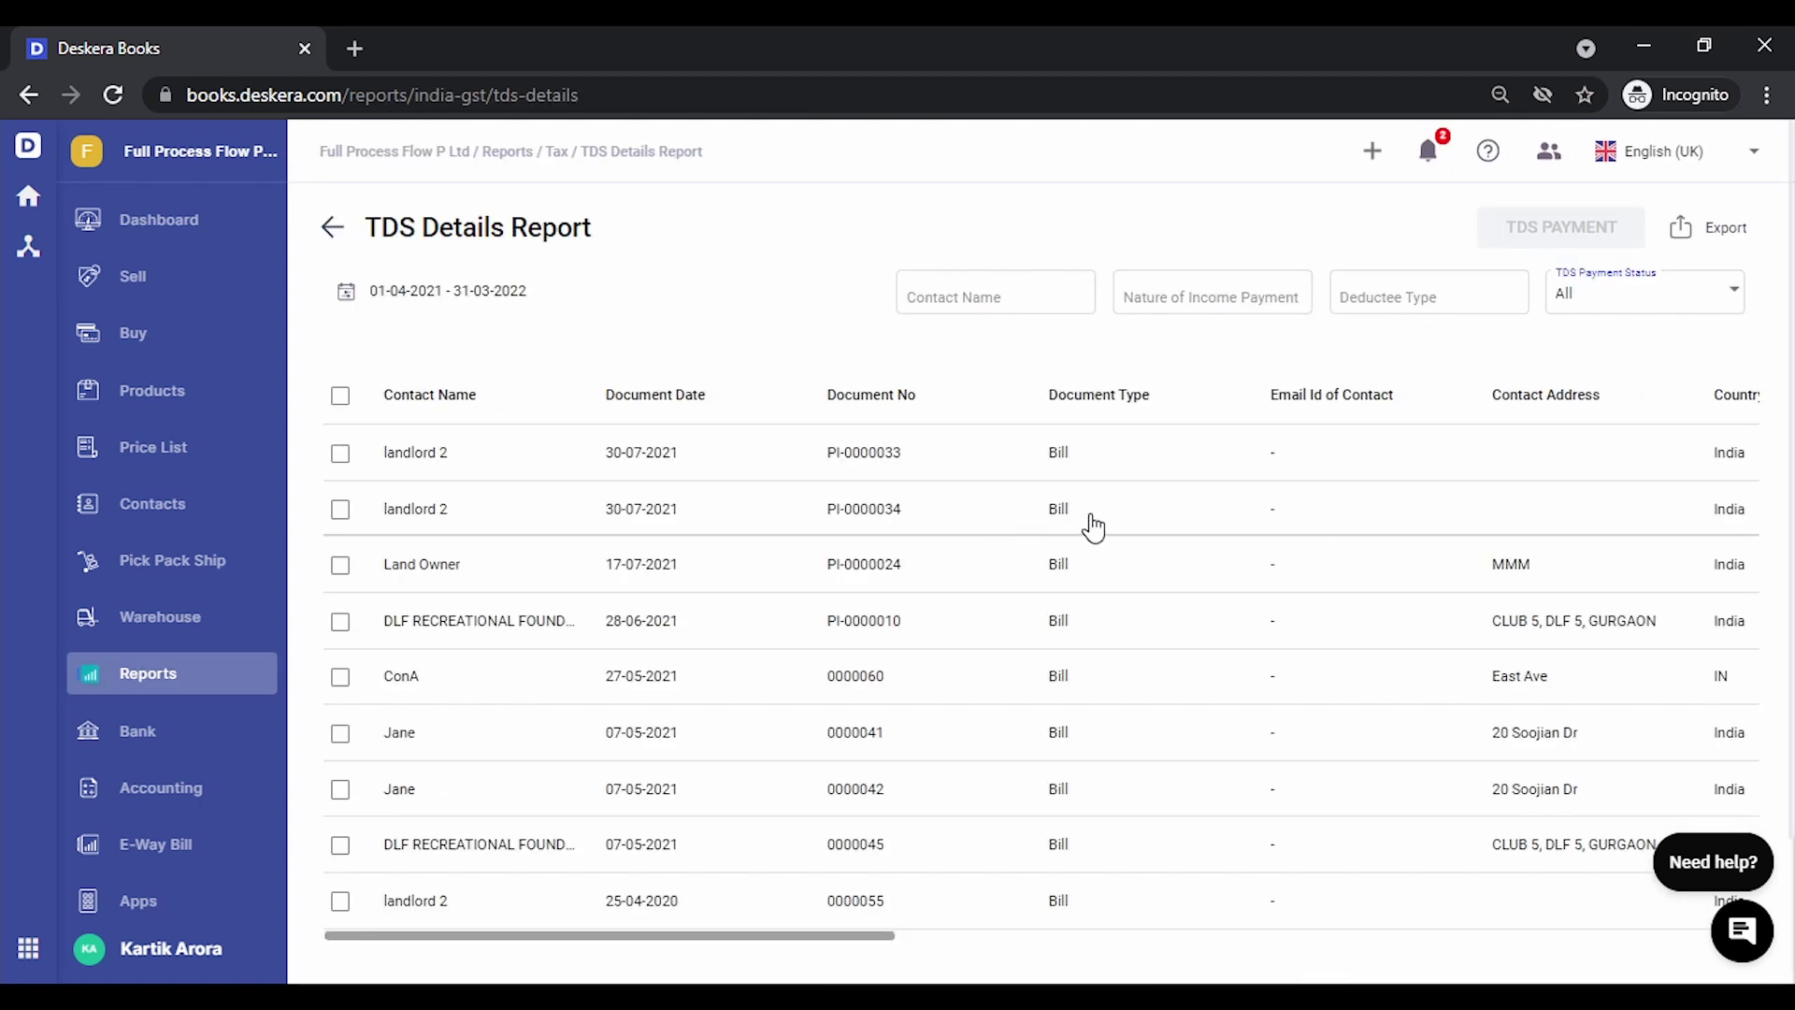
scroll(1092, 526, right, 5)
scroll(1092, 526, right, 3)
scroll(1092, 526, right, 2)
scroll(1092, 526, right, 5)
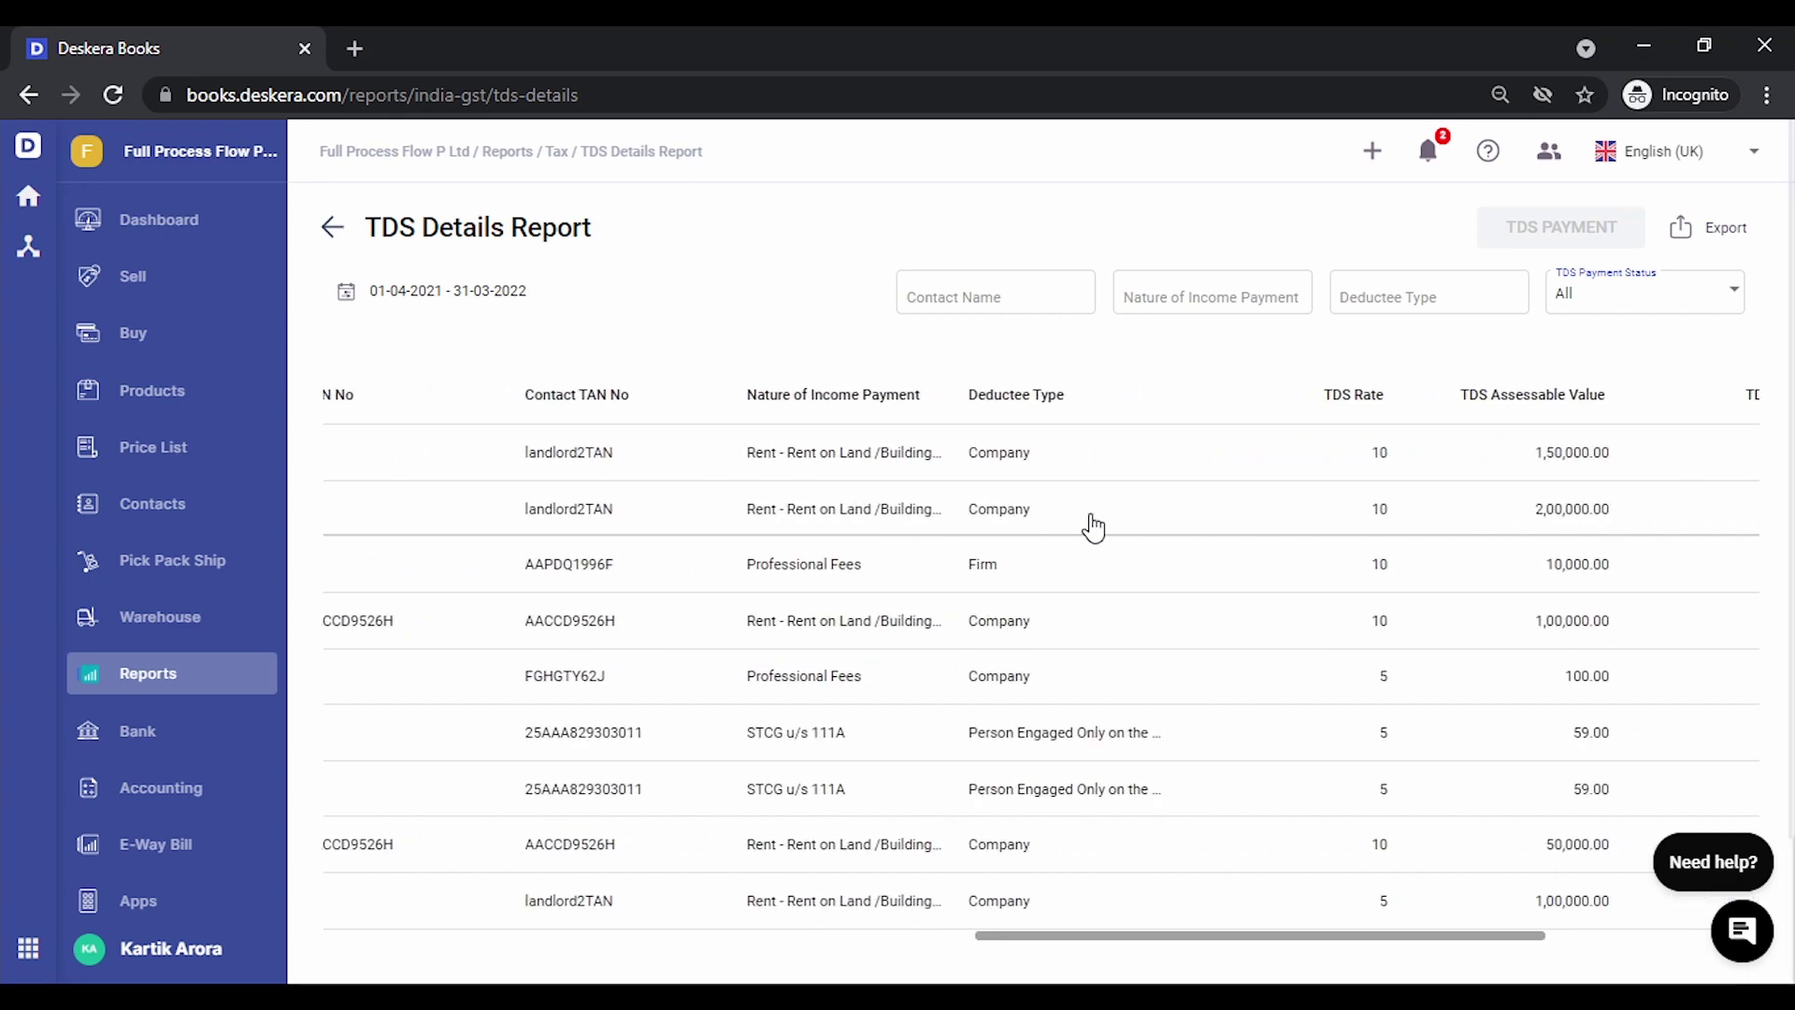
scroll(1093, 526, right, 4)
scroll(1092, 526, left, 1)
scroll(1092, 526, left, 12)
scroll(1092, 527, left, 6)
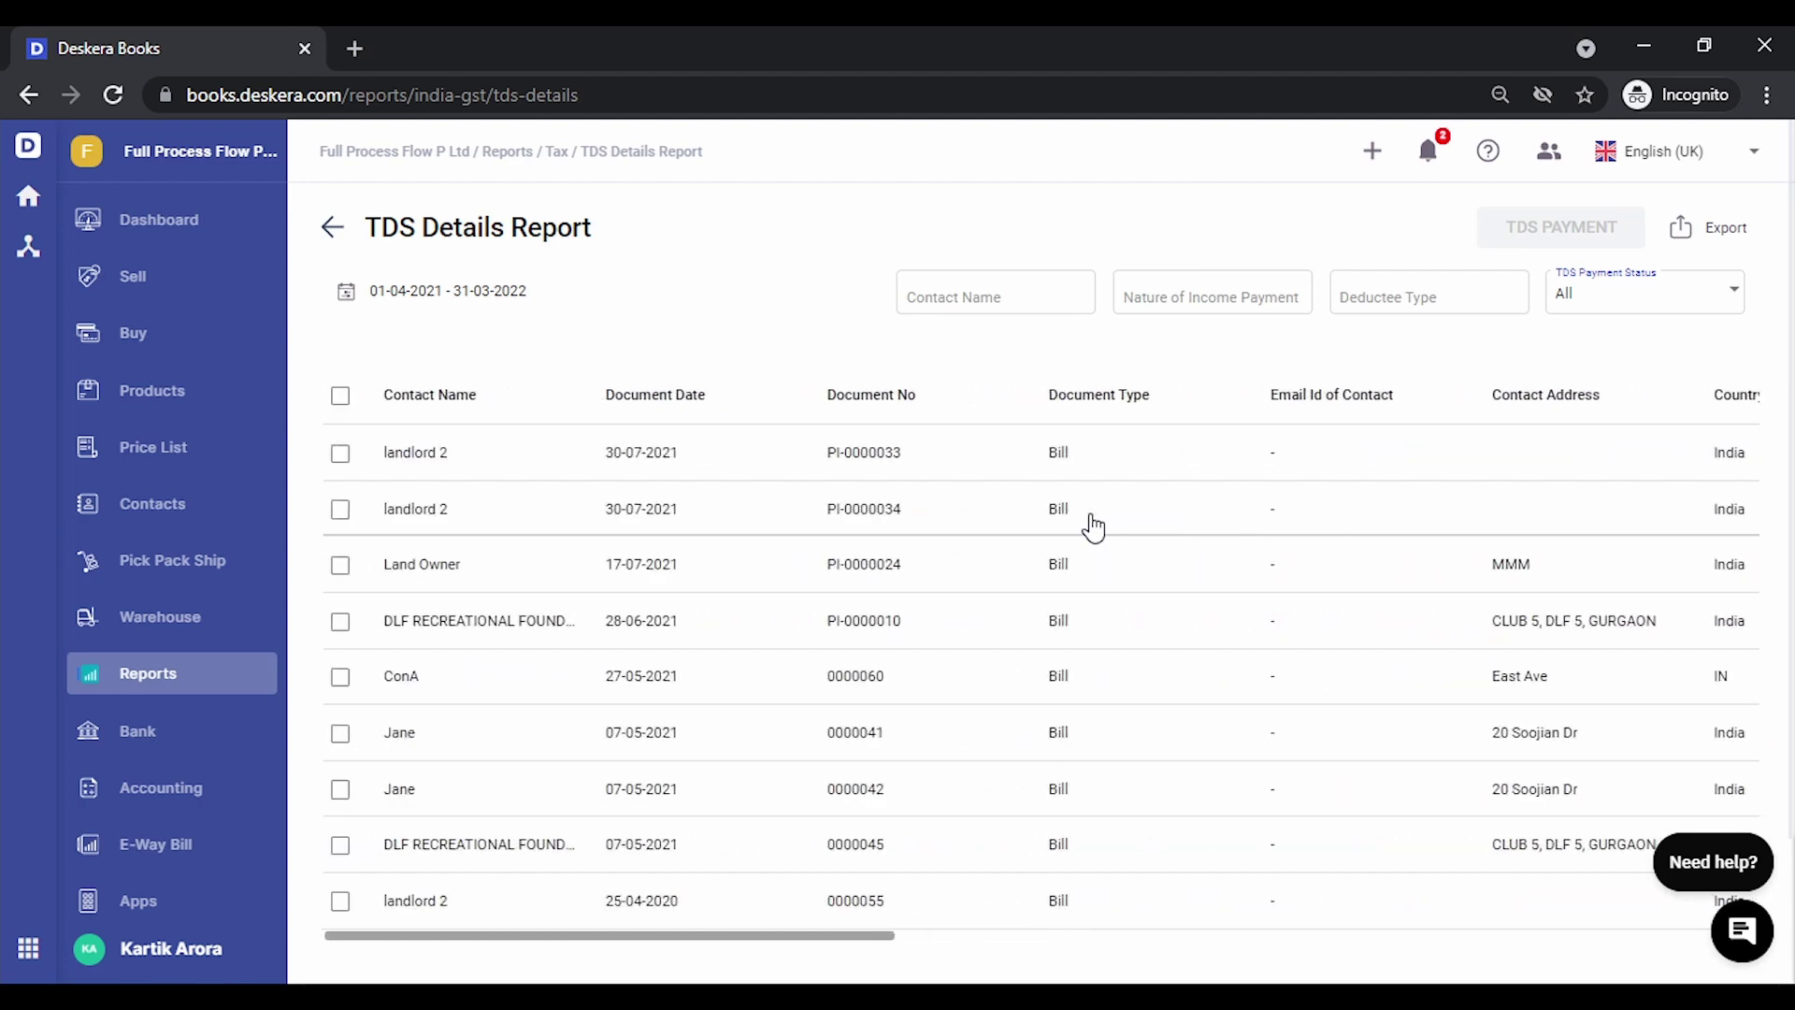